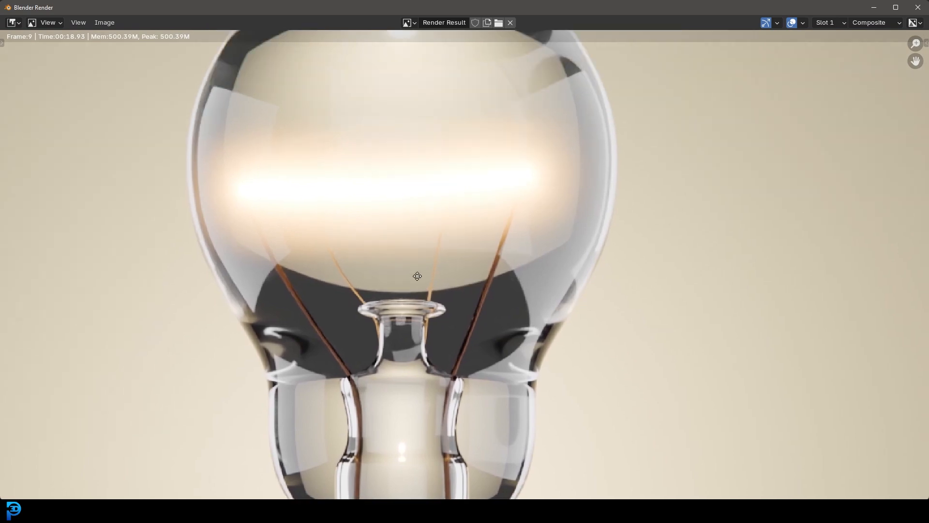
Examine the finished light bulb render up close, including the glowing filament, glass envelope and screw base
{"action": "middle_click_drag", "start_coordinate": [456, 236], "coordinate": [466, 271]}
{"action": "scroll", "coordinate": [531, 274], "scroll_direction": "up", "scroll_amount": 1}
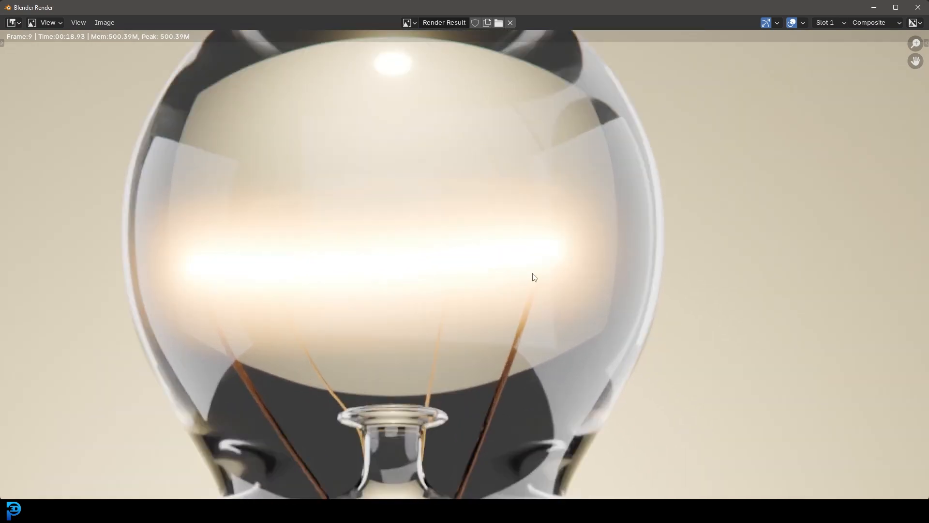
{"action": "scroll", "coordinate": [547, 285], "scroll_direction": "down", "scroll_amount": 4}
{"action": "middle_click_drag", "start_coordinate": [550, 313], "coordinate": [538, 271]}
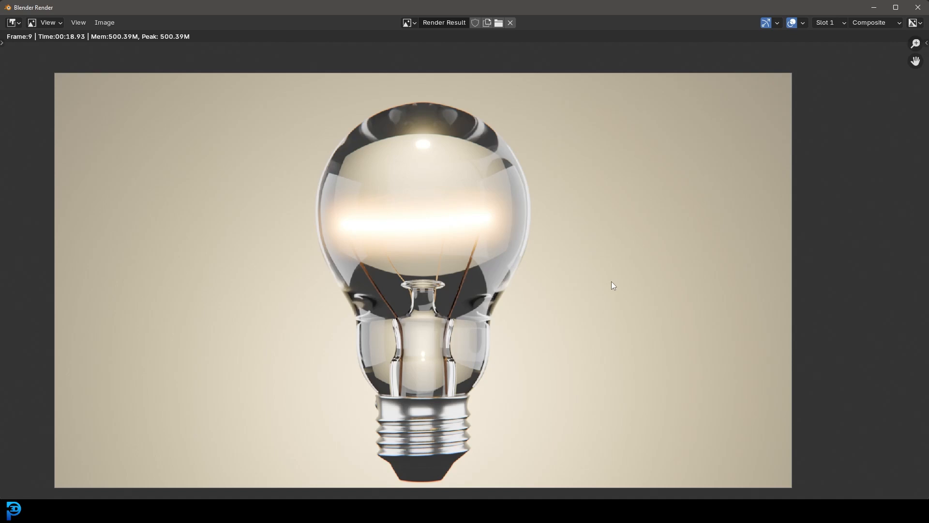
{"action": "middle_click_drag", "start_coordinate": [531, 331], "coordinate": [528, 306]}
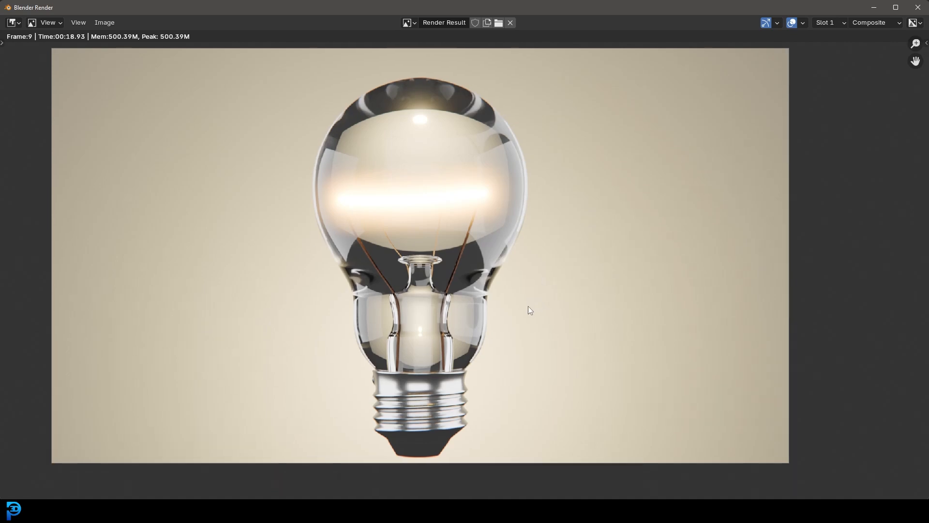
{"action": "middle_click_drag", "start_coordinate": [464, 313], "coordinate": [462, 274]}
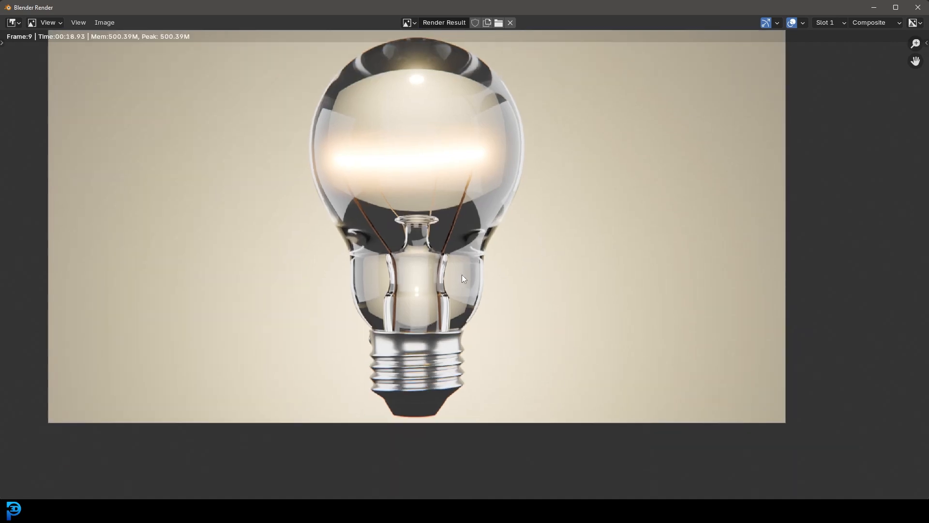
{"action": "scroll", "coordinate": [390, 241], "scroll_direction": "up", "scroll_amount": 2}
{"action": "middle_click_drag", "start_coordinate": [404, 324], "coordinate": [400, 358]}
{"action": "scroll", "coordinate": [402, 345], "scroll_direction": "down", "scroll_amount": 1}
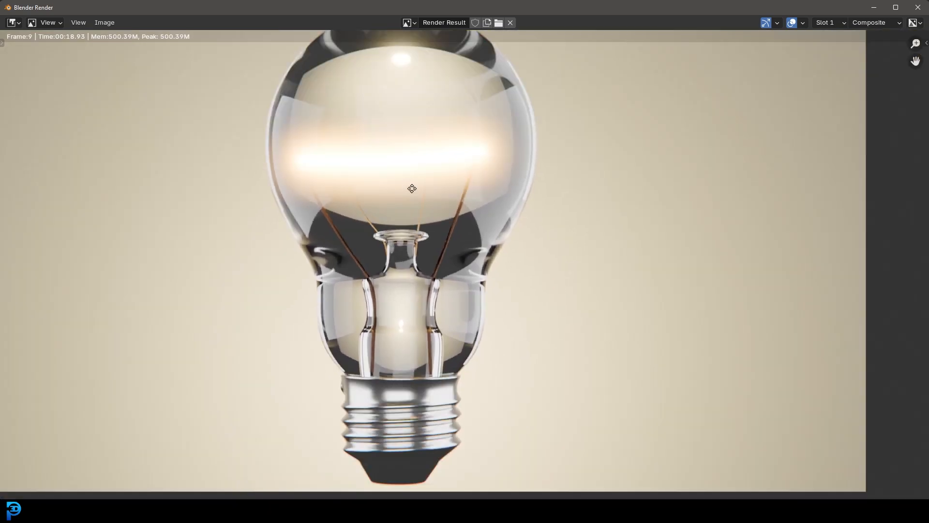
{"action": "scroll", "coordinate": [489, 184], "scroll_direction": "down", "scroll_amount": 1}
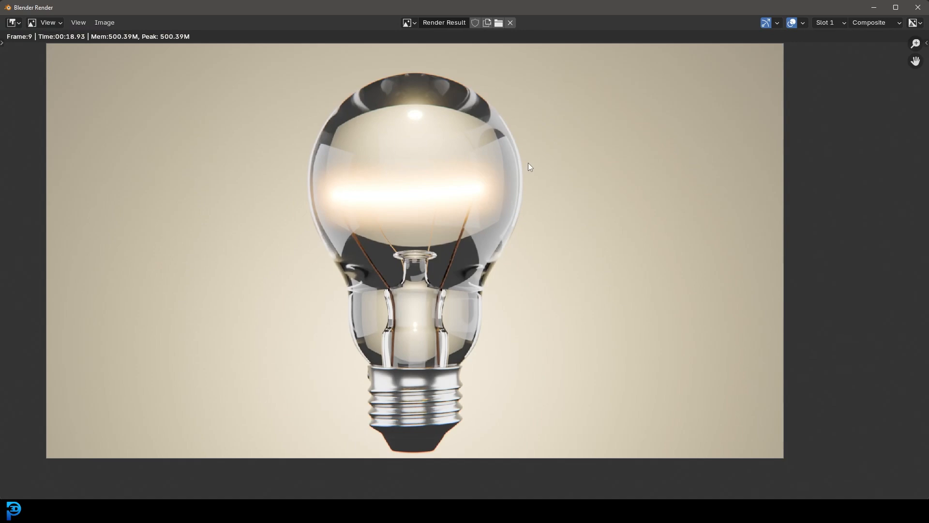
{"action": "left_click", "coordinate": [874, 8]}
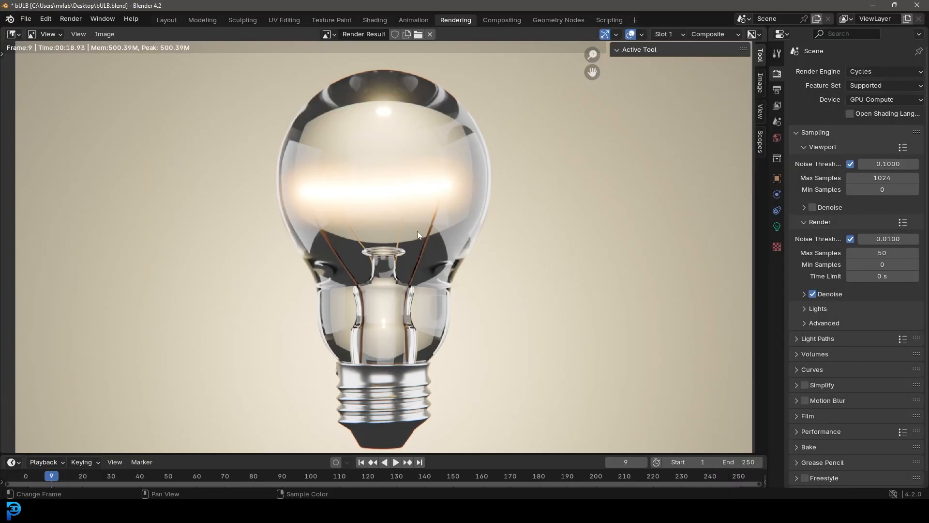
Inspect the finished bulb scene in the Layout workspace with rendered shading, from several angles and through the camera
{"action": "scroll", "coordinate": [417, 231], "scroll_direction": "down", "scroll_amount": 3}
{"action": "left_click", "coordinate": [167, 20]}
{"action": "middle_click_drag", "start_coordinate": [395, 219], "coordinate": [348, 240]}
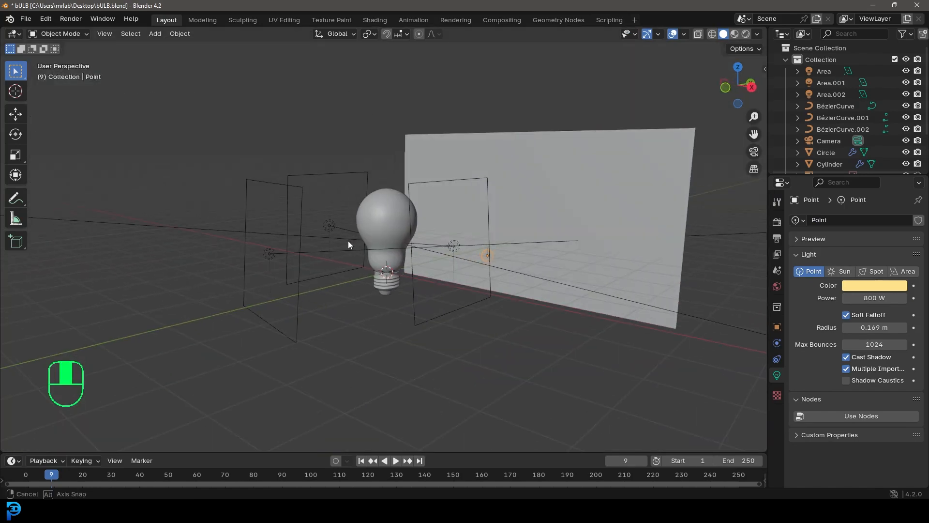
{"action": "scroll", "coordinate": [354, 238], "scroll_direction": "up", "scroll_amount": 3}
{"action": "key", "text": "z"}
{"action": "left_click", "coordinate": [388, 182]}
{"action": "scroll", "coordinate": [388, 194], "scroll_direction": "up", "scroll_amount": 4}
{"action": "mouse_move", "coordinate": [385, 271]}
{"action": "middle_mouse_down"}
{"action": "mouse_move", "coordinate": [372, 308]}
{"action": "mouse_move", "coordinate": [395, 289]}
{"action": "mouse_move", "coordinate": [431, 301]}
{"action": "mouse_move", "coordinate": [413, 292]}
{"action": "middle_mouse_up"}
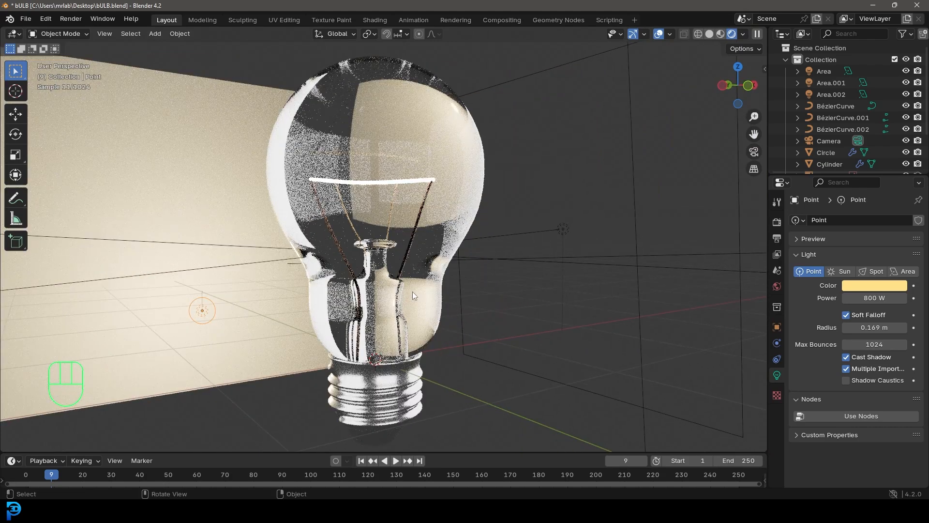
{"action": "middle_click_drag", "start_coordinate": [488, 301], "coordinate": [492, 268]}
{"action": "key", "text": "KP_0"}
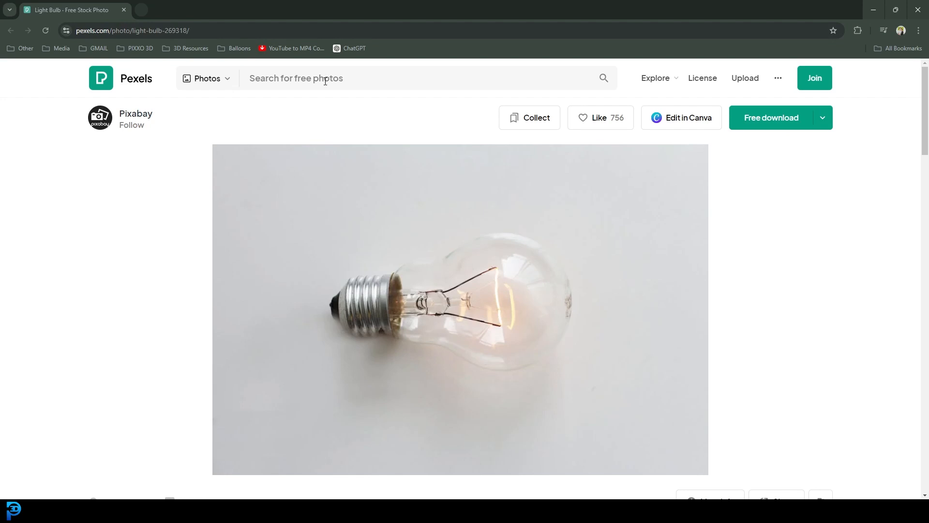
Download the free light bulb photo from Pexels and return to the desktop
{"action": "left_click", "coordinate": [779, 126]}
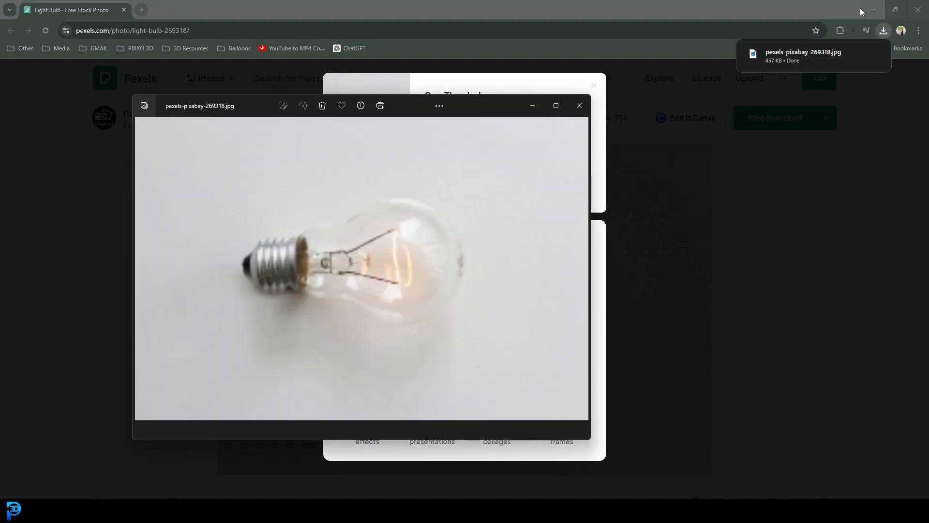
{"action": "left_click", "coordinate": [579, 105]}
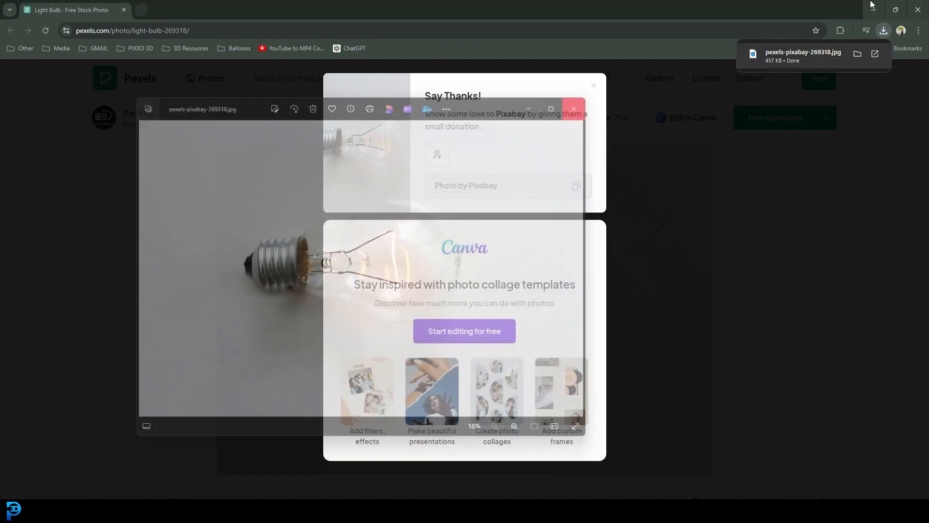
{"action": "left_click", "coordinate": [874, 9]}
{"action": "left_click_drag", "start_coordinate": [190, 211], "coordinate": [82, 175]}
Switch to the new, unsaved Blender file and dismiss its splash screen
{"action": "mouse_move", "coordinate": [455, 510]}
{"action": "left_click", "coordinate": [566, 152]}
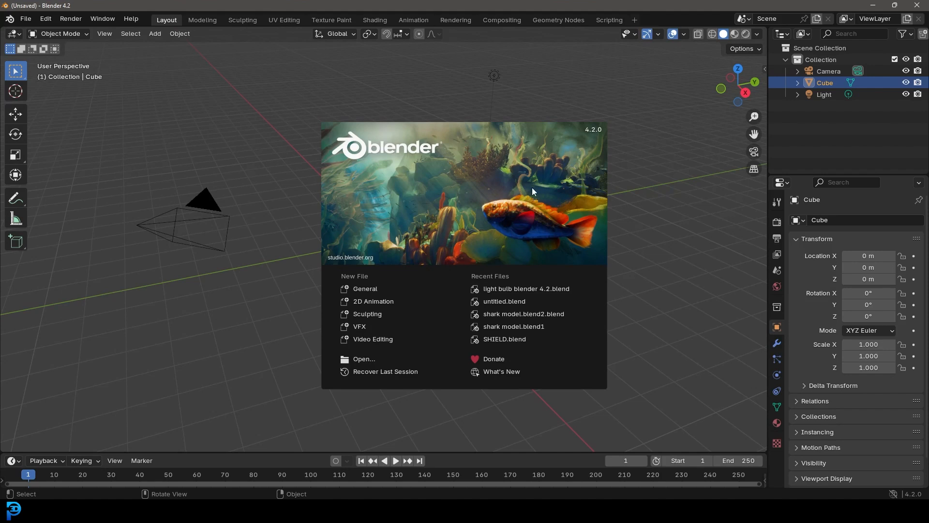
{"action": "left_click", "coordinate": [642, 207]}
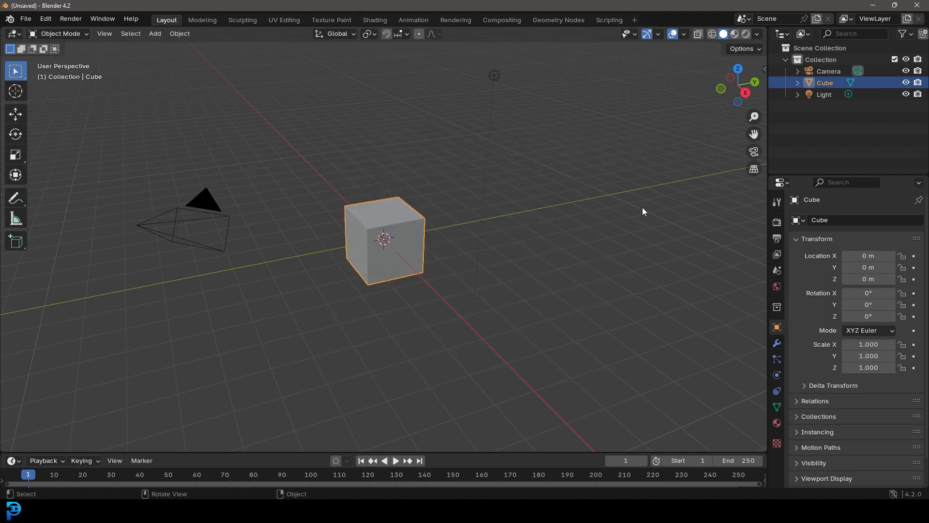
Turn on the Screencast Keys display and test it by briefly playing and stopping the animation
{"action": "scroll", "coordinate": [547, 224], "scroll_direction": "down", "scroll_amount": 2}
{"action": "scroll", "coordinate": [553, 228], "scroll_direction": "up", "scroll_amount": 5}
{"action": "key", "text": "n"}
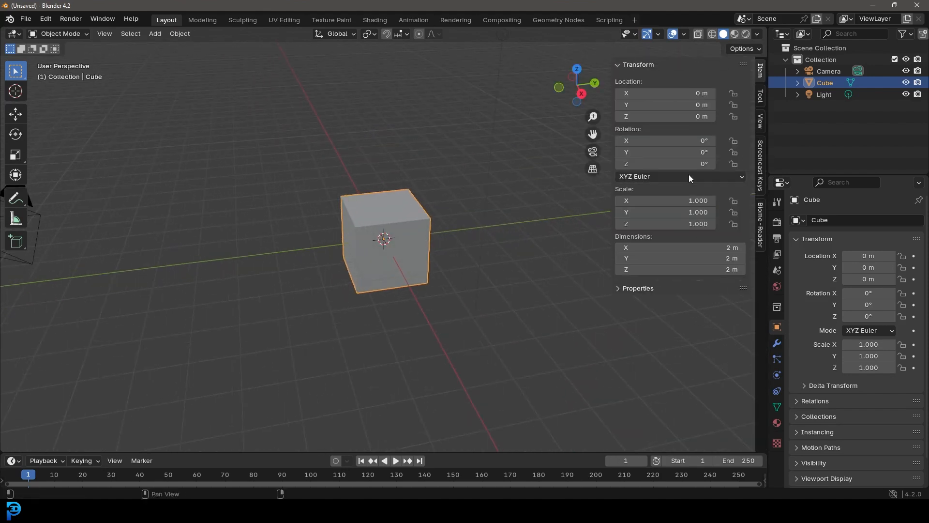
{"action": "left_click", "coordinate": [760, 164]}
{"action": "left_click", "coordinate": [625, 64]}
{"action": "key", "text": "n"}
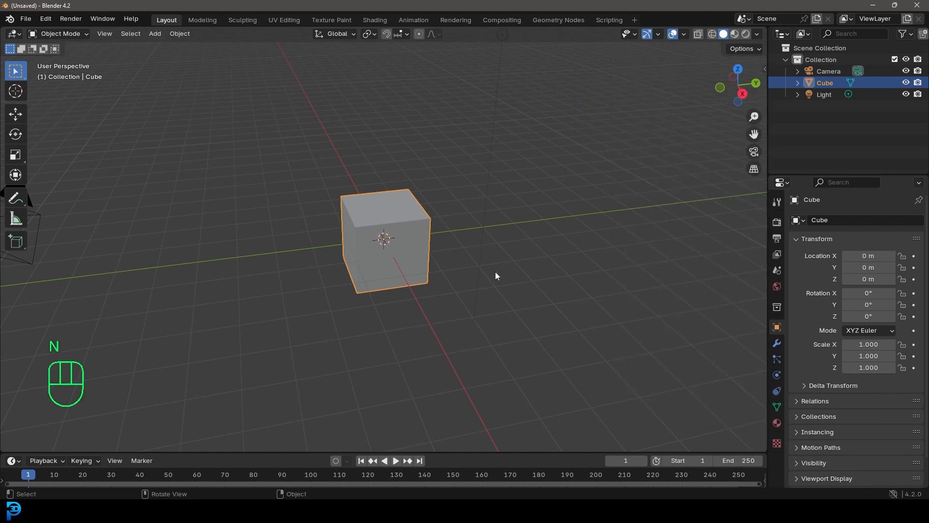
{"action": "scroll", "coordinate": [57, 374], "scroll_direction": "down", "scroll_amount": 1}
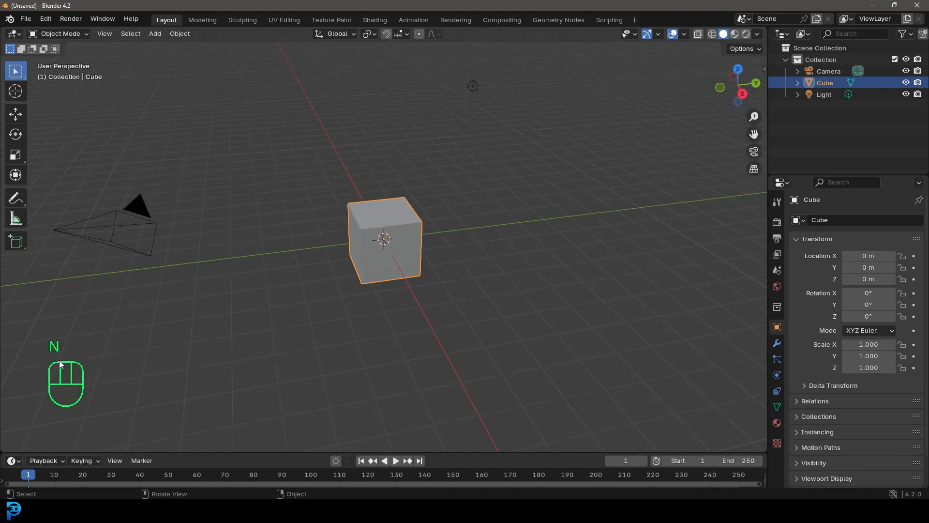
{"action": "key", "text": "space"}
{"action": "key", "text": "space"}
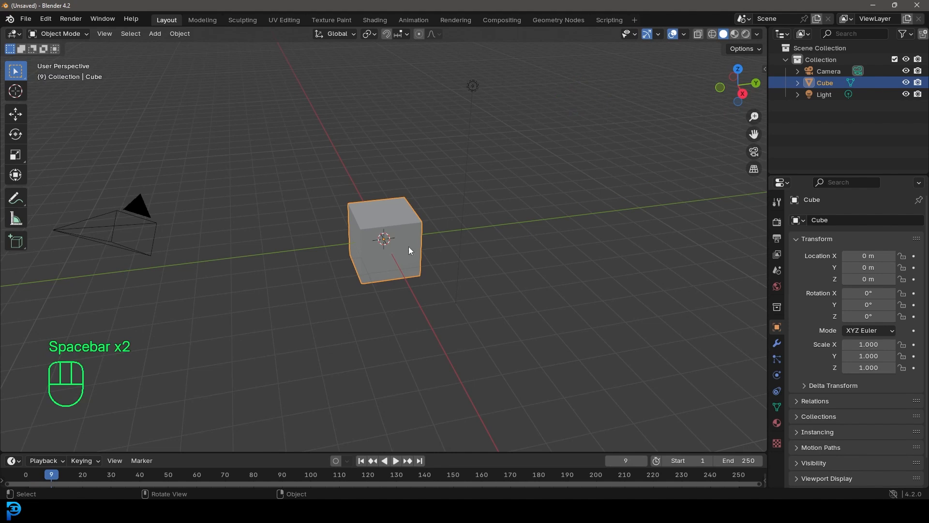
Delete all default objects from the scene: the camera, cube and light
{"action": "scroll", "coordinate": [374, 294], "scroll_direction": "down", "scroll_amount": 1}
{"action": "middle_click", "coordinate": [382, 294]}
{"action": "middle_click_drag", "start_coordinate": [381, 202], "coordinate": [382, 200]}
{"action": "key", "text": "a"}
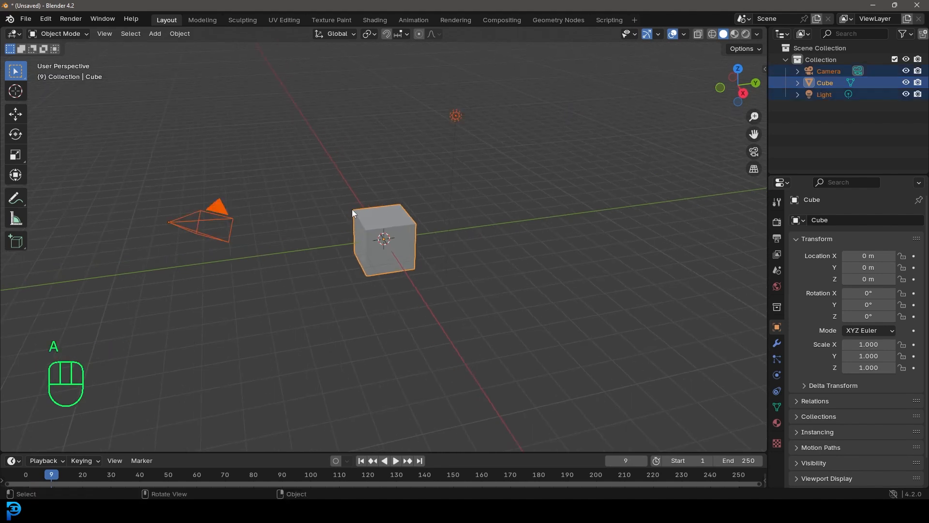
{"action": "key", "text": "Delete"}
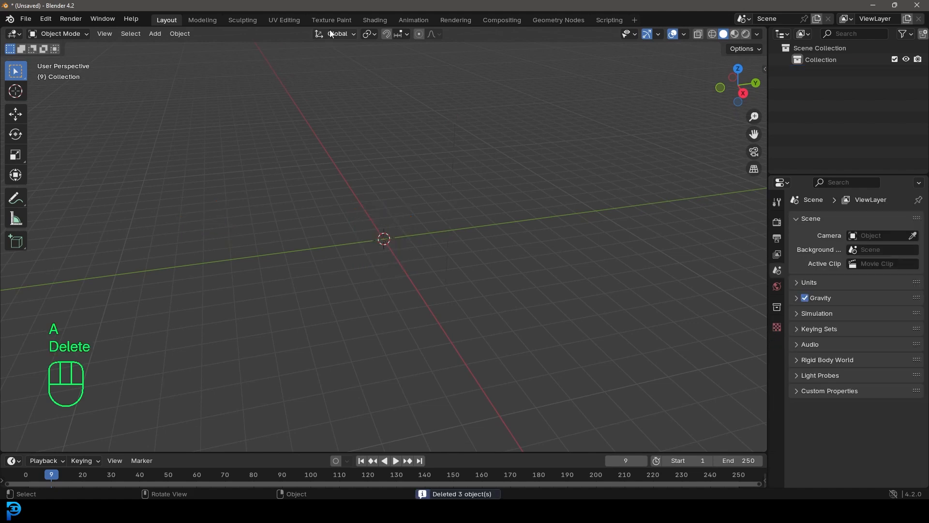
Add the downloaded light bulb photo as a reference image in the front orthographic view
{"action": "key", "text": "KP_1"}
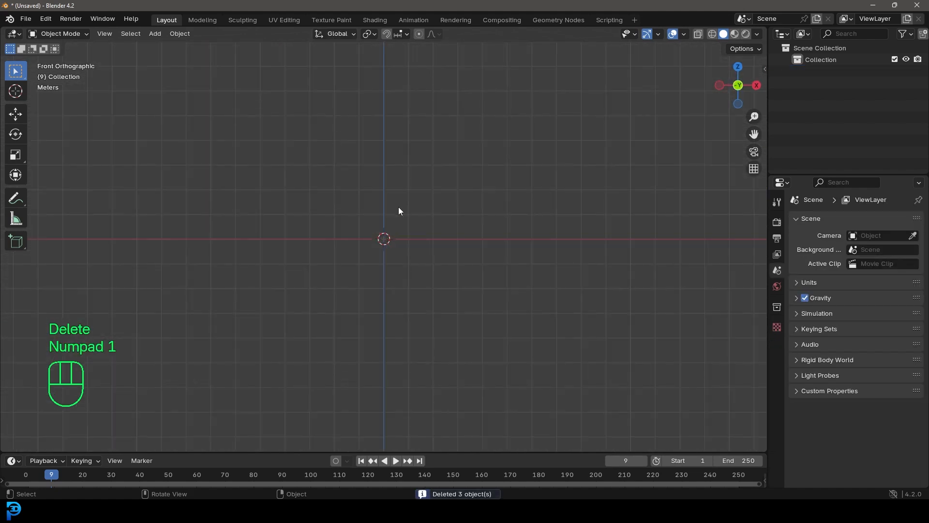
{"action": "left_click_drag", "start_coordinate": [242, 7], "coordinate": [615, 27]}
{"action": "left_click_drag", "start_coordinate": [91, 161], "coordinate": [751, 253]}
{"action": "left_click_drag", "start_coordinate": [811, 20], "coordinate": [387, 1]}
{"action": "key", "text": "KP_Decimal"}
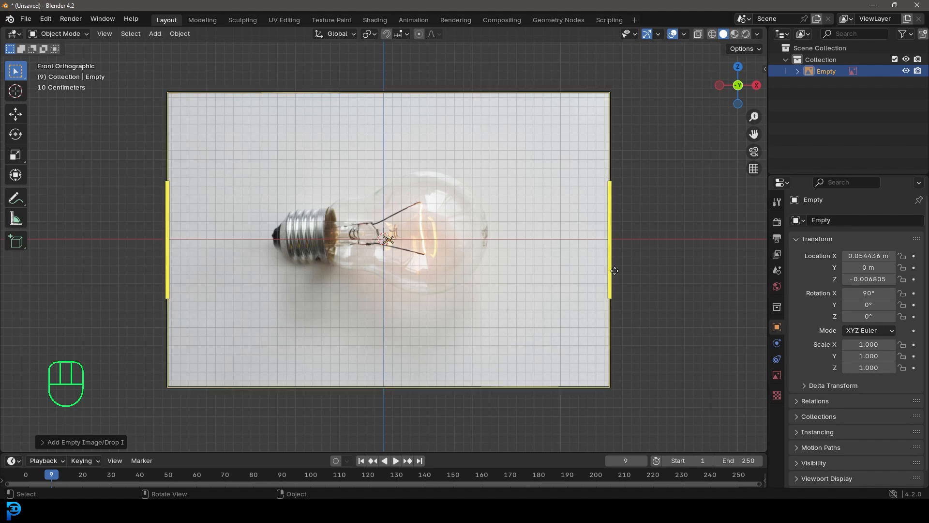
Rotate the reference image by about -88° so the bulb stands upright with its screw base down
{"action": "scroll", "coordinate": [599, 283], "scroll_direction": "down", "scroll_amount": 3}
{"action": "key", "text": "r"}
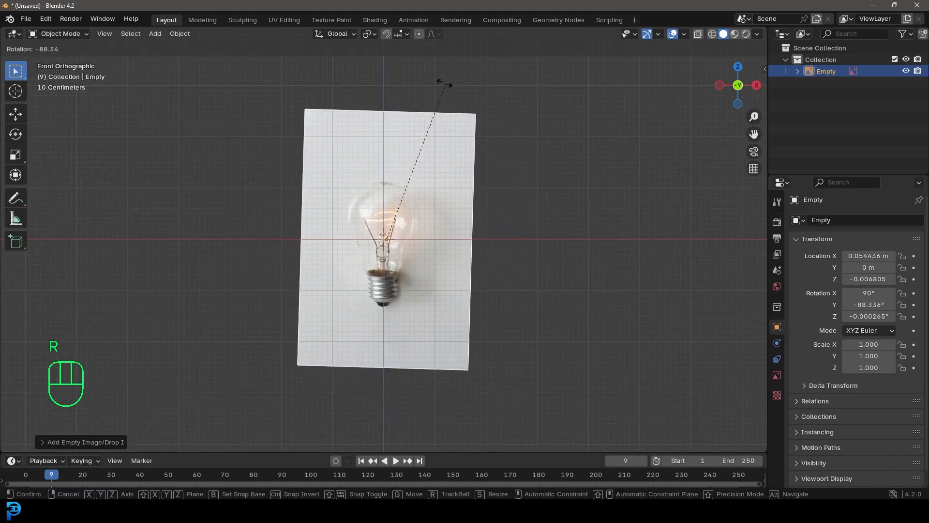
{"action": "left_click", "coordinate": [443, 85]}
Move the reference image up about 0.75 m and fine-tune its Y rotation to about -88.35°, aligning the bulb with the vertical axis
{"action": "scroll", "coordinate": [434, 311], "scroll_direction": "up", "scroll_amount": 4}
{"action": "key", "text": "g"}
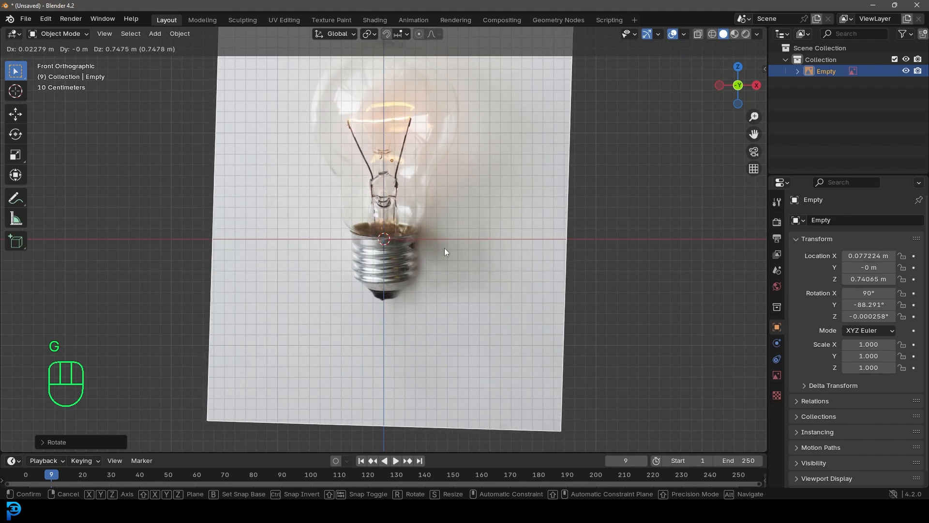
{"action": "left_click", "coordinate": [444, 247]}
{"action": "scroll", "coordinate": [493, 268], "scroll_direction": "up", "scroll_amount": 1}
{"action": "key", "text": "r"}
{"action": "left_click", "coordinate": [590, 245]}
Compare how the reference image displays in perspective views and in the front orthographic view
{"action": "middle_click_drag", "start_coordinate": [426, 203], "coordinate": [437, 273], "text": "shift"}
{"action": "middle_click_drag", "start_coordinate": [547, 244], "coordinate": [507, 267]}
{"action": "scroll", "coordinate": [507, 267], "scroll_direction": "down", "scroll_amount": 6}
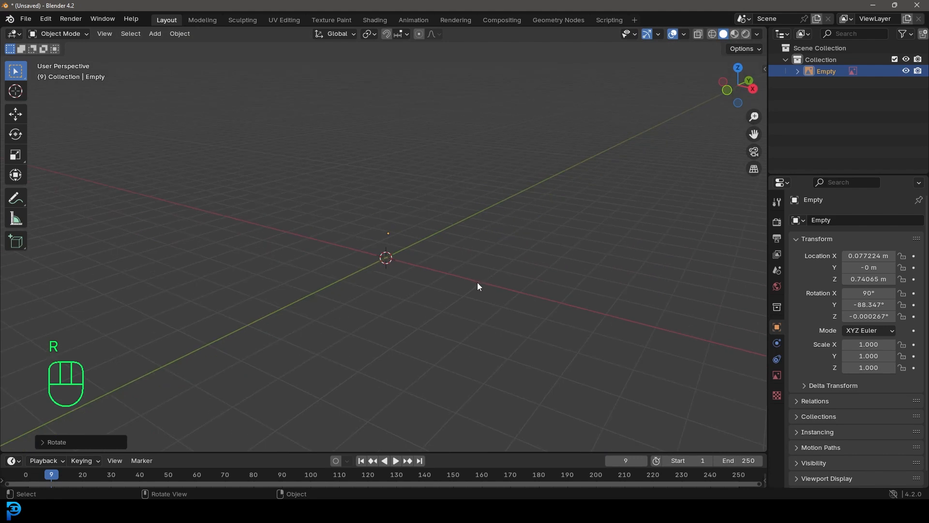
{"action": "key", "text": "KP_1"}
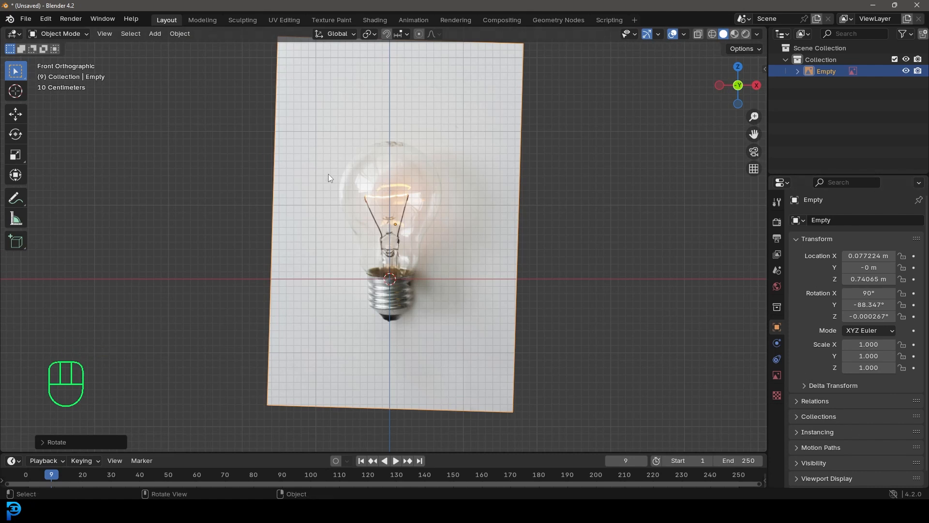
{"action": "middle_click_drag", "start_coordinate": [582, 186], "coordinate": [516, 281]}
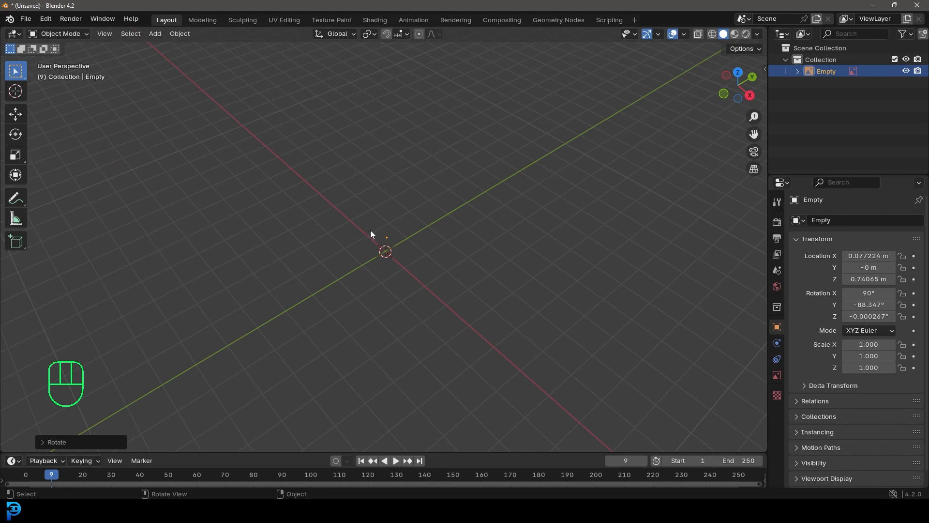
{"action": "middle_click_drag", "start_coordinate": [467, 240], "coordinate": [503, 203]}
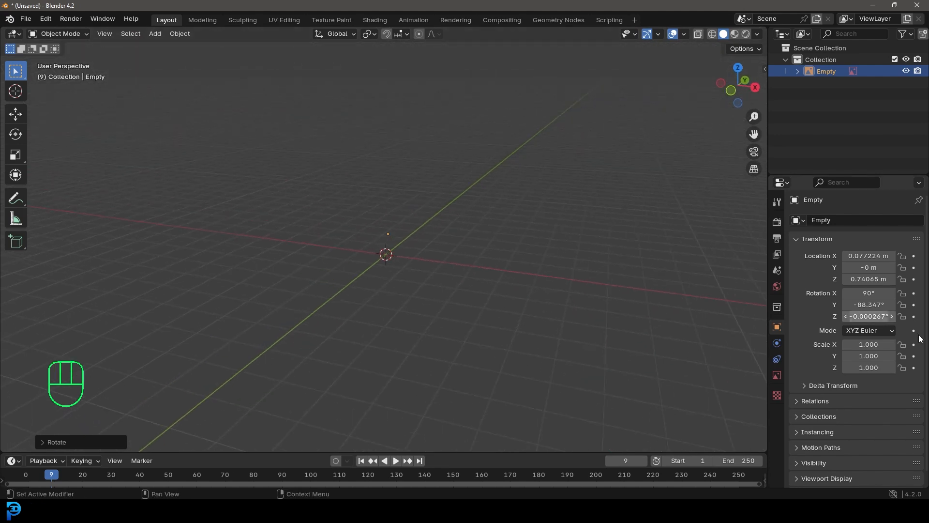
{"action": "key", "text": "KP_1"}
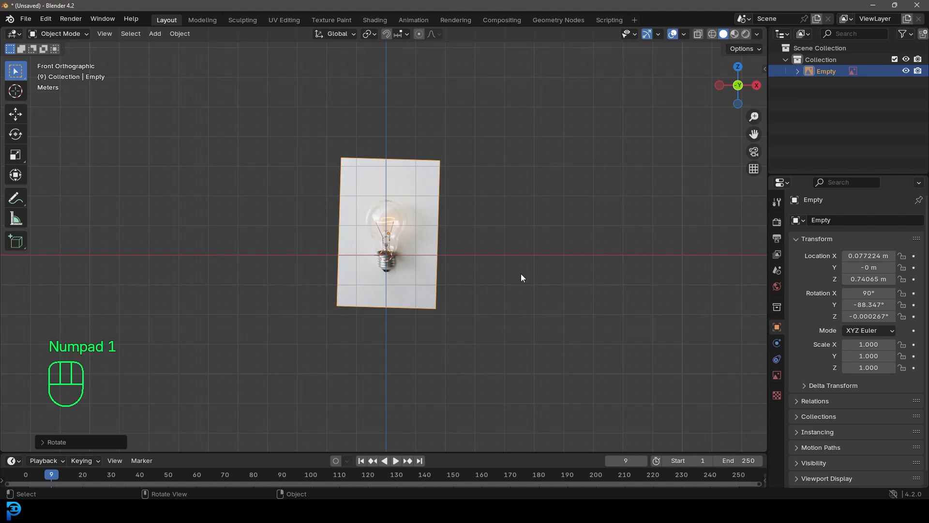
{"action": "middle_click_drag", "start_coordinate": [498, 221], "coordinate": [451, 245]}
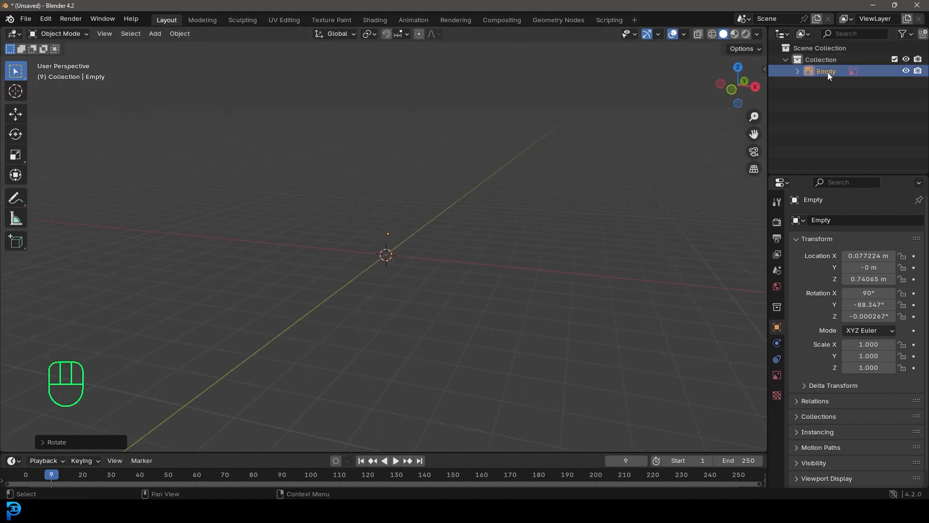
Enable Perspective display for the reference image and move it back along the Y axis, behind the origin
{"action": "left_click", "coordinate": [776, 376]}
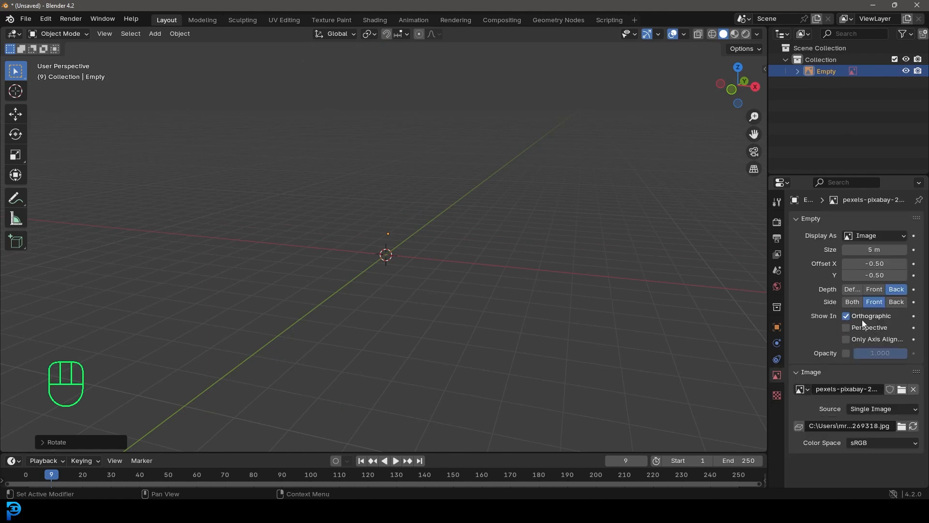
{"action": "left_click", "coordinate": [847, 328]}
{"action": "middle_click_drag", "start_coordinate": [526, 237], "coordinate": [496, 275]}
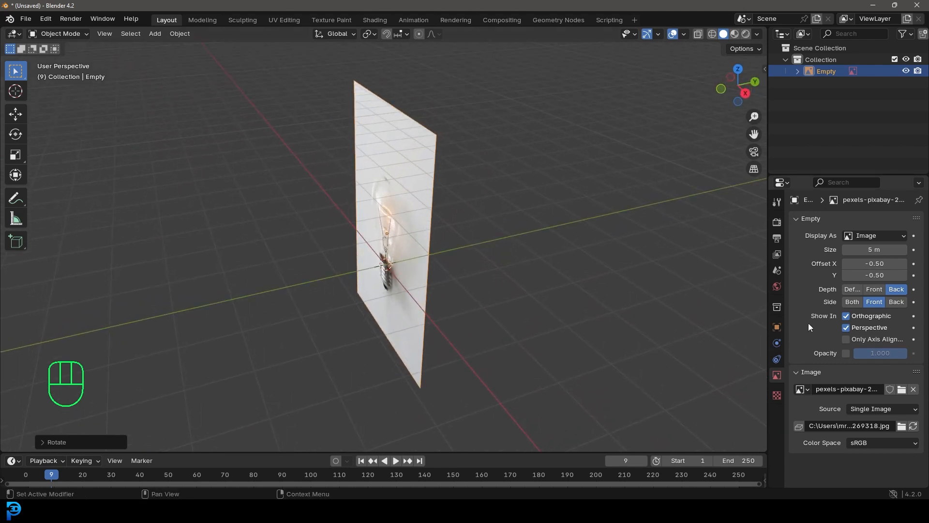
{"action": "scroll", "coordinate": [582, 358], "scroll_direction": "down", "scroll_amount": 4}
{"action": "key", "text": "g"}
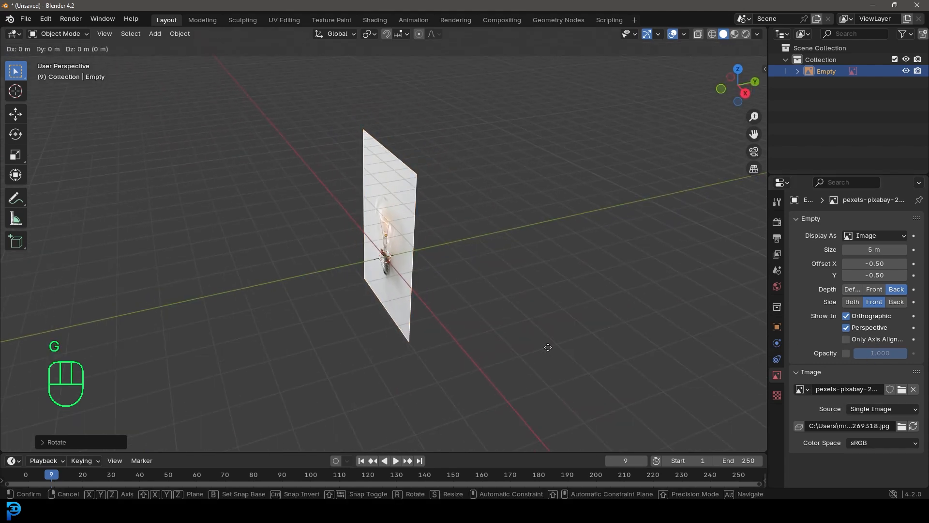
{"action": "key", "text": "y"}
{"action": "left_click", "coordinate": [677, 315]}
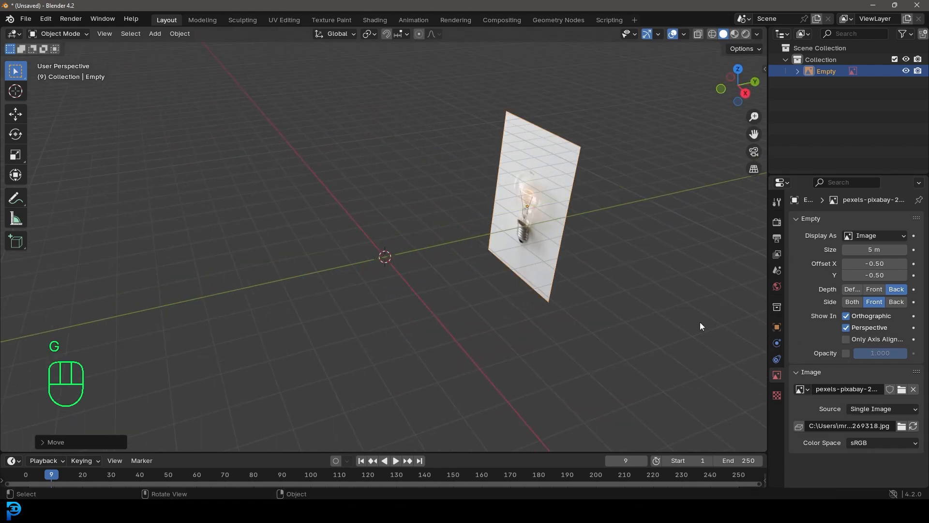
Disable Perspective display for the reference image and return to the front orthographic view
{"action": "left_click", "coordinate": [842, 328]}
{"action": "key", "text": "KP_1"}
{"action": "scroll", "coordinate": [591, 290], "scroll_direction": "up", "scroll_amount": 5}
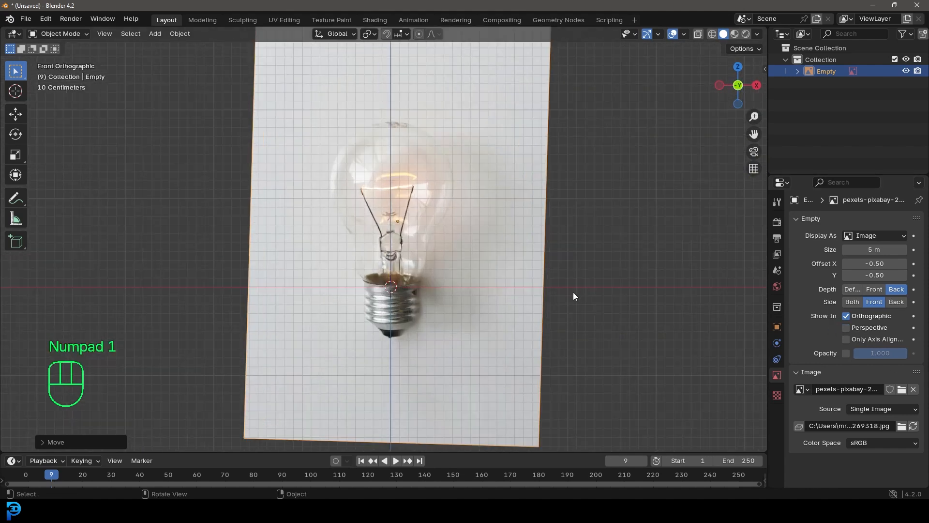
Add a cylinder mesh at the world origin, in front of the bulb reference
{"action": "middle_click_drag", "start_coordinate": [480, 301], "coordinate": [437, 249], "text": "shift"}
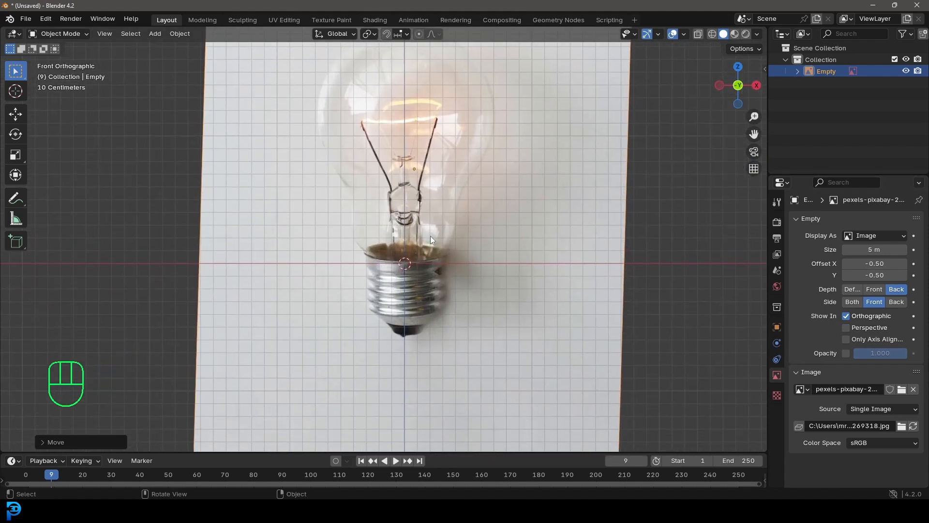
{"action": "scroll", "coordinate": [431, 239], "scroll_direction": "down", "scroll_amount": 2}
{"action": "key", "text": "shift+a"}
{"action": "mouse_move", "coordinate": [431, 207]}
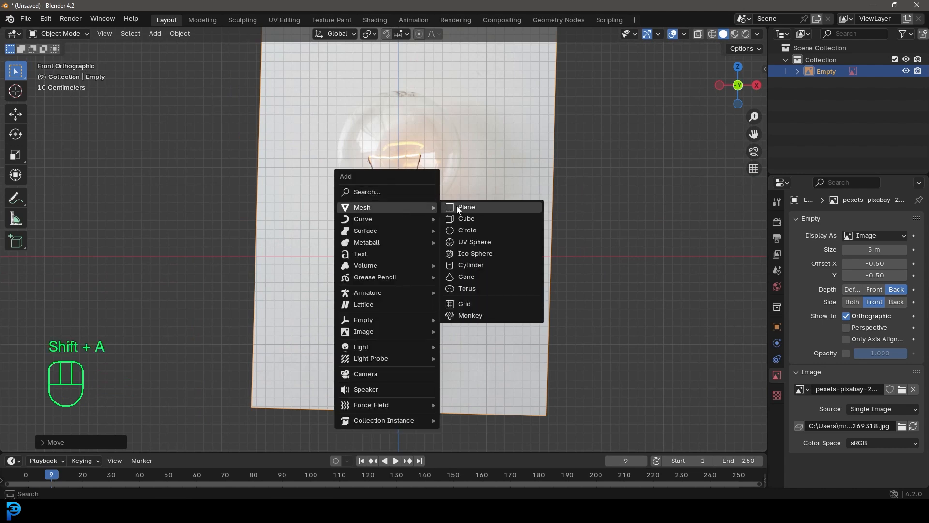
{"action": "left_click", "coordinate": [491, 267]}
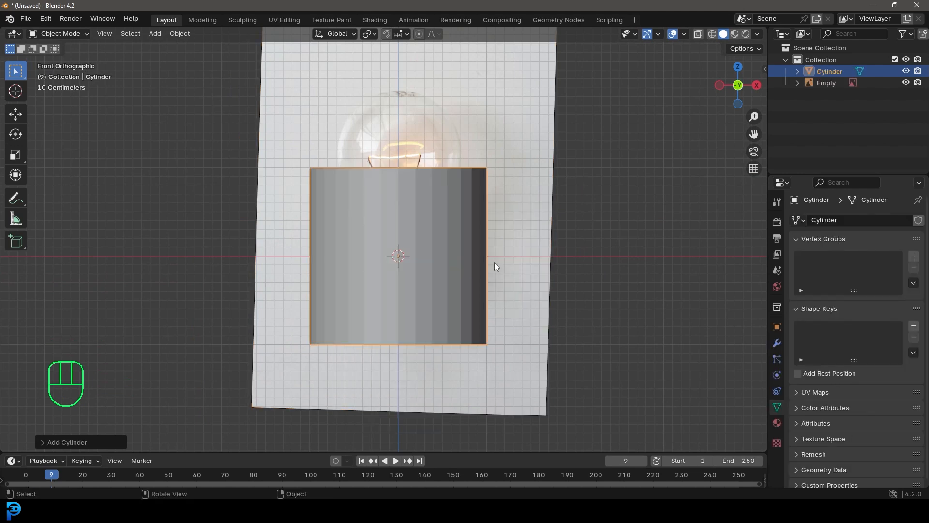
{"action": "scroll", "coordinate": [498, 270], "scroll_direction": "up", "scroll_amount": 2}
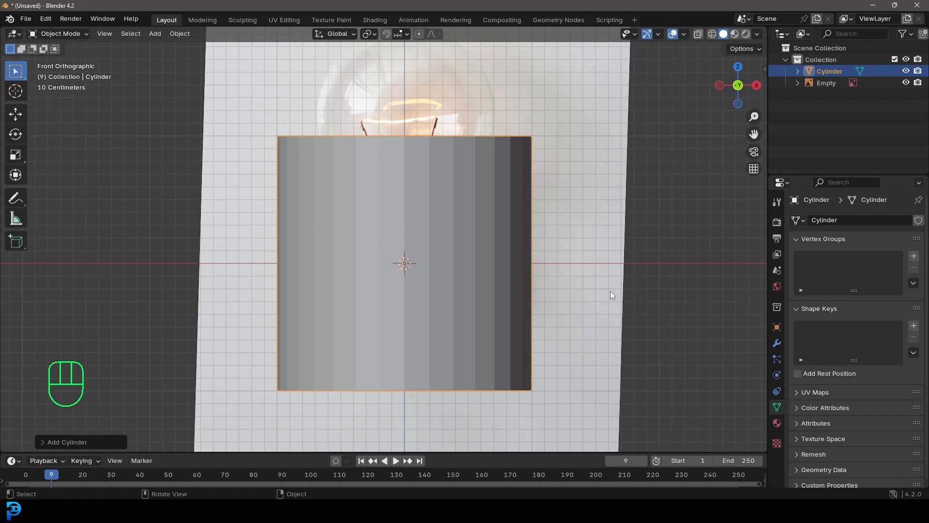
In Edit Mode with X-ray on, scale the cylinder to about 0.28 and move it down about 0.11 m over the bulb's screw base
{"action": "key", "text": "Tab"}
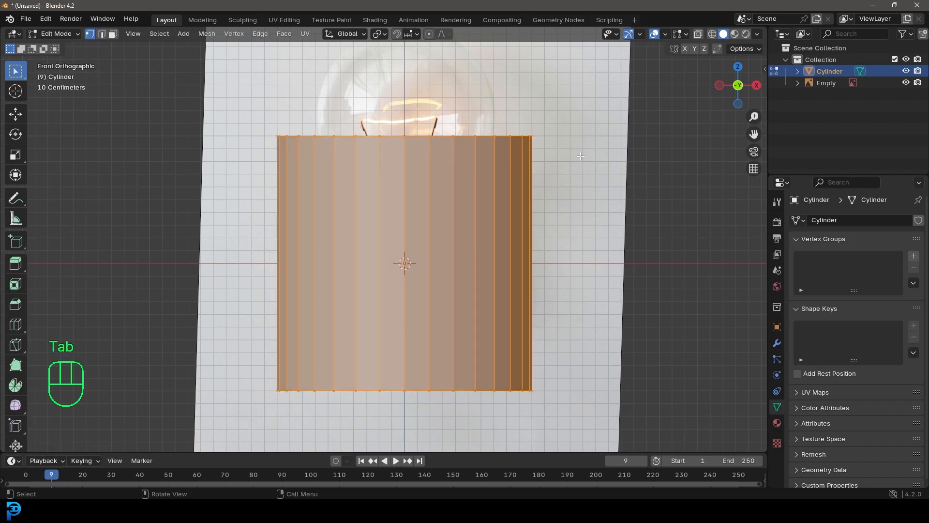
{"action": "left_click", "coordinate": [699, 37]}
{"action": "scroll", "coordinate": [626, 336], "scroll_direction": "up", "scroll_amount": 2}
{"action": "key", "text": "s"}
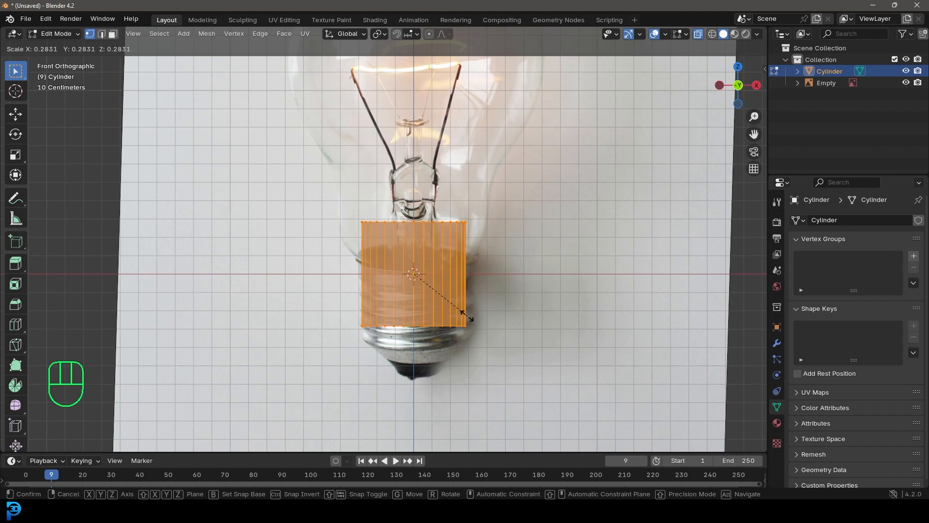
{"action": "left_click", "coordinate": [466, 316]}
{"action": "key", "text": "g"}
{"action": "key", "text": "z"}
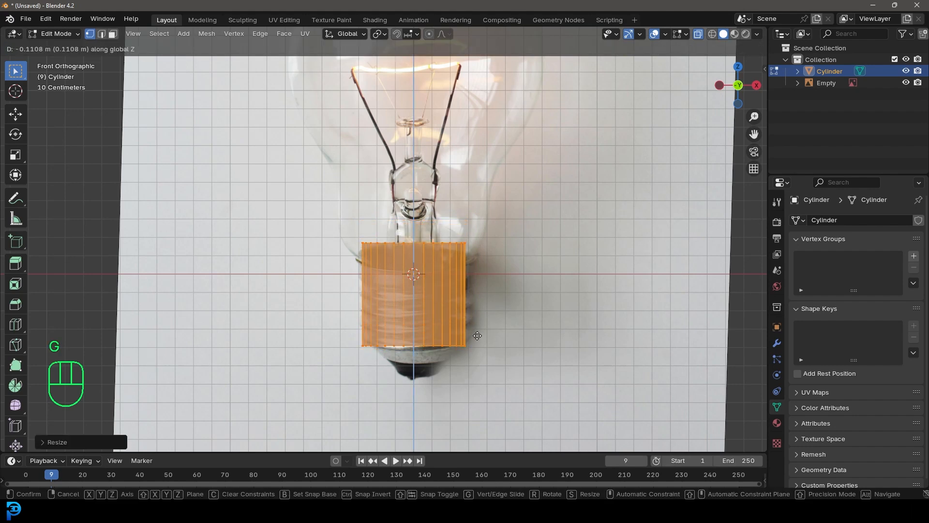
{"action": "left_click", "coordinate": [470, 336]}
Delete all the cylinder's vertices except the single vertical edge on the negative X side
{"action": "key", "text": "KP_7"}
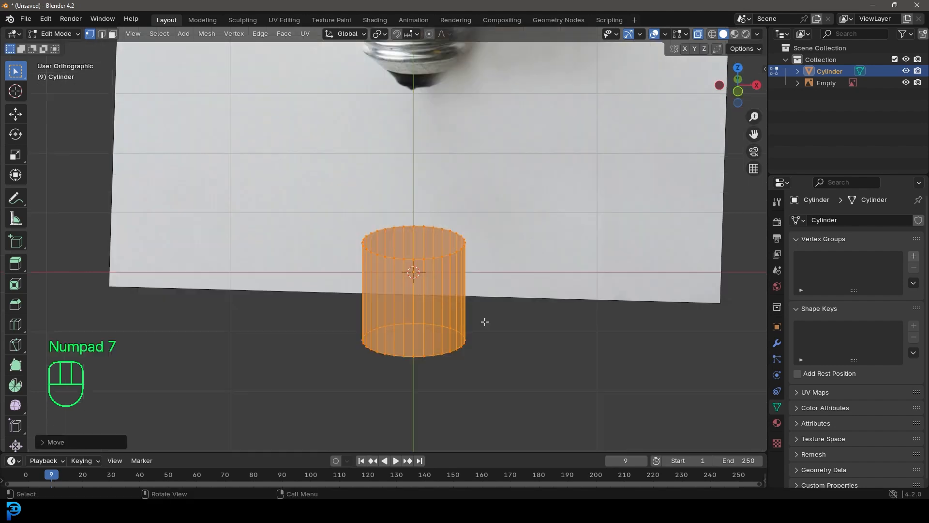
{"action": "left_click_drag", "start_coordinate": [314, 257], "coordinate": [352, 229]}
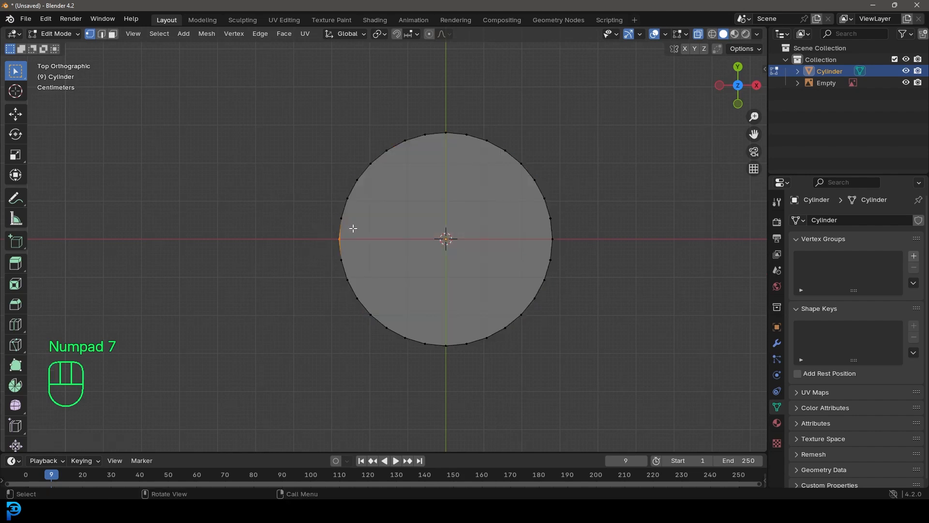
{"action": "middle_click_drag", "start_coordinate": [353, 229], "coordinate": [385, 236]}
{"action": "key", "text": "KP_7"}
{"action": "key", "text": "ctrl+i"}
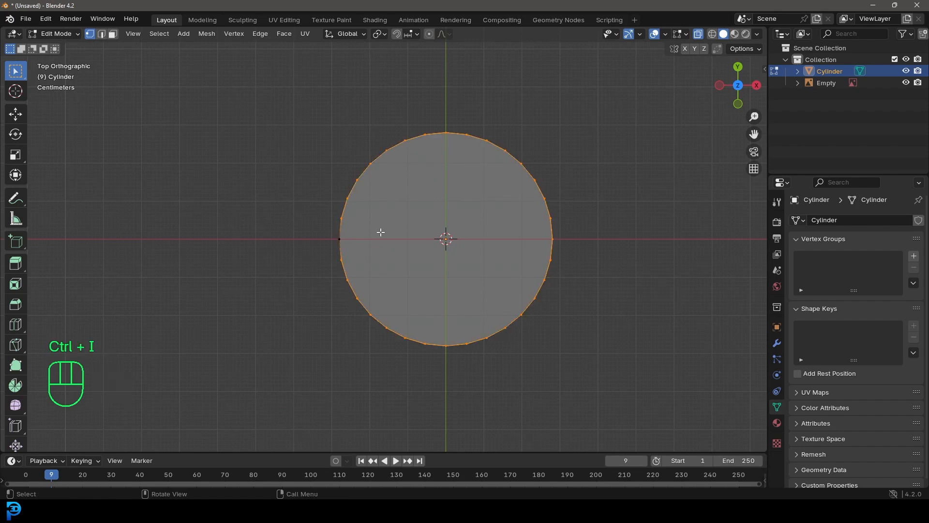
{"action": "middle_click_drag", "start_coordinate": [381, 232], "coordinate": [446, 195]}
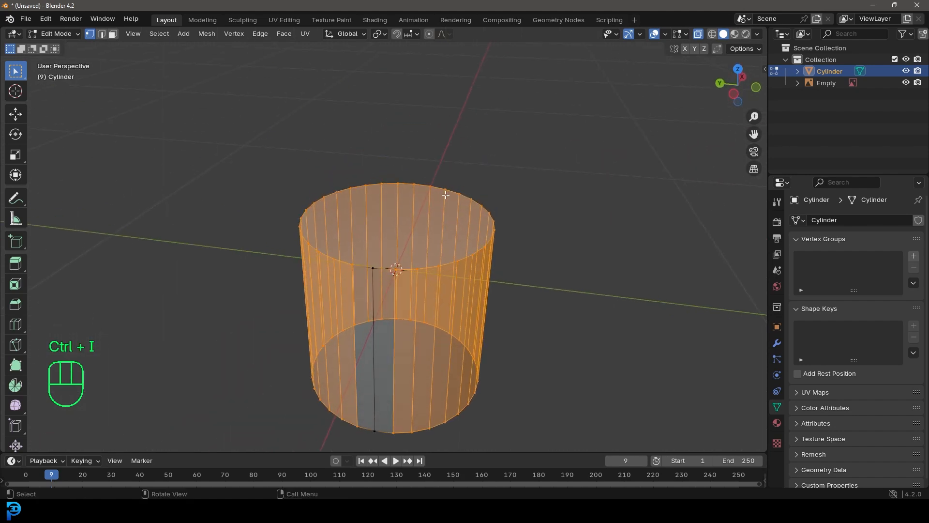
{"action": "key", "text": "Delete"}
{"action": "left_click", "coordinate": [409, 196]}
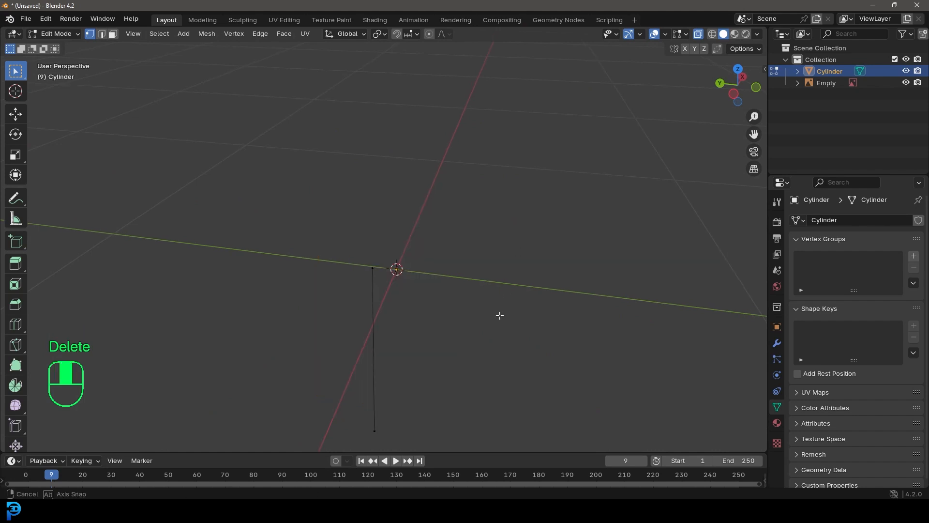
Select the remaining vertical edge and add a Screw modifier to the object
{"action": "key", "text": "a"}
{"action": "middle_click_drag", "start_coordinate": [591, 363], "coordinate": [492, 331]}
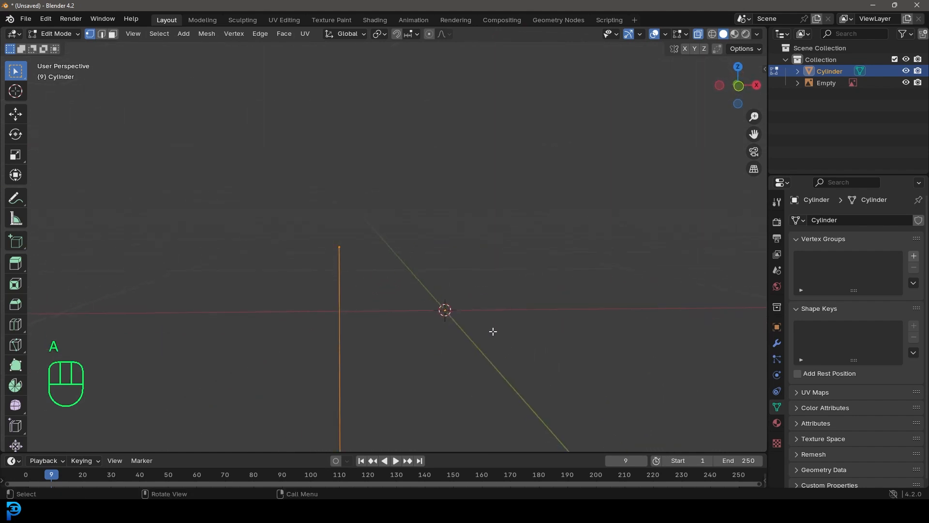
{"action": "left_click", "coordinate": [776, 343]}
{"action": "left_click", "coordinate": [851, 218]}
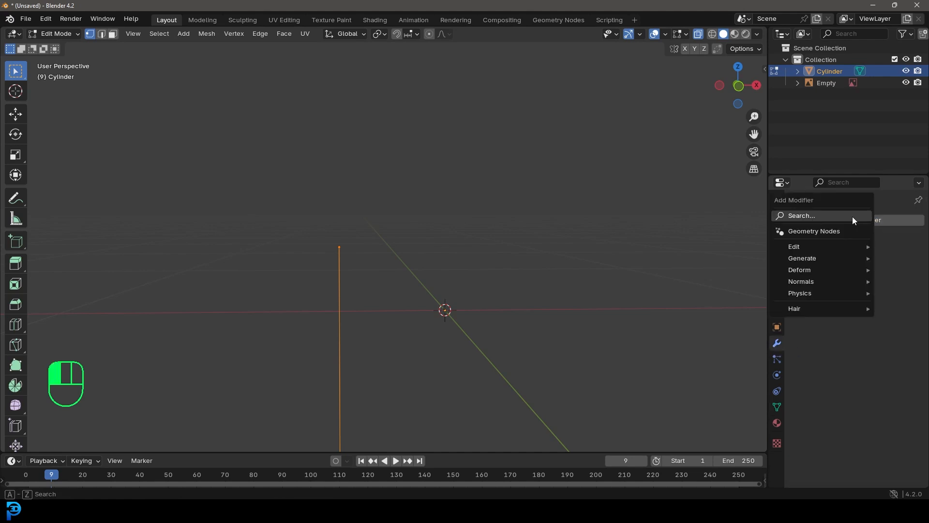
{"action": "left_click", "coordinate": [805, 217]}
{"action": "type", "text": "spin"}
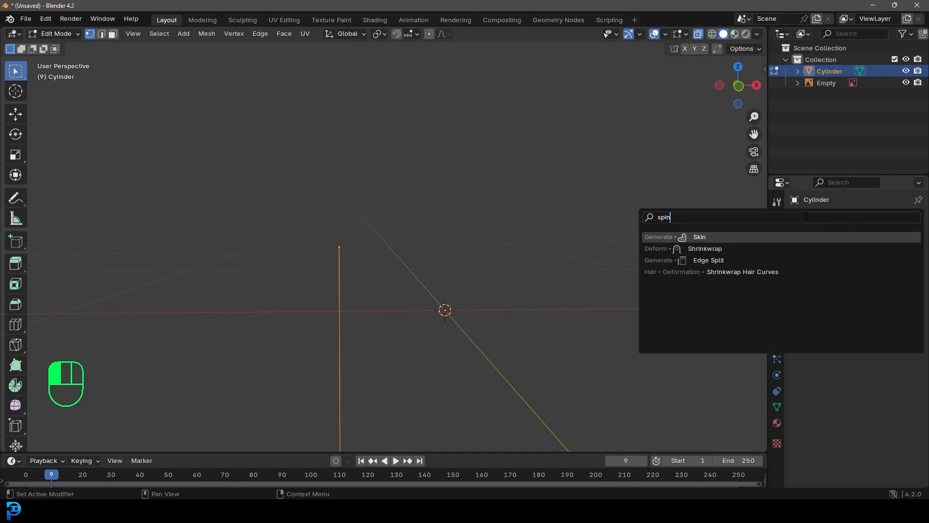
{"action": "key", "text": "BackSpace"}
{"action": "key", "text": "BackSpace"}
{"action": "key", "text": "BackSpace"}
{"action": "type", "text": "crew"}
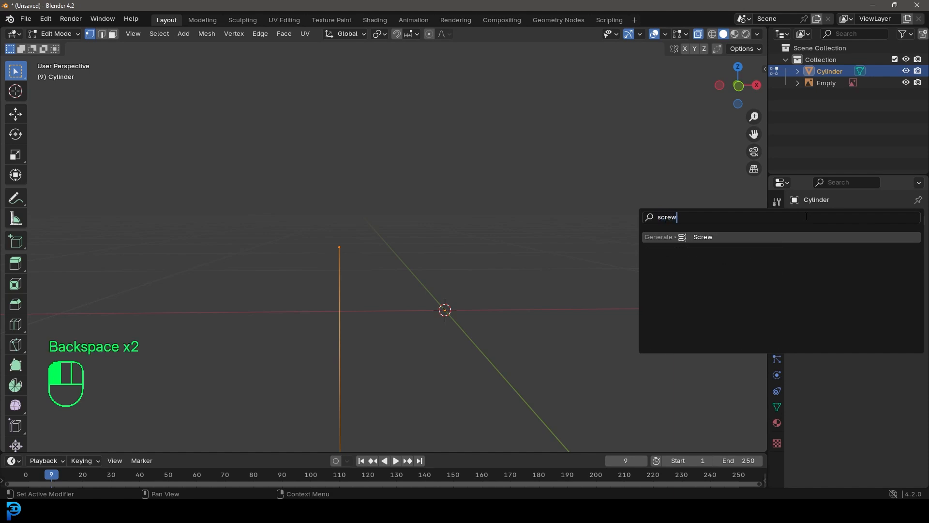
{"action": "left_click", "coordinate": [709, 237]}
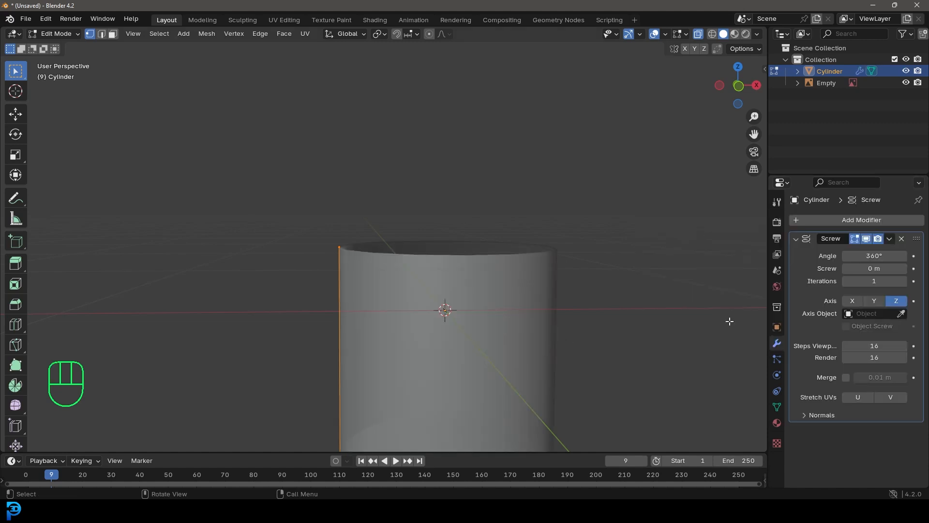
In the front view, move the profile edge's top vertex down to just above its bottom vertex
{"action": "scroll", "coordinate": [531, 336], "scroll_direction": "down", "scroll_amount": 5}
{"action": "key", "text": "KP_1"}
{"action": "scroll", "coordinate": [495, 303], "scroll_direction": "up", "scroll_amount": 2}
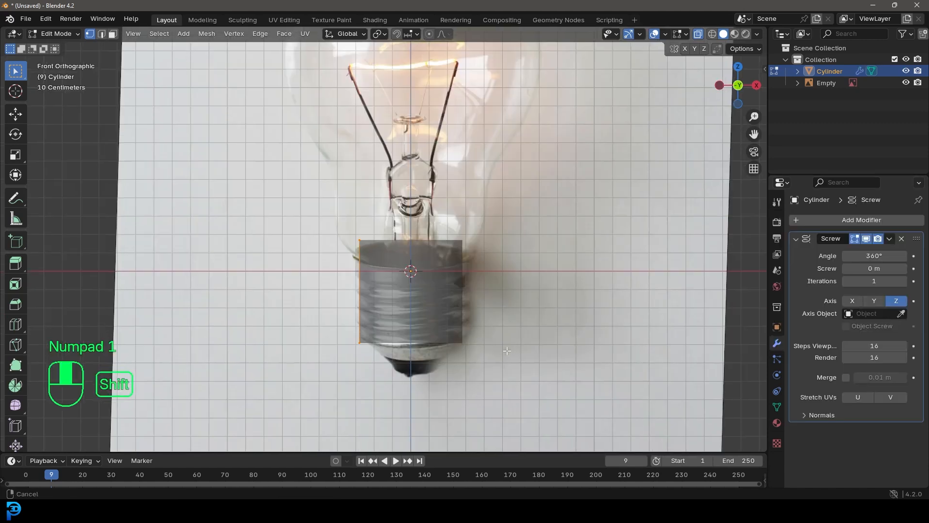
{"action": "left_click", "coordinate": [337, 150]}
{"action": "scroll", "coordinate": [330, 140], "scroll_direction": "up", "scroll_amount": 3}
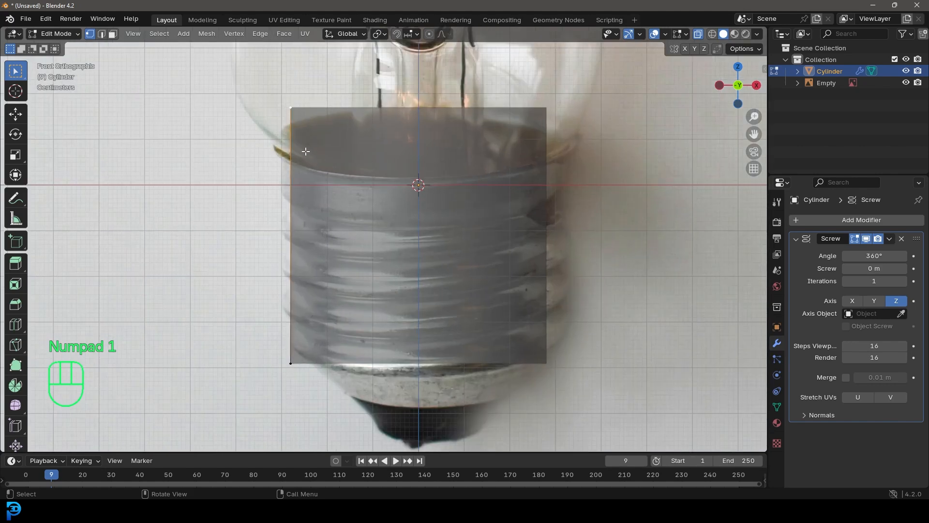
{"action": "key", "text": "g"}
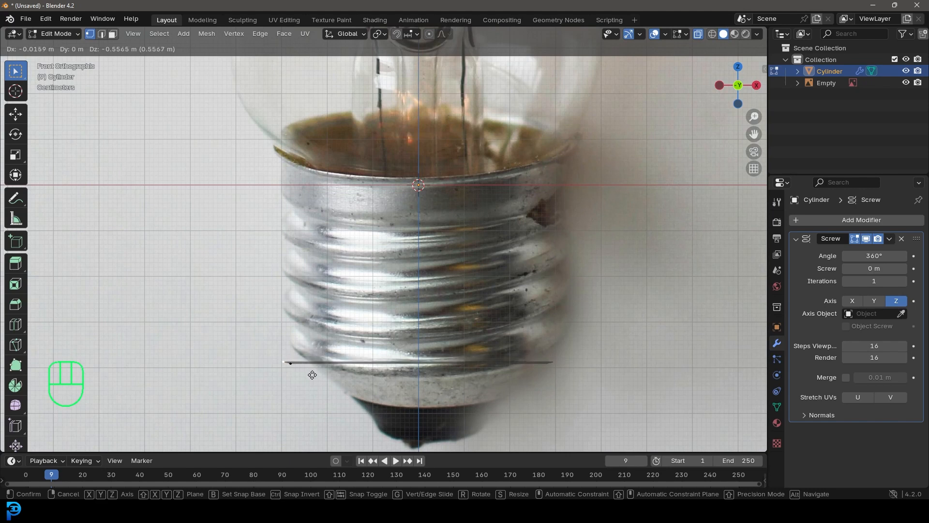
{"action": "left_click", "coordinate": [306, 371]}
Align the short profile edge with the lowest thread ridge in the reference, positioning its upper vertex at the ridge's outer point
{"action": "scroll", "coordinate": [305, 372], "scroll_direction": "up", "scroll_amount": 2}
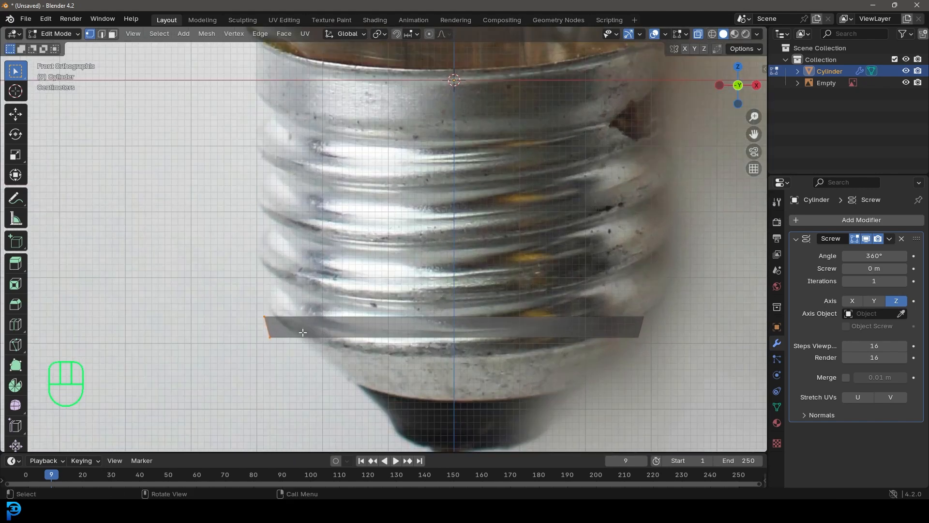
{"action": "key", "text": "g"}
{"action": "left_click", "coordinate": [311, 338]}
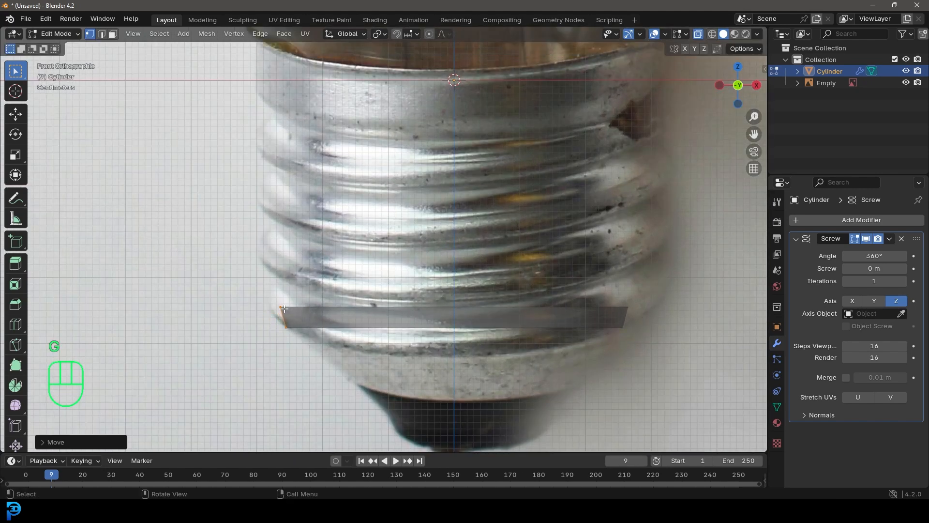
{"action": "key", "text": "g"}
{"action": "left_click", "coordinate": [296, 319]}
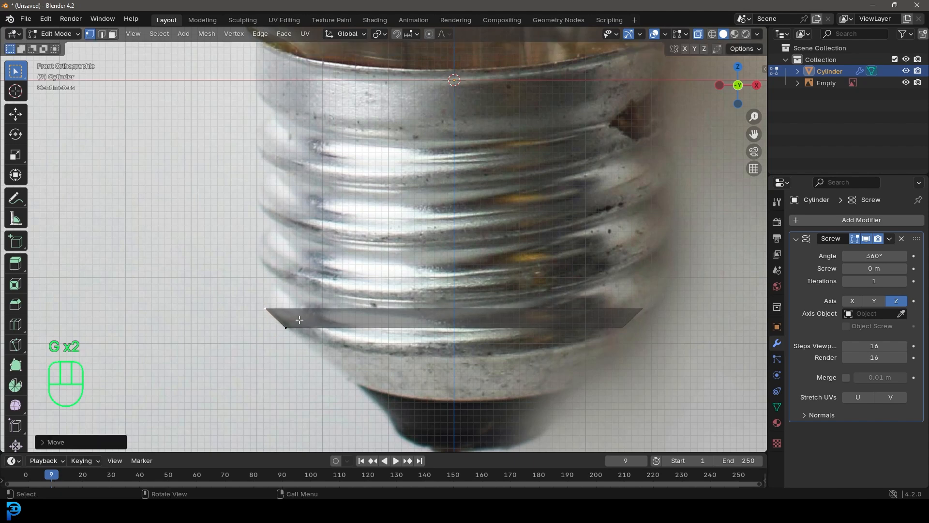
Extrude the outer vertex about 0.03 m inward and 0.05 m upward to the thread's next groove
{"action": "scroll", "coordinate": [296, 319], "scroll_direction": "up", "scroll_amount": 4}
{"action": "key", "text": "e"}
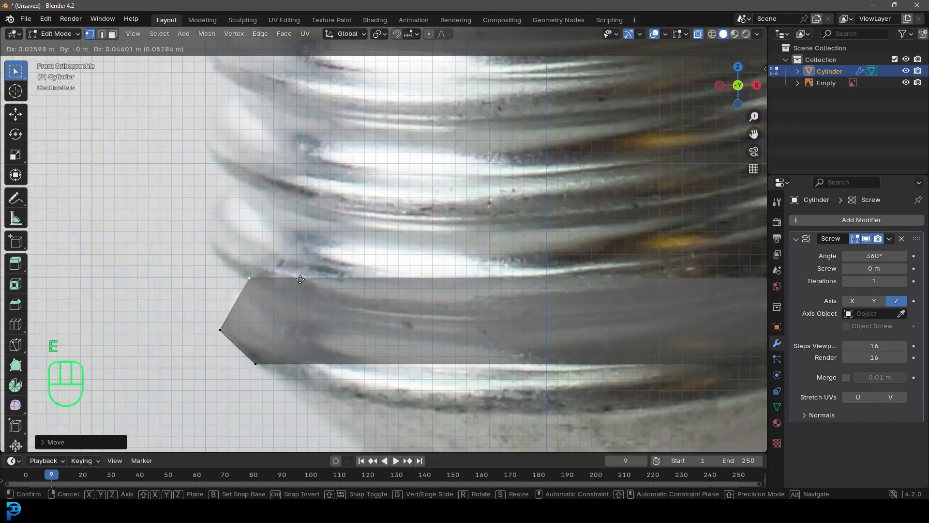
{"action": "left_click", "coordinate": [315, 287]}
Set the Screw modifier's Screw offset to 0.07 m and its Iterations to 4, then compare the thread with the front reference
{"action": "scroll", "coordinate": [339, 329], "scroll_direction": "down", "scroll_amount": 5}
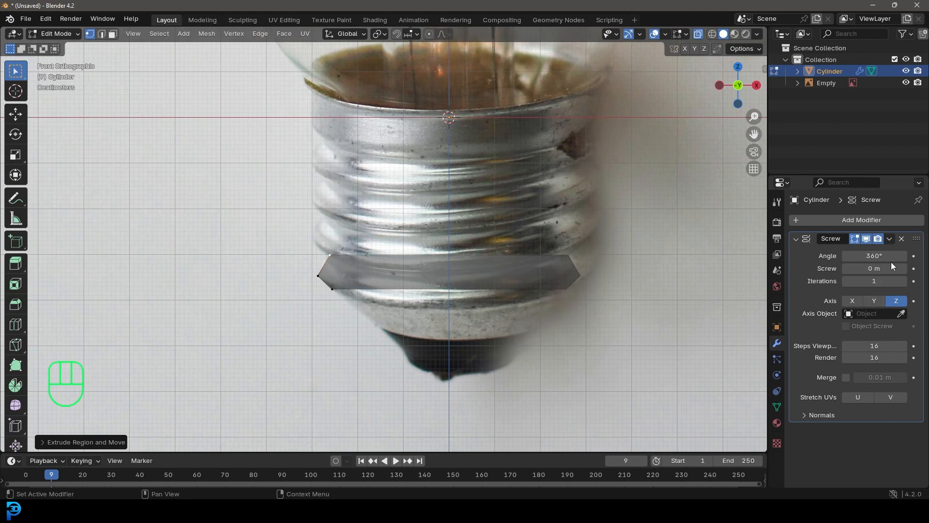
{"action": "left_click_drag", "start_coordinate": [875, 268], "coordinate": [878, 268], "text": "shift"}
{"action": "mouse_move", "coordinate": [542, 251]}
{"action": "middle_mouse_down"}
{"action": "mouse_move", "coordinate": [570, 253]}
{"action": "mouse_move", "coordinate": [553, 255]}
{"action": "middle_mouse_up"}
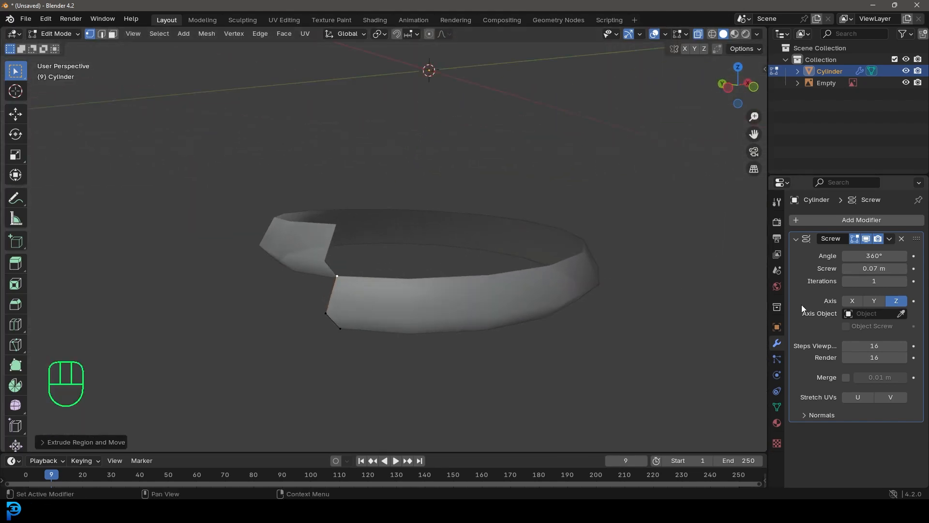
{"action": "left_click", "coordinate": [903, 281]}
{"action": "left_click", "coordinate": [903, 281]}
{"action": "left_click", "coordinate": [904, 281]}
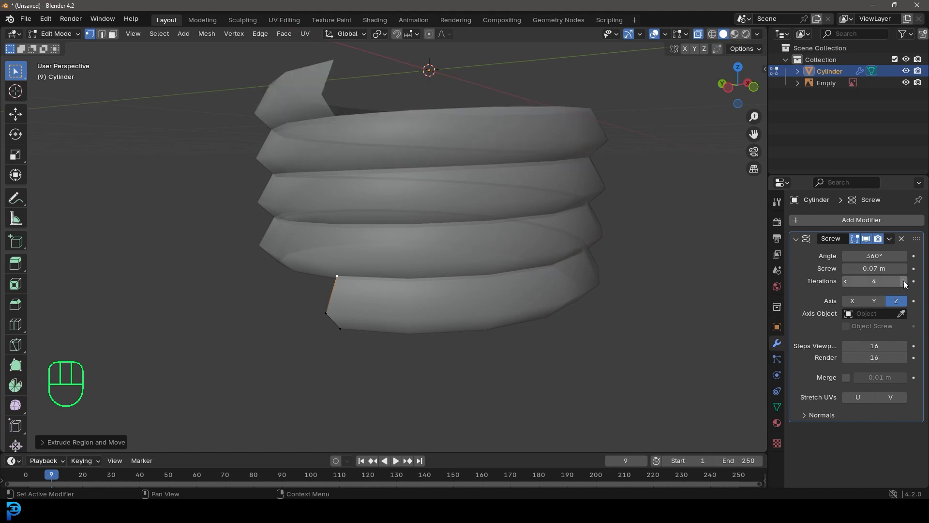
{"action": "middle_click_drag", "start_coordinate": [472, 249], "coordinate": [473, 267]}
{"action": "key", "text": "KP_1"}
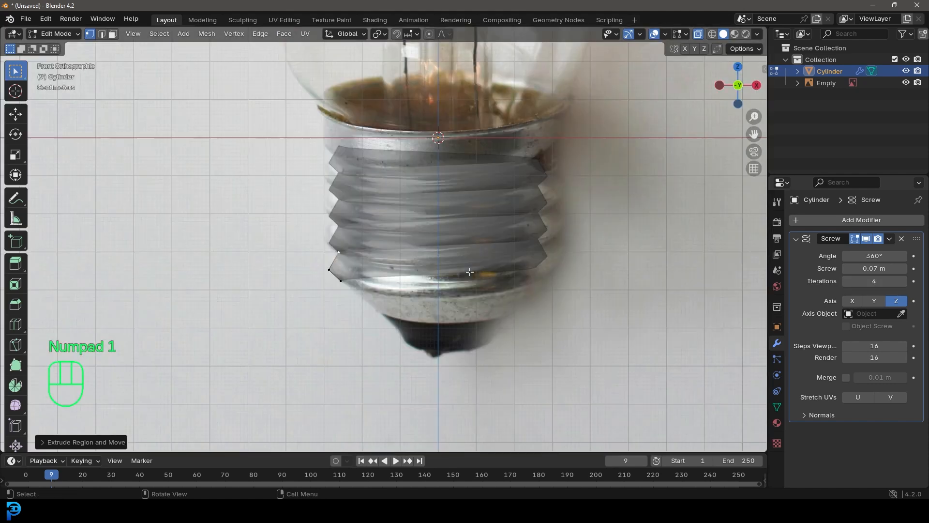
Turn off X-ray and move the thread profile's middle vertex slightly outward and up to match the reference ridge
{"action": "left_click", "coordinate": [698, 33]}
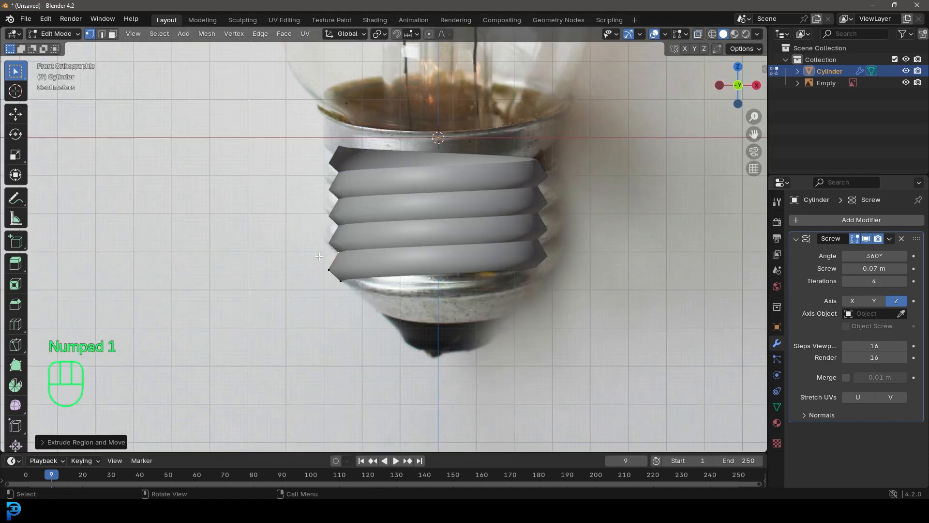
{"action": "middle_click_drag", "start_coordinate": [319, 257], "coordinate": [312, 290]}
{"action": "scroll", "coordinate": [309, 306], "scroll_direction": "up", "scroll_amount": 4}
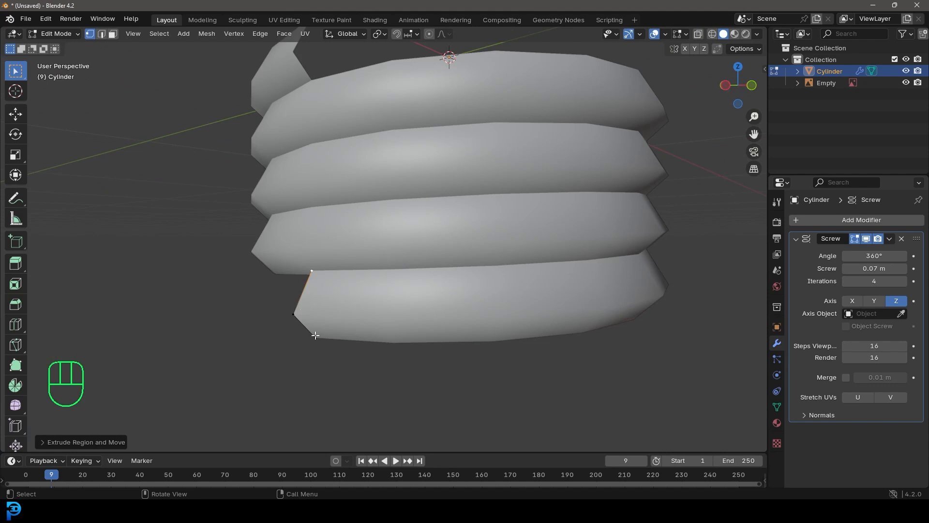
{"action": "key", "text": "KP_1"}
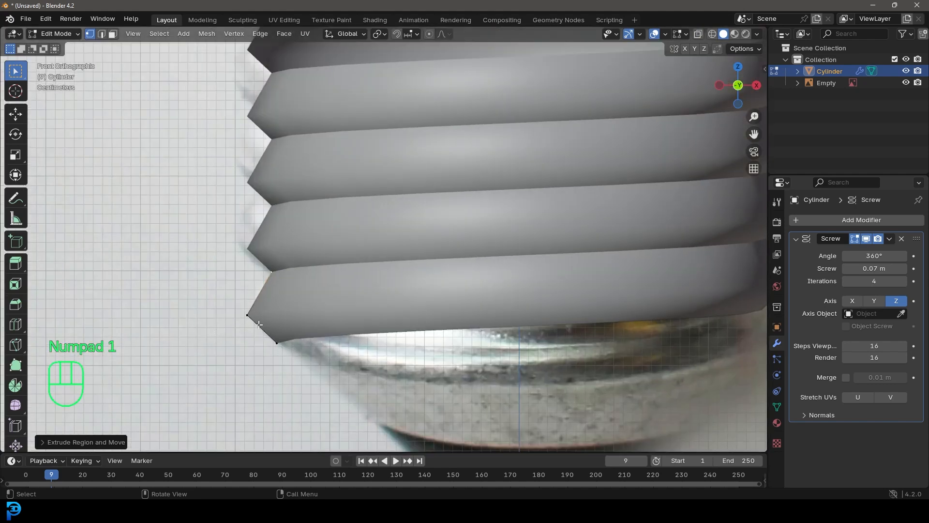
{"action": "key", "text": "g"}
{"action": "left_click", "coordinate": [270, 322]}
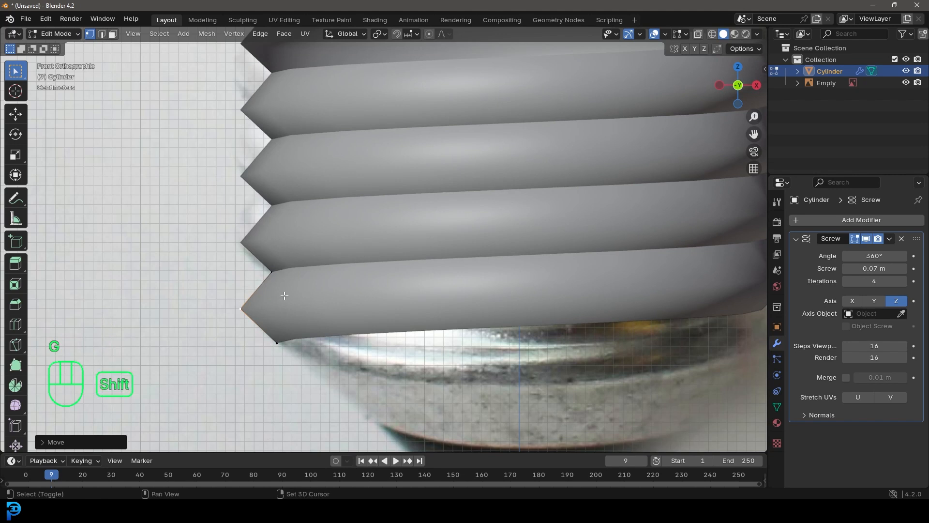
Enable Merge on the Screw modifier with a distance of 0.02 m
{"action": "middle_click_drag", "start_coordinate": [284, 295], "coordinate": [330, 286], "text": "shift"}
{"action": "left_click", "coordinate": [847, 377]}
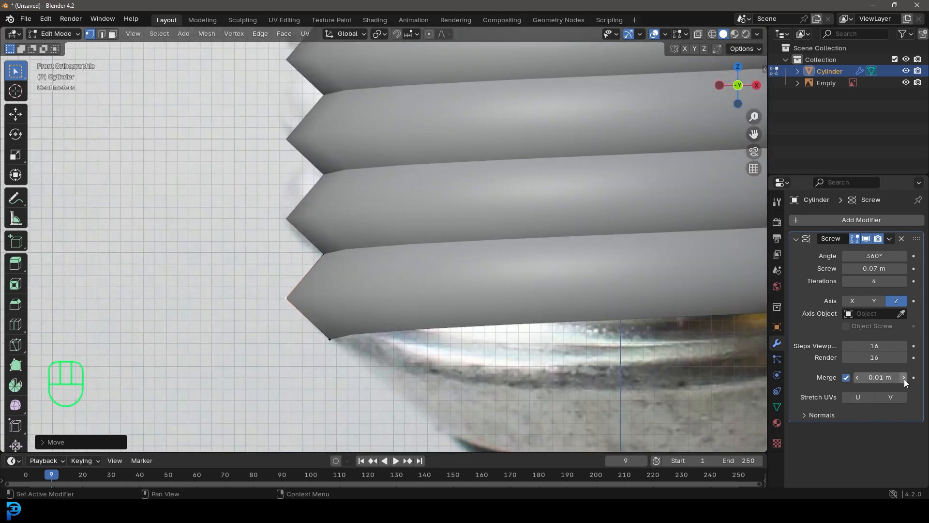
Bevel the outer ridge vertex of the thread profile by about 0.006 m with one segment
{"action": "scroll", "coordinate": [404, 300], "scroll_direction": "up", "scroll_amount": 2}
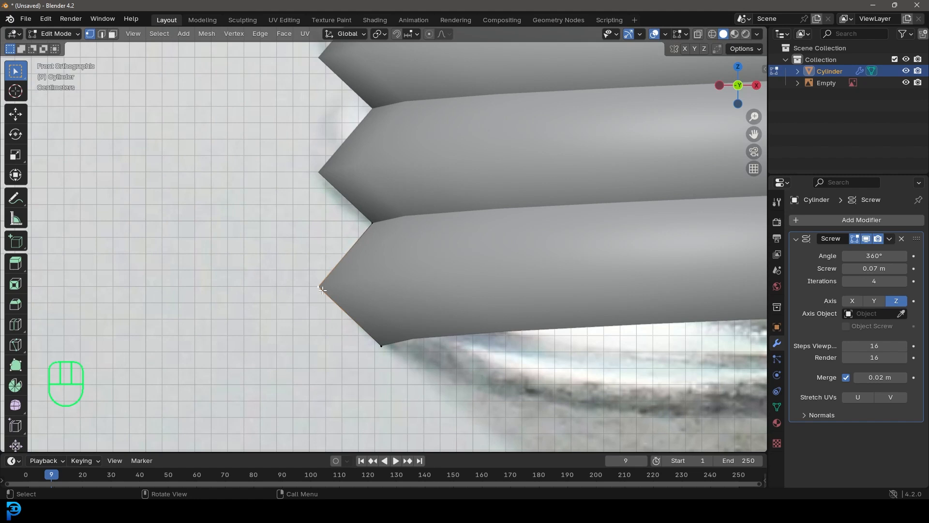
{"action": "key", "text": "shift+ctrl+b"}
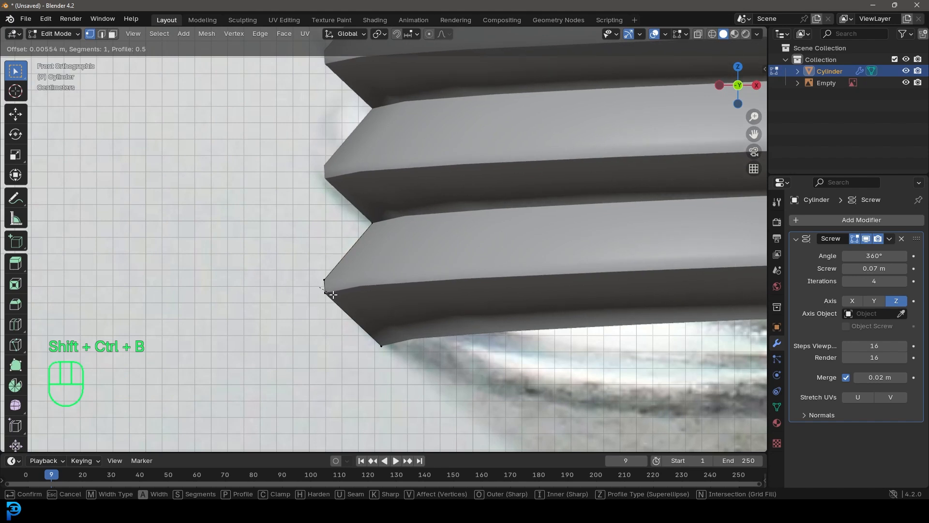
{"action": "left_click", "coordinate": [333, 294]}
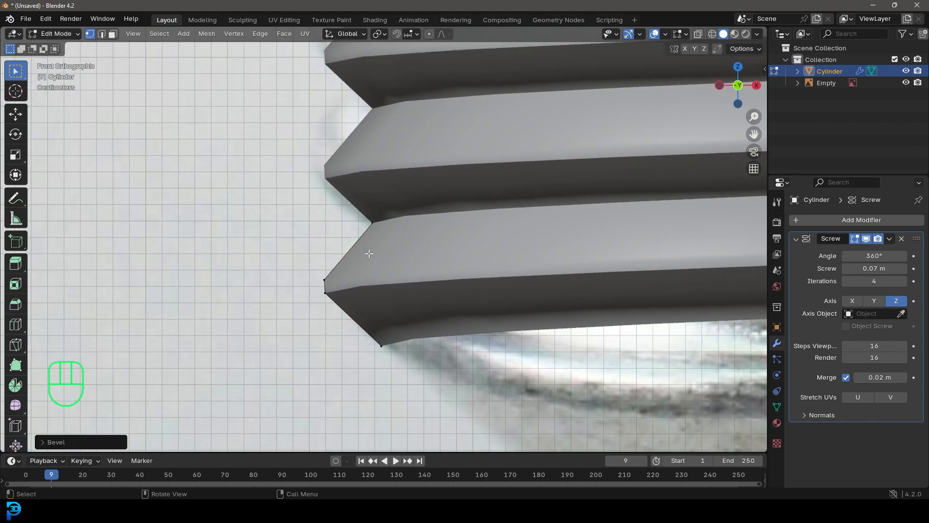
Subdivide the profile's upper slanted edge and move the new vertex about 0.02 m inward and up to the groove
{"action": "scroll", "coordinate": [375, 271], "scroll_direction": "up", "scroll_amount": 3}
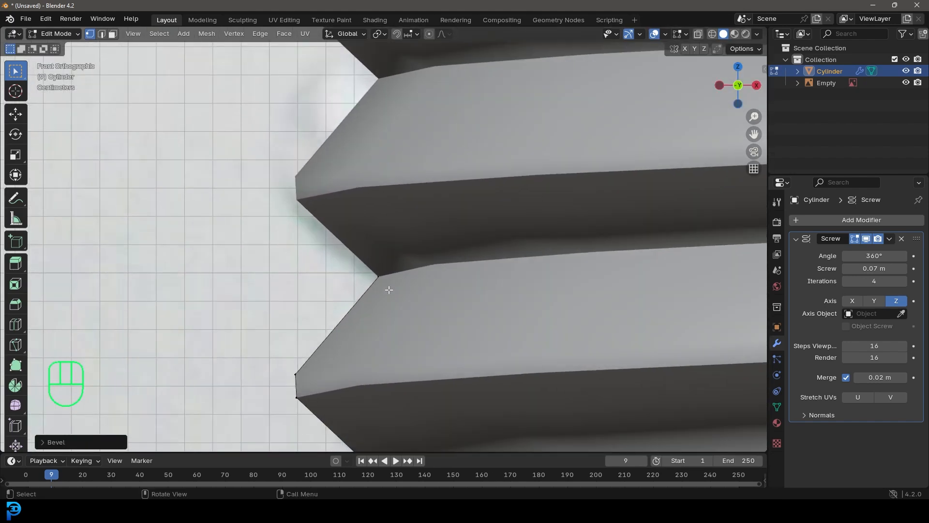
{"action": "left_click", "coordinate": [305, 370]}
{"action": "middle_click_drag", "start_coordinate": [305, 369], "coordinate": [379, 263], "text": "shift"}
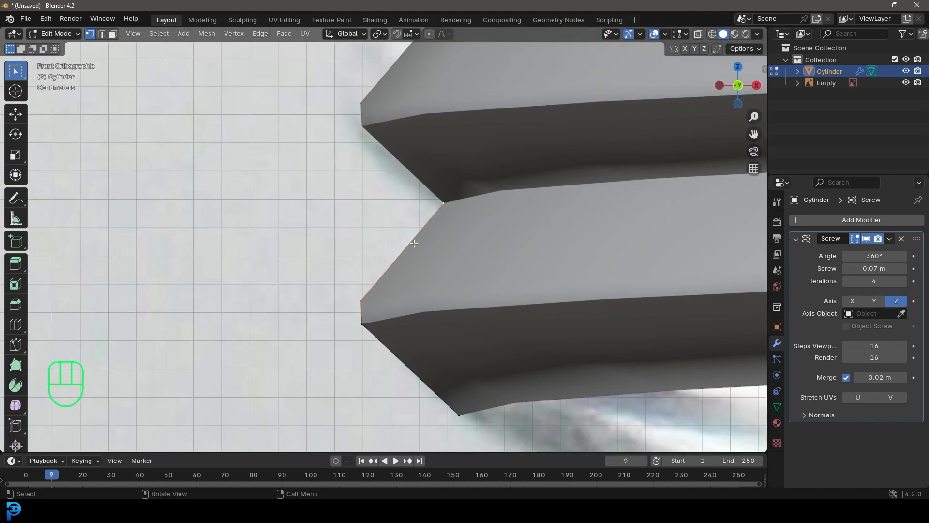
{"action": "right_click", "coordinate": [413, 245]}
{"action": "left_click", "coordinate": [369, 230]}
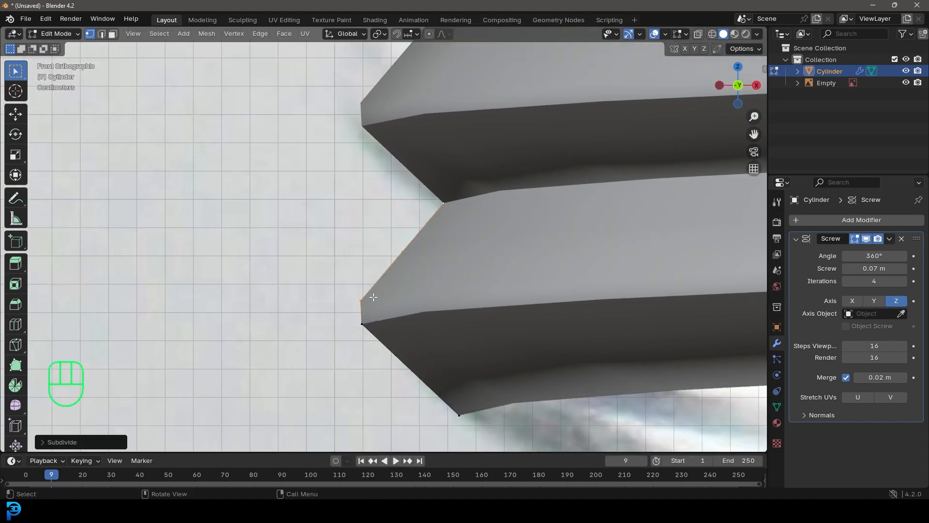
{"action": "left_click", "coordinate": [405, 251]}
{"action": "scroll", "coordinate": [411, 266], "scroll_direction": "up", "scroll_amount": 1}
{"action": "key", "text": "g"}
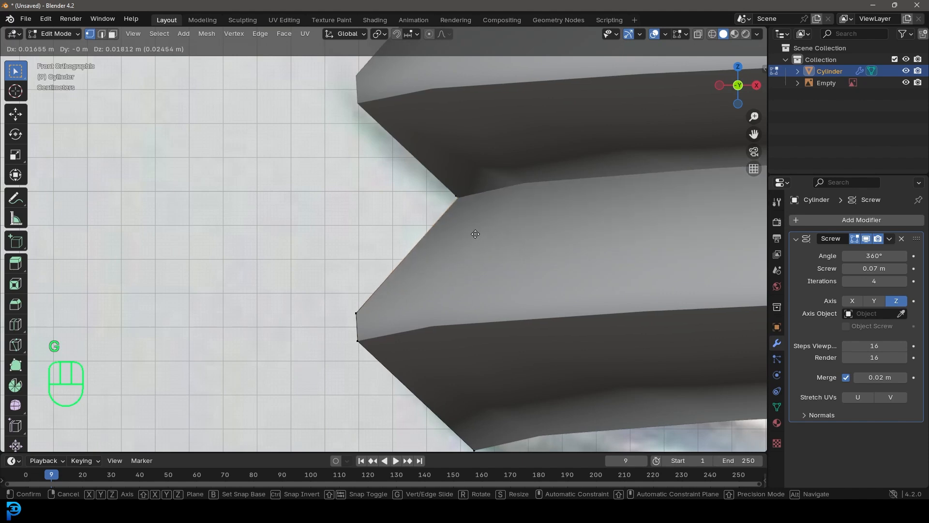
{"action": "left_click", "coordinate": [471, 243]}
{"action": "scroll", "coordinate": [464, 262], "scroll_direction": "down", "scroll_amount": 8}
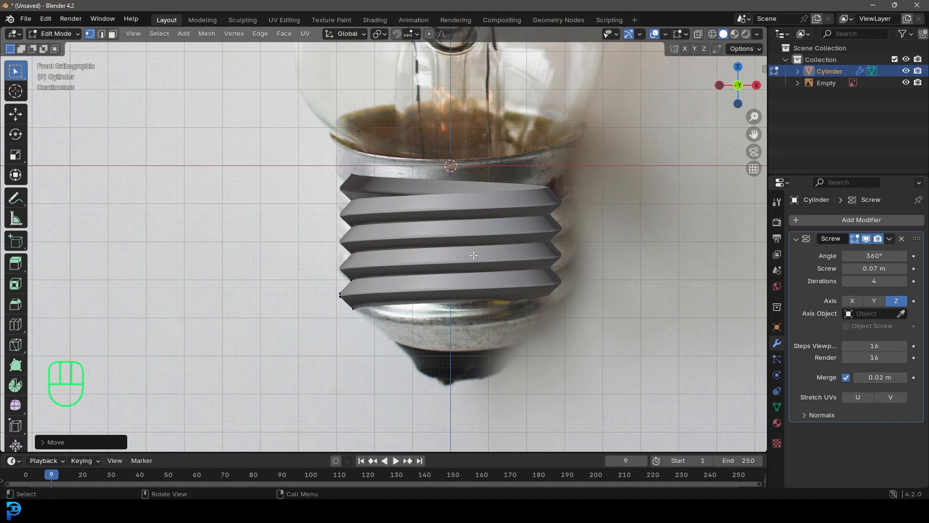
Return to Object Mode and apply the Screw modifier to the thread
{"action": "key", "text": "Tab"}
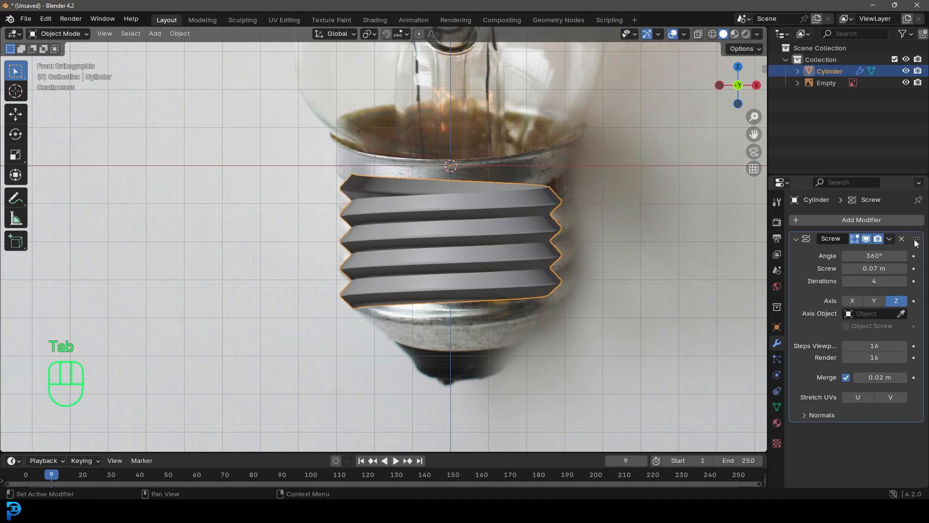
{"action": "left_click", "coordinate": [889, 238]}
{"action": "left_click", "coordinate": [868, 251]}
{"action": "mouse_move", "coordinate": [503, 261]}
{"action": "middle_mouse_down"}
{"action": "mouse_move", "coordinate": [526, 264]}
{"action": "mouse_move", "coordinate": [559, 286]}
{"action": "mouse_move", "coordinate": [489, 260]}
{"action": "mouse_move", "coordinate": [513, 256]}
{"action": "middle_mouse_up"}
Add a Weld modifier to the thread with a merge distance of 0.003 m
{"action": "left_click", "coordinate": [847, 219]}
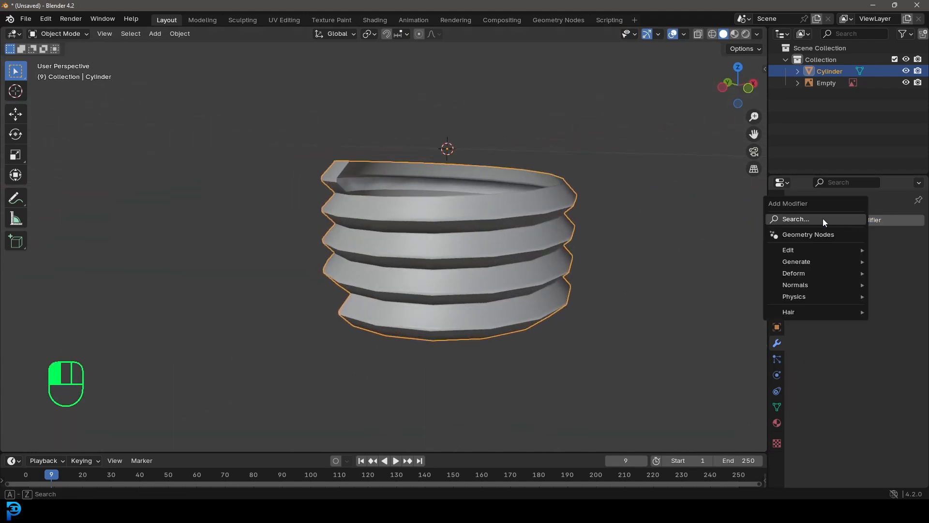
{"action": "left_click", "coordinate": [823, 219]}
{"action": "type", "text": "wled"}
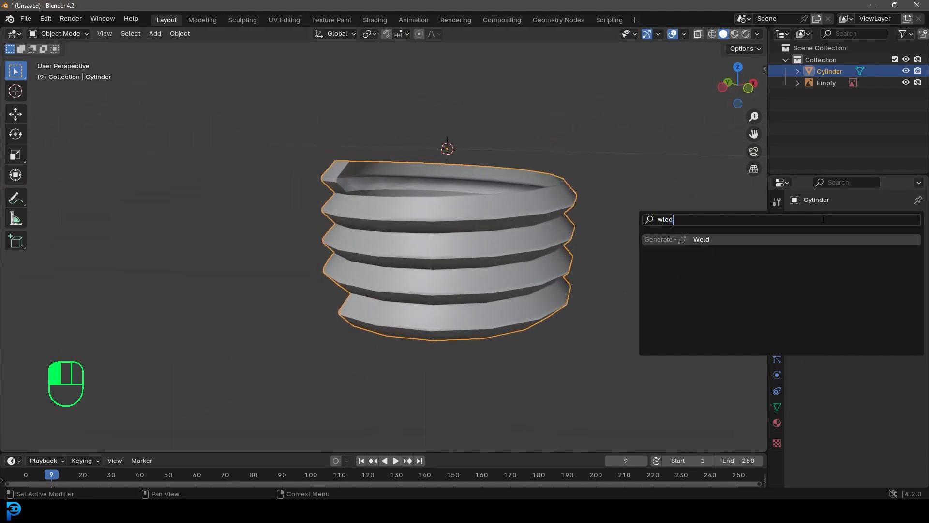
{"action": "left_click", "coordinate": [707, 239]}
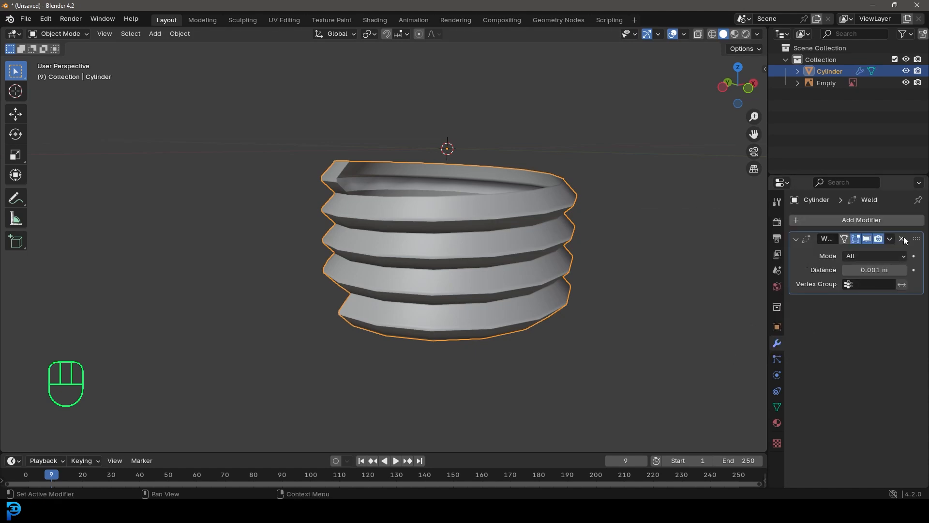
{"action": "left_click", "coordinate": [902, 270]}
{"action": "mouse_move", "coordinate": [558, 315]}
{"action": "middle_mouse_down"}
{"action": "mouse_move", "coordinate": [513, 307]}
{"action": "mouse_move", "coordinate": [549, 319]}
{"action": "middle_mouse_up"}
{"action": "scroll", "coordinate": [442, 283], "scroll_direction": "up", "scroll_amount": 4}
{"action": "middle_click_drag", "start_coordinate": [442, 289], "coordinate": [469, 290]}
Correct the face normals of the entire thread mesh and inspect its shading in Object Mode
{"action": "key", "text": "Tab"}
{"action": "scroll", "coordinate": [440, 203], "scroll_direction": "down", "scroll_amount": 3}
{"action": "middle_click_drag", "start_coordinate": [450, 219], "coordinate": [452, 223]}
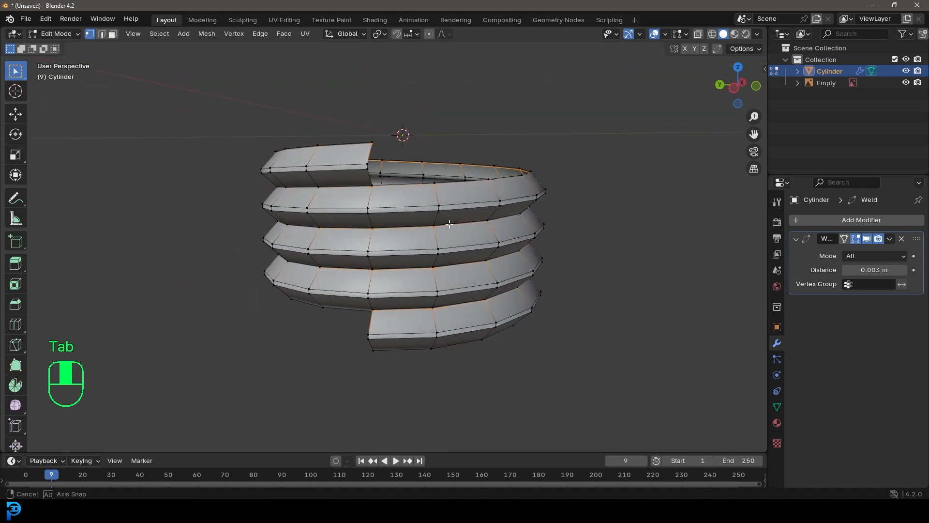
{"action": "key", "text": "a"}
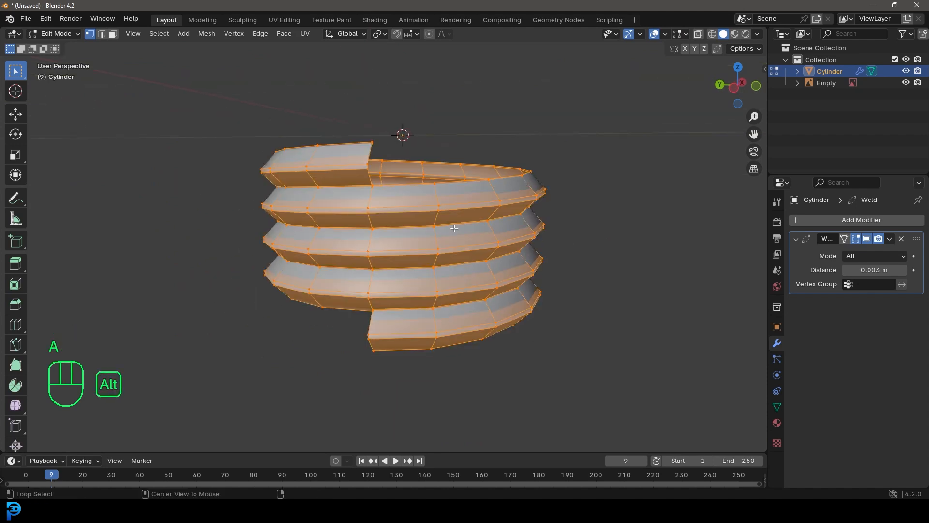
{"action": "key", "text": "alt+n"}
{"action": "left_click", "coordinate": [442, 238]}
{"action": "middle_click_drag", "start_coordinate": [441, 237], "coordinate": [388, 281]}
{"action": "scroll", "coordinate": [442, 261], "scroll_direction": "up", "scroll_amount": 3}
{"action": "scroll", "coordinate": [371, 223], "scroll_direction": "up", "scroll_amount": 1}
{"action": "key", "text": "Tab"}
{"action": "scroll", "coordinate": [383, 229], "scroll_direction": "down", "scroll_amount": 3}
{"action": "scroll", "coordinate": [370, 265], "scroll_direction": "up", "scroll_amount": 1}
{"action": "scroll", "coordinate": [383, 257], "scroll_direction": "up", "scroll_amount": 3}
{"action": "middle_click_drag", "start_coordinate": [387, 280], "coordinate": [415, 207], "text": "shift"}
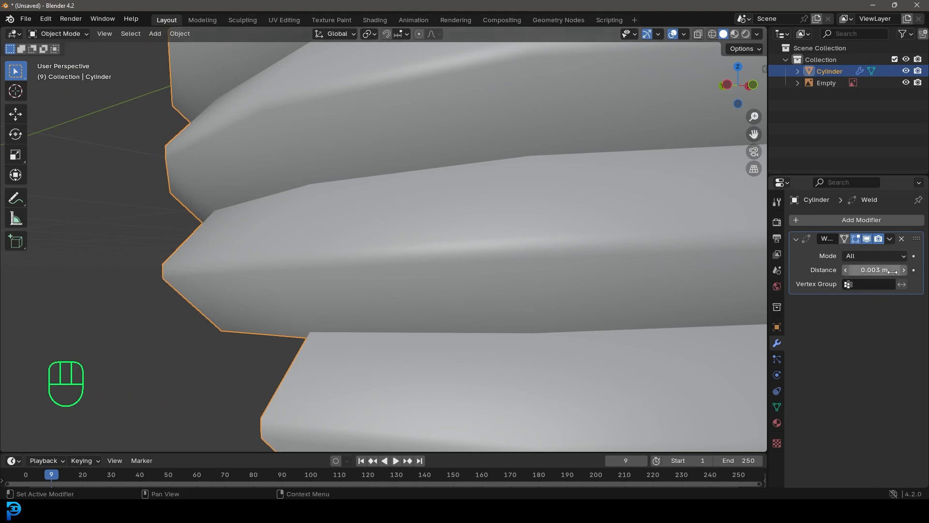
Adjust the Weld modifier's distance and apply the modifier
{"action": "left_click_drag", "start_coordinate": [874, 269], "coordinate": [883, 270]}
{"action": "scroll", "coordinate": [415, 311], "scroll_direction": "down", "scroll_amount": 4}
{"action": "middle_click_drag", "start_coordinate": [414, 311], "coordinate": [450, 232]}
{"action": "left_click", "coordinate": [890, 239]}
{"action": "left_click", "coordinate": [858, 254]}
Bevel the spiral edge loop running along the thread's groove by about 0.0035 m with one segment
{"action": "key", "text": "Tab"}
{"action": "middle_click_drag", "start_coordinate": [396, 254], "coordinate": [471, 267]}
{"action": "key", "text": "alt+a"}
{"action": "scroll", "coordinate": [390, 257], "scroll_direction": "up", "scroll_amount": 2}
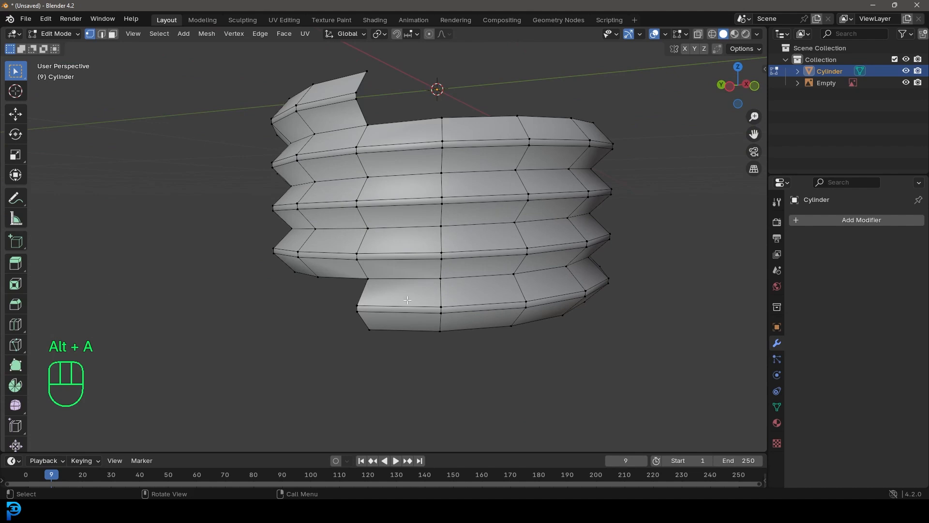
{"action": "scroll", "coordinate": [205, 141], "scroll_direction": "up", "scroll_amount": 5}
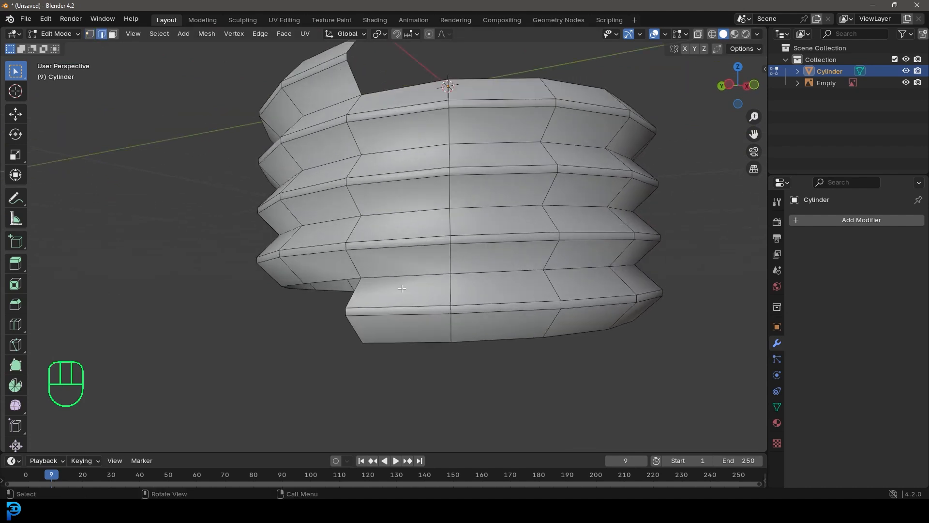
{"action": "left_click", "coordinate": [417, 204], "text": "alt+shift"}
{"action": "scroll", "coordinate": [417, 203], "scroll_direction": "down", "scroll_amount": 4}
{"action": "middle_click_drag", "start_coordinate": [435, 222], "coordinate": [524, 273]}
{"action": "scroll", "coordinate": [552, 284], "scroll_direction": "up", "scroll_amount": 2}
{"action": "key", "text": "ctrl+b"}
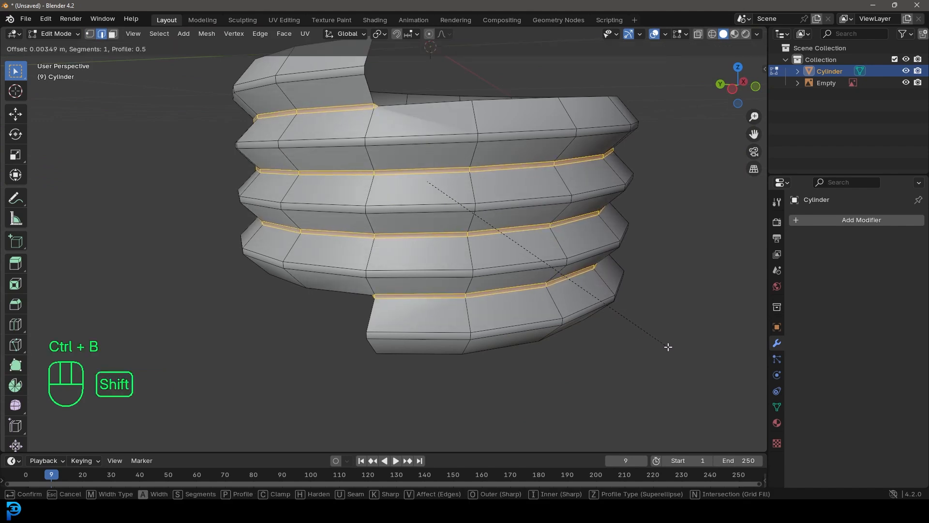
{"action": "left_click", "coordinate": [673, 350]}
Edge-slide the lowest open end edge of the bottom thread turn a short way along the thread
{"action": "middle_click_drag", "start_coordinate": [670, 348], "coordinate": [535, 303]}
{"action": "scroll", "coordinate": [499, 256], "scroll_direction": "up", "scroll_amount": 4}
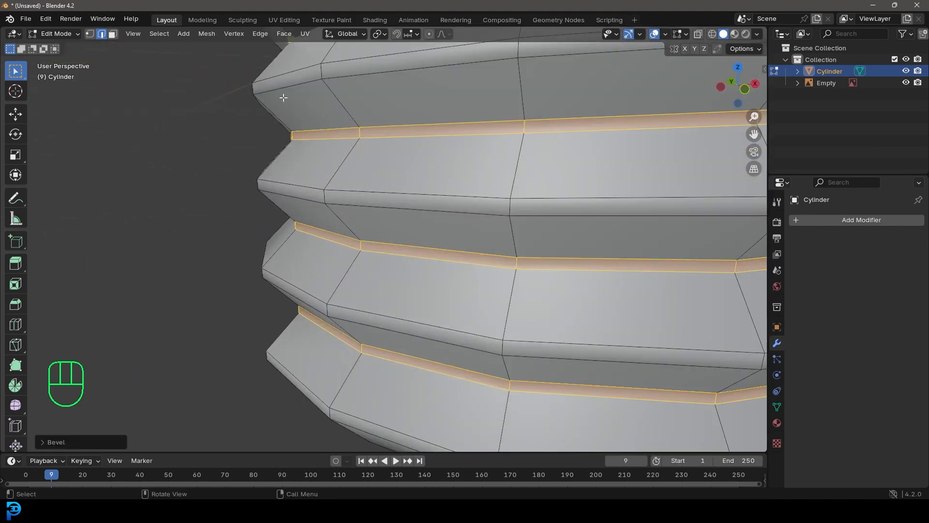
{"action": "scroll", "coordinate": [411, 203], "scroll_direction": "down", "scroll_amount": 5}
{"action": "middle_click_drag", "start_coordinate": [382, 235], "coordinate": [529, 226]}
{"action": "scroll", "coordinate": [529, 226], "scroll_direction": "up", "scroll_amount": 5}
{"action": "key", "text": "alt+a"}
{"action": "middle_click_drag", "start_coordinate": [496, 403], "coordinate": [391, 328]}
{"action": "middle_click_drag", "start_coordinate": [401, 364], "coordinate": [404, 375]}
{"action": "key", "text": "g"}
{"action": "key", "text": "g"}
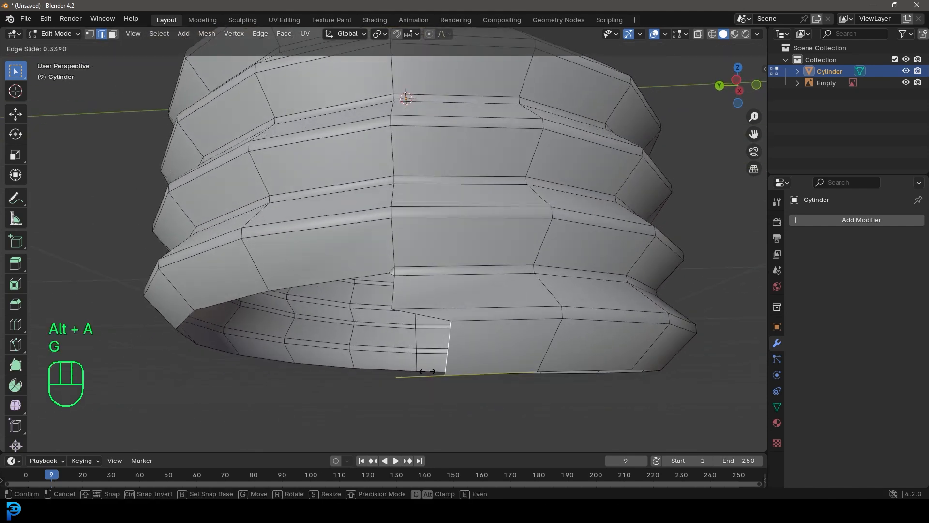
{"action": "left_click", "coordinate": [413, 377]}
Scale down, rotate and move the upper end edge of the bottom thread turn to start tapering its end
{"action": "left_click", "coordinate": [396, 295]}
{"action": "middle_click_drag", "start_coordinate": [396, 295], "coordinate": [473, 377]}
{"action": "scroll", "coordinate": [446, 379], "scroll_direction": "up", "scroll_amount": 3}
{"action": "scroll", "coordinate": [474, 376], "scroll_direction": "down", "scroll_amount": 4}
{"action": "key", "text": "s"}
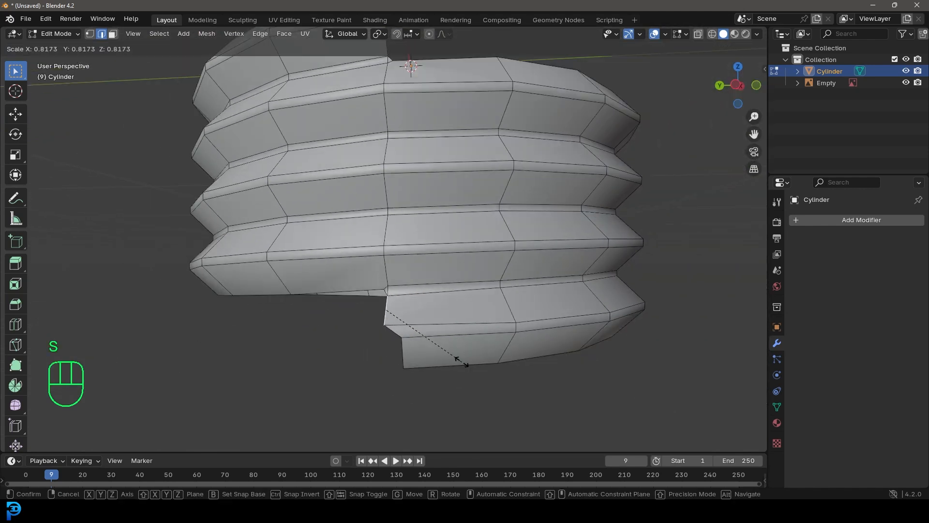
{"action": "left_click", "coordinate": [471, 363]}
{"action": "key", "text": "r"}
{"action": "left_click", "coordinate": [476, 325]}
{"action": "key", "text": "g"}
{"action": "left_click", "coordinate": [488, 334]}
Reposition the individual end vertices of the bottom thread turn so it tapers into the turn above
{"action": "left_click", "coordinate": [90, 34]}
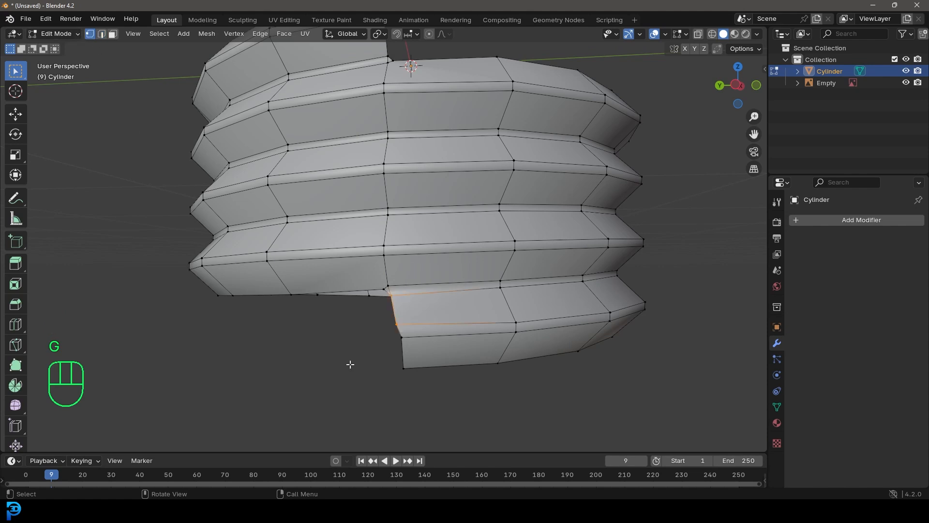
{"action": "middle_click_drag", "start_coordinate": [405, 376], "coordinate": [465, 394]}
{"action": "key", "text": "g"}
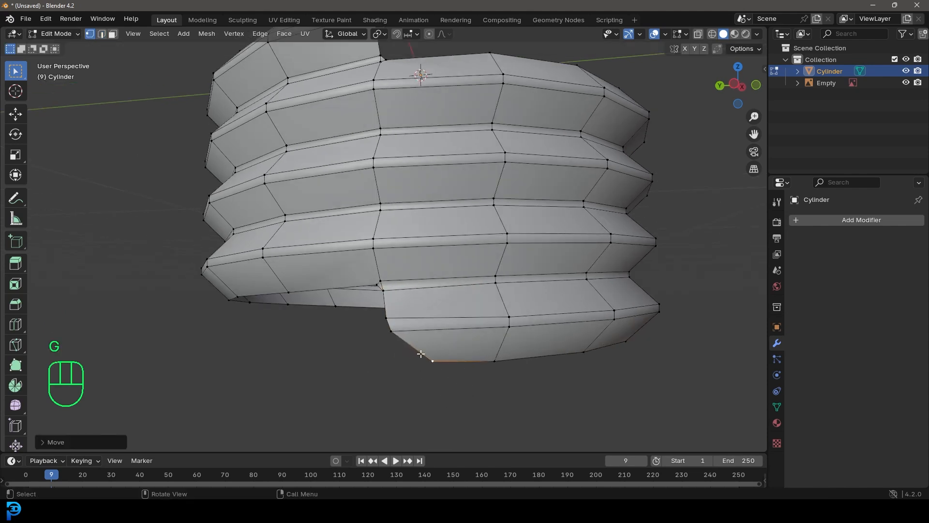
{"action": "left_click", "coordinate": [413, 340]}
{"action": "left_click", "coordinate": [386, 319]}
{"action": "key", "text": "g"}
{"action": "left_click", "coordinate": [401, 317]}
{"action": "scroll", "coordinate": [465, 344], "scroll_direction": "down", "scroll_amount": 5}
{"action": "middle_click_drag", "start_coordinate": [486, 355], "coordinate": [415, 315]}
{"action": "left_click", "coordinate": [417, 295]}
{"action": "key", "text": "g"}
{"action": "left_click", "coordinate": [421, 292]}
Move the open end vertices of the top thread turn so it slopes down to the turn below
{"action": "middle_click_drag", "start_coordinate": [405, 180], "coordinate": [411, 244]}
{"action": "middle_click_drag", "start_coordinate": [412, 245], "coordinate": [437, 309], "text": "shift"}
{"action": "scroll", "coordinate": [437, 310], "scroll_direction": "up", "scroll_amount": 4}
{"action": "left_click", "coordinate": [456, 217]}
{"action": "middle_click_drag", "start_coordinate": [462, 235], "coordinate": [483, 246]}
{"action": "key", "text": "g"}
{"action": "left_click", "coordinate": [416, 242]}
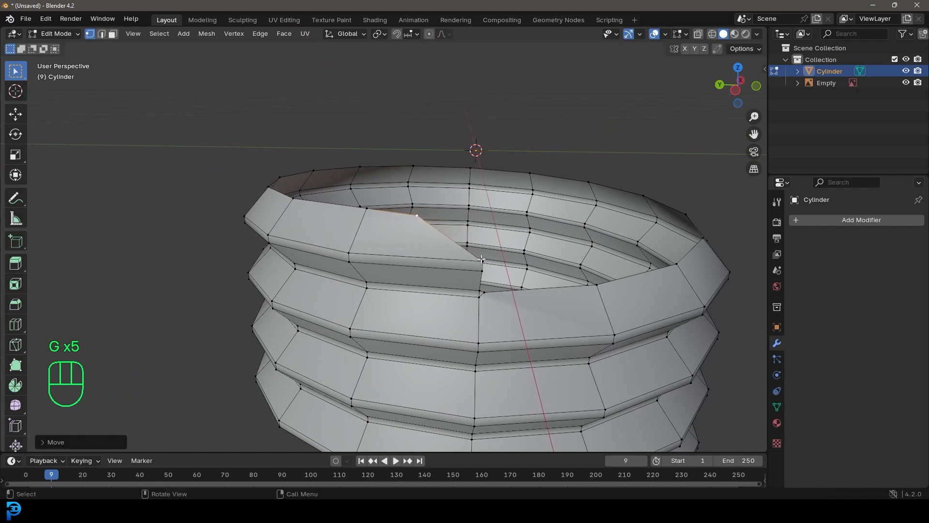
{"action": "left_click", "coordinate": [482, 260]}
{"action": "key", "text": "g"}
{"action": "left_click", "coordinate": [478, 269]}
{"action": "key", "text": "g"}
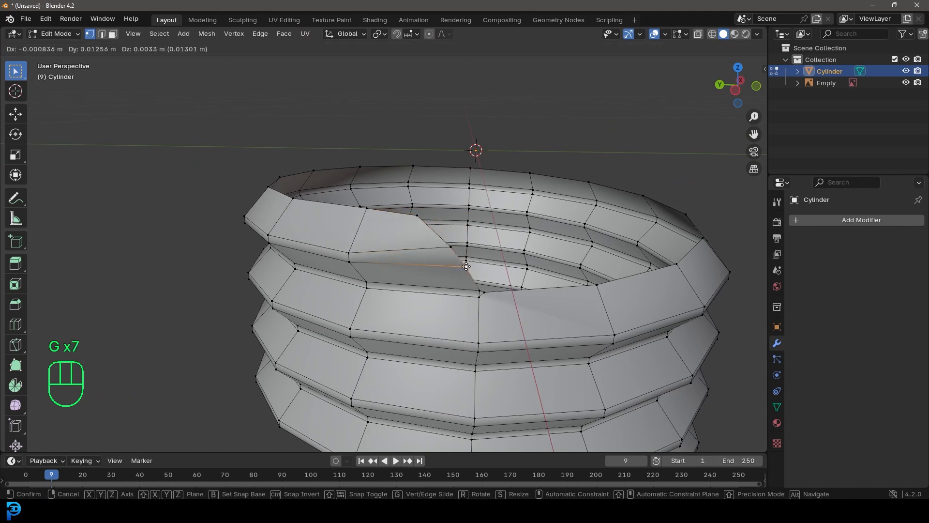
{"action": "left_click", "coordinate": [466, 267]}
Select the thread's bottom boundary loop and extrude it downward along Z over the reference's lower collar
{"action": "scroll", "coordinate": [466, 266], "scroll_direction": "down", "scroll_amount": 4}
{"action": "middle_click_drag", "start_coordinate": [506, 304], "coordinate": [467, 295]}
{"action": "key", "text": "alt+a"}
{"action": "middle_click_drag", "start_coordinate": [448, 417], "coordinate": [398, 280]}
{"action": "left_click", "coordinate": [407, 272], "text": "alt+shift"}
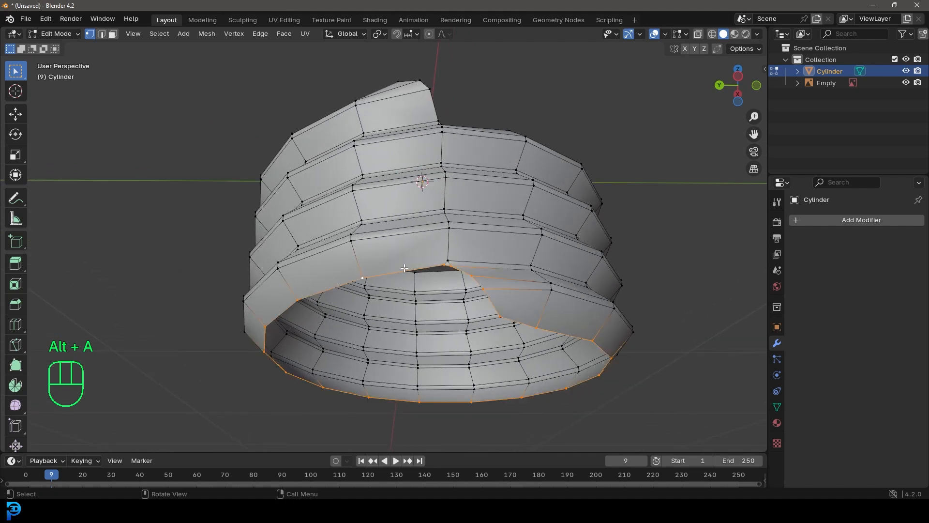
{"action": "scroll", "coordinate": [529, 354], "scroll_direction": "down", "scroll_amount": 5}
{"action": "key", "text": "KP_1"}
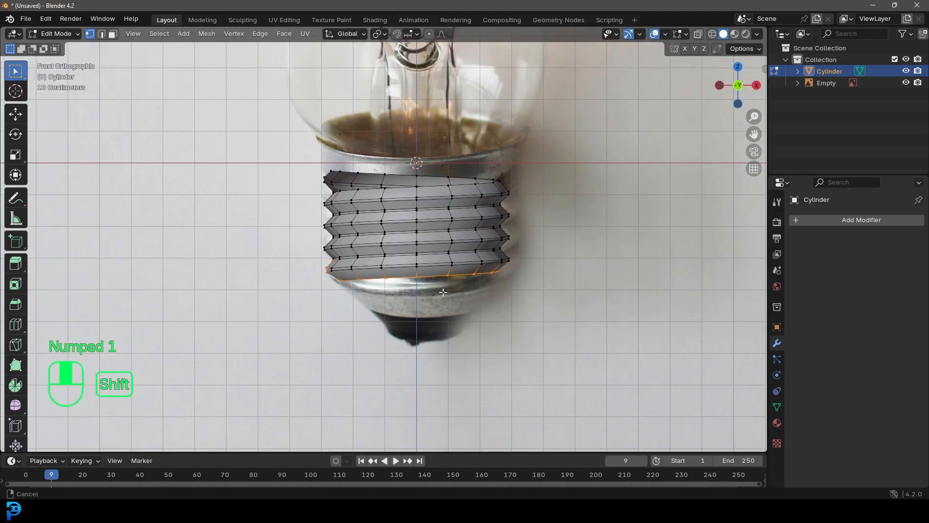
{"action": "key", "text": "e"}
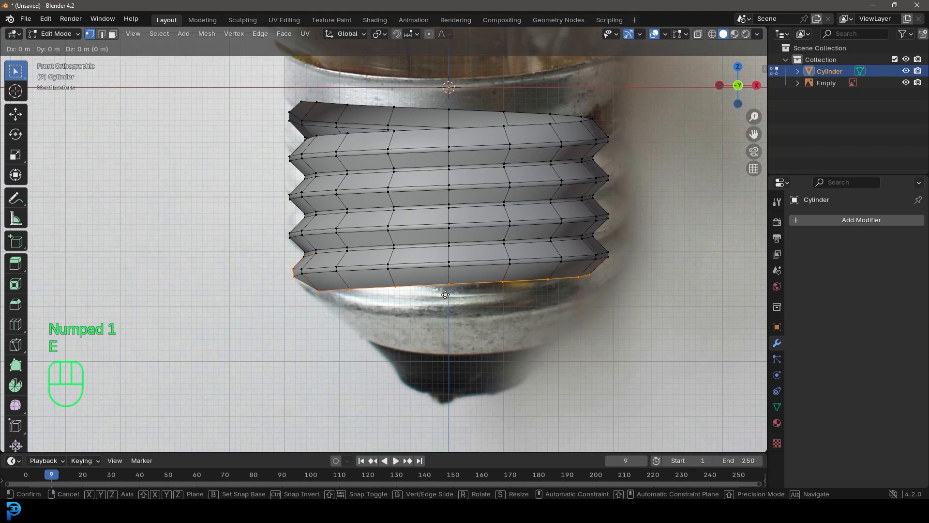
{"action": "key", "text": "z"}
{"action": "left_click", "coordinate": [445, 330]}
Round the extruded bottom loop with To Sphere at factor 1 and scale it inward
{"action": "middle_click_drag", "start_coordinate": [482, 357], "coordinate": [607, 312]}
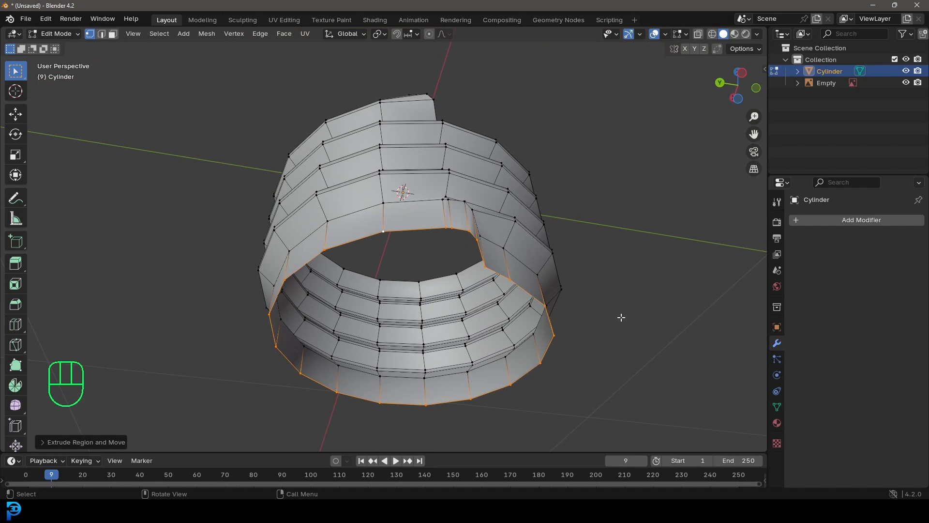
{"action": "key", "text": "shift+alt+s"}
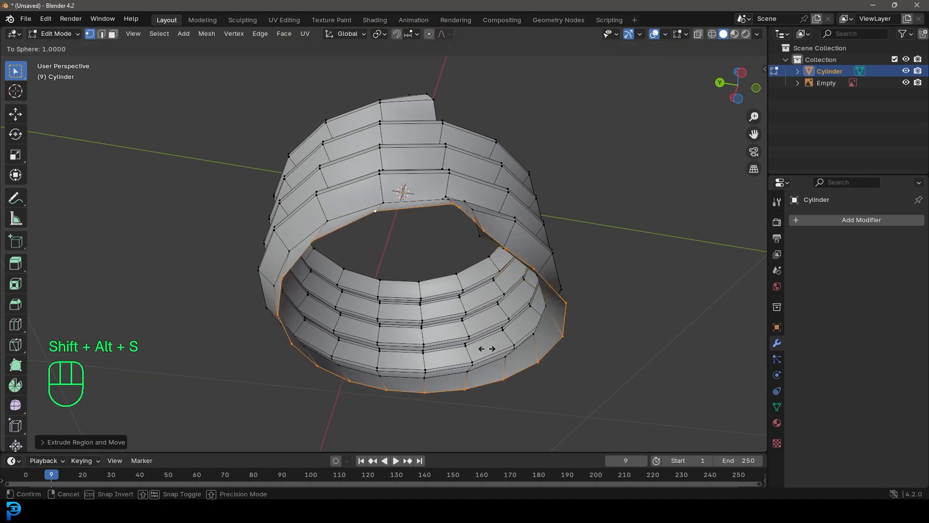
{"action": "left_click", "coordinate": [482, 350]}
{"action": "middle_click_drag", "start_coordinate": [491, 345], "coordinate": [587, 347]}
{"action": "key", "text": "s"}
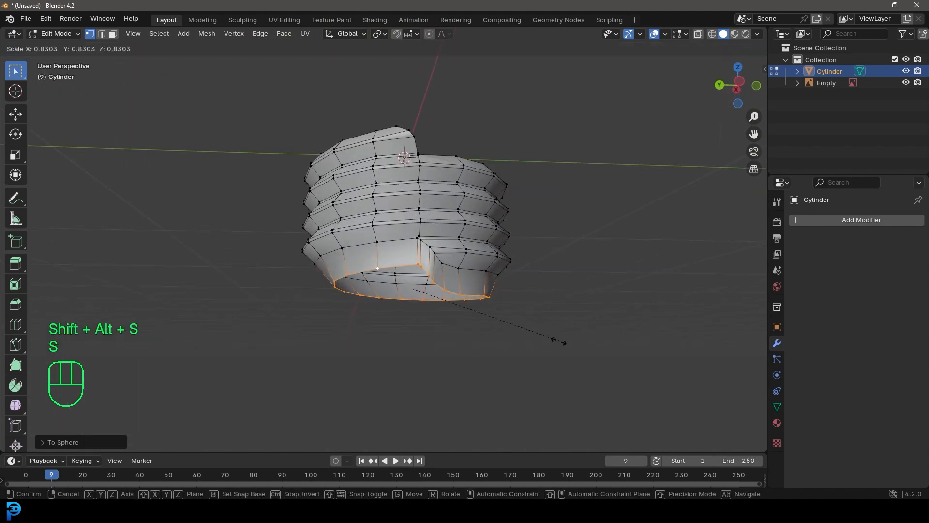
{"action": "left_click", "coordinate": [545, 336]}
Flatten the bottom loop by scaling it to 0 along Z, and round it again with To Sphere
{"action": "key", "text": "s"}
{"action": "key", "text": "z"}
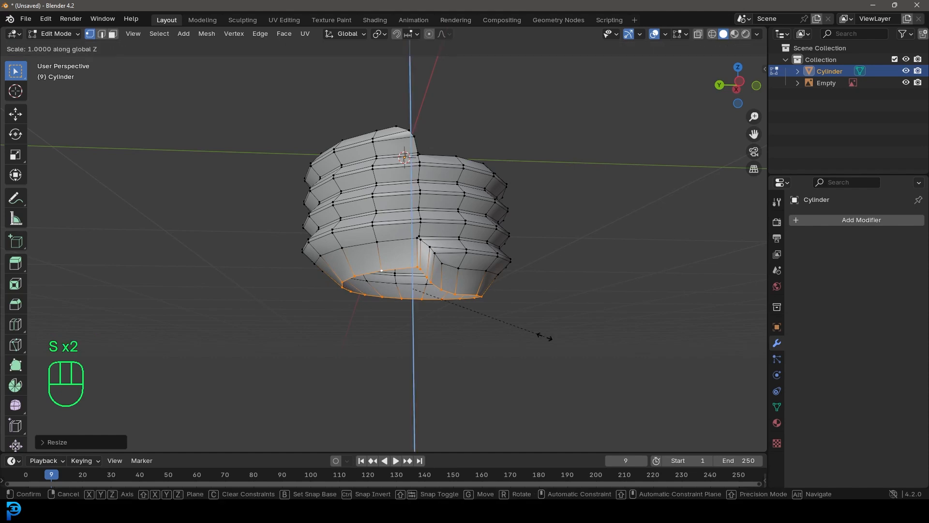
{"action": "key", "text": "0"}
{"action": "left_click", "coordinate": [545, 337]}
{"action": "middle_click_drag", "start_coordinate": [529, 339], "coordinate": [642, 356]}
{"action": "key", "text": "shift+alt+s"}
{"action": "left_click", "coordinate": [721, 382]}
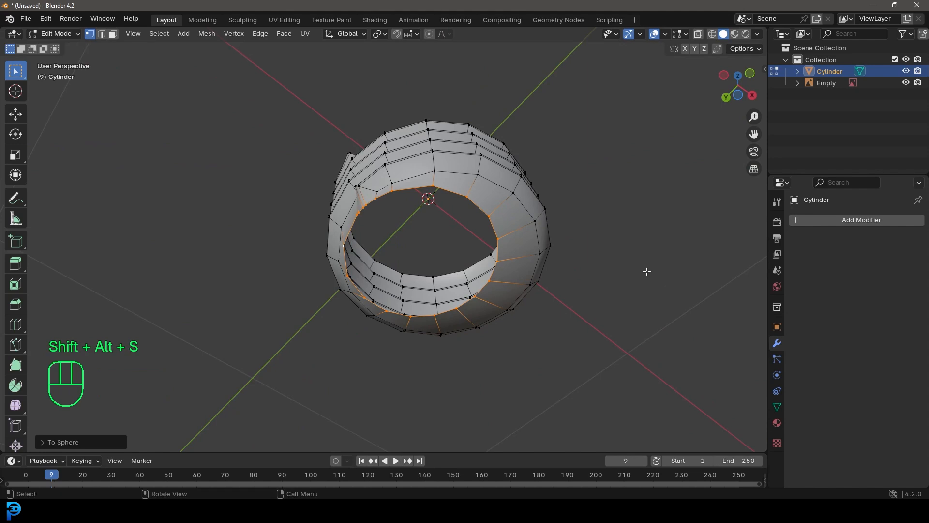
Centre the bottom loop around the origin in bottom view by moving it about 0.06 m along X
{"action": "key", "text": "ctrl+KP_7"}
{"action": "middle_click_drag", "start_coordinate": [456, 324], "coordinate": [438, 333], "text": "shift"}
{"action": "scroll", "coordinate": [429, 332], "scroll_direction": "up", "scroll_amount": 2}
{"action": "key", "text": "g"}
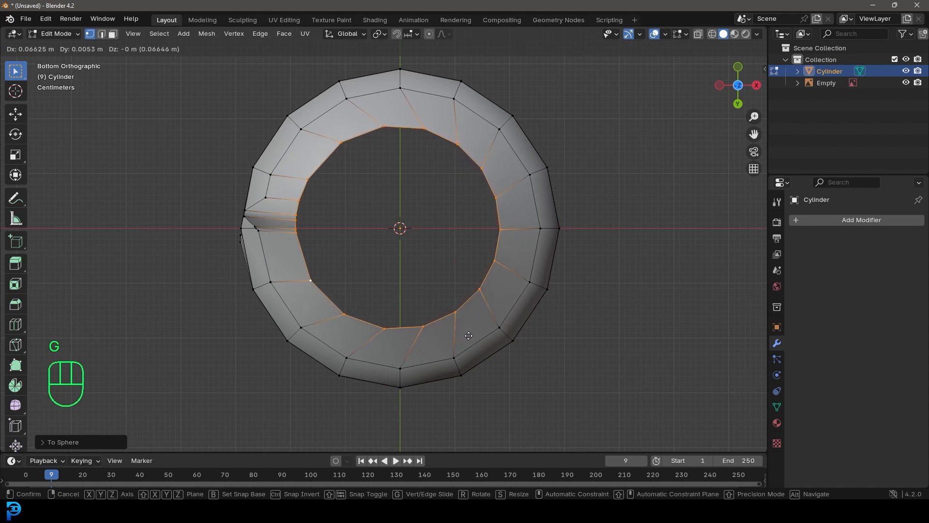
{"action": "left_click", "coordinate": [465, 334]}
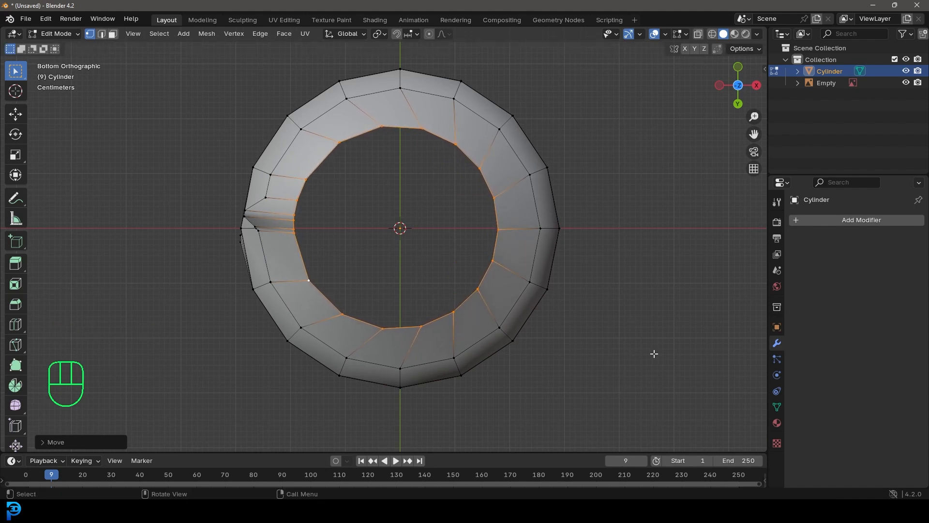
Rotate the bottom loop slightly to straighten the collar's edges and extrude a thin support band downward
{"action": "key", "text": "r"}
{"action": "left_click", "coordinate": [671, 314]}
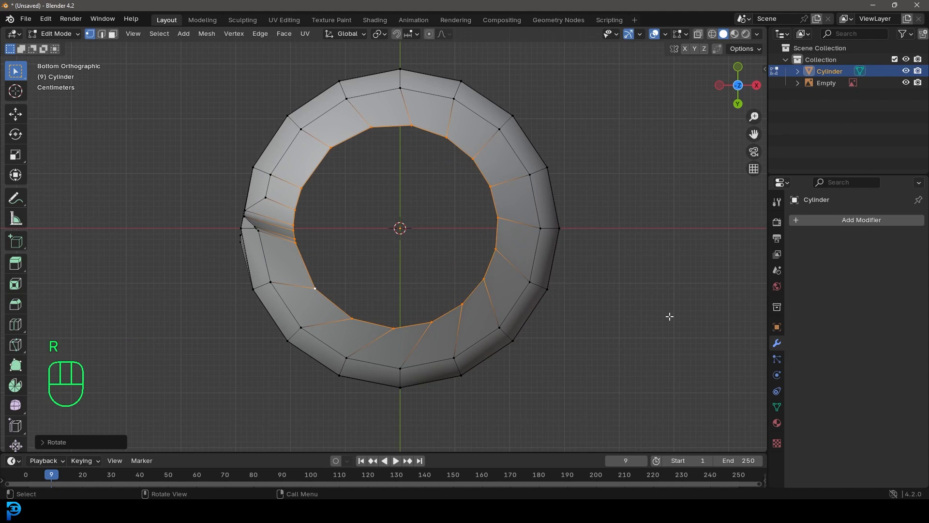
{"action": "key", "text": "KP_1"}
{"action": "scroll", "coordinate": [669, 316], "scroll_direction": "down", "scroll_amount": 1}
{"action": "key", "text": "e"}
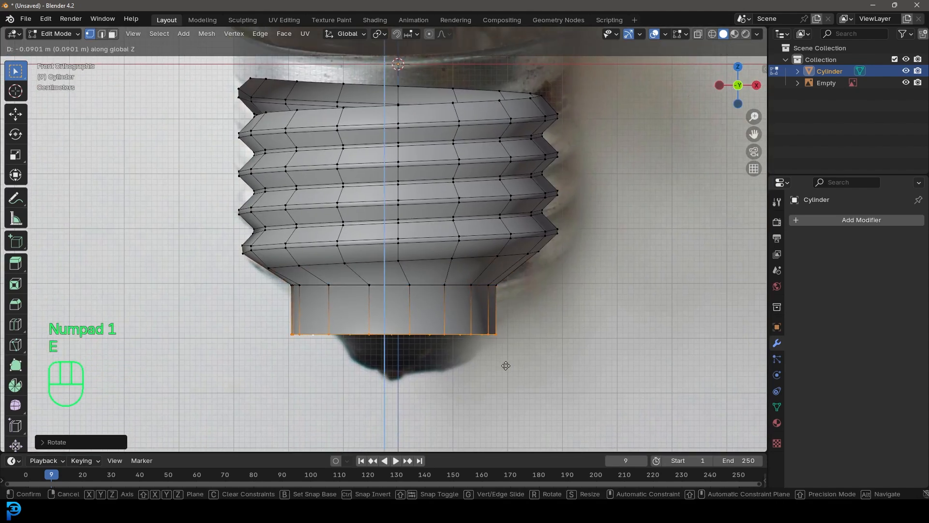
{"action": "left_click", "coordinate": [508, 367]}
Extrude the bottom loop down to the end of the reference's lower collar and scale it inward into a taper
{"action": "key", "text": "e"}
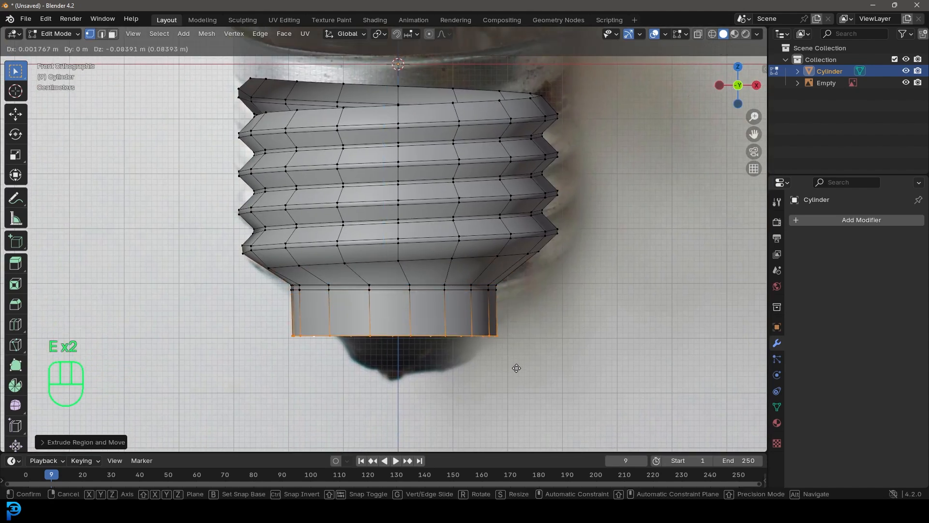
{"action": "key", "text": "s"}
{"action": "left_click", "coordinate": [501, 386]}
{"action": "middle_click_drag", "start_coordinate": [502, 385], "coordinate": [502, 349]}
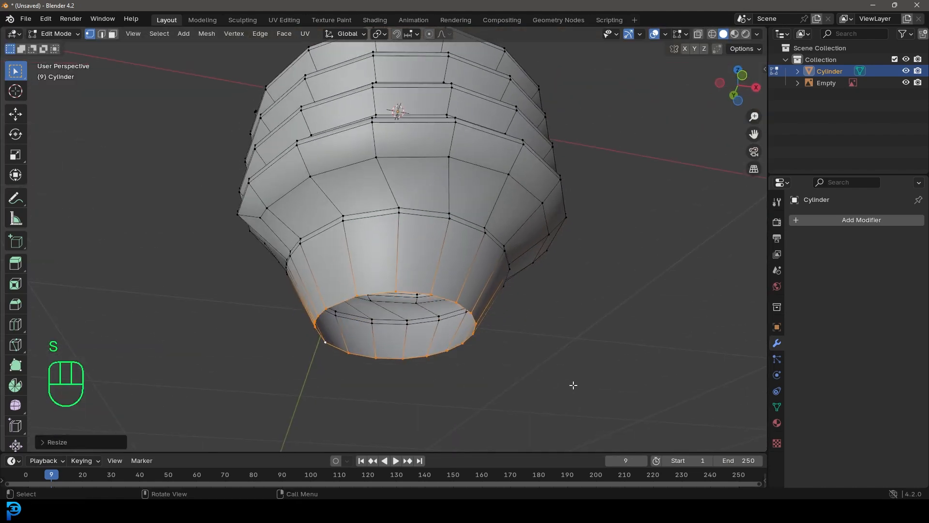
Extrude the collar's bottom loop inward into a thin ring and fill the opening with a face
{"action": "key", "text": "e"}
{"action": "left_click", "coordinate": [546, 381]}
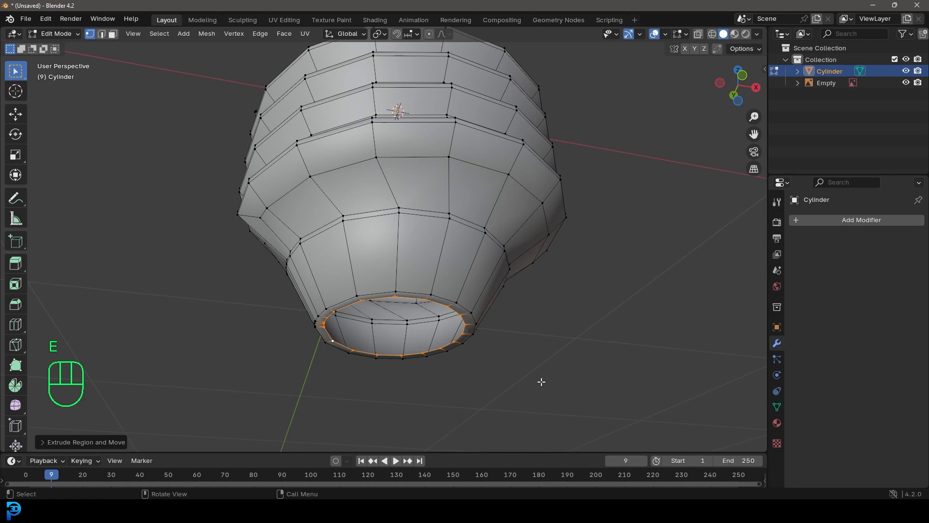
{"action": "key", "text": "f"}
Move the new bottom face slightly downward and extrude it again
{"action": "key", "text": "g"}
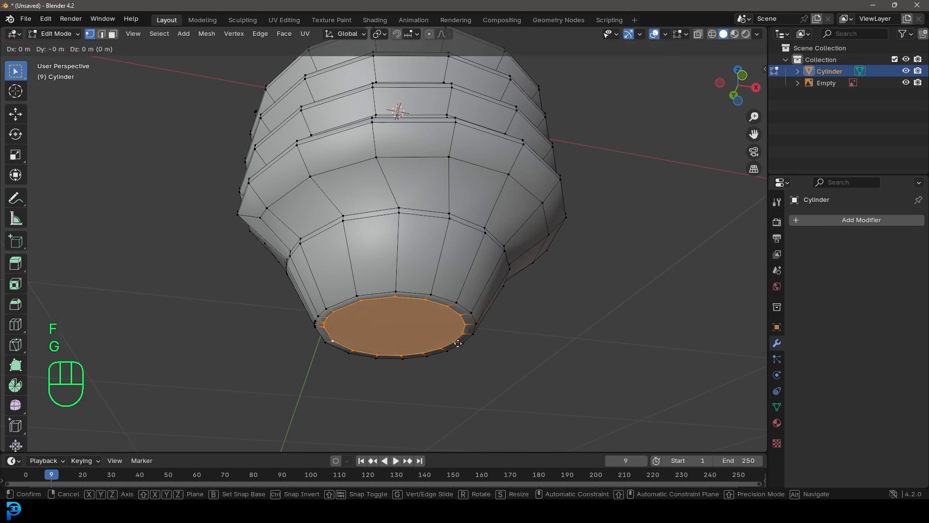
{"action": "left_click", "coordinate": [462, 346]}
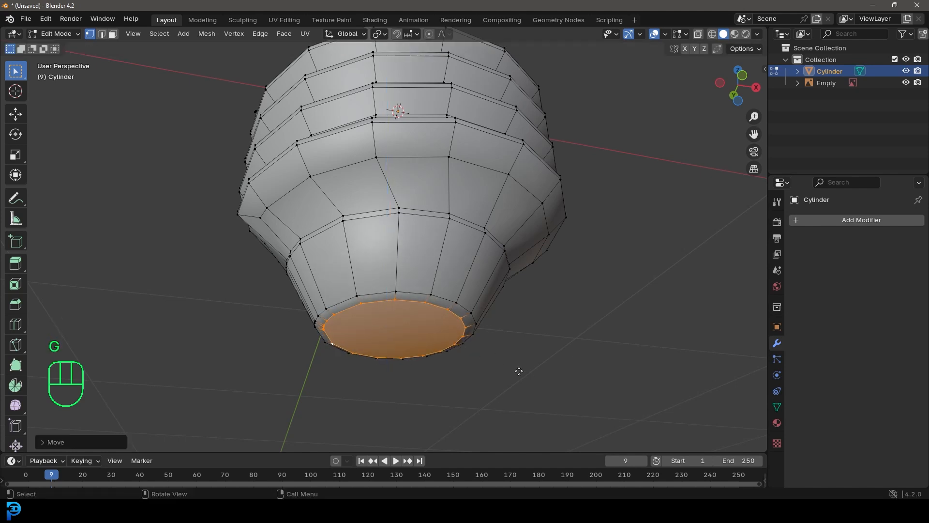
{"action": "key", "text": "e"}
{"action": "left_click", "coordinate": [454, 348]}
Add two loop cuts around the tapered collar, one near its bottom edge and one slid toward its top edge
{"action": "middle_click_drag", "start_coordinate": [454, 349], "coordinate": [410, 298]}
{"action": "key", "text": "ctrl+r"}
{"action": "left_click", "coordinate": [411, 313]}
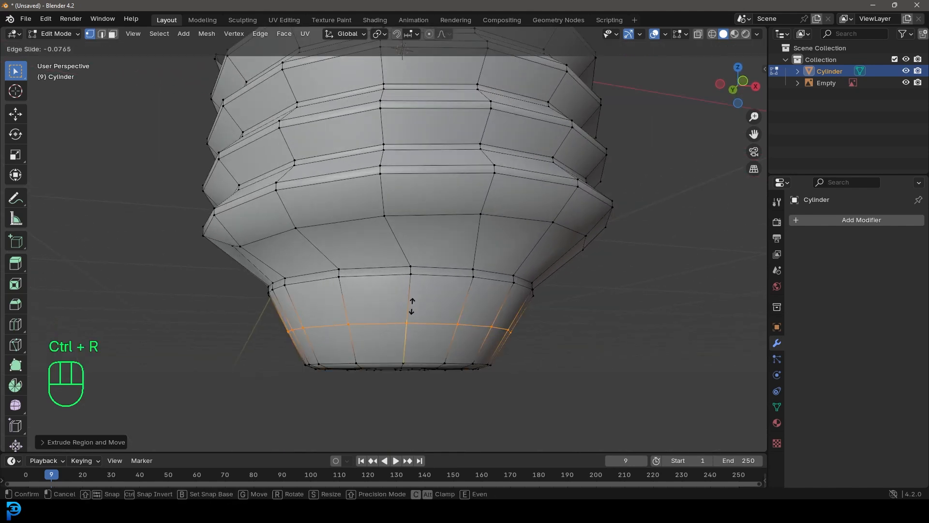
{"action": "left_click", "coordinate": [410, 341]}
{"action": "scroll", "coordinate": [410, 319], "scroll_direction": "down", "scroll_amount": 1}
{"action": "key", "text": "ctrl+r"}
{"action": "left_click", "coordinate": [406, 292]}
{"action": "key", "text": "g"}
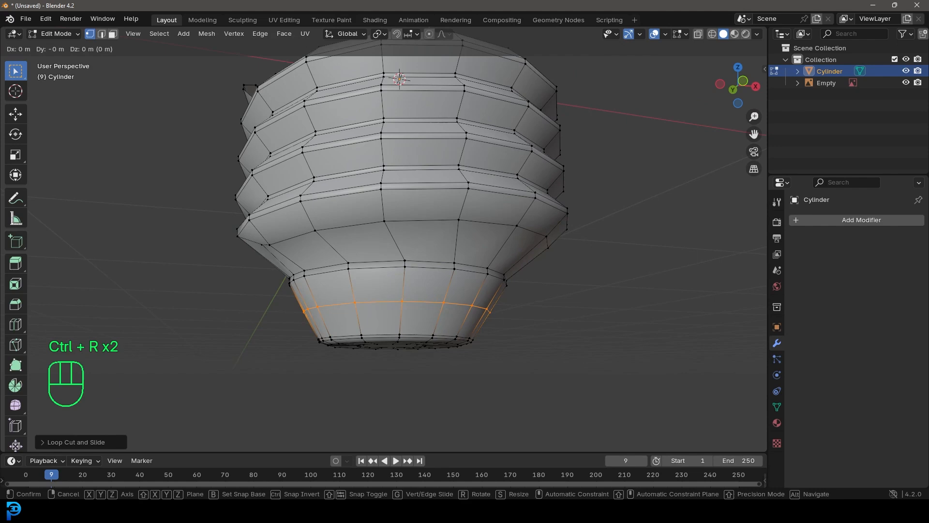
{"action": "left_click", "coordinate": [410, 261]}
Select the thread's top boundary loop and extrude it upward
{"action": "scroll", "coordinate": [442, 282], "scroll_direction": "down", "scroll_amount": 3}
{"action": "middle_click_drag", "start_coordinate": [441, 282], "coordinate": [426, 338]}
{"action": "middle_click_drag", "start_coordinate": [426, 338], "coordinate": [415, 305]}
{"action": "key", "text": "alt+a"}
{"action": "scroll", "coordinate": [416, 293], "scroll_direction": "up", "scroll_amount": 3}
{"action": "left_click", "coordinate": [410, 296], "text": "alt+shift"}
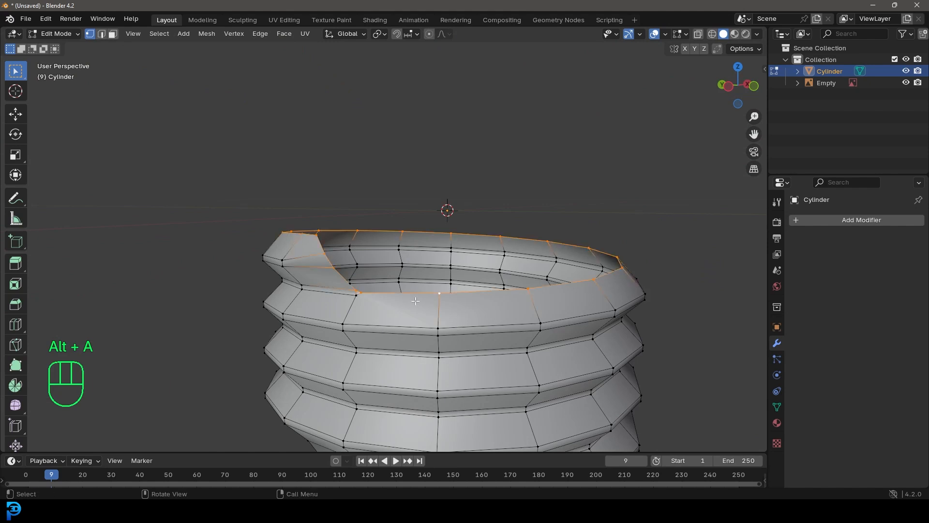
{"action": "middle_click_drag", "start_coordinate": [451, 347], "coordinate": [471, 352]}
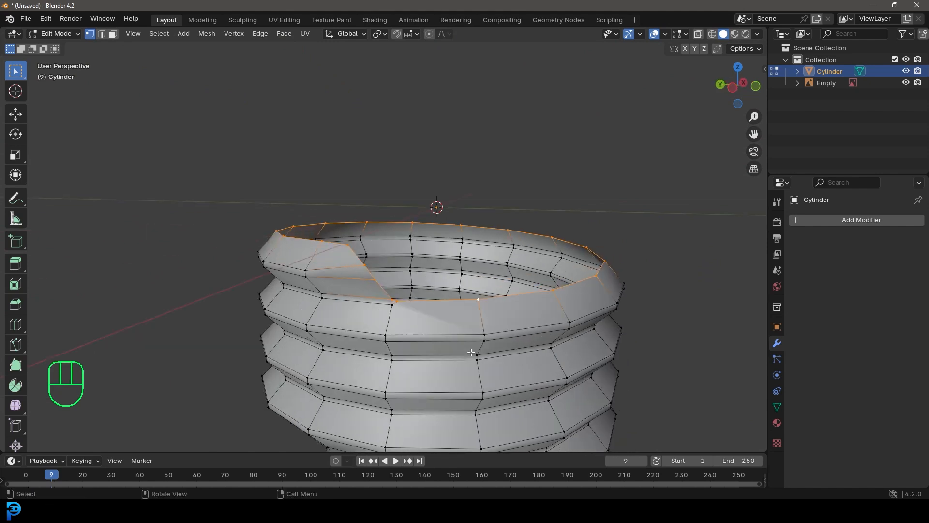
{"action": "key", "text": "e"}
{"action": "left_click", "coordinate": [481, 286]}
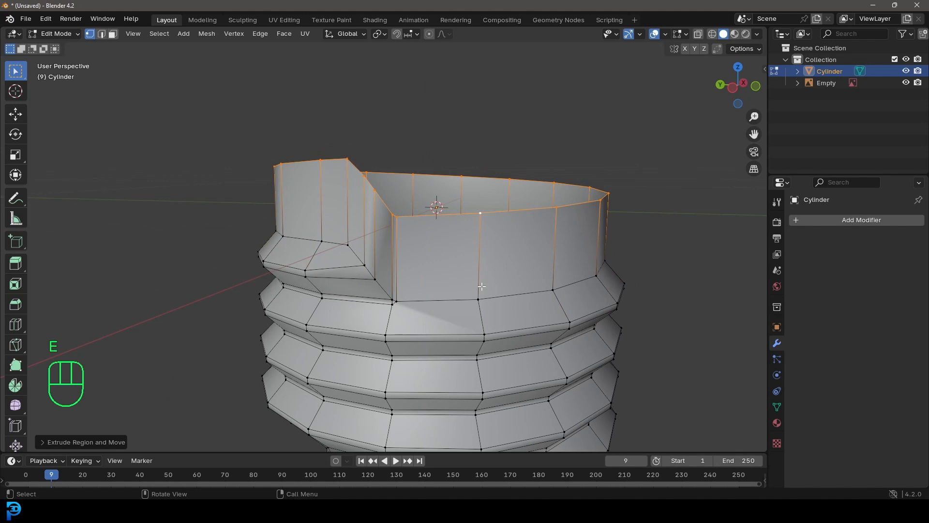
Flatten the extruded top loop by scaling it to 0 along Z and round it with To Sphere
{"action": "type", "text": "sz"}
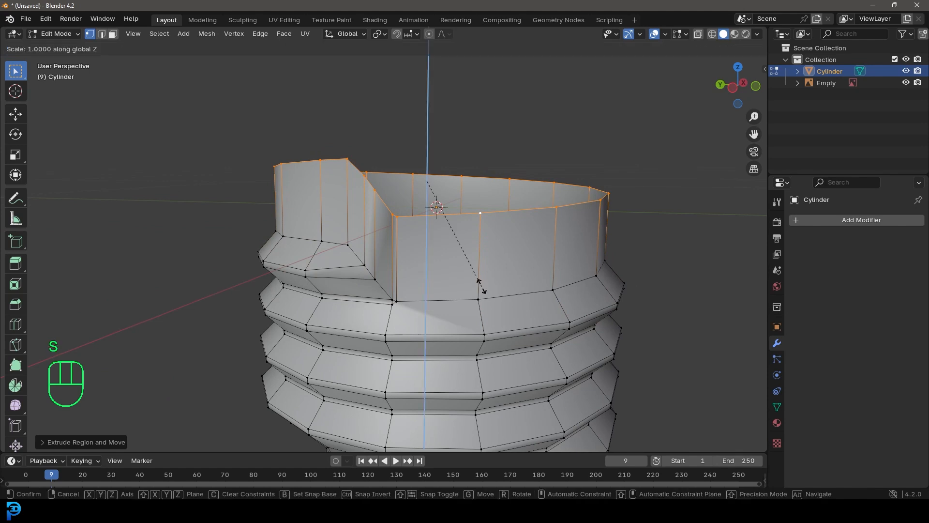
{"action": "type", "text": "0"}
{"action": "left_click", "coordinate": [482, 286]}
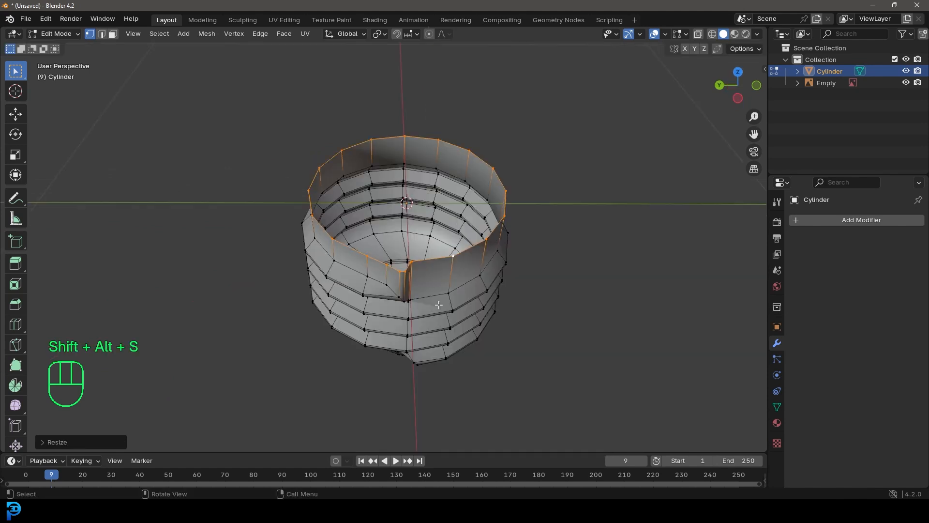
{"action": "scroll", "coordinate": [438, 305], "scroll_direction": "up", "scroll_amount": 1}
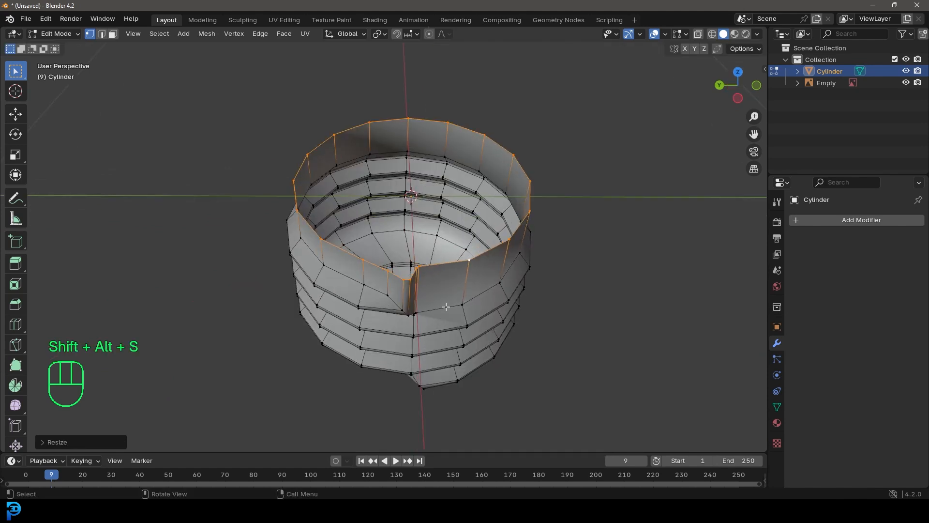
{"action": "key", "text": "shift+alt+s"}
{"action": "left_click", "coordinate": [304, 69]}
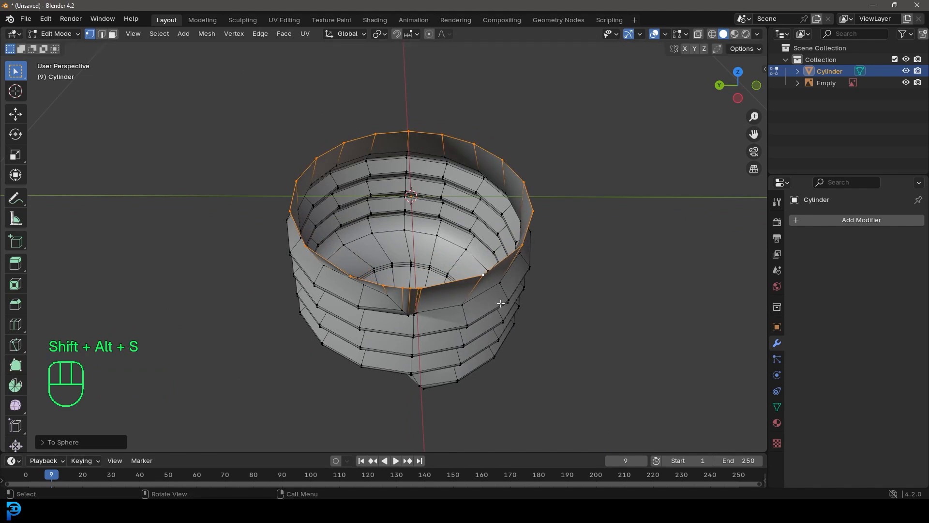
Resize the top loop to sit inside the thread's outline and centre it around the origin, moving it about 0.05 m along X
{"action": "key", "text": "s"}
{"action": "left_click", "coordinate": [582, 318]}
{"action": "key", "text": "KP_7"}
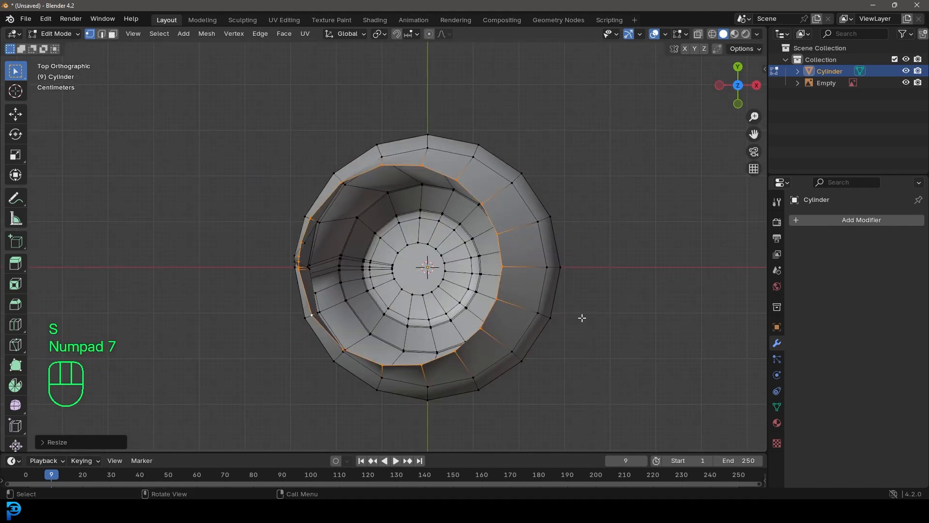
{"action": "middle_click_drag", "start_coordinate": [557, 315], "coordinate": [494, 318], "text": "shift"}
{"action": "key", "text": "g"}
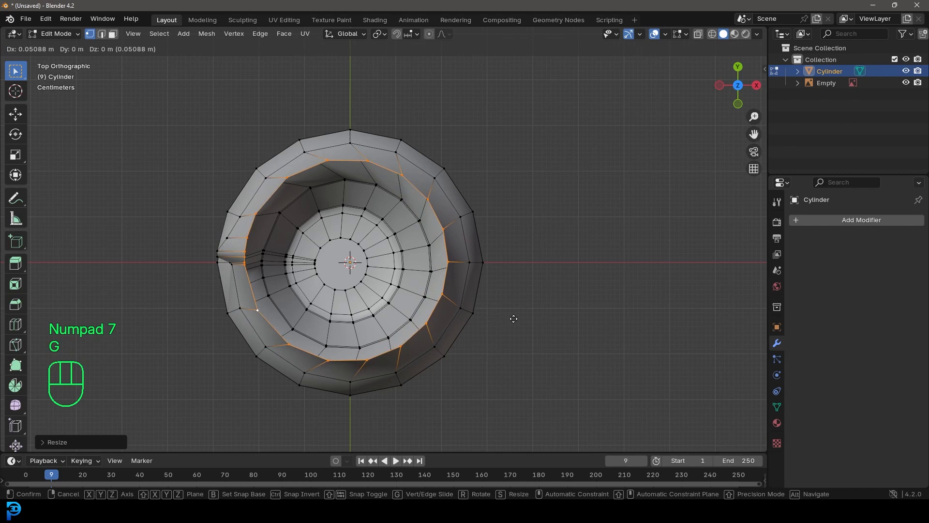
{"action": "key", "text": "shift"}
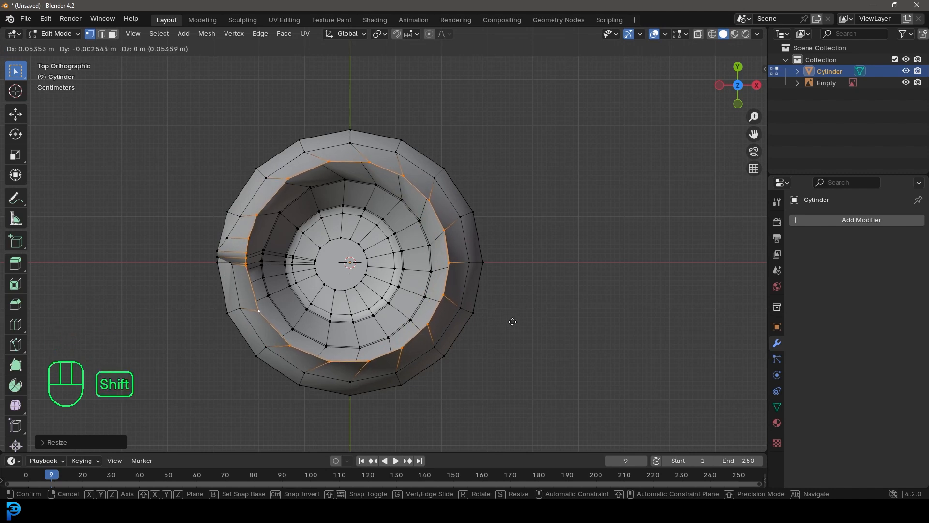
{"action": "left_click", "coordinate": [513, 321]}
{"action": "key", "text": "s"}
{"action": "left_click", "coordinate": [525, 332]}
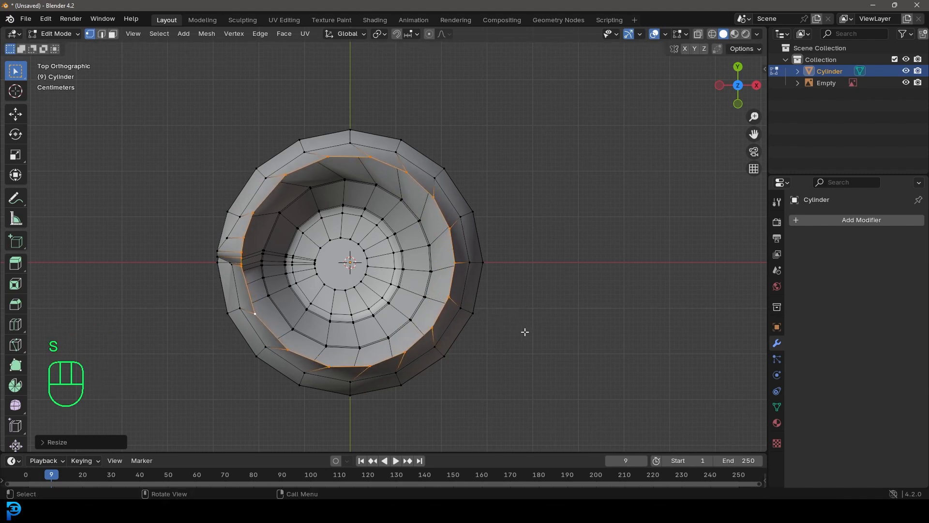
Lower the top loop along Z in front view to just below the reference's metal rim
{"action": "key", "text": "KP_1"}
{"action": "key", "text": "g"}
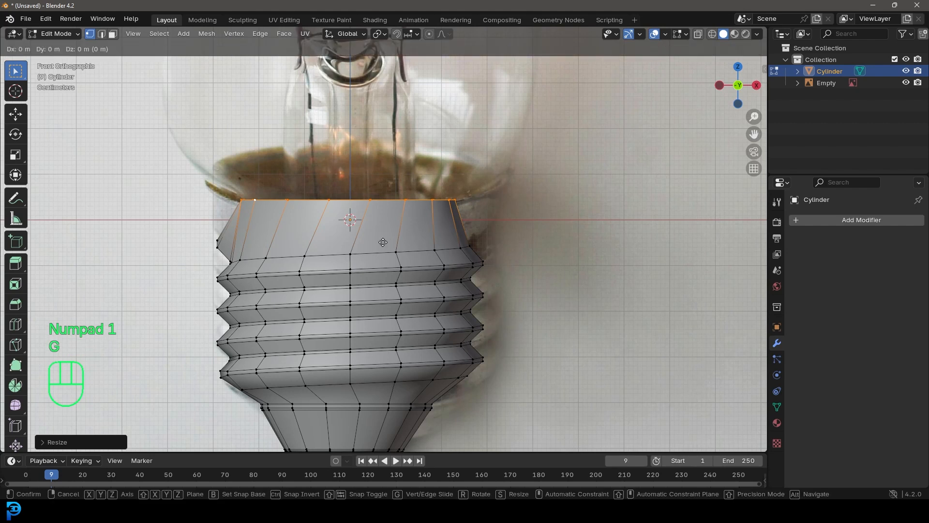
{"action": "key", "text": "z"}
{"action": "left_click", "coordinate": [388, 259]}
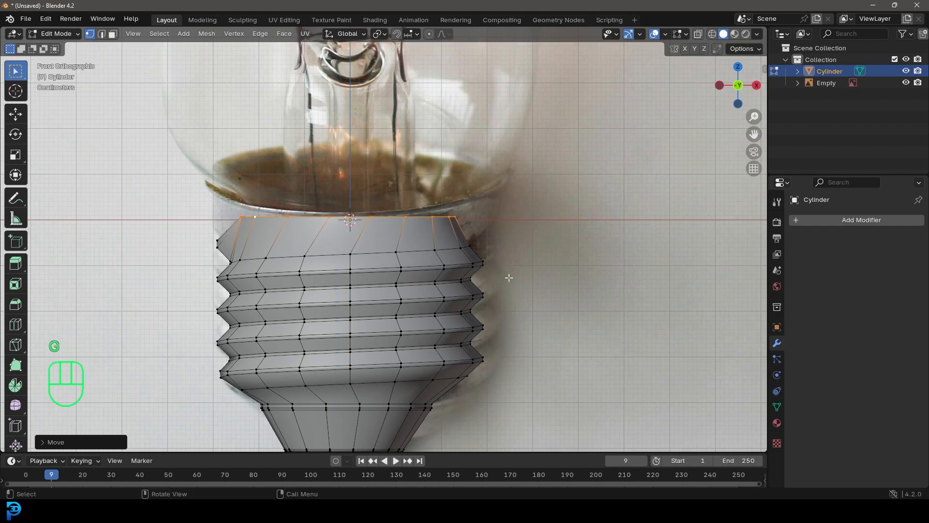
Scale the top loop up about 1.2 times to the base's width and extrude it about 0.014 m upward along Z
{"action": "key", "text": "s"}
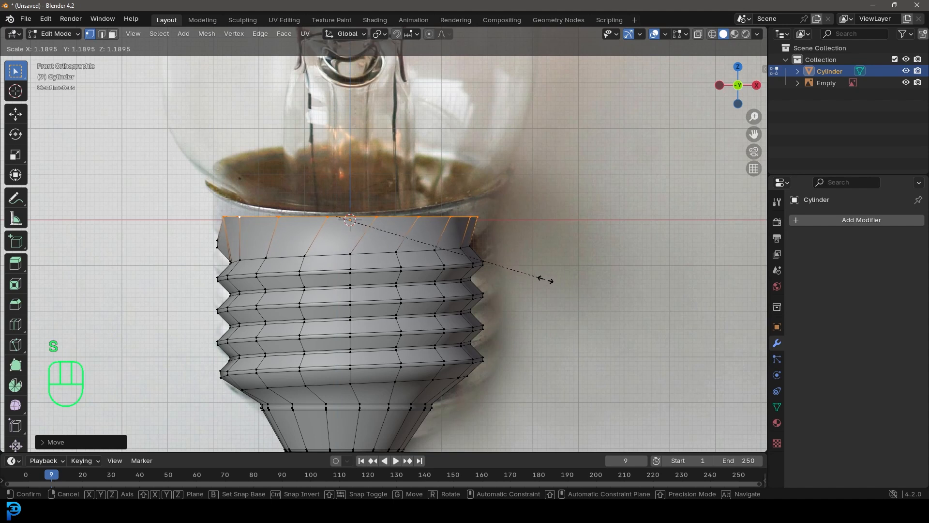
{"action": "left_click", "coordinate": [543, 279]}
{"action": "key", "text": "e"}
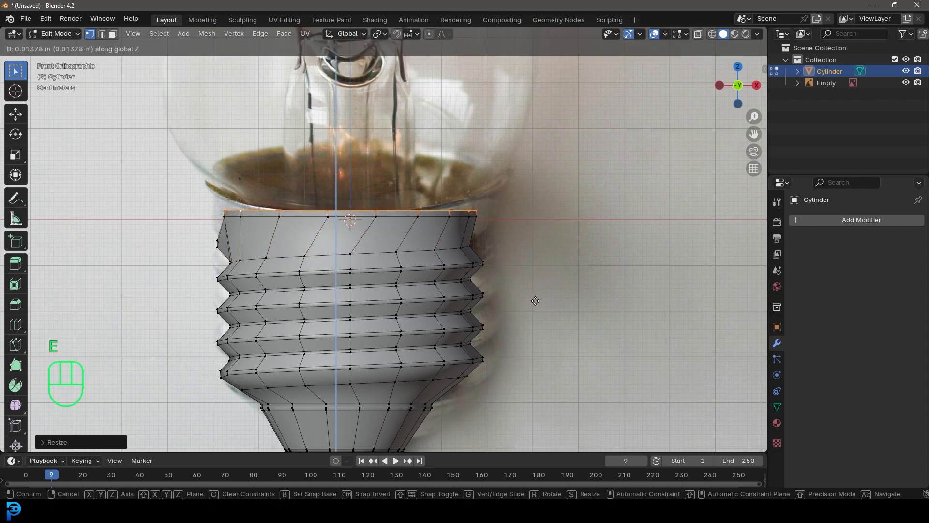
{"action": "left_click", "coordinate": [535, 301]}
Leave Edit Mode and apply Shade Smooth to the threaded base
{"action": "scroll", "coordinate": [393, 250], "scroll_direction": "down", "scroll_amount": 5}
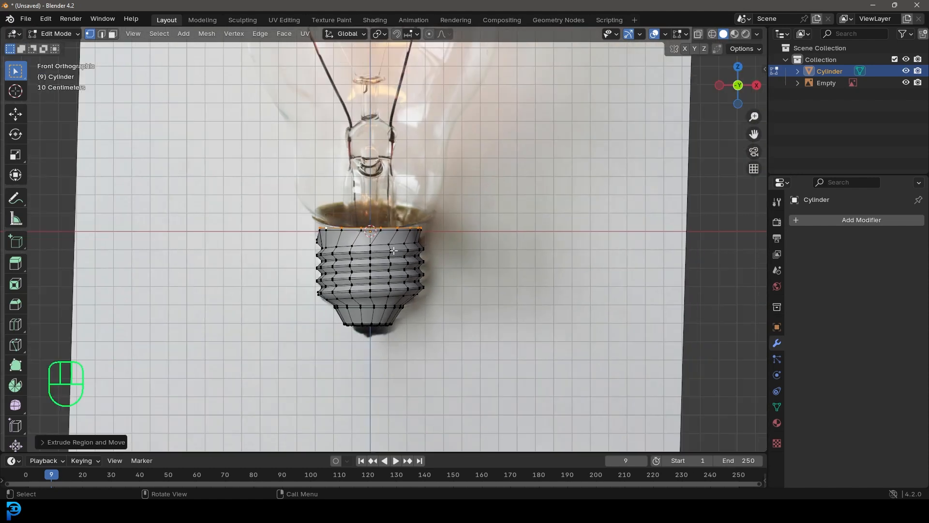
{"action": "middle_click_drag", "start_coordinate": [388, 252], "coordinate": [413, 278]}
{"action": "key", "text": "Tab"}
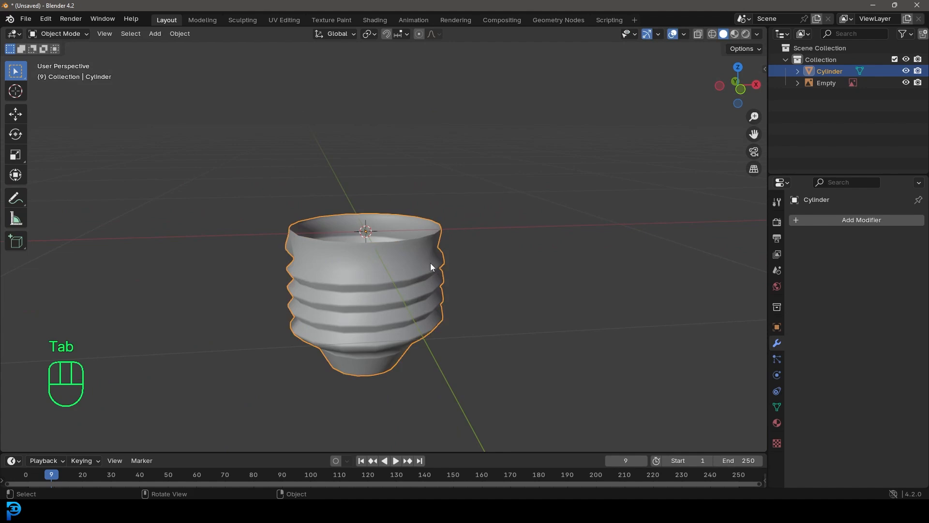
{"action": "right_click", "coordinate": [393, 246]}
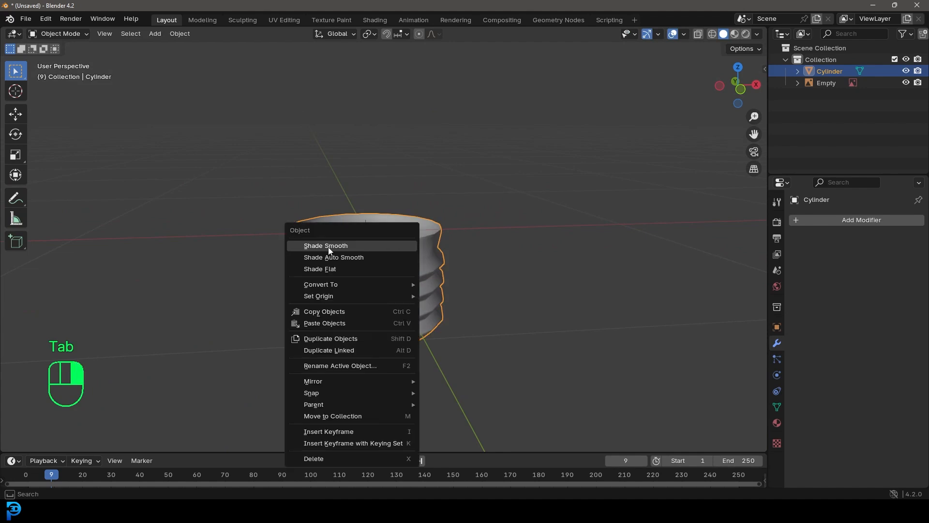
{"action": "left_click", "coordinate": [361, 247]}
Add a Subdivision Surface modifier to the threaded base
{"action": "middle_click_drag", "start_coordinate": [396, 243], "coordinate": [418, 297]}
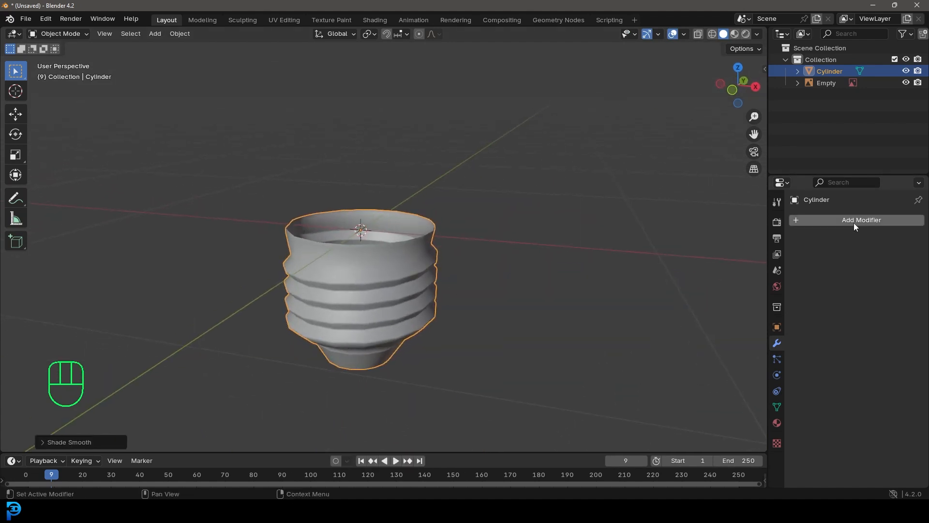
{"action": "left_click", "coordinate": [858, 219]}
{"action": "left_click", "coordinate": [823, 220]}
{"action": "type", "text": "sub"}
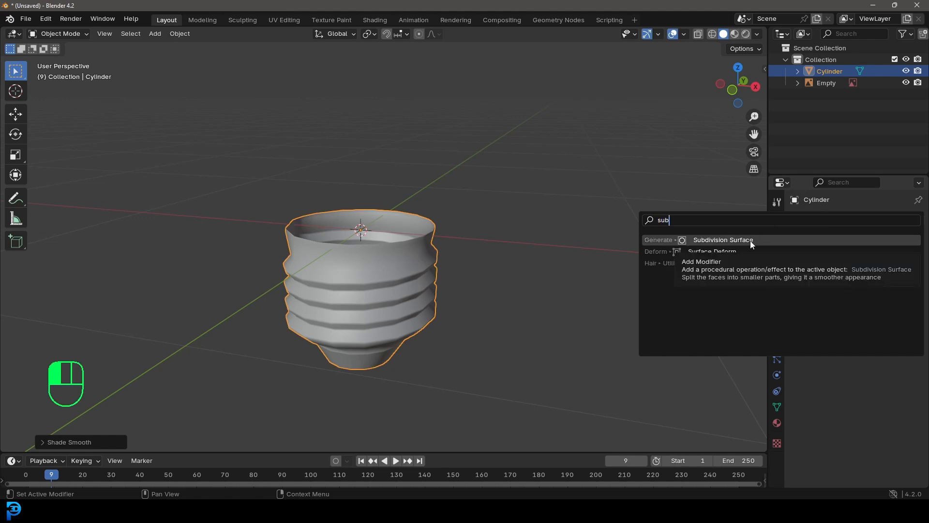
{"action": "left_click", "coordinate": [723, 240]}
Add a mesh circle at the top of the base in front view to start the glass bulb
{"action": "key", "text": "KP_1"}
{"action": "scroll", "coordinate": [399, 192], "scroll_direction": "up", "scroll_amount": 2}
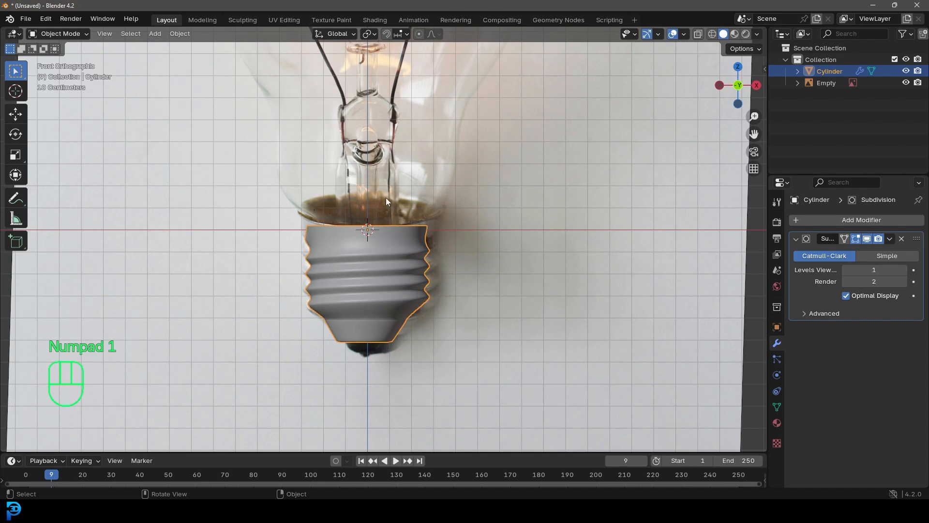
{"action": "middle_click_drag", "start_coordinate": [334, 233], "coordinate": [408, 274], "text": "shift"}
{"action": "key", "text": "shift+a"}
{"action": "mouse_move", "coordinate": [391, 220]}
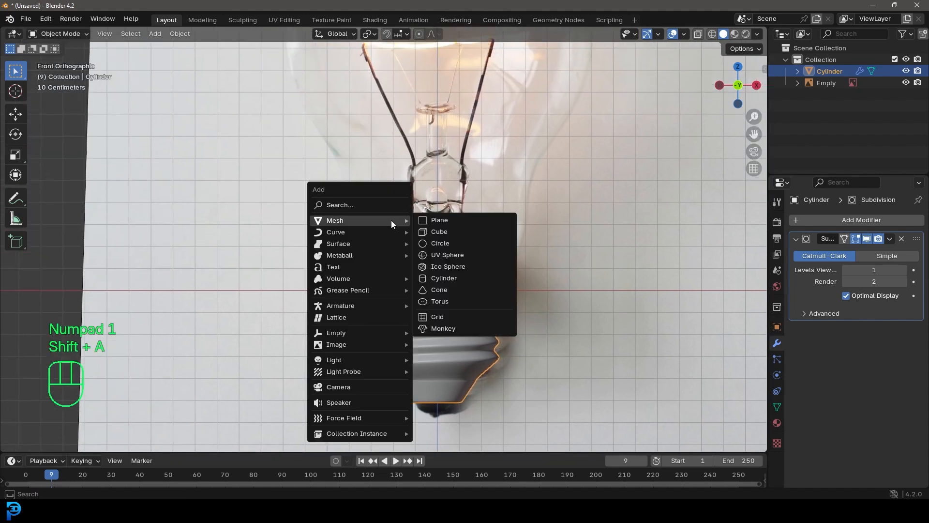
{"action": "left_click", "coordinate": [439, 243]}
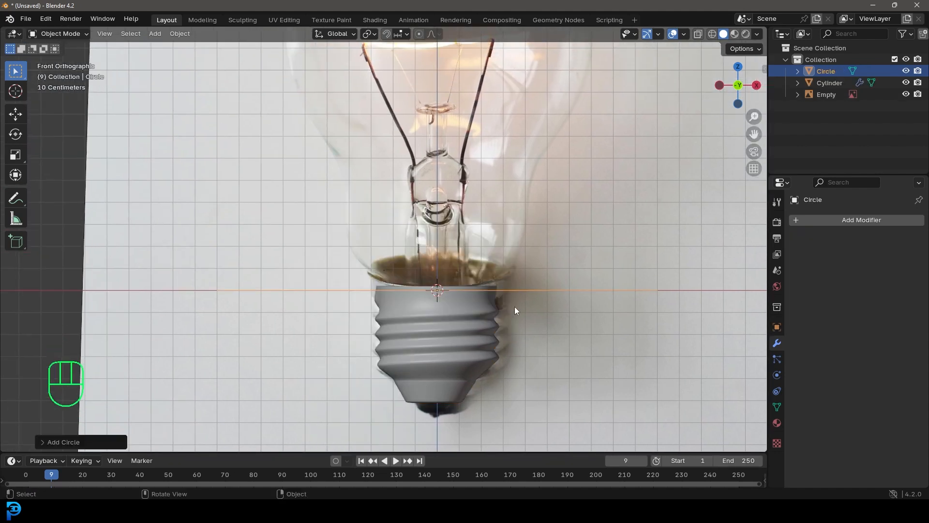
Scale the circle in Edit Mode to slightly wider than the base and raise it along Z to the metal rim
{"action": "key", "text": "Tab"}
{"action": "key", "text": "s"}
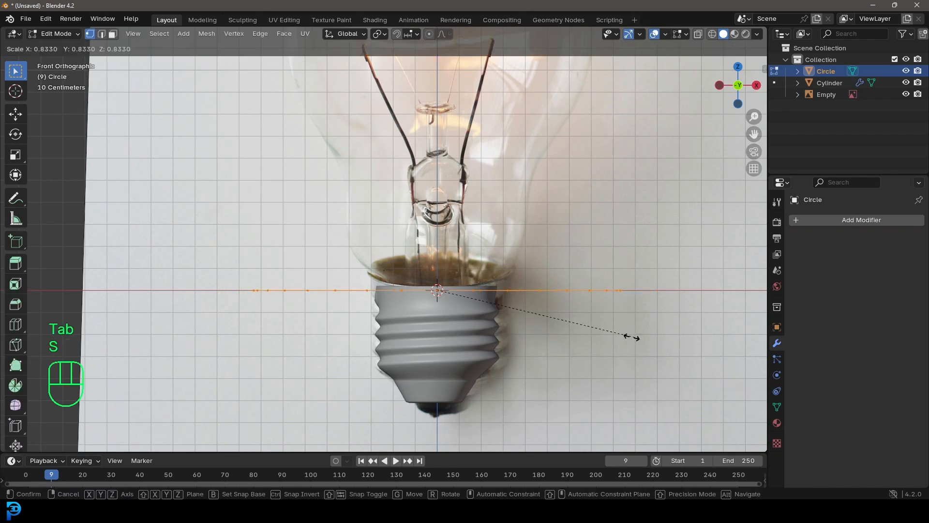
{"action": "left_click", "coordinate": [502, 323]}
{"action": "key", "text": "g"}
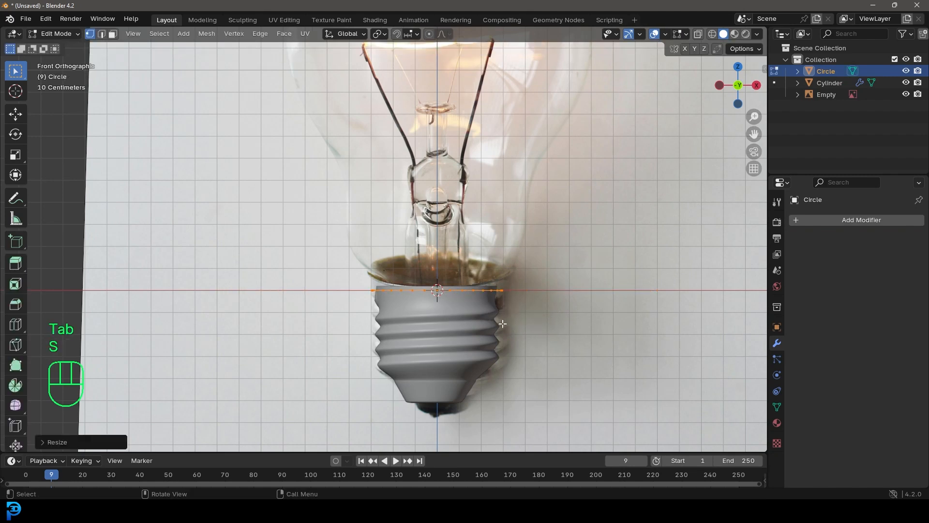
{"action": "middle_click", "coordinate": [502, 321]}
{"action": "left_click", "coordinate": [502, 319]}
Delete all vertices of the circle except the one at the far negative X end
{"action": "middle_click_drag", "start_coordinate": [469, 283], "coordinate": [459, 318]}
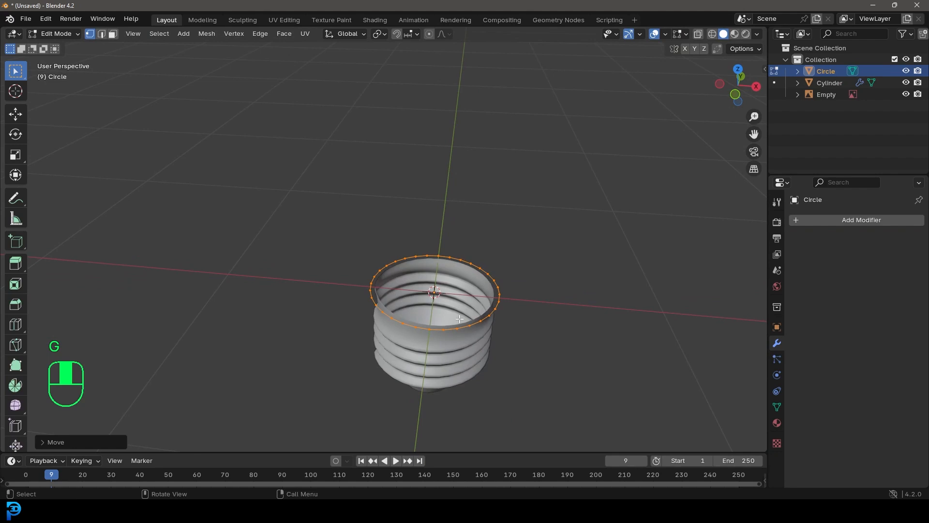
{"action": "key", "text": "KP_7"}
{"action": "scroll", "coordinate": [368, 261], "scroll_direction": "up", "scroll_amount": 3}
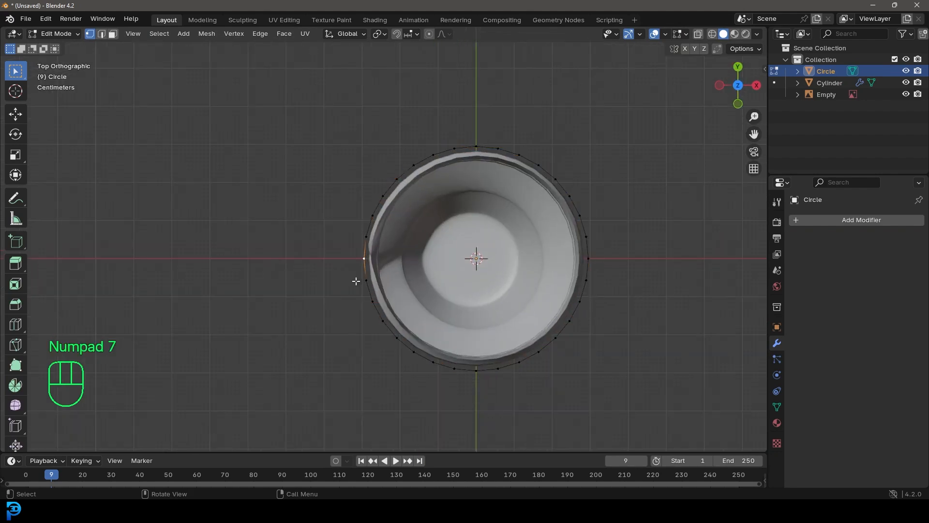
{"action": "key", "text": "ctrl+i"}
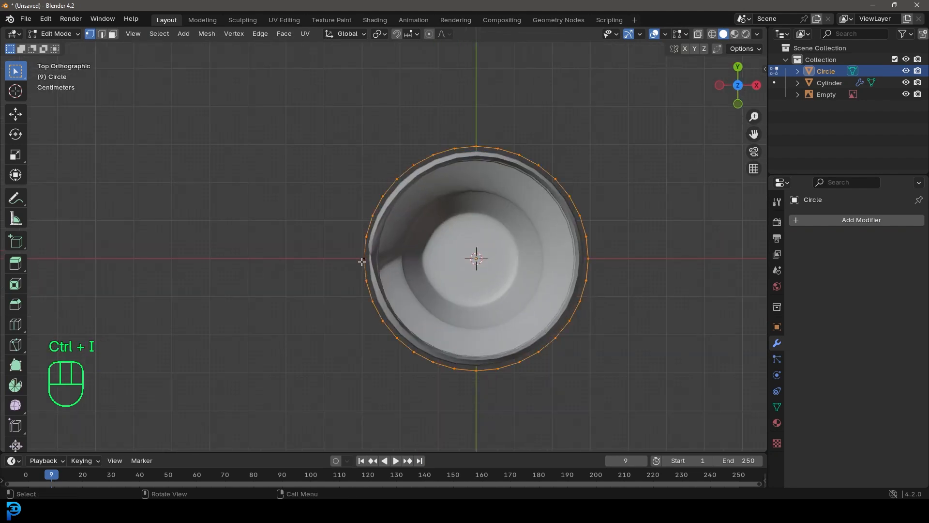
{"action": "key", "text": "Delete"}
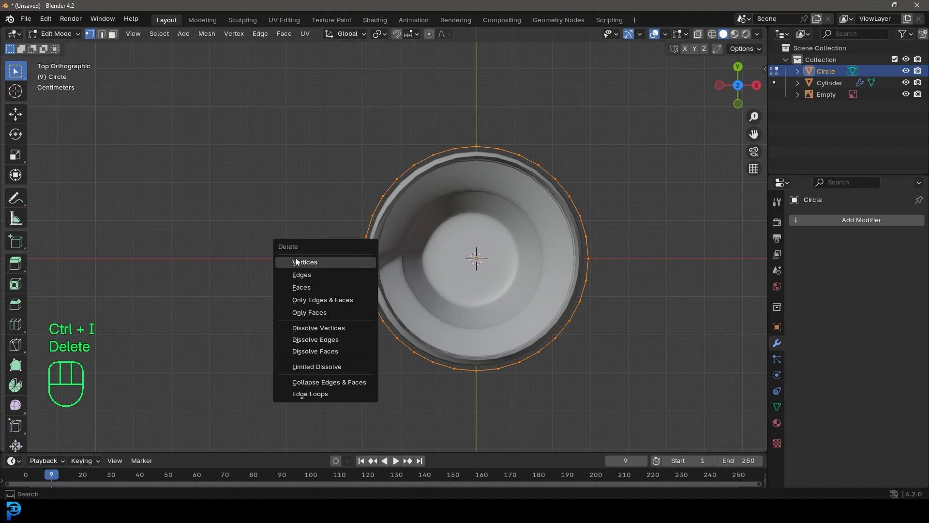
{"action": "left_click", "coordinate": [357, 263]}
Add a Screw modifier to the circle object
{"action": "left_click", "coordinate": [855, 221]}
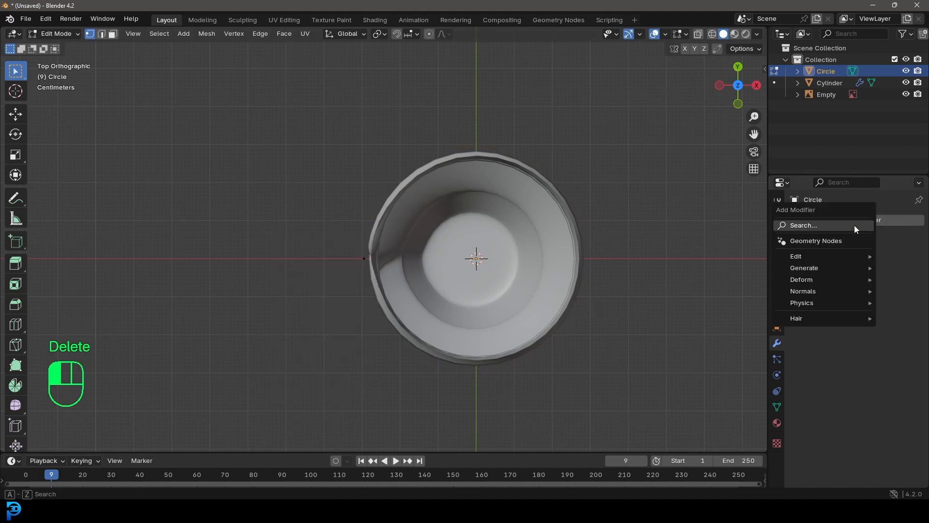
{"action": "left_click", "coordinate": [807, 224]}
{"action": "type", "text": "scew"}
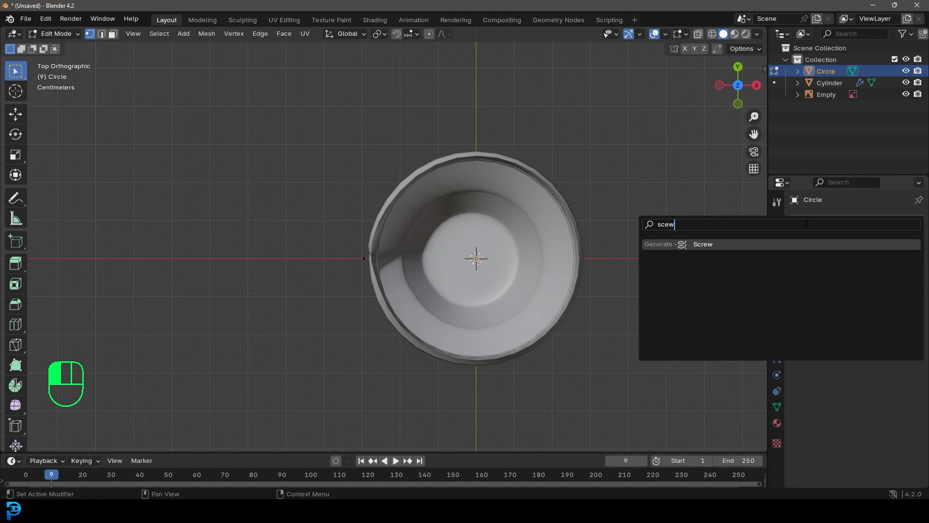
{"action": "left_click", "coordinate": [733, 244]}
{"action": "middle_click_drag", "start_coordinate": [740, 318], "coordinate": [450, 314]}
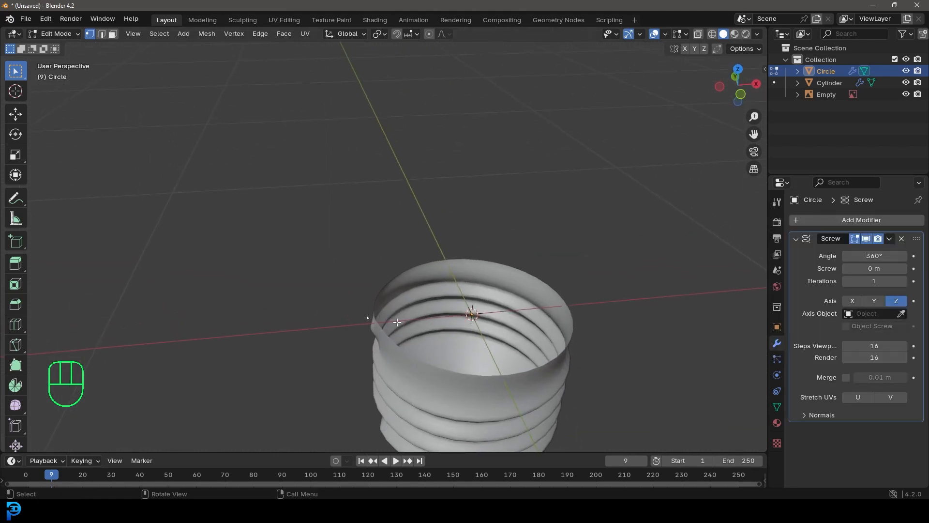
Extrude the vertex up along Z, then move the lower point inside the base and the upper point onto the glass edge
{"action": "key", "text": "e"}
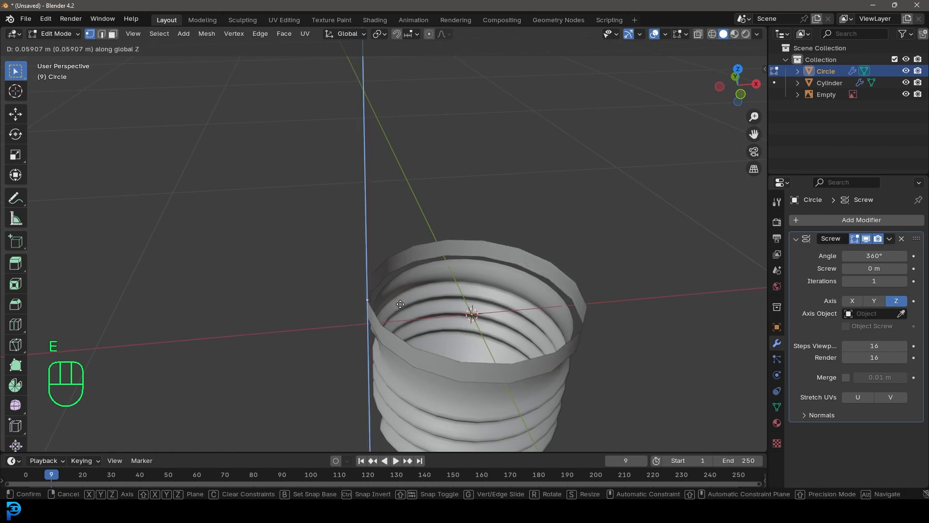
{"action": "left_click", "coordinate": [401, 304]}
{"action": "middle_click_drag", "start_coordinate": [503, 343], "coordinate": [487, 297]}
{"action": "key", "text": "KP_1"}
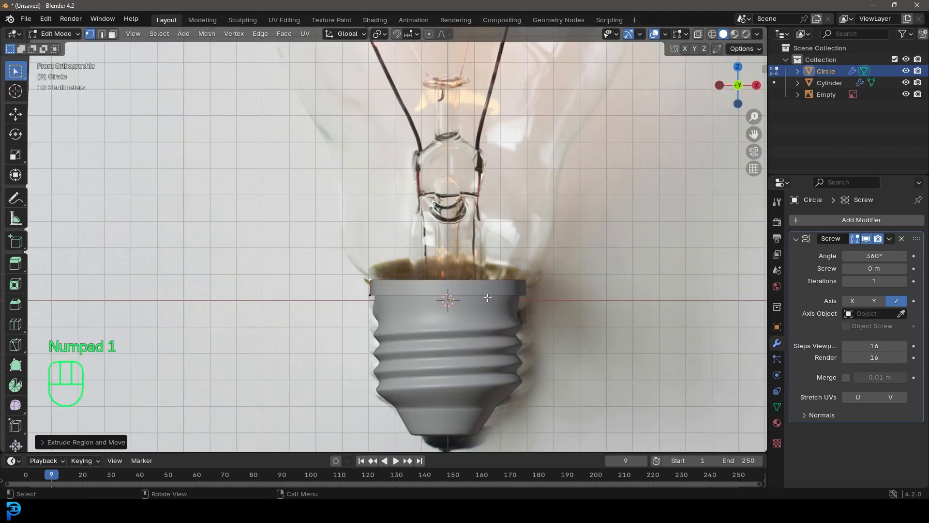
{"action": "scroll", "coordinate": [387, 296], "scroll_direction": "up", "scroll_amount": 4}
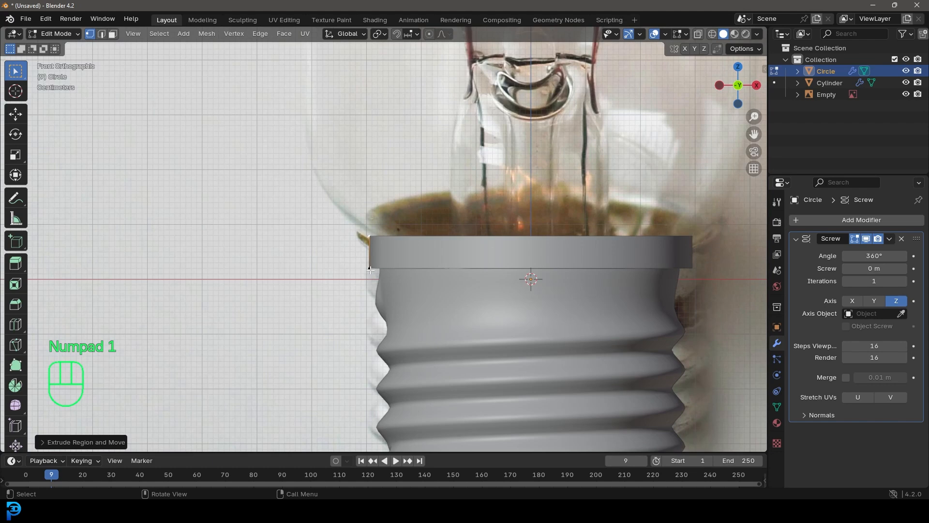
{"action": "key", "text": "g"}
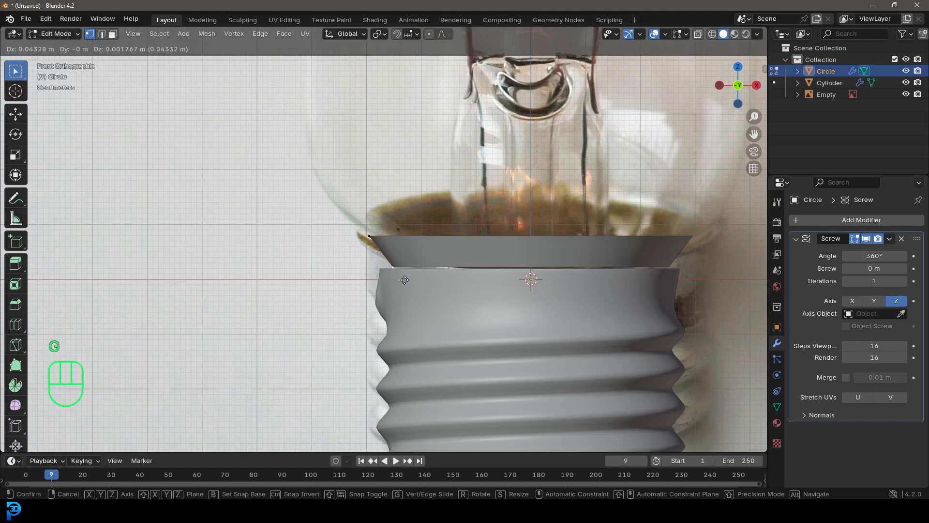
{"action": "left_click", "coordinate": [405, 280]}
{"action": "left_click", "coordinate": [365, 238]}
{"action": "key", "text": "g"}
{"action": "left_click", "coordinate": [360, 242]}
Extrude the profile vertex repeatedly in front view along the reference's lower glass outline up through the neck
{"action": "scroll", "coordinate": [370, 249], "scroll_direction": "down", "scroll_amount": 4}
{"action": "middle_click_drag", "start_coordinate": [374, 253], "coordinate": [403, 294], "text": "shift"}
{"action": "scroll", "coordinate": [430, 317], "scroll_direction": "up", "scroll_amount": 2}
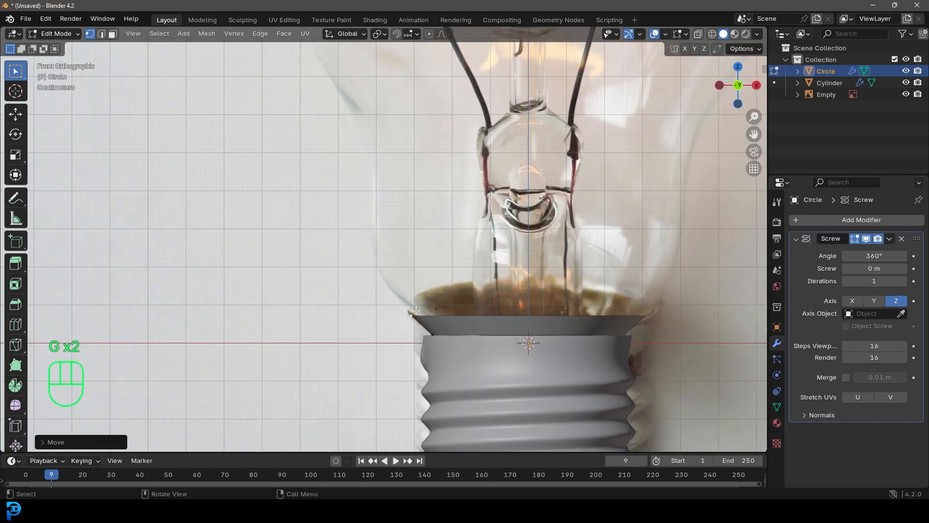
{"action": "key", "text": "e"}
{"action": "left_click", "coordinate": [388, 278]}
{"action": "key", "text": "e"}
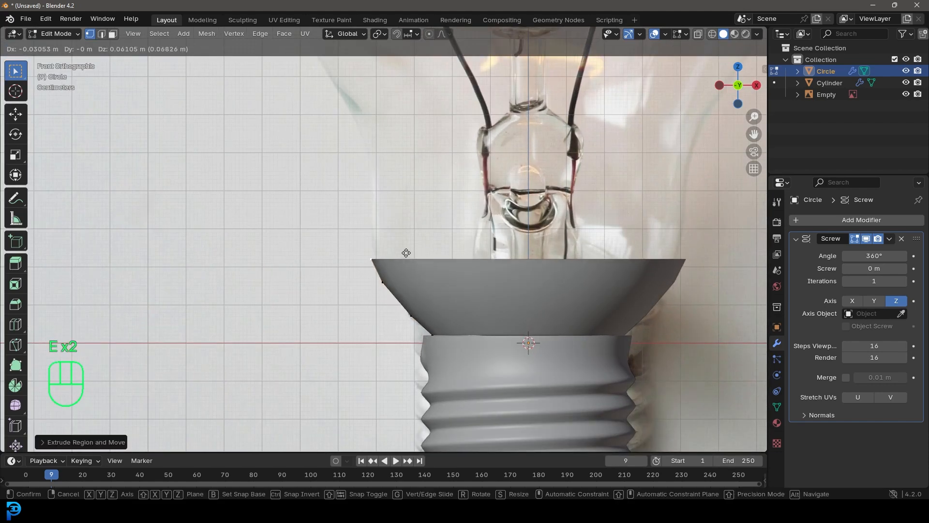
{"action": "left_click", "coordinate": [404, 241]}
{"action": "key", "text": "e"}
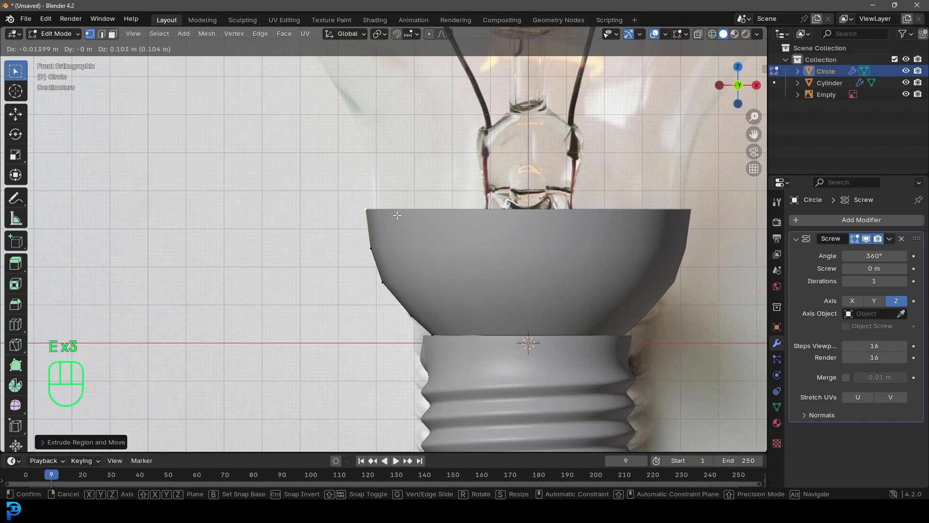
{"action": "left_click", "coordinate": [397, 215]}
{"action": "key", "text": "e"}
{"action": "left_click", "coordinate": [400, 175]}
{"action": "key", "text": "e"}
{"action": "left_click", "coordinate": [397, 143]}
{"action": "key", "text": "e"}
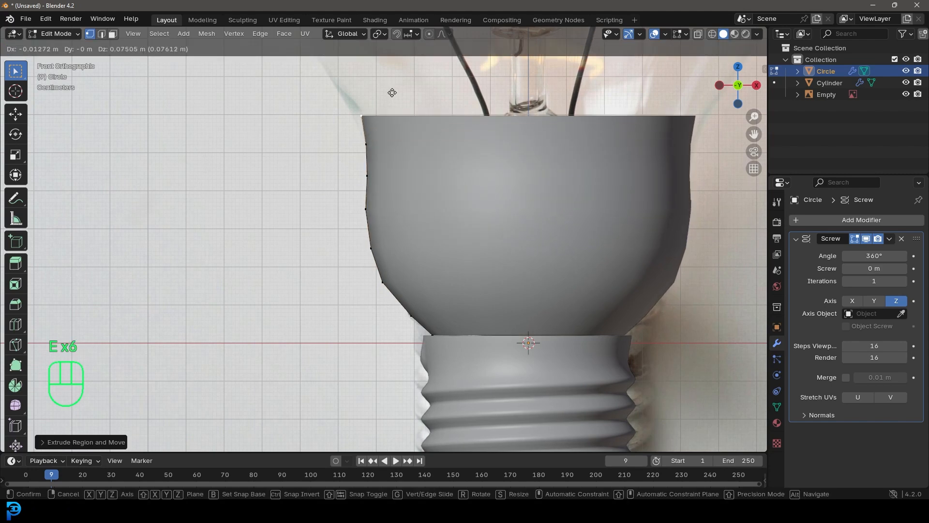
{"action": "left_click", "coordinate": [382, 88]}
Continue extruding the profile outward from the neck to the widest part of the reference bulb
{"action": "middle_click_drag", "start_coordinate": [385, 113], "coordinate": [412, 279], "text": "shift"}
{"action": "key", "text": "e"}
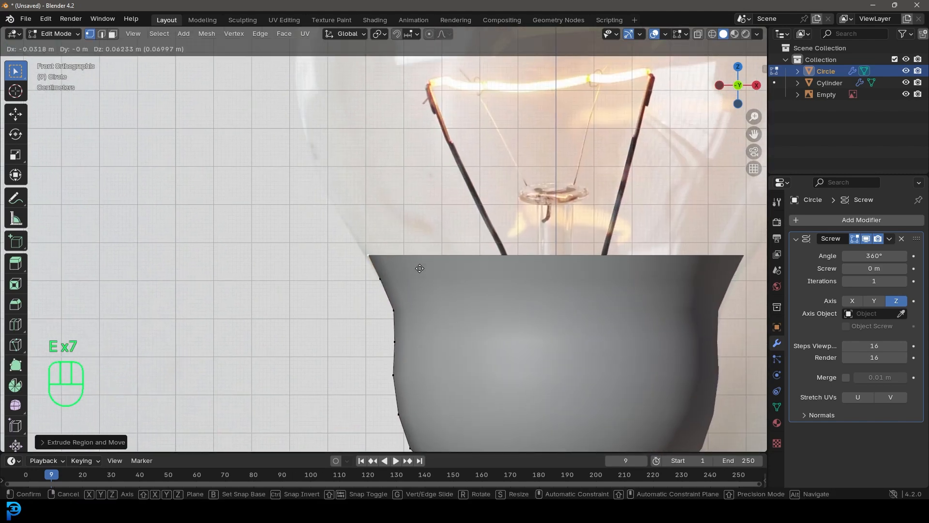
{"action": "left_click", "coordinate": [405, 253]}
{"action": "key", "text": "e"}
{"action": "left_click", "coordinate": [371, 192]}
{"action": "middle_click_drag", "start_coordinate": [375, 244], "coordinate": [431, 387], "text": "shift"}
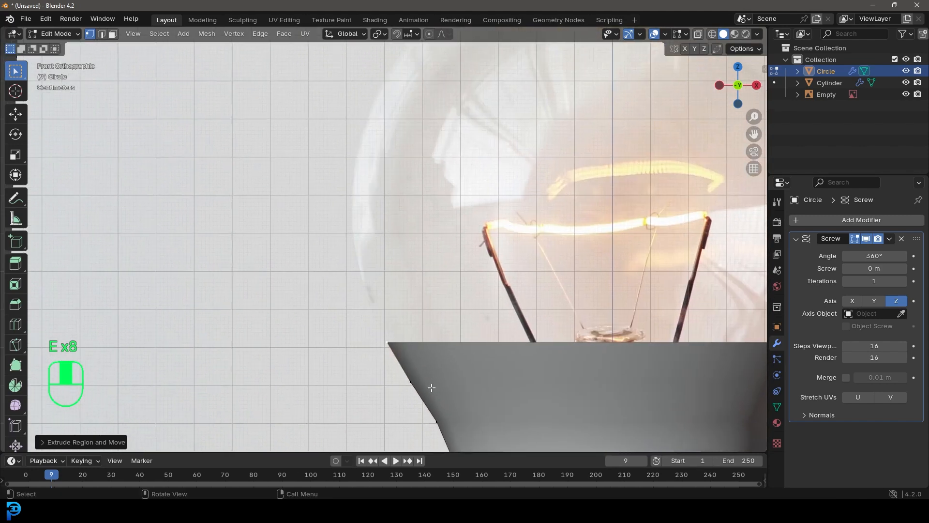
{"action": "key", "text": "e"}
{"action": "left_click", "coordinate": [428, 342]}
{"action": "key", "text": "e"}
{"action": "left_click", "coordinate": [416, 273]}
{"action": "key", "text": "e"}
{"action": "left_click", "coordinate": [412, 191]}
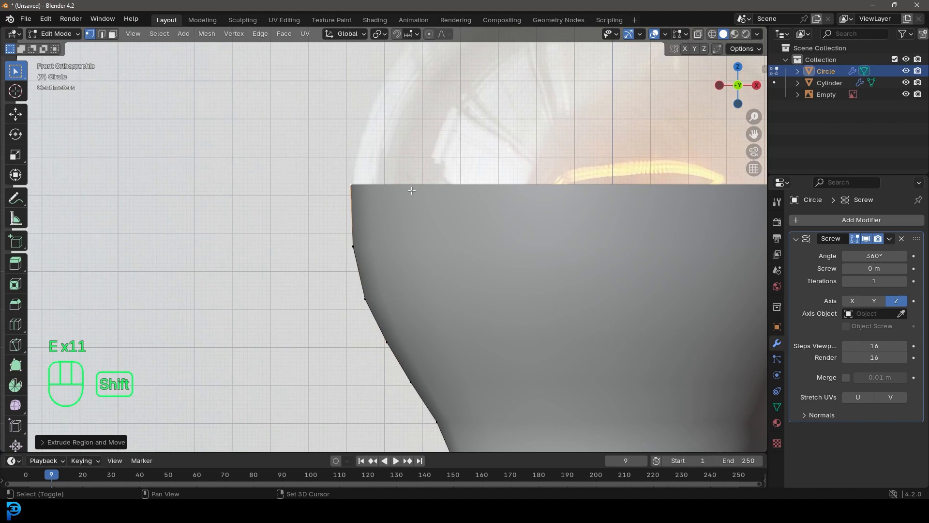
Extrude the profile from the widest part around the dome to the top centre of the reference bulb
{"action": "middle_click_drag", "start_coordinate": [411, 191], "coordinate": [396, 329], "text": "shift"}
{"action": "key", "text": "e"}
{"action": "left_click", "coordinate": [409, 278]}
{"action": "key", "text": "e"}
{"action": "left_click", "coordinate": [427, 242]}
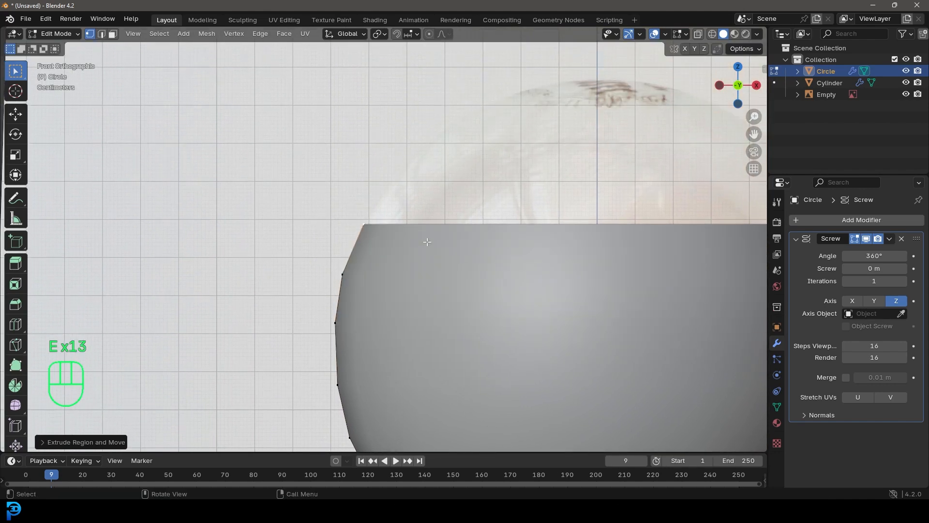
{"action": "key", "text": "e"}
{"action": "left_click", "coordinate": [452, 197]}
{"action": "key", "text": "e"}
{"action": "left_click", "coordinate": [486, 154]}
{"action": "key", "text": "e"}
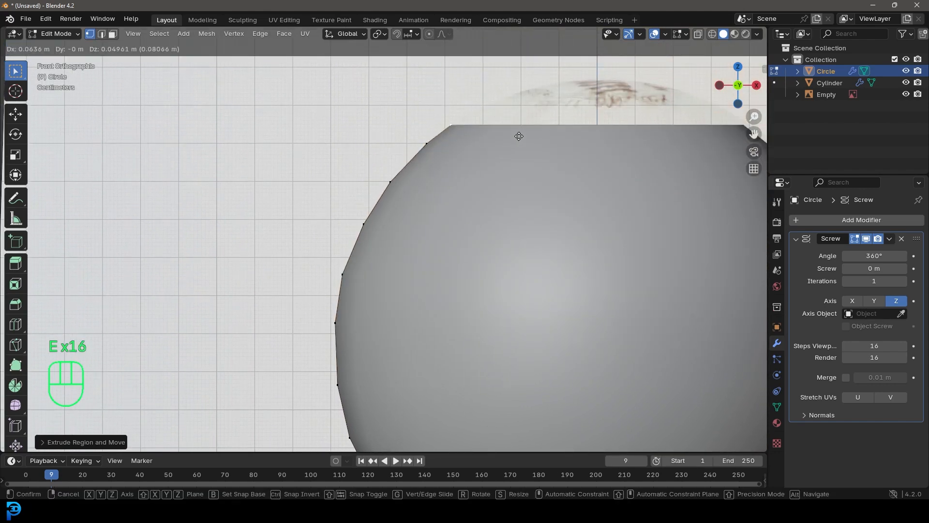
{"action": "left_click", "coordinate": [557, 117]}
{"action": "key", "text": "e"}
{"action": "left_click", "coordinate": [615, 103]}
{"action": "key", "text": "e"}
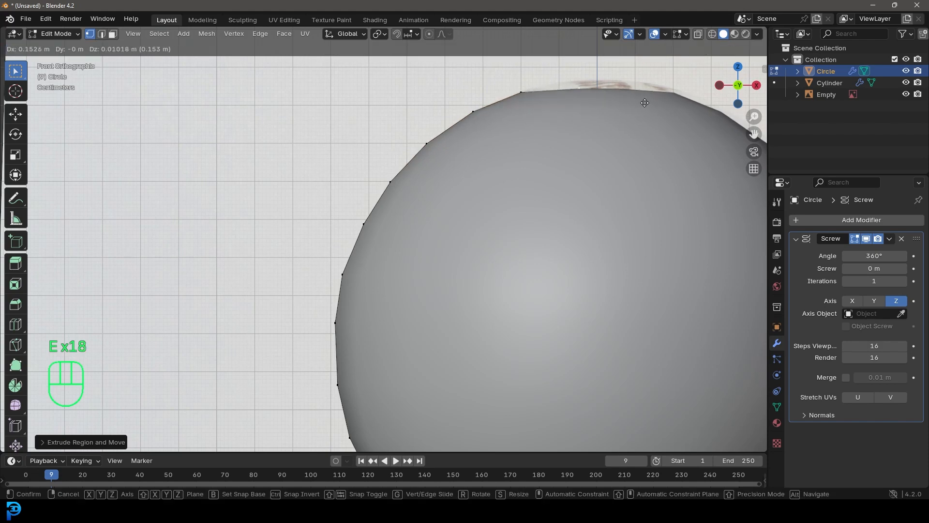
{"action": "left_click", "coordinate": [636, 98]}
{"action": "key", "text": "e"}
{"action": "left_click", "coordinate": [662, 95]}
Align the last profile vertex to the central axis along X and enable the Screw modifier's Merge with a 0.02 m distance
{"action": "middle_click_drag", "start_coordinate": [663, 94], "coordinate": [515, 213]}
{"action": "key", "text": "g"}
{"action": "key", "text": "x"}
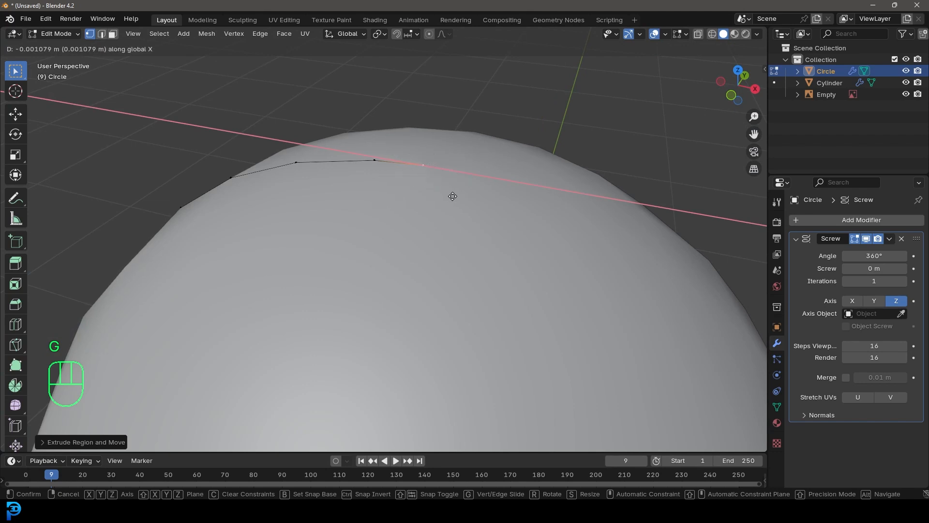
{"action": "left_click", "coordinate": [452, 196]}
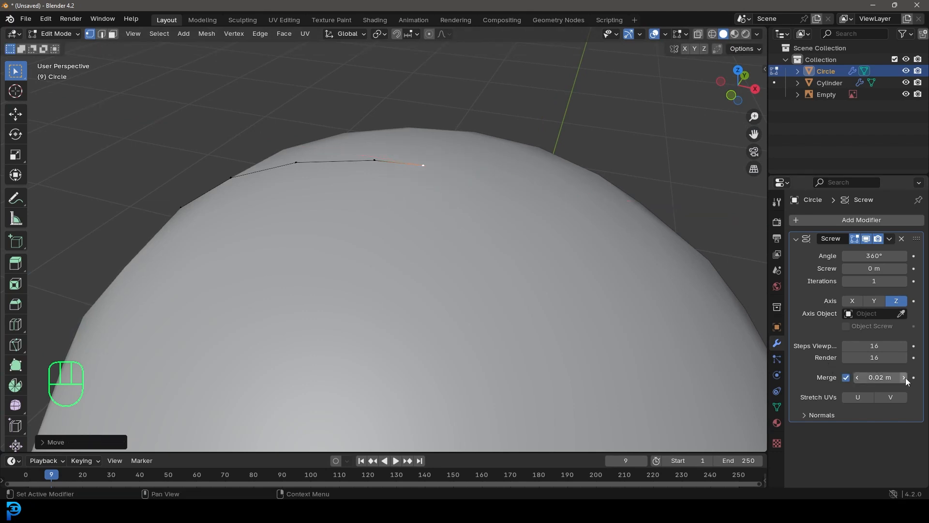
{"action": "scroll", "coordinate": [436, 275], "scroll_direction": "down", "scroll_amount": 5}
{"action": "middle_click_drag", "start_coordinate": [440, 327], "coordinate": [484, 156]}
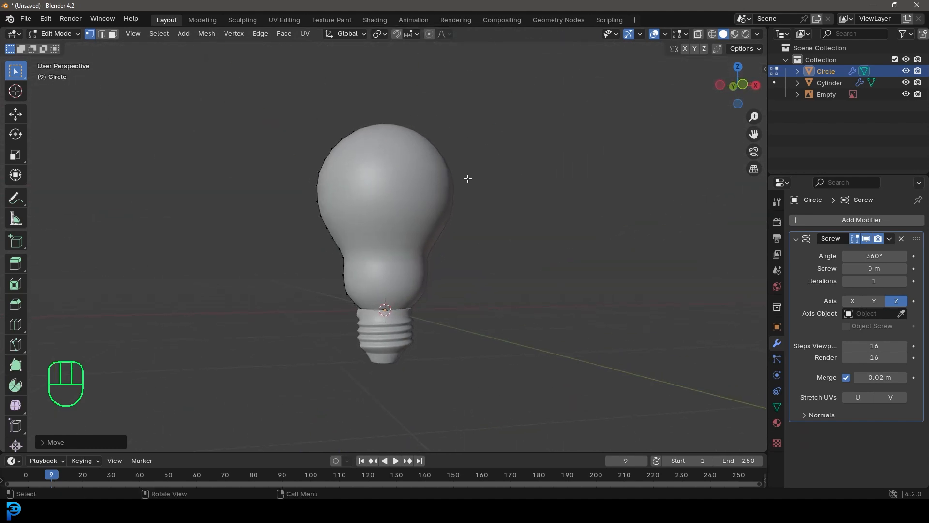
Switch to editing the threaded base, select its top edge loop and scale it up by about 1.035
{"action": "key", "text": "KP_1"}
{"action": "key", "text": "Tab"}
{"action": "scroll", "coordinate": [364, 145], "scroll_direction": "up", "scroll_amount": 4}
{"action": "scroll", "coordinate": [352, 234], "scroll_direction": "up", "scroll_amount": 2}
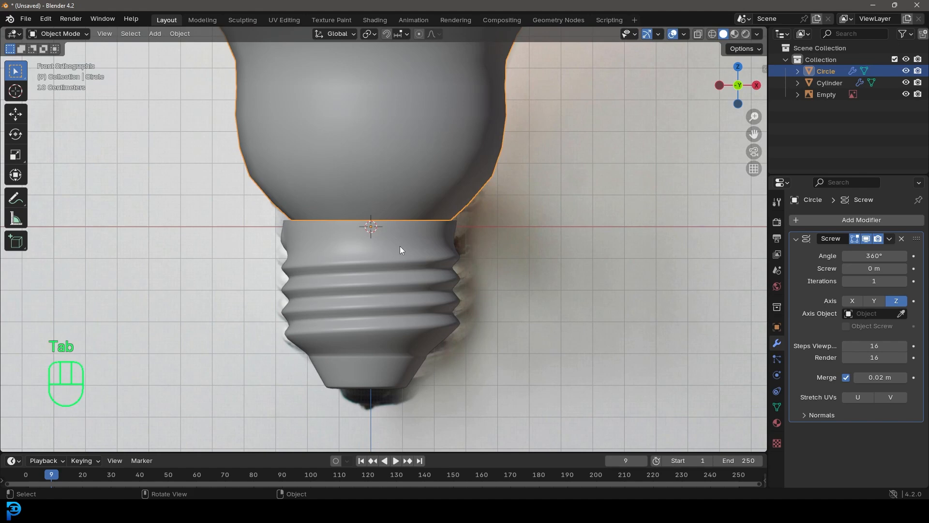
{"action": "left_click", "coordinate": [393, 237]}
{"action": "key", "text": "Tab"}
{"action": "middle_click_drag", "start_coordinate": [337, 252], "coordinate": [372, 315], "text": "shift"}
{"action": "scroll", "coordinate": [455, 320], "scroll_direction": "up", "scroll_amount": 3}
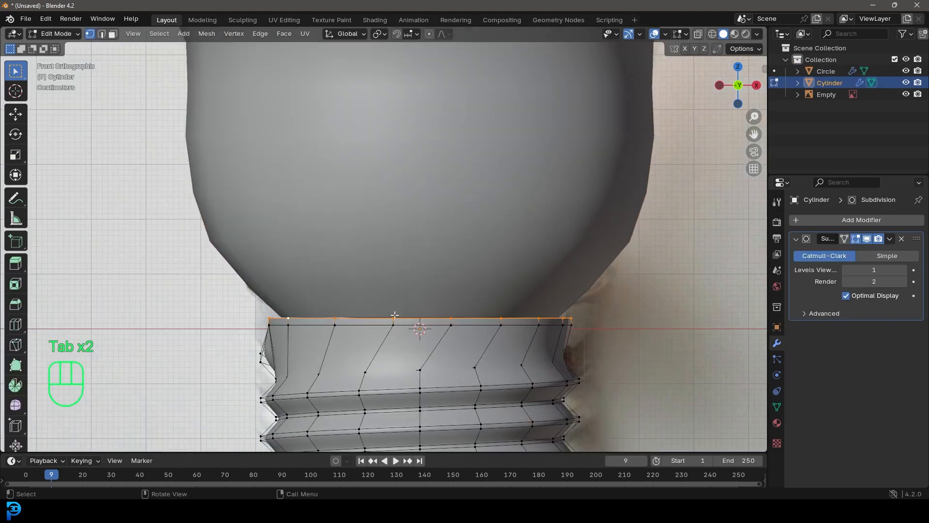
{"action": "scroll", "coordinate": [355, 300], "scroll_direction": "down", "scroll_amount": 2}
{"action": "key", "text": "z"}
{"action": "left_click", "coordinate": [311, 263]}
{"action": "scroll", "coordinate": [471, 277], "scroll_direction": "up", "scroll_amount": 2}
{"action": "mouse_move", "coordinate": [523, 291]}
{"action": "middle_mouse_down", "text": "shift"}
{"action": "mouse_move", "coordinate": [452, 295]}
{"action": "mouse_move", "coordinate": [462, 303]}
{"action": "middle_mouse_up", "text": "shift"}
{"action": "key", "text": "z"}
{"action": "scroll", "coordinate": [463, 304], "scroll_direction": "up", "scroll_amount": 2}
{"action": "key", "text": "s"}
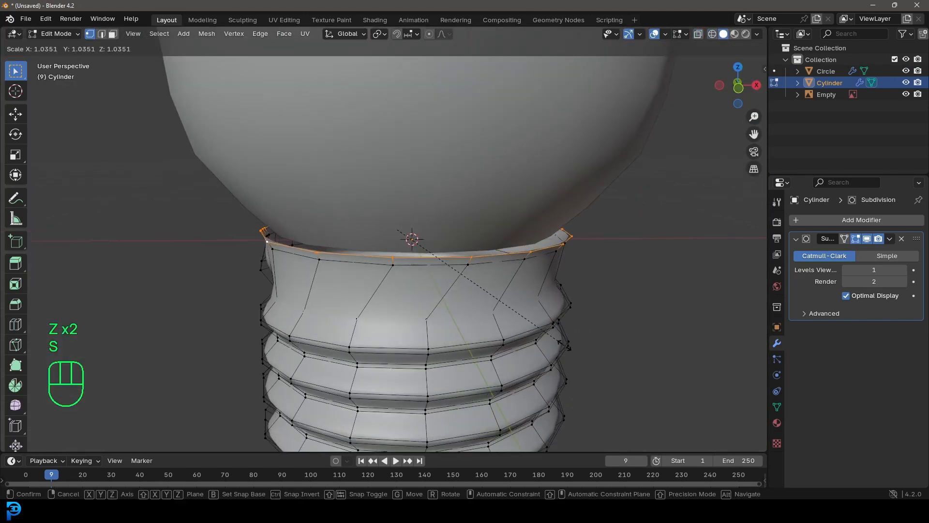
{"action": "left_click", "coordinate": [565, 345]}
Extrude the base's top loop, scale it slightly inward, extrude it once more and leave Edit Mode
{"action": "key", "text": "e"}
{"action": "left_click", "coordinate": [565, 343]}
{"action": "key", "text": "s"}
{"action": "left_click", "coordinate": [561, 335]}
{"action": "middle_click_drag", "start_coordinate": [556, 332], "coordinate": [480, 341]}
{"action": "key", "text": "e"}
{"action": "left_click", "coordinate": [563, 347]}
{"action": "middle_click_drag", "start_coordinate": [562, 347], "coordinate": [532, 302]}
{"action": "key", "text": "KP_1"}
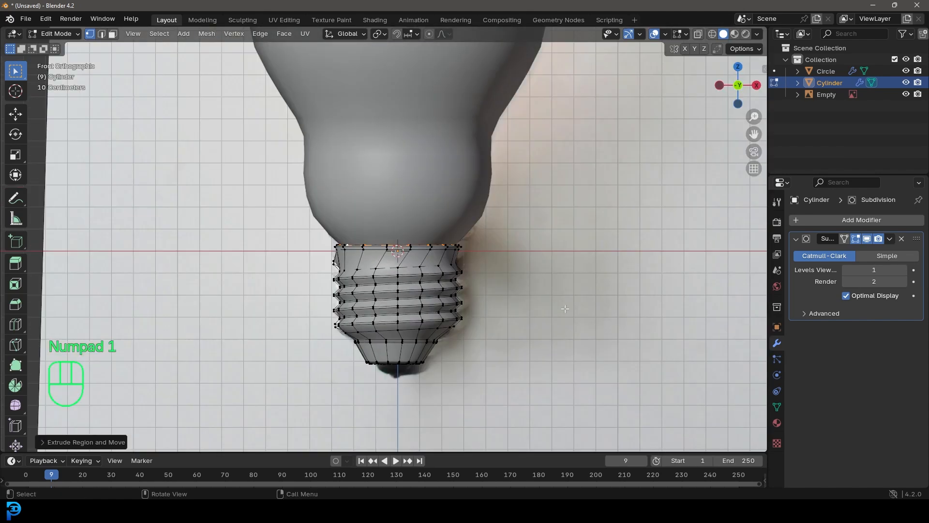
{"action": "key", "text": "Tab"}
Scale the threaded base up by about 1.06 and shorten it slightly along Z to fit the reference
{"action": "scroll", "coordinate": [411, 247], "scroll_direction": "down", "scroll_amount": 3}
{"action": "middle_click_drag", "start_coordinate": [406, 201], "coordinate": [404, 224], "text": "shift"}
{"action": "scroll", "coordinate": [406, 291], "scroll_direction": "up", "scroll_amount": 5}
{"action": "key", "text": "s"}
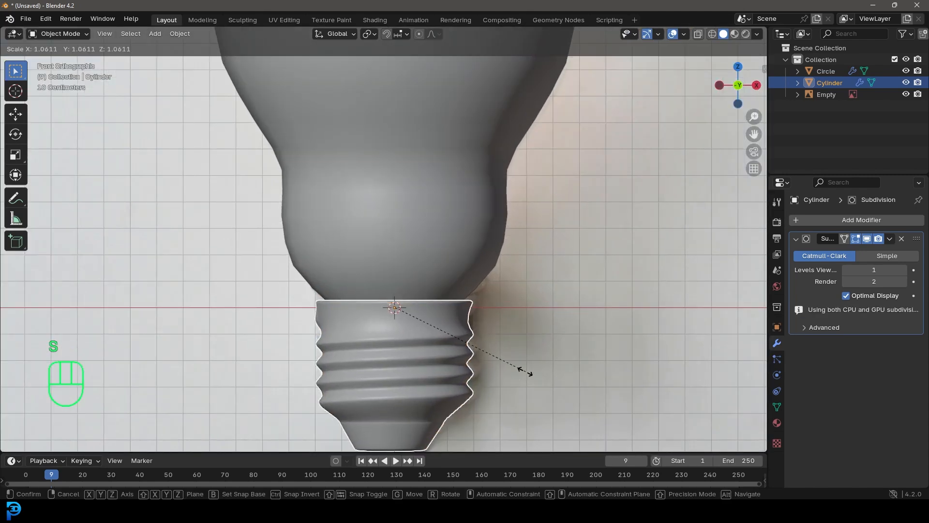
{"action": "left_click", "coordinate": [524, 371]}
{"action": "key", "text": "s"}
{"action": "key", "text": "z"}
{"action": "left_click", "coordinate": [515, 373]}
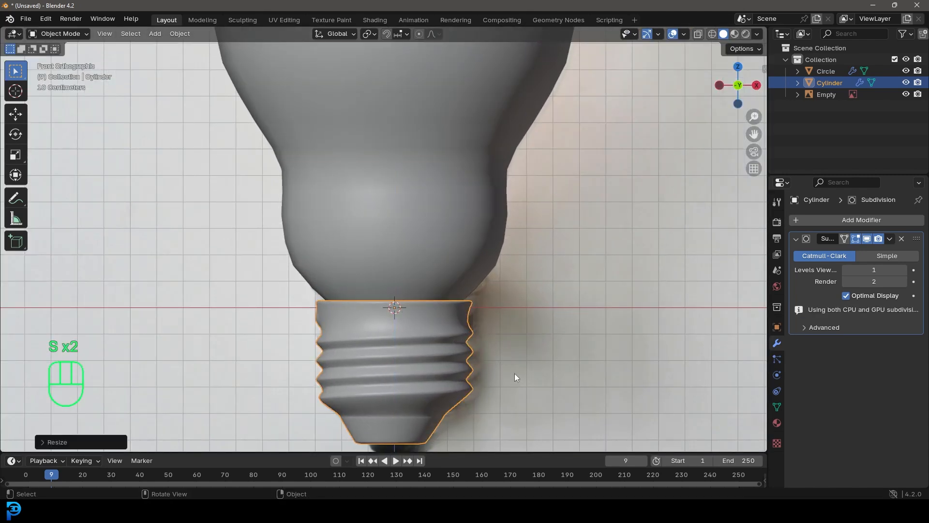
Raise the threaded base along Z until its rim meets the glass, and clear the selection
{"action": "key", "text": "g"}
{"action": "key", "text": "z"}
{"action": "left_click", "coordinate": [518, 367]}
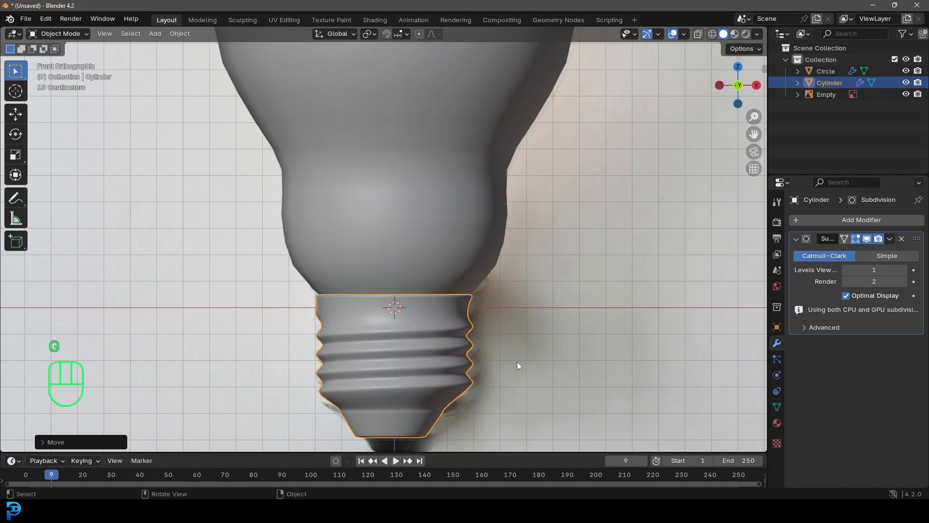
{"action": "key", "text": "alt+a"}
{"action": "scroll", "coordinate": [440, 222], "scroll_direction": "down", "scroll_amount": 8}
{"action": "mouse_move", "coordinate": [440, 222]}
{"action": "middle_mouse_down"}
{"action": "mouse_move", "coordinate": [381, 251]}
{"action": "mouse_move", "coordinate": [375, 208]}
{"action": "mouse_move", "coordinate": [427, 224]}
{"action": "middle_mouse_up"}
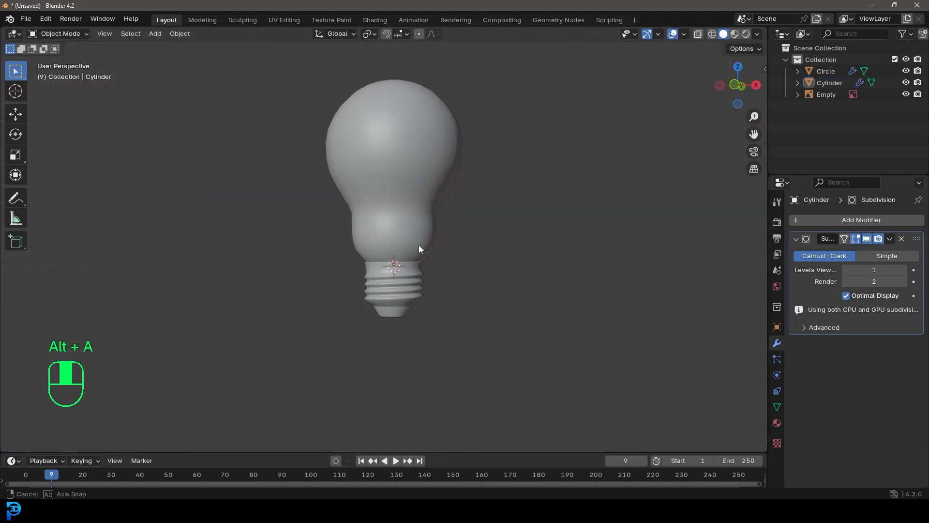
{"action": "scroll", "coordinate": [390, 266], "scroll_direction": "up", "scroll_amount": 3}
{"action": "scroll", "coordinate": [390, 265], "scroll_direction": "down", "scroll_amount": 3}
Select the glass bulb and apply its Screw modifier
{"action": "left_click", "coordinate": [405, 142]}
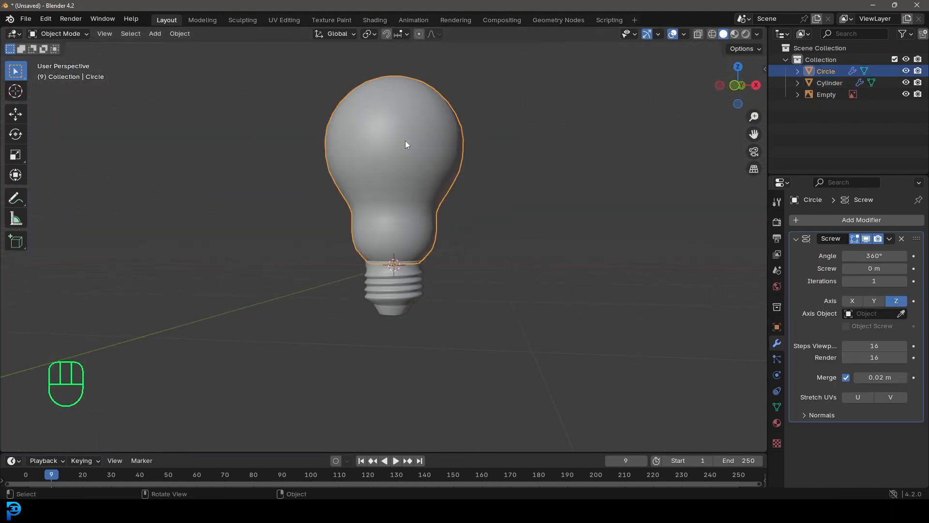
{"action": "left_click", "coordinate": [889, 238]}
{"action": "left_click", "coordinate": [864, 249]}
{"action": "middle_click_drag", "start_coordinate": [467, 205], "coordinate": [446, 227]}
{"action": "scroll", "coordinate": [446, 227], "scroll_direction": "up", "scroll_amount": 2}
Add a Subdivision Surface modifier to the glass bulb
{"action": "left_click", "coordinate": [820, 219]}
{"action": "left_click", "coordinate": [802, 219]}
{"action": "type", "text": "sub"}
{"action": "key", "text": "Return"}
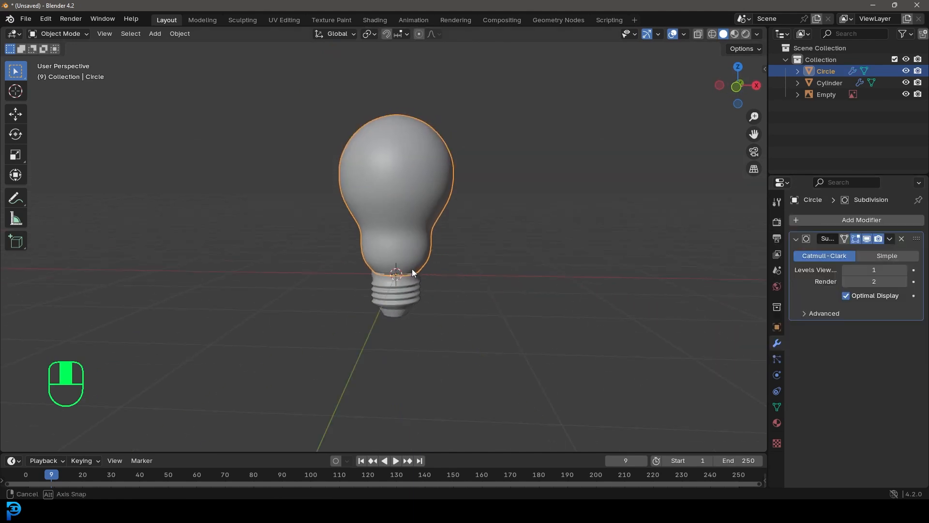
{"action": "middle_click_drag", "start_coordinate": [405, 271], "coordinate": [435, 252]}
Inspect the threaded base and its seam with the glass bulb from the front and from several angles
{"action": "key", "text": "KP_1"}
{"action": "left_click", "coordinate": [402, 283]}
{"action": "scroll", "coordinate": [387, 288], "scroll_direction": "down", "scroll_amount": 2}
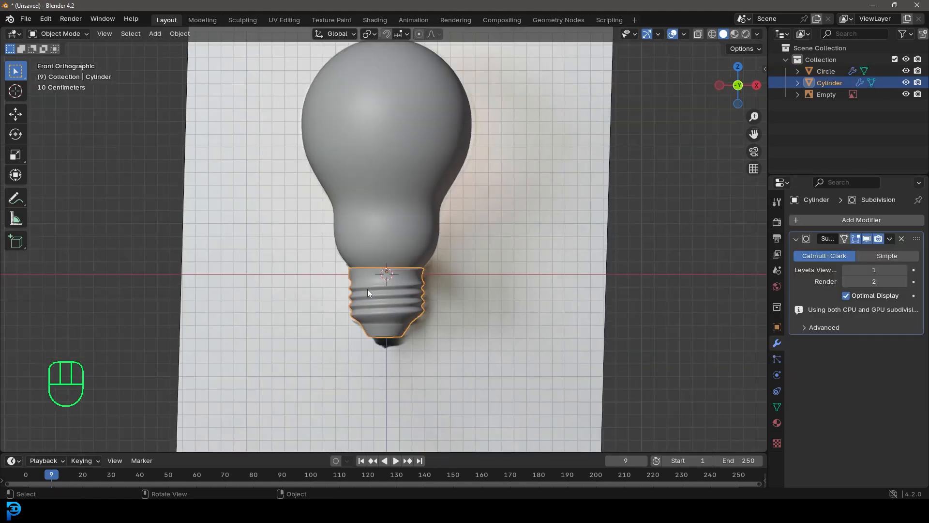
{"action": "middle_click_drag", "start_coordinate": [359, 286], "coordinate": [396, 291]}
{"action": "key", "text": "alt+a"}
{"action": "scroll", "coordinate": [367, 291], "scroll_direction": "up", "scroll_amount": 2}
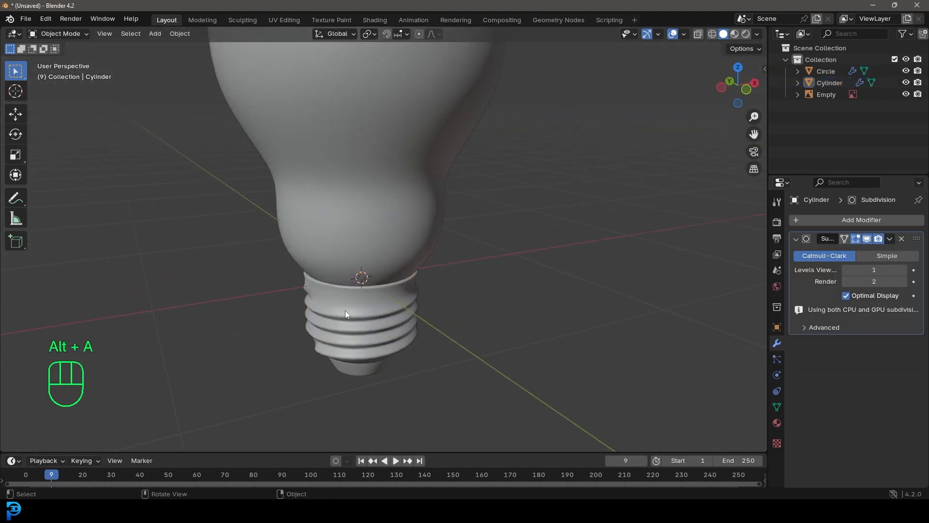
{"action": "middle_click_drag", "start_coordinate": [410, 357], "coordinate": [472, 290]}
{"action": "left_click", "coordinate": [332, 330]}
{"action": "middle_click_drag", "start_coordinate": [387, 300], "coordinate": [368, 336]}
{"action": "scroll", "coordinate": [424, 321], "scroll_direction": "down", "scroll_amount": 3}
{"action": "middle_click_drag", "start_coordinate": [424, 321], "coordinate": [358, 293]}
{"action": "key", "text": "KP_1"}
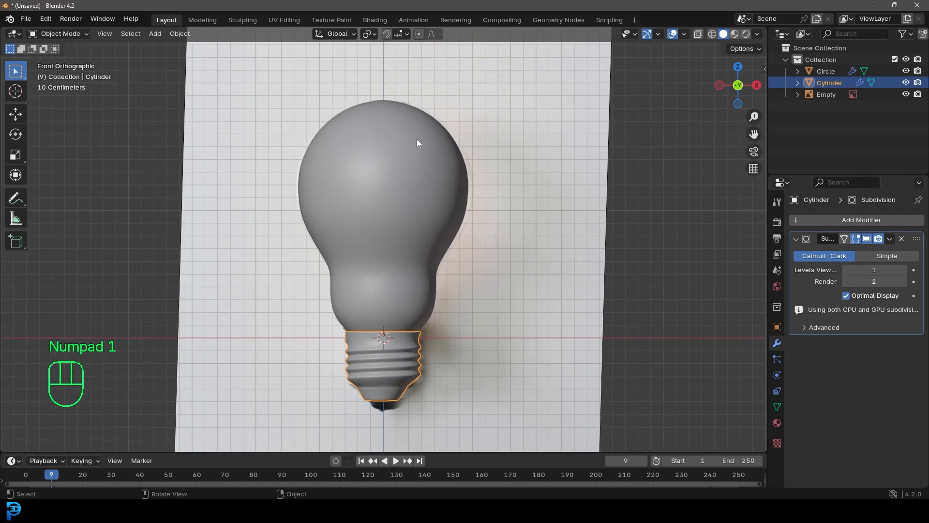
Hide the glass bulb so the inner glass stem in the reference photo is exposed
{"action": "left_click", "coordinate": [417, 138]}
{"action": "key", "text": "h"}
{"action": "scroll", "coordinate": [387, 300], "scroll_direction": "up", "scroll_amount": 5}
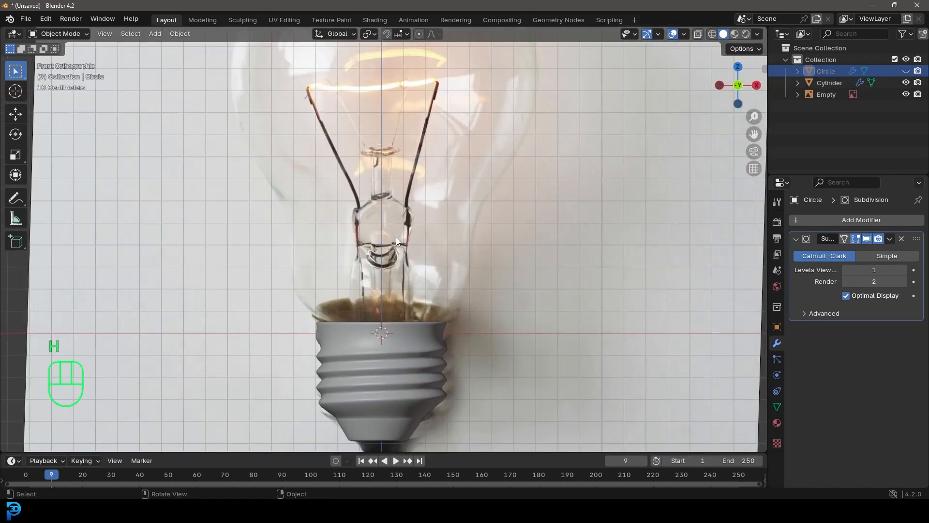
Add a UV sphere, raise it along Z to the top of the inner stem, and scale it to about 0.05
{"action": "key", "text": "shift+a"}
{"action": "mouse_move", "coordinate": [379, 172]}
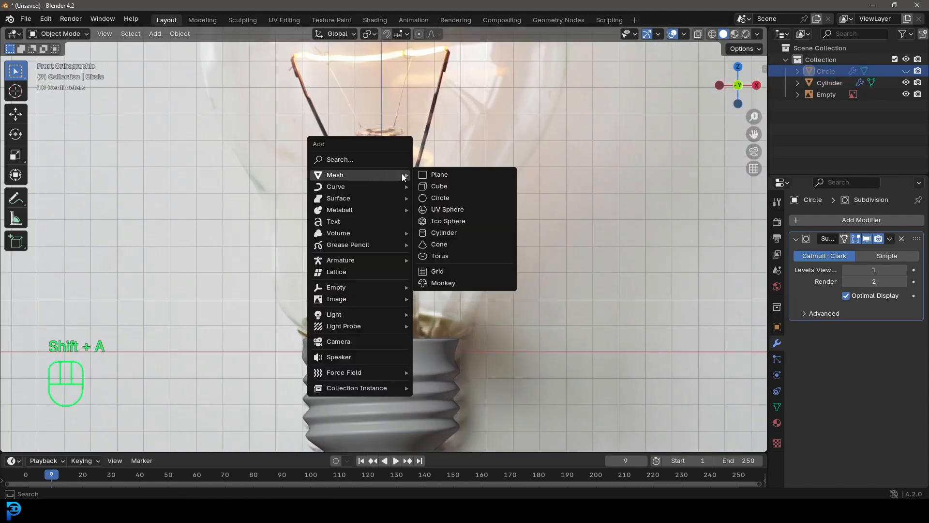
{"action": "left_click", "coordinate": [440, 210]}
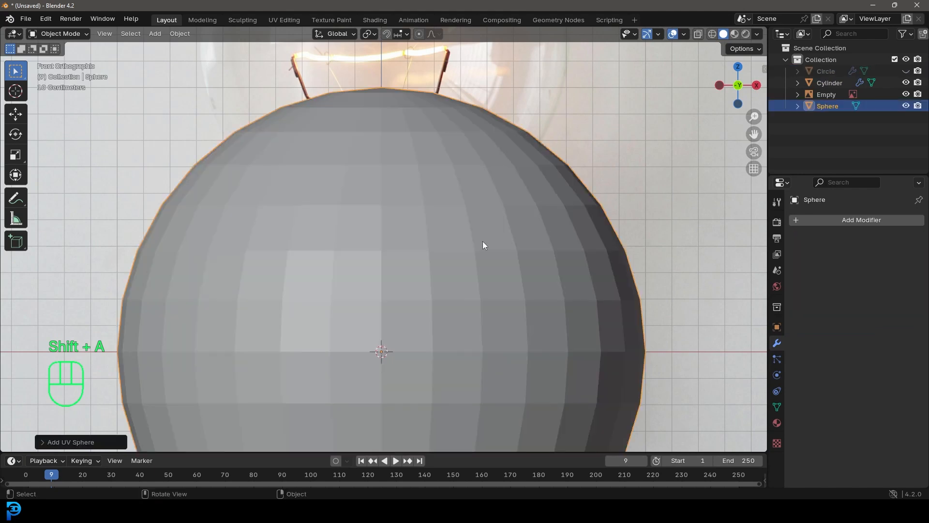
{"action": "scroll", "coordinate": [402, 272], "scroll_direction": "down", "scroll_amount": 3}
{"action": "scroll", "coordinate": [404, 297], "scroll_direction": "up", "scroll_amount": 2}
{"action": "key", "text": "g"}
{"action": "key", "text": "z"}
{"action": "left_click", "coordinate": [418, 101]}
{"action": "key", "text": "s"}
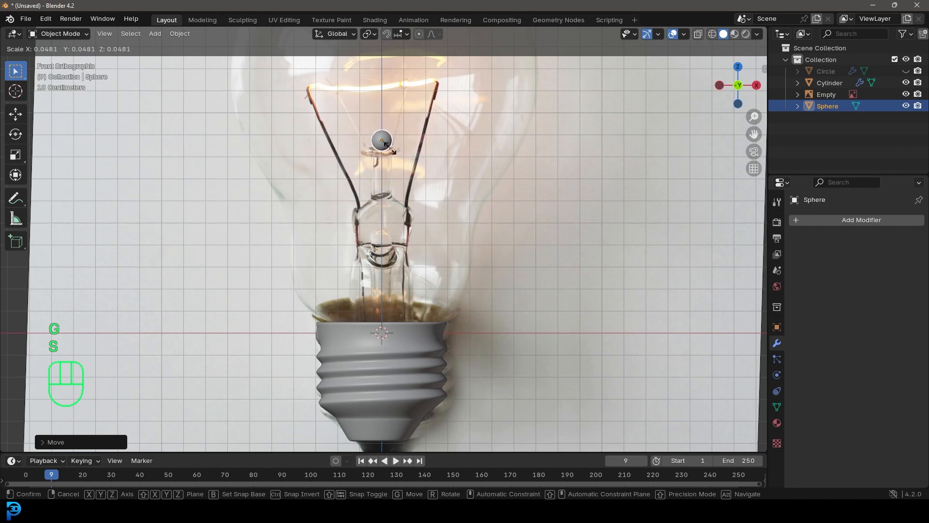
{"action": "left_click", "coordinate": [386, 143]}
Lower the small sphere along Z onto the stem's top disc and flatten it along Z
{"action": "scroll", "coordinate": [381, 210], "scroll_direction": "down", "scroll_amount": 2}
{"action": "scroll", "coordinate": [353, 120], "scroll_direction": "up", "scroll_amount": 5}
{"action": "key", "text": "g"}
{"action": "key", "text": "z"}
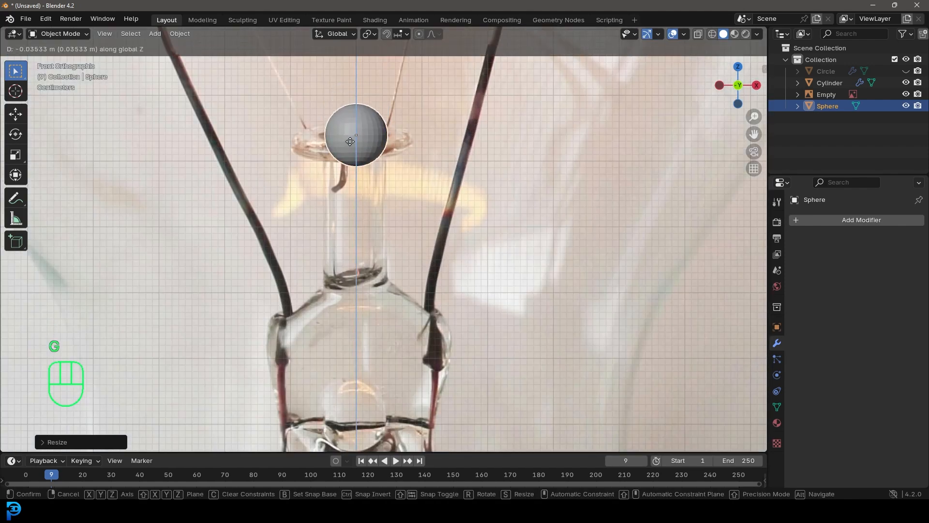
{"action": "left_click", "coordinate": [349, 141]}
{"action": "scroll", "coordinate": [393, 212], "scroll_direction": "up", "scroll_amount": 3}
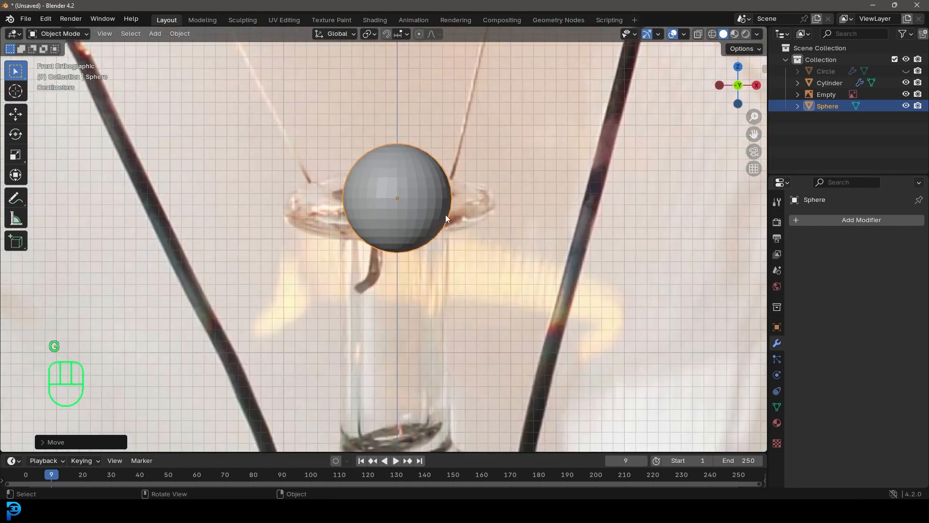
{"action": "key", "text": "s"}
{"action": "key", "text": "z"}
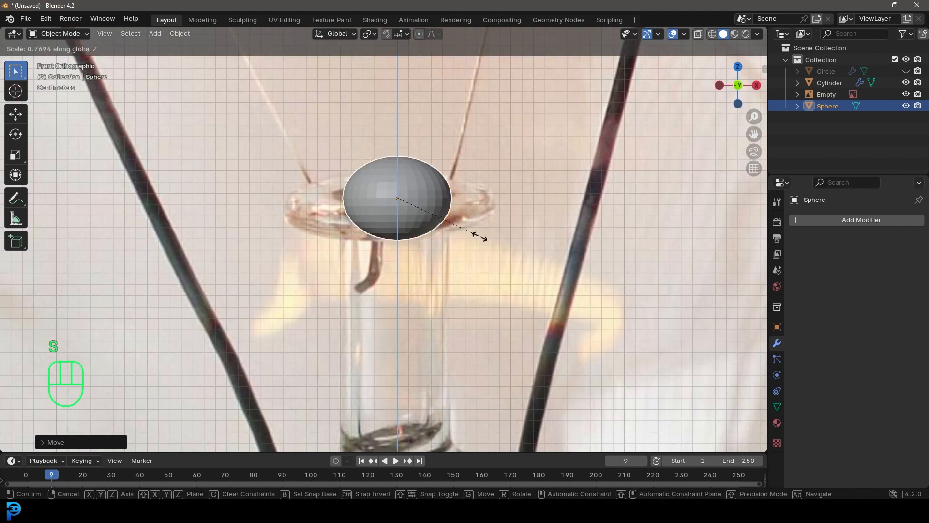
{"action": "left_click", "coordinate": [427, 218]}
Enlarge the flattened sphere to the width of the stem's top disc and lower it slightly to match the reference
{"action": "key", "text": "s"}
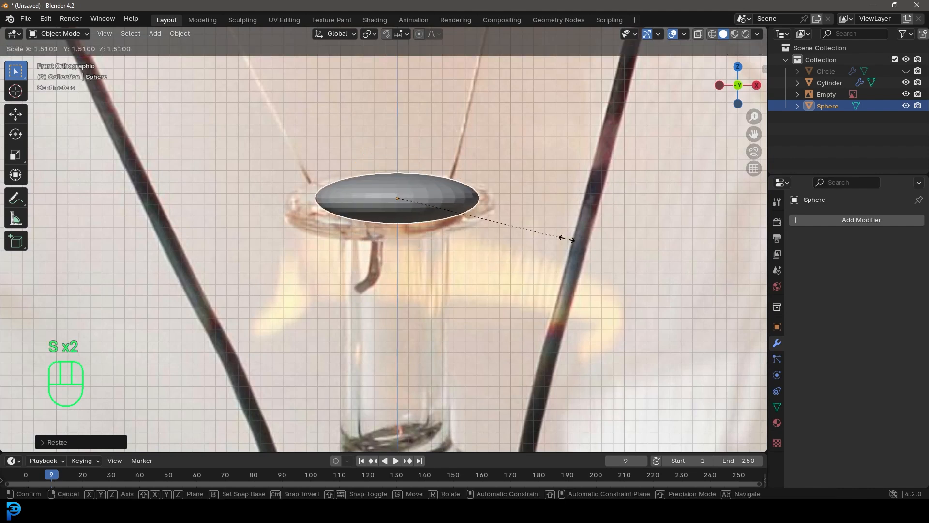
{"action": "left_click", "coordinate": [595, 243]}
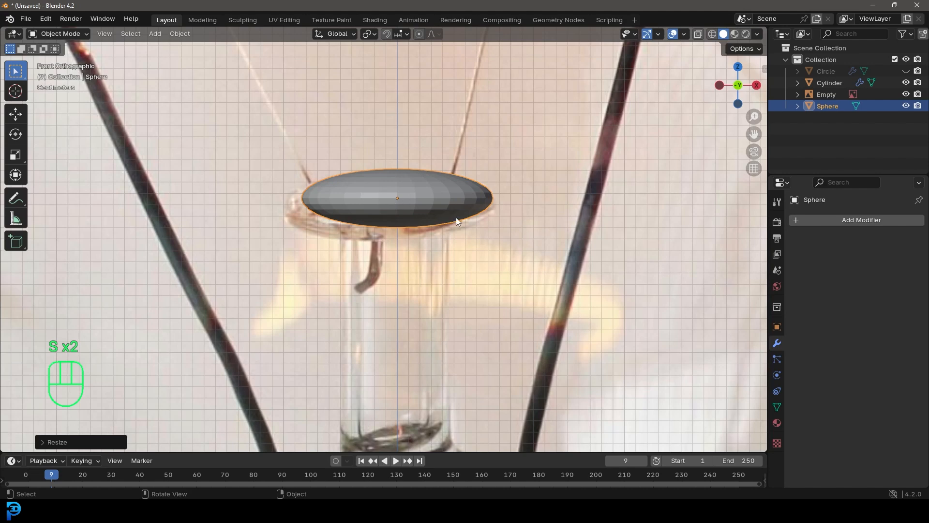
{"action": "key", "text": "g"}
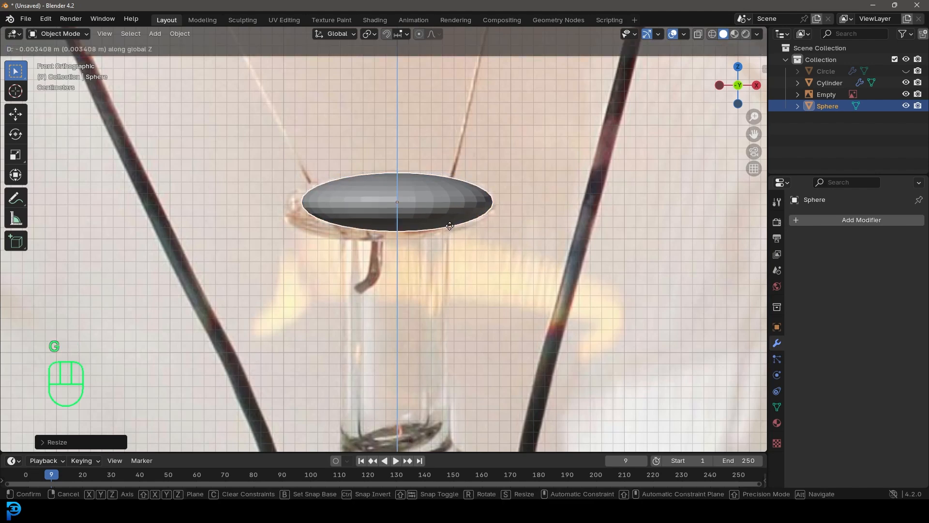
{"action": "left_click", "coordinate": [506, 243]}
{"action": "key", "text": "s"}
{"action": "left_click", "coordinate": [518, 247]}
{"action": "scroll", "coordinate": [414, 214], "scroll_direction": "down", "scroll_amount": 3}
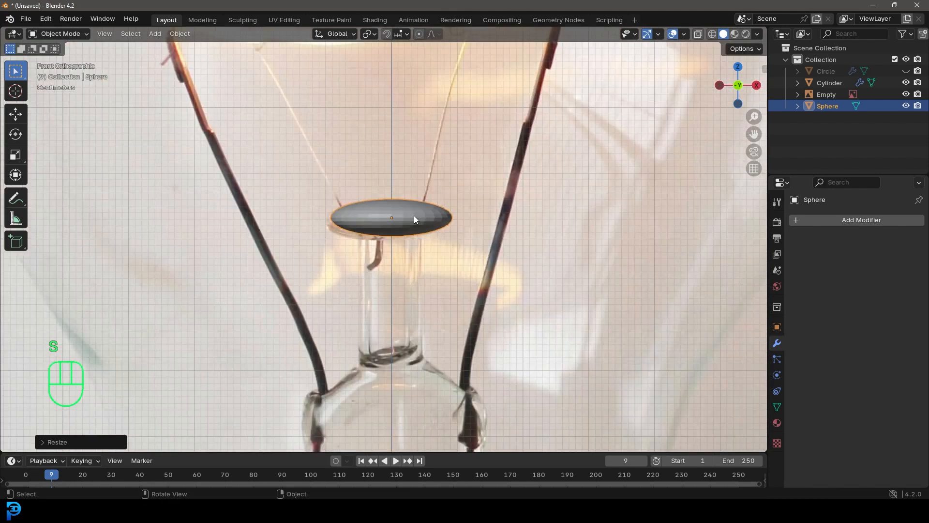
In Edit Mode, select the flattened sphere's bottom pole vertex and grow the selection three times
{"action": "key", "text": "Tab"}
{"action": "scroll", "coordinate": [412, 258], "scroll_direction": "up", "scroll_amount": 3}
{"action": "middle_click_drag", "start_coordinate": [405, 226], "coordinate": [431, 226]}
{"action": "left_click", "coordinate": [400, 275]}
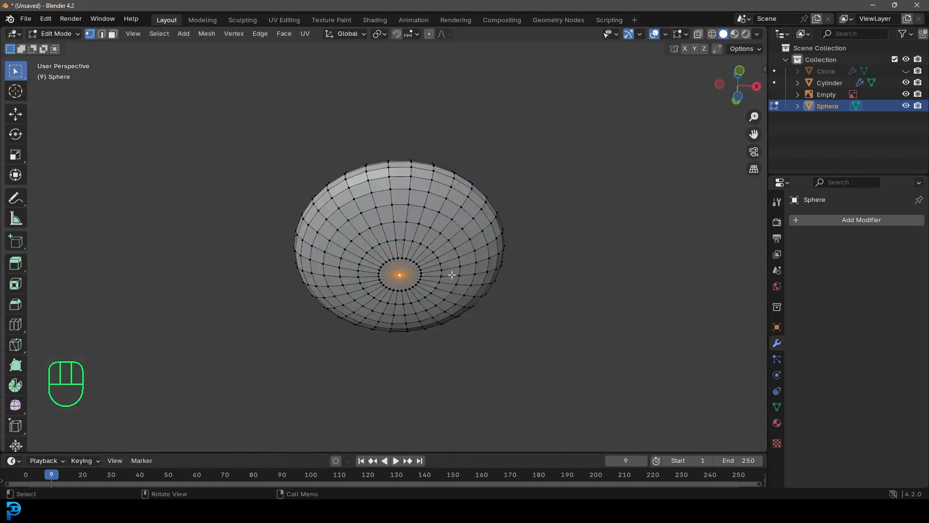
{"action": "key", "text": "ctrl+KP_Add"}
{"action": "key", "text": "ctrl+KP_Add"}
{"action": "key", "text": "ctrl+KP_Add"}
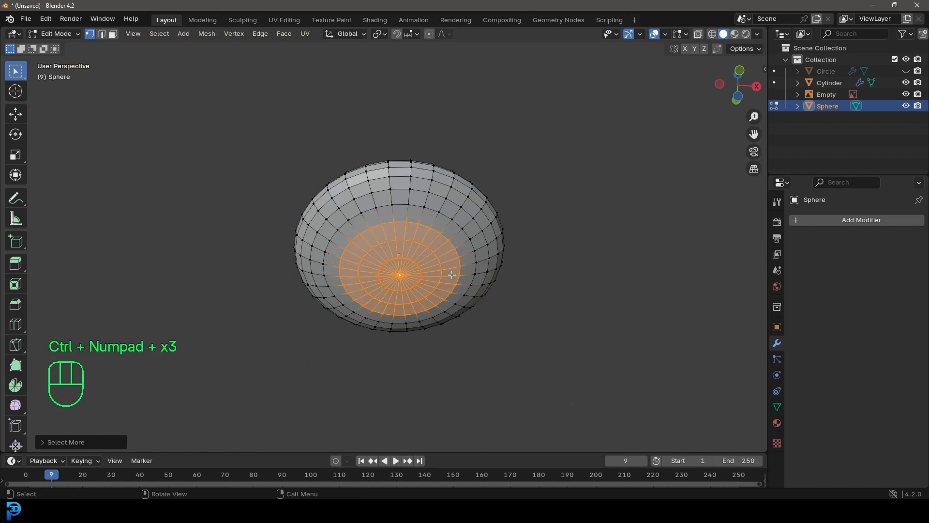
Extrude the selected underside faces a short distance down and narrow them to the stem tube's width
{"action": "middle_click_drag", "start_coordinate": [436, 278], "coordinate": [380, 291]}
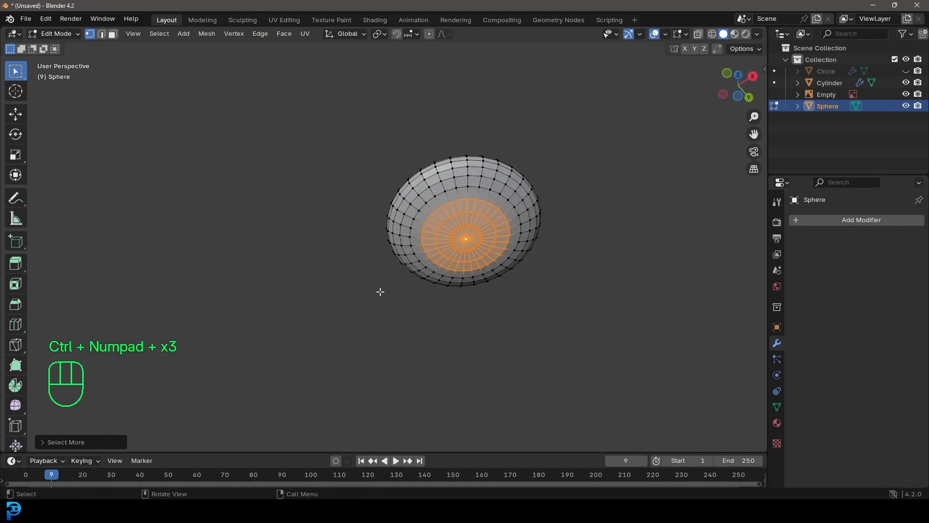
{"action": "key", "text": "KP_1"}
{"action": "middle_click_drag", "start_coordinate": [371, 157], "coordinate": [360, 250], "text": "shift"}
{"action": "key", "text": "e"}
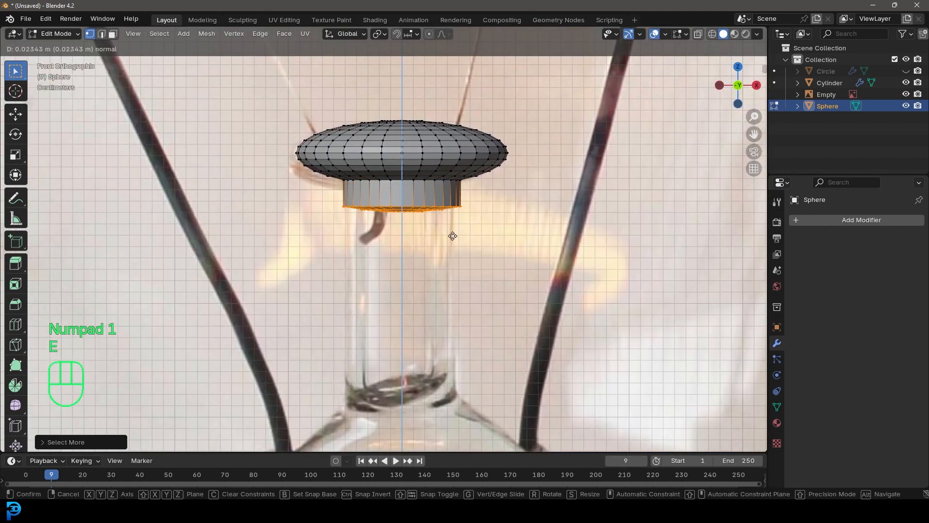
{"action": "left_click", "coordinate": [451, 218]}
{"action": "key", "text": "s"}
{"action": "left_click", "coordinate": [523, 225]}
Extrude the stem straight down along the narrow glass tube to where the reference starts to widen
{"action": "middle_click_drag", "start_coordinate": [468, 269], "coordinate": [460, 250], "text": "shift"}
{"action": "scroll", "coordinate": [460, 250], "scroll_direction": "down", "scroll_amount": 2}
{"action": "key", "text": "e"}
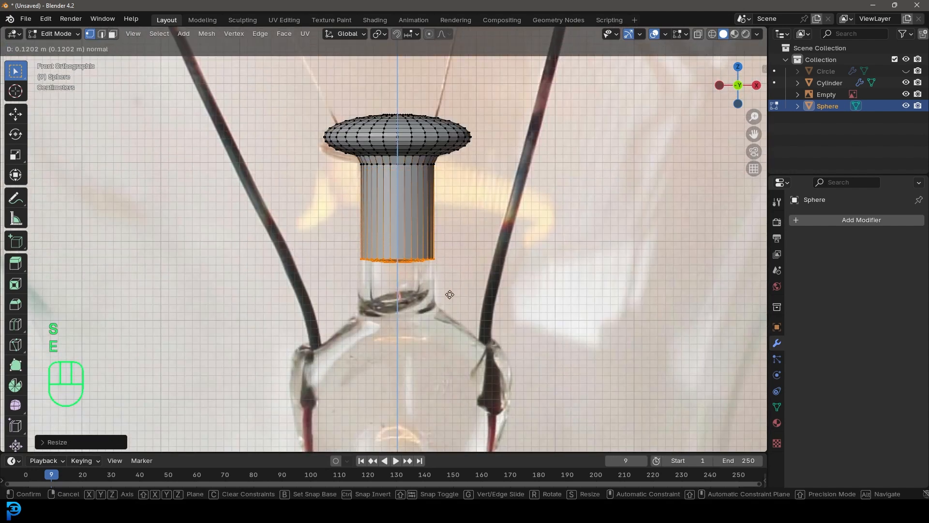
{"action": "left_click", "coordinate": [449, 340]}
{"action": "middle_click_drag", "start_coordinate": [449, 340], "coordinate": [443, 224], "text": "shift"}
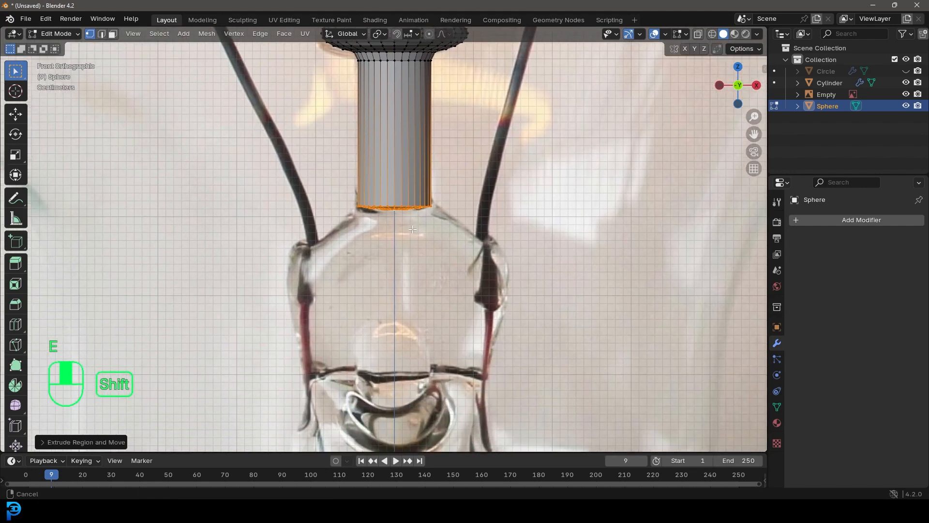
Extrude a short section below the narrow tube and scale it out to form the stem's sloped shoulder
{"action": "key", "text": "e"}
{"action": "left_click", "coordinate": [414, 263]}
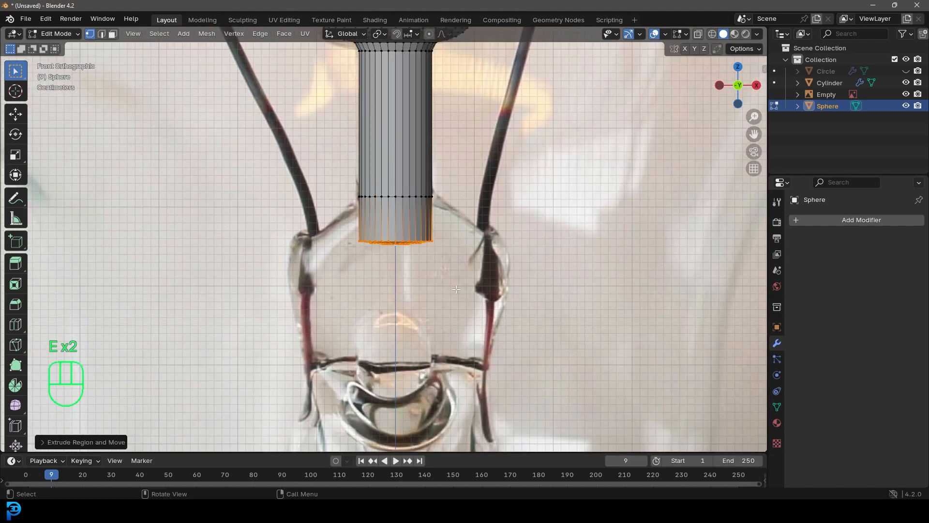
{"action": "key", "text": "s"}
{"action": "left_click", "coordinate": [557, 301]}
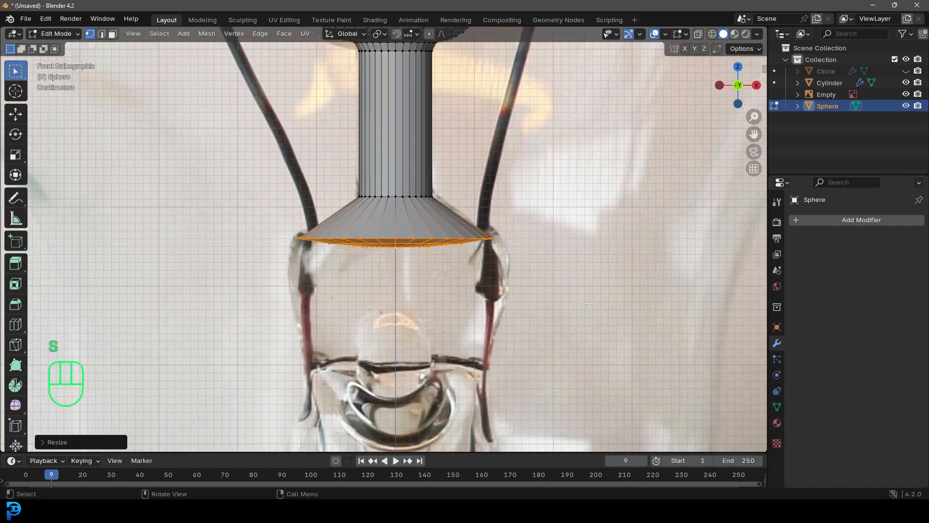
Extrude the stem body down from the shoulder and taper its lower end inward to follow the reference
{"action": "scroll", "coordinate": [484, 247], "scroll_direction": "up", "scroll_amount": 3}
{"action": "key", "text": "e"}
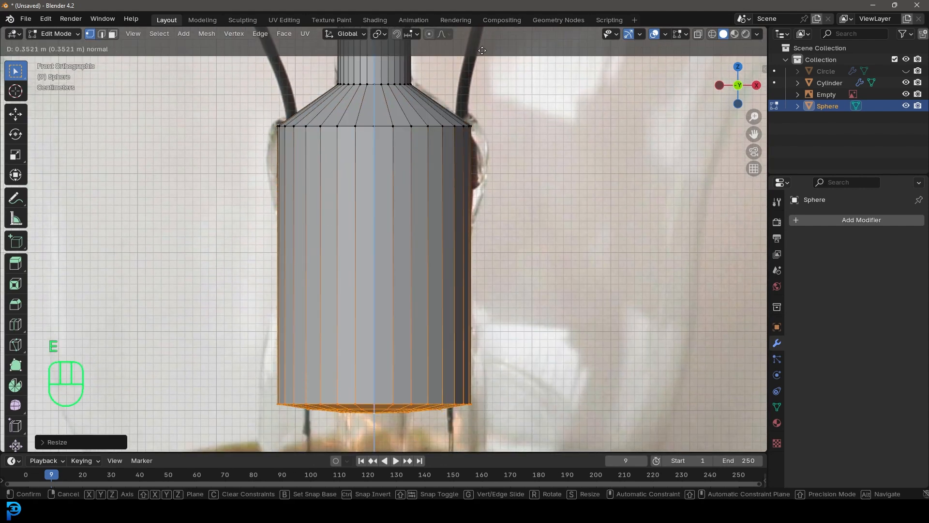
{"action": "left_click", "coordinate": [476, 382]}
{"action": "key", "text": "s"}
{"action": "left_click", "coordinate": [534, 316]}
Extrude a short section below the tapered body and flare it out to the width of the lower glass tube
{"action": "middle_click_drag", "start_coordinate": [534, 317], "coordinate": [678, 224], "text": "shift"}
{"action": "scroll", "coordinate": [432, 258], "scroll_direction": "down", "scroll_amount": 3}
{"action": "key", "text": "e"}
{"action": "left_click", "coordinate": [431, 295]}
{"action": "scroll", "coordinate": [436, 295], "scroll_direction": "up", "scroll_amount": 3}
{"action": "key", "text": "s"}
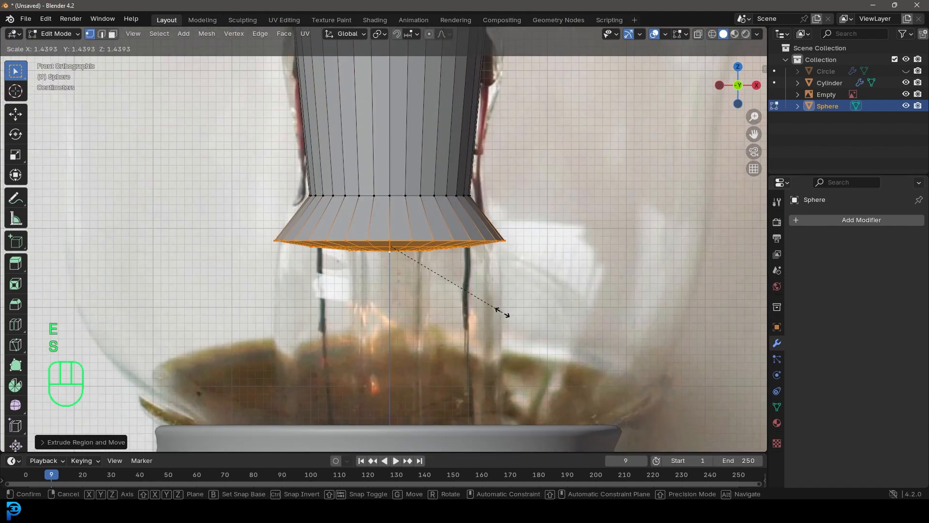
{"action": "left_click", "coordinate": [498, 311]}
Extrude the lower tube down past the rim of the threaded base and widen its end slightly
{"action": "middle_click_drag", "start_coordinate": [498, 311], "coordinate": [489, 208], "text": "shift"}
{"action": "key", "text": "e"}
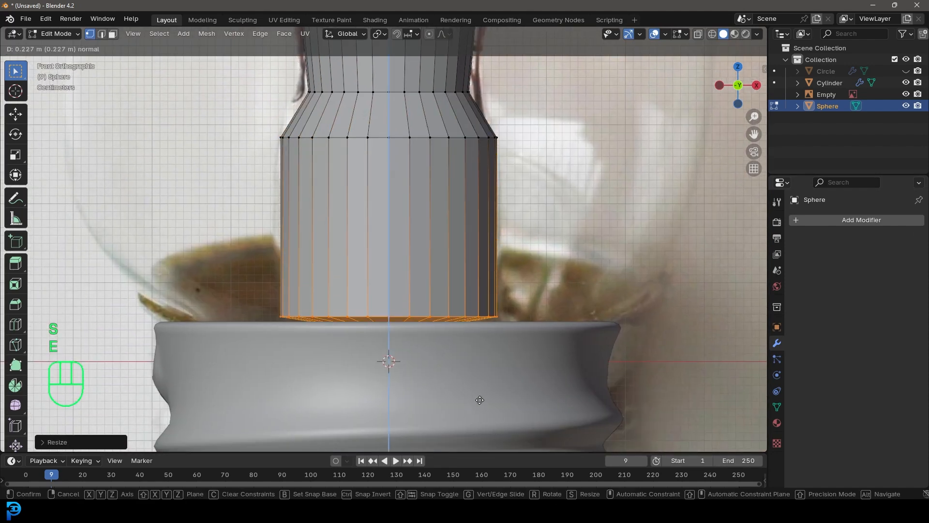
{"action": "left_click", "coordinate": [481, 424]}
{"action": "scroll", "coordinate": [495, 319], "scroll_direction": "down", "scroll_amount": 3}
{"action": "key", "text": "s"}
{"action": "left_click", "coordinate": [507, 321]}
Switch to wireframe shading and delete the faces closing the bottom of the stem
{"action": "key", "text": "z"}
{"action": "left_click", "coordinate": [363, 307]}
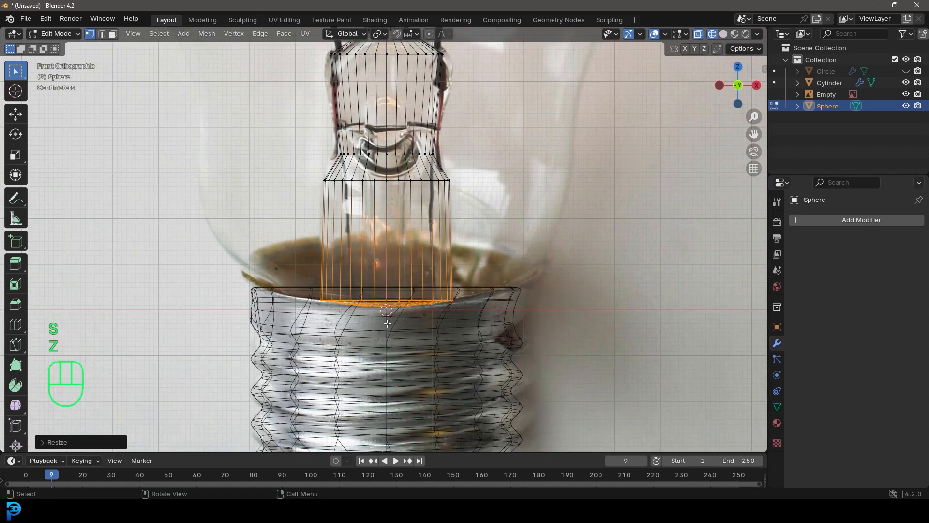
{"action": "middle_click_drag", "start_coordinate": [379, 315], "coordinate": [423, 266]}
{"action": "scroll", "coordinate": [404, 273], "scroll_direction": "up", "scroll_amount": 4}
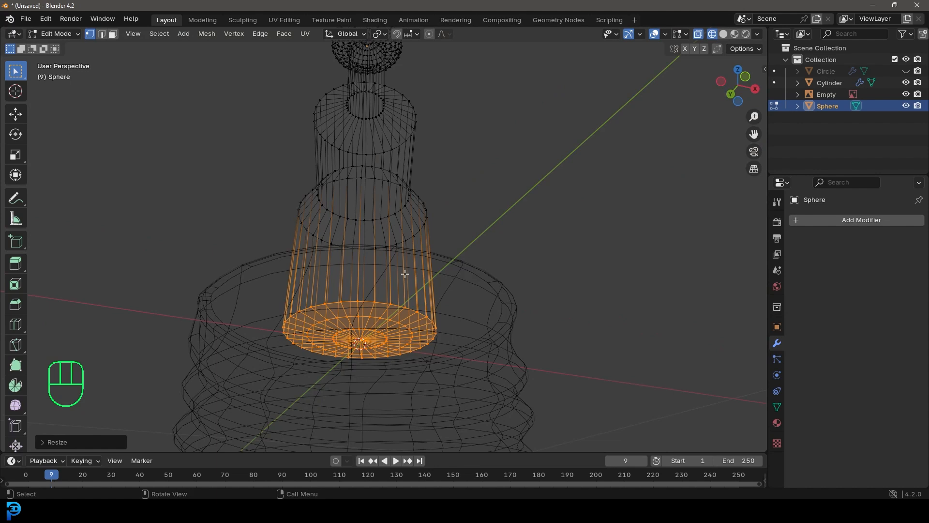
{"action": "key", "text": "x"}
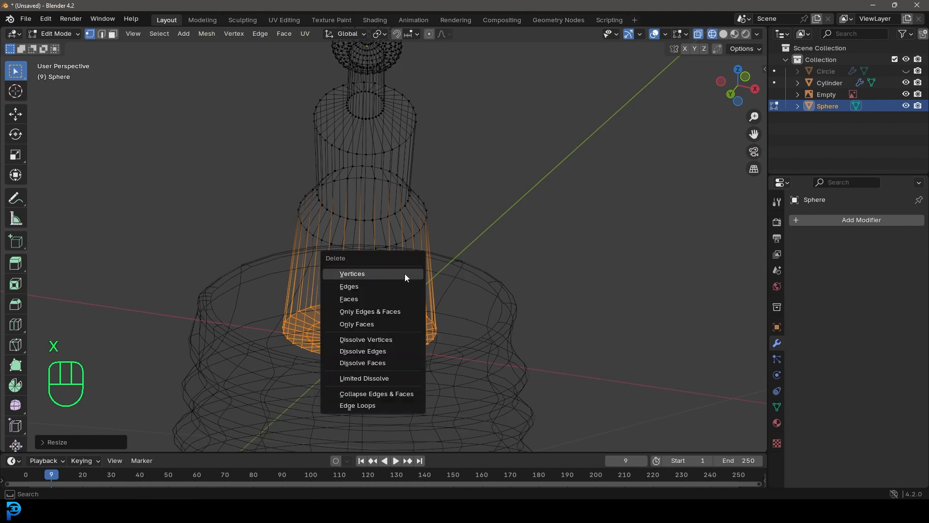
{"action": "left_click", "coordinate": [355, 297]}
{"action": "scroll", "coordinate": [417, 265], "scroll_direction": "down", "scroll_amount": 3}
{"action": "middle_click_drag", "start_coordinate": [416, 266], "coordinate": [421, 145]}
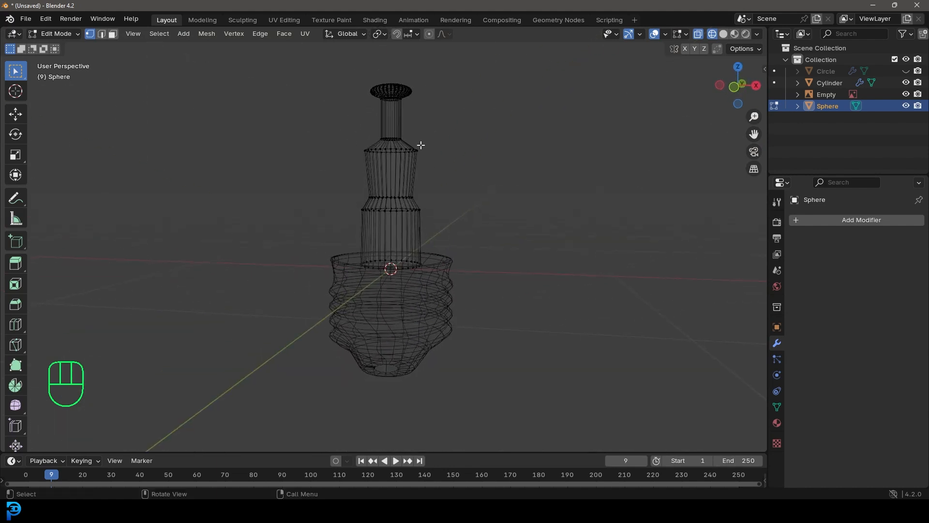
In the right side view, select the stem below the narrow tube and scale it along Y to about half its depth
{"action": "key", "text": "KP_3"}
{"action": "left_click_drag", "start_coordinate": [315, 331], "coordinate": [496, 123]}
{"action": "scroll", "coordinate": [507, 147], "scroll_direction": "up", "scroll_amount": 2}
{"action": "left_click_drag", "start_coordinate": [305, 375], "coordinate": [514, 145]}
{"action": "middle_click_drag", "start_coordinate": [598, 208], "coordinate": [563, 216], "text": "shift"}
{"action": "key", "text": "s"}
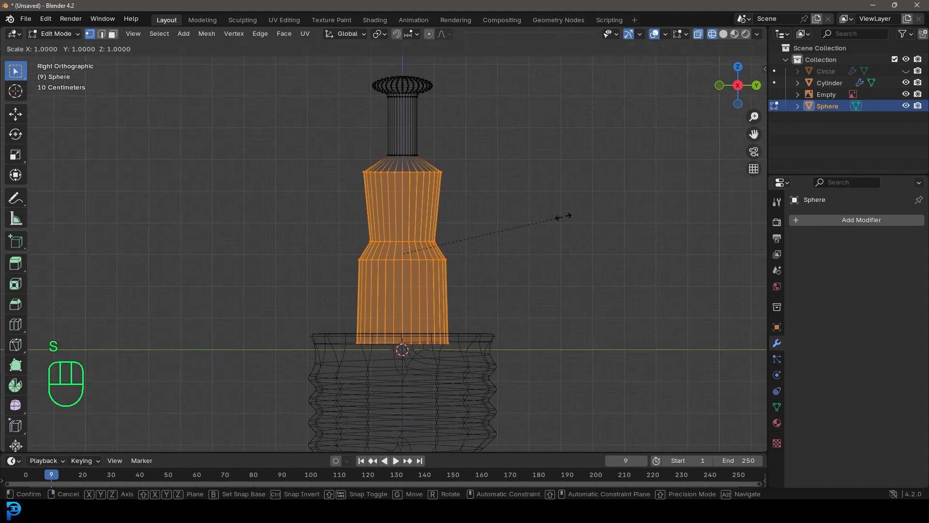
{"action": "left_click", "coordinate": [479, 220]}
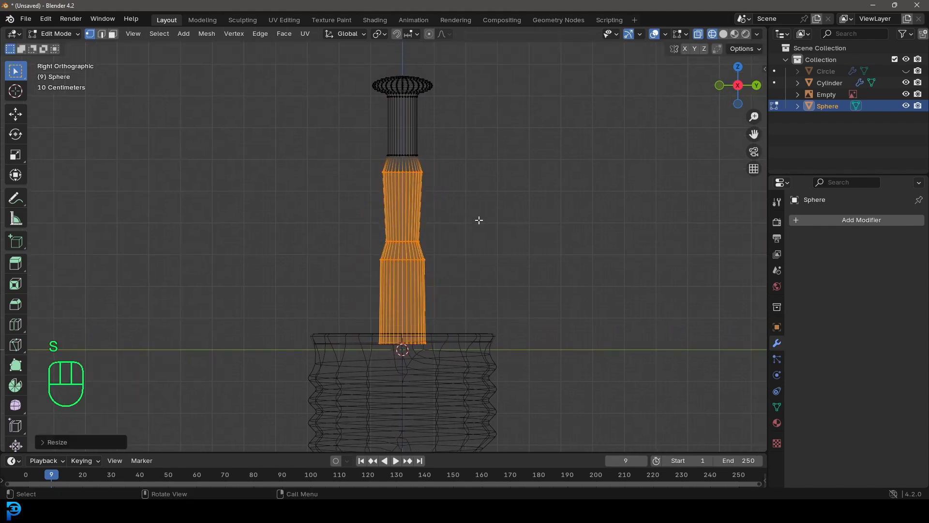
Return to the front view in solid shading and add a Subdivision Surface modifier to the stem
{"action": "key", "text": "KP_1"}
{"action": "key", "text": "z"}
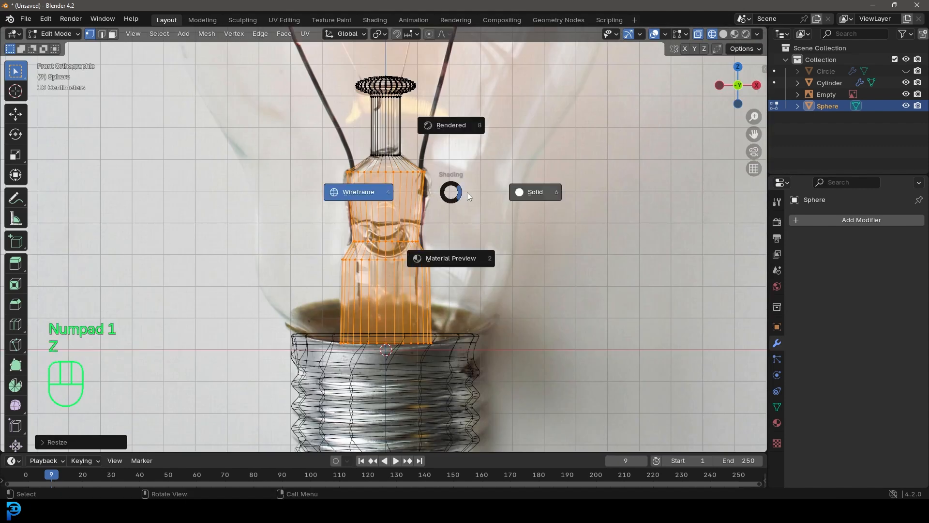
{"action": "left_click", "coordinate": [499, 203]}
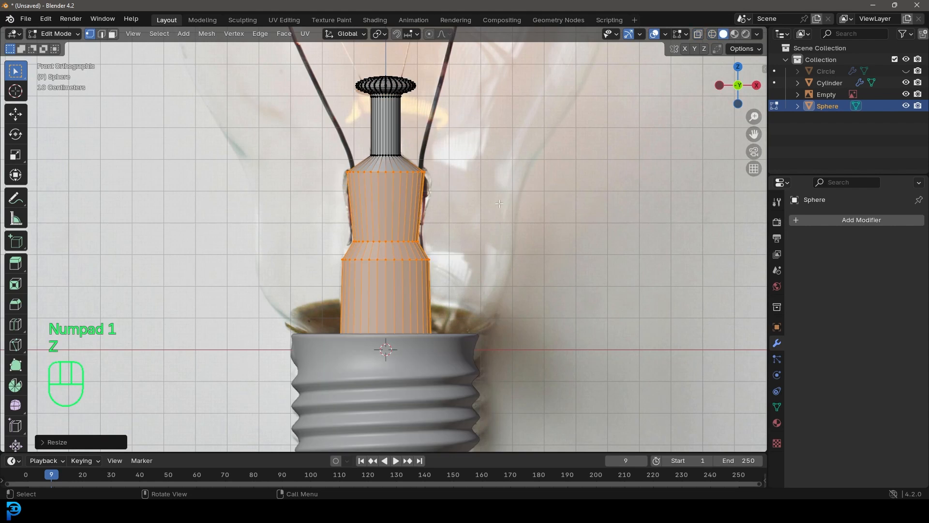
{"action": "left_click", "coordinate": [853, 222]}
{"action": "left_click", "coordinate": [814, 220]}
{"action": "type", "text": "sub"}
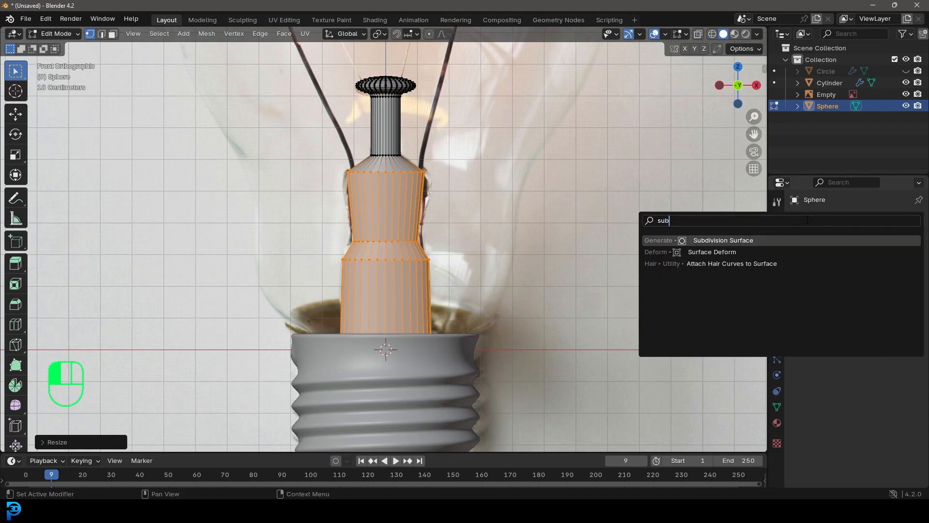
{"action": "left_click", "coordinate": [754, 241]}
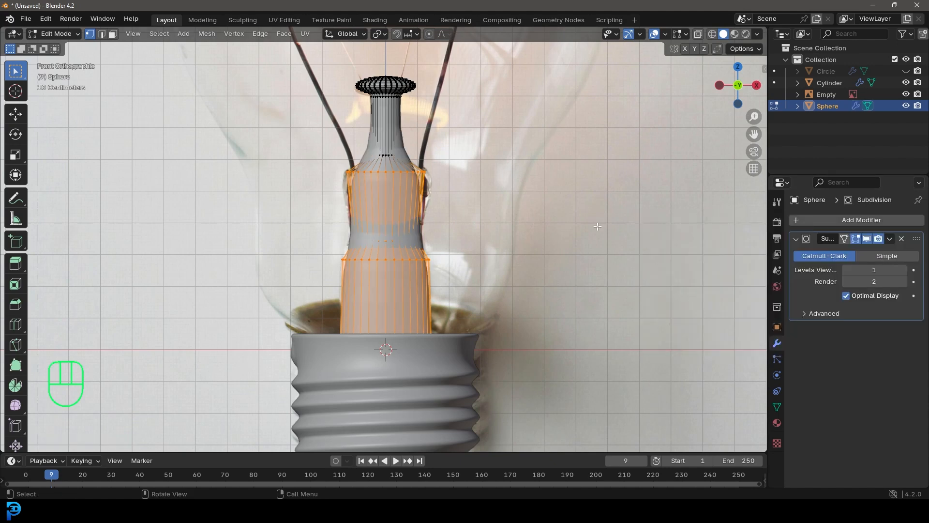
Add a loop cut just below the stem's upper shoulder and scale the new loop along X to match the reference
{"action": "scroll", "coordinate": [340, 268], "scroll_direction": "up", "scroll_amount": 7}
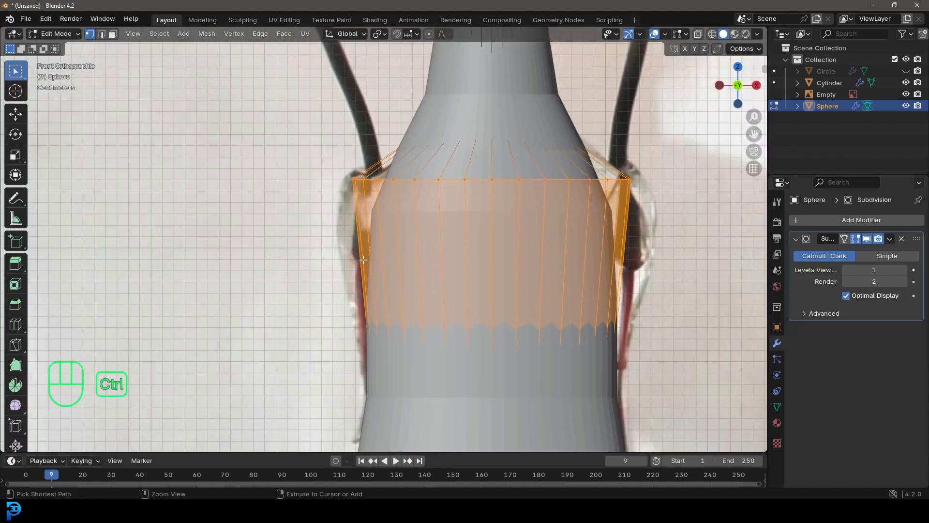
{"action": "key", "text": "ctrl+r"}
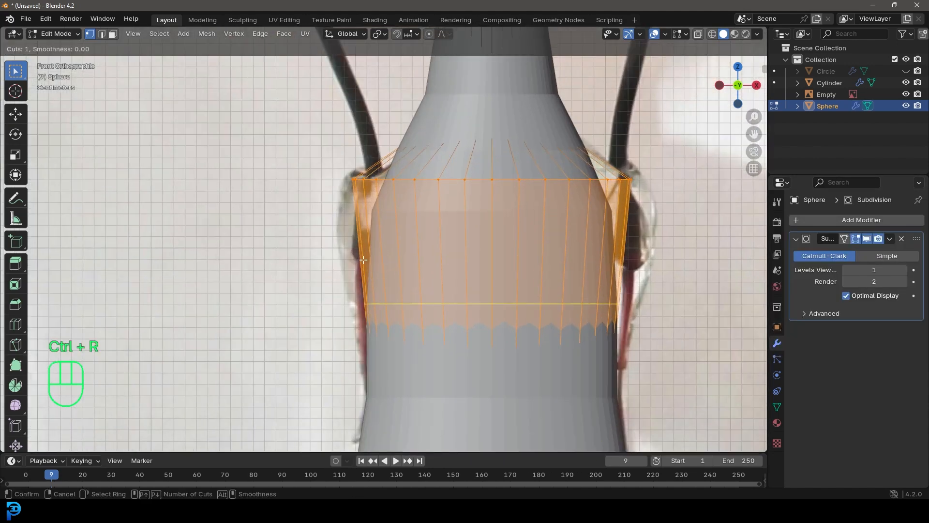
{"action": "left_click", "coordinate": [370, 301]}
{"action": "left_click", "coordinate": [611, 294]}
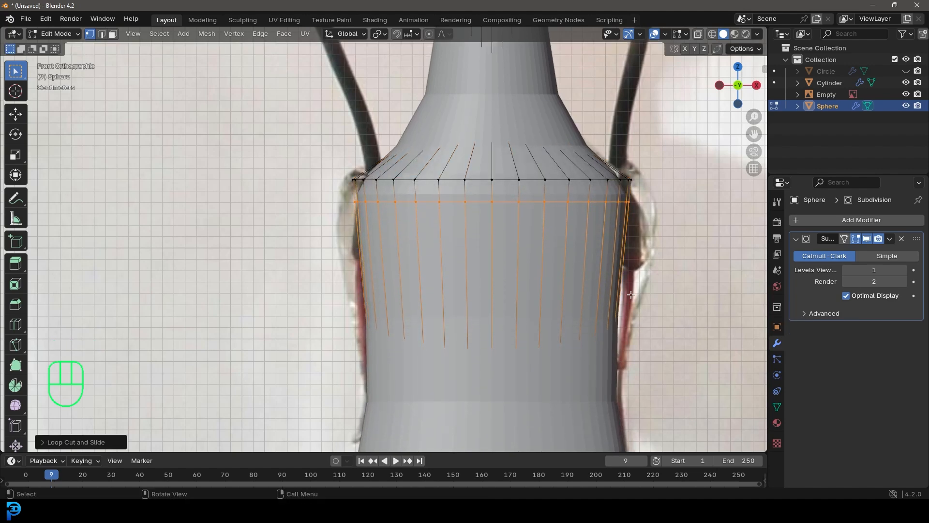
{"action": "key", "text": "s"}
{"action": "right_click", "coordinate": [657, 293]}
{"action": "key", "text": "s"}
{"action": "key", "text": "x"}
{"action": "left_click", "coordinate": [680, 290]}
Add another loop cut just below the rim of the stem's lower section and scale it along X
{"action": "scroll", "coordinate": [479, 333], "scroll_direction": "down", "scroll_amount": 7}
{"action": "middle_click_drag", "start_coordinate": [478, 334], "coordinate": [480, 237], "text": "shift"}
{"action": "scroll", "coordinate": [480, 236], "scroll_direction": "up", "scroll_amount": 4}
{"action": "key", "text": "ctrl+r"}
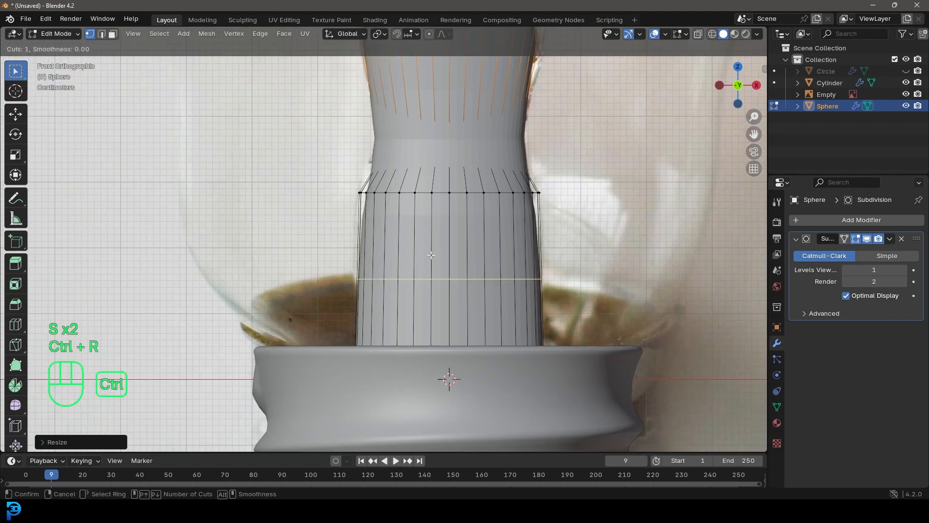
{"action": "left_click", "coordinate": [415, 266]}
{"action": "left_click", "coordinate": [415, 190]}
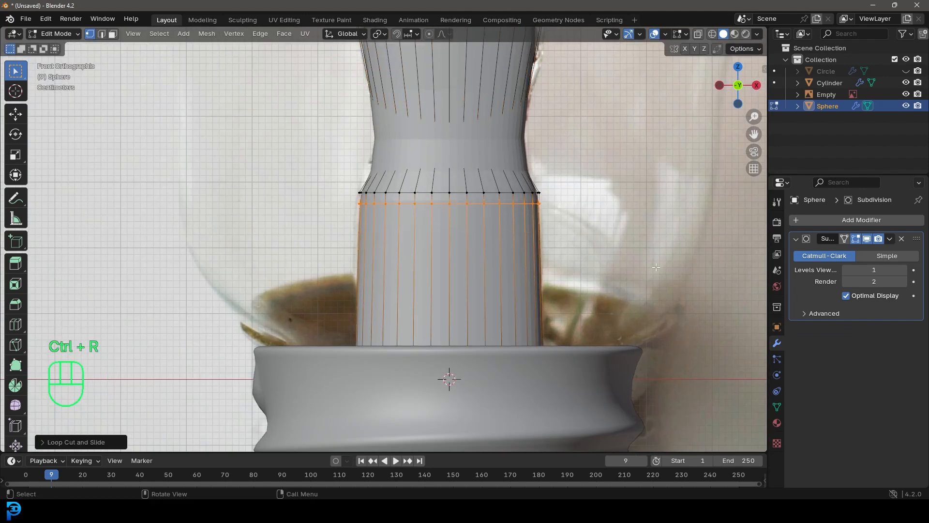
{"action": "key", "text": "s"}
{"action": "key", "text": "x"}
{"action": "left_click", "coordinate": [629, 261]}
Select the stem's open bottom edge loop and extrude it further down inside the threaded base
{"action": "scroll", "coordinate": [581, 252], "scroll_direction": "down", "scroll_amount": 6}
{"action": "middle_click_drag", "start_coordinate": [580, 251], "coordinate": [531, 227]}
{"action": "middle_click_drag", "start_coordinate": [475, 221], "coordinate": [470, 245], "text": "shift"}
{"action": "scroll", "coordinate": [465, 251], "scroll_direction": "up", "scroll_amount": 3}
{"action": "key", "text": "alt+a"}
{"action": "left_click", "coordinate": [415, 325], "text": "alt+shift"}
{"action": "key", "text": "e"}
{"action": "left_click", "coordinate": [412, 264]}
{"action": "scroll", "coordinate": [411, 264], "scroll_direction": "down", "scroll_amount": 1}
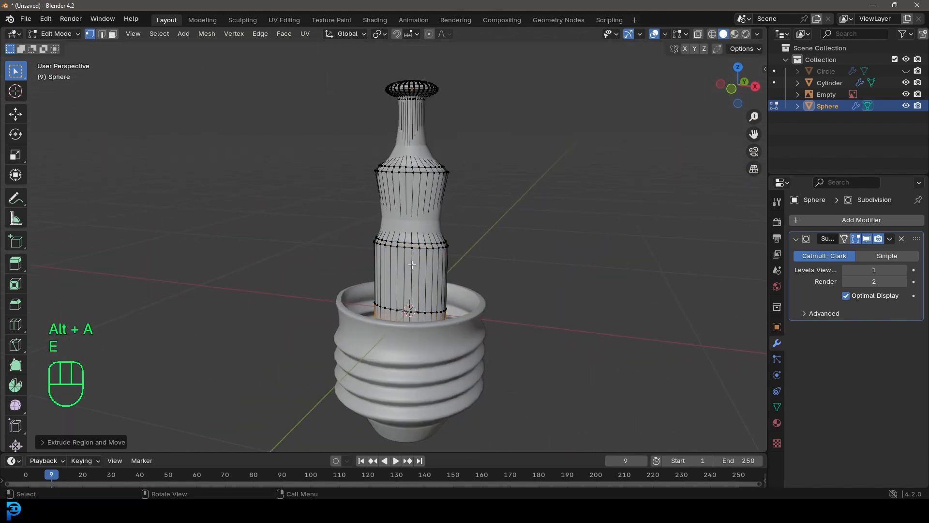
Leave Edit Mode and apply Shade Smooth to the stem
{"action": "scroll", "coordinate": [412, 264], "scroll_direction": "down", "scroll_amount": 2}
{"action": "middle_click_drag", "start_coordinate": [412, 264], "coordinate": [426, 256], "text": "shift"}
{"action": "scroll", "coordinate": [429, 256], "scroll_direction": "up", "scroll_amount": 3}
{"action": "key", "text": "Tab"}
{"action": "right_click", "coordinate": [413, 188]}
{"action": "left_click", "coordinate": [385, 165]}
{"action": "scroll", "coordinate": [512, 254], "scroll_direction": "down", "scroll_amount": 3}
{"action": "middle_click_drag", "start_coordinate": [460, 263], "coordinate": [532, 259]}
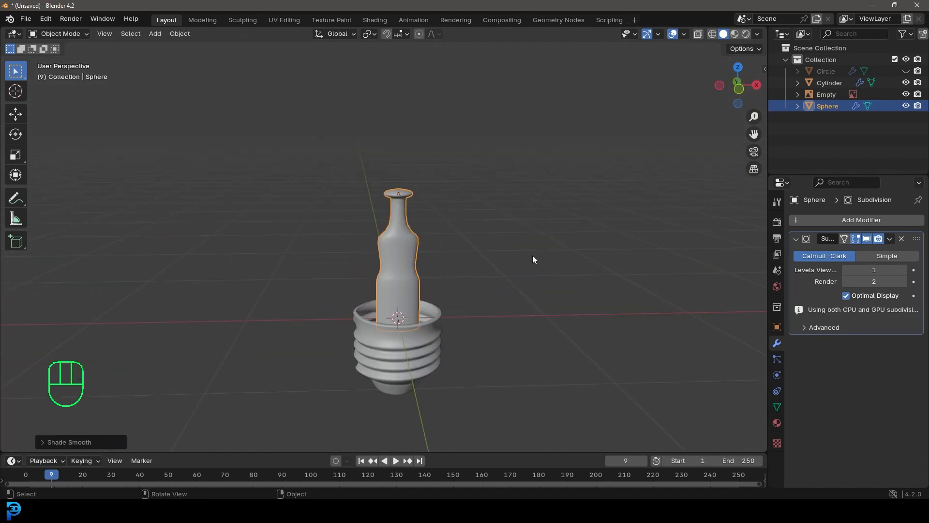
In the front view, add a Bezier curve and move it up to the height of the stem's upper shoulder
{"action": "key", "text": "KP_1"}
{"action": "scroll", "coordinate": [456, 115], "scroll_direction": "up", "scroll_amount": 2}
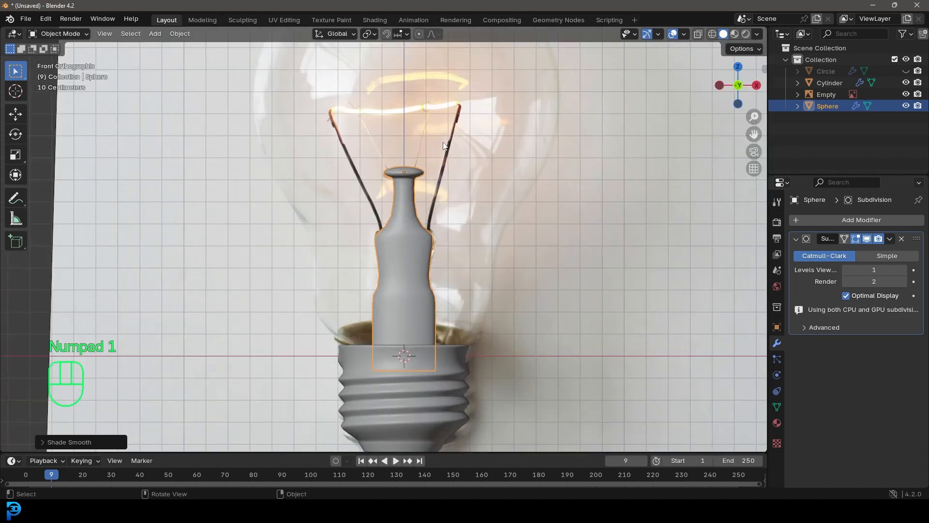
{"action": "scroll", "coordinate": [445, 145], "scroll_direction": "down", "scroll_amount": 1}
{"action": "scroll", "coordinate": [420, 189], "scroll_direction": "up", "scroll_amount": 3}
{"action": "key", "text": "shift+a"}
{"action": "mouse_move", "coordinate": [386, 192]}
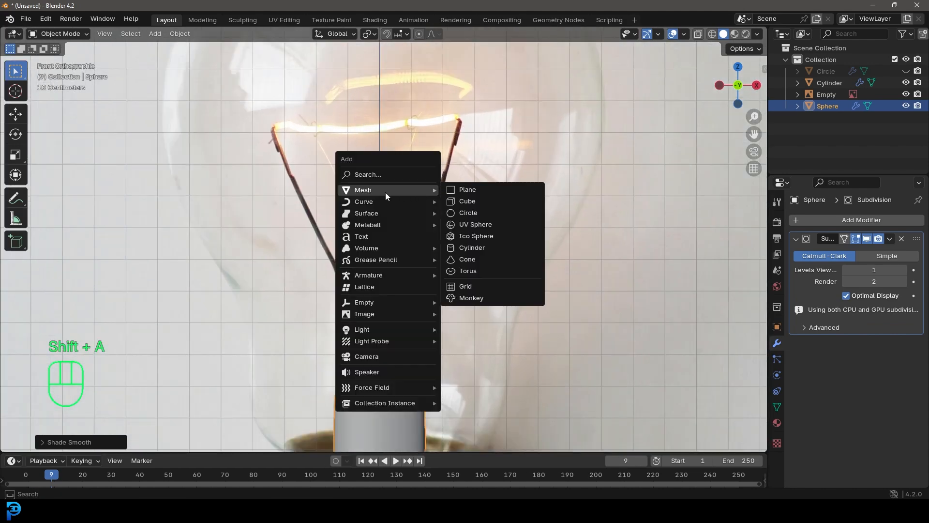
{"action": "left_click", "coordinate": [477, 201]}
{"action": "scroll", "coordinate": [408, 292], "scroll_direction": "down", "scroll_amount": 4}
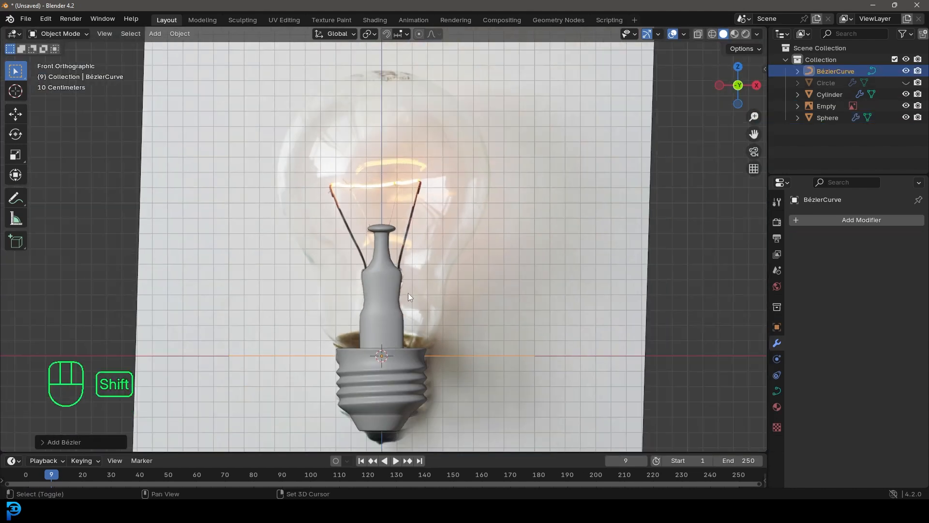
{"action": "scroll", "coordinate": [408, 293], "scroll_direction": "up", "scroll_amount": 2}
{"action": "key", "text": "g"}
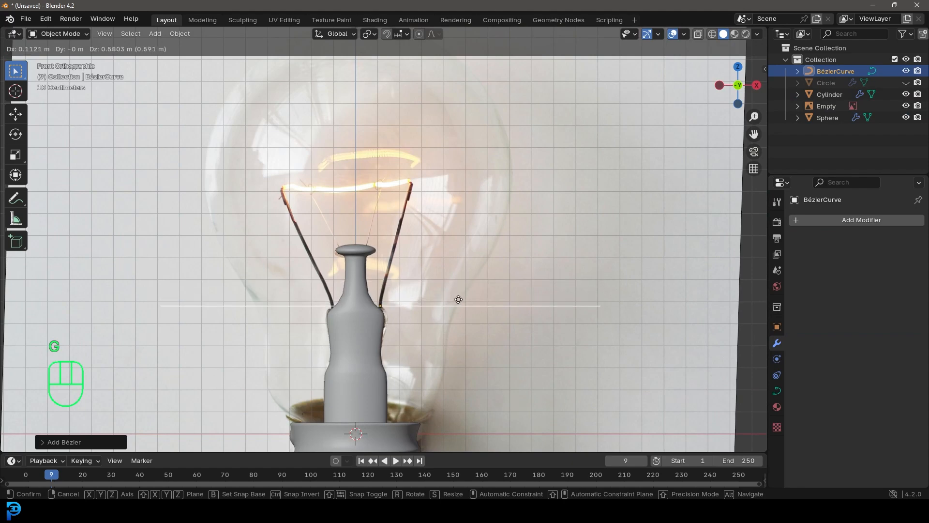
{"action": "left_click", "coordinate": [458, 300]}
Edit the Bezier curve and scale all its points along Y to flatten it into a straight line
{"action": "scroll", "coordinate": [394, 353], "scroll_direction": "up", "scroll_amount": 3}
{"action": "scroll", "coordinate": [379, 375], "scroll_direction": "down", "scroll_amount": 3}
{"action": "middle_click_drag", "start_coordinate": [394, 358], "coordinate": [354, 323]}
{"action": "key", "text": "Tab"}
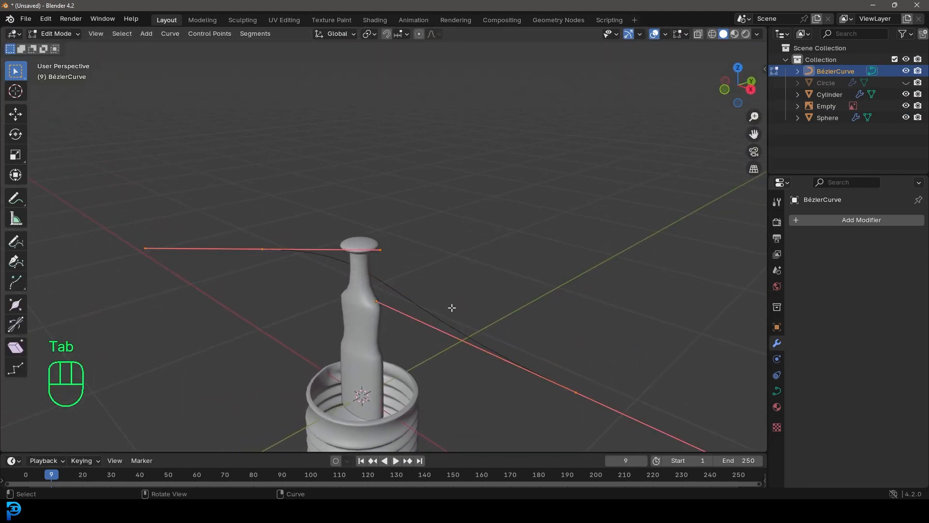
{"action": "scroll", "coordinate": [452, 306], "scroll_direction": "down", "scroll_amount": 2}
{"action": "left_click_drag", "start_coordinate": [169, 110], "coordinate": [631, 408]}
{"action": "key", "text": "s"}
{"action": "key", "text": "y"}
{"action": "left_click", "coordinate": [564, 300]}
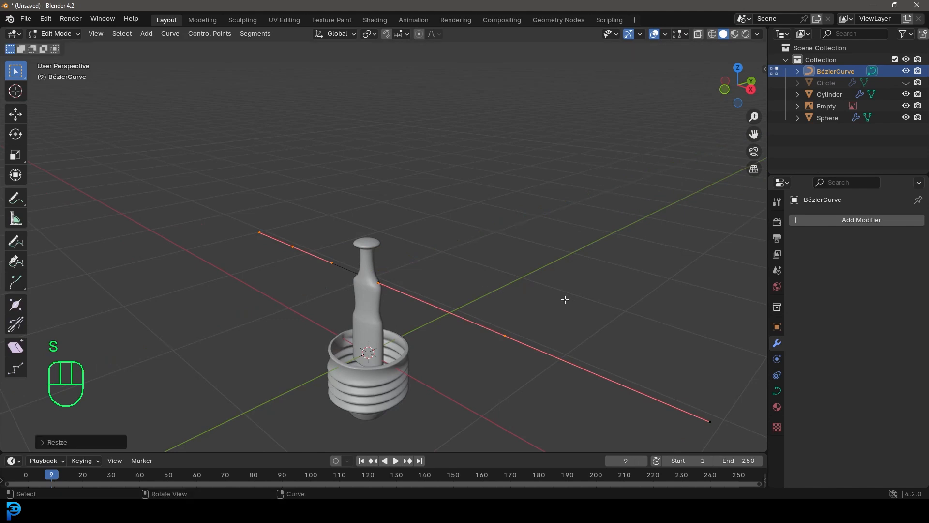
In the front view, move the curve sideways so its first point sits at the base of the right support wire
{"action": "key", "text": "KP_1"}
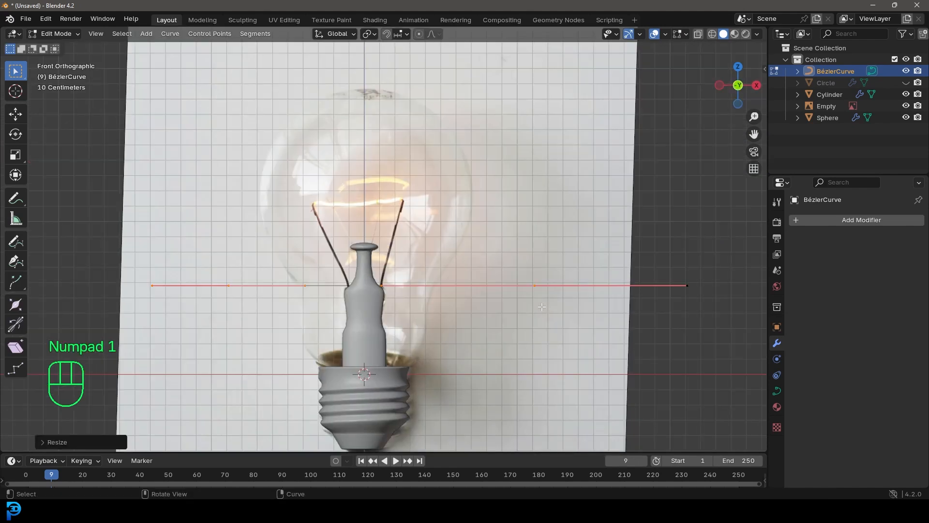
{"action": "scroll", "coordinate": [229, 303], "scroll_direction": "up", "scroll_amount": 1}
{"action": "key", "text": "g"}
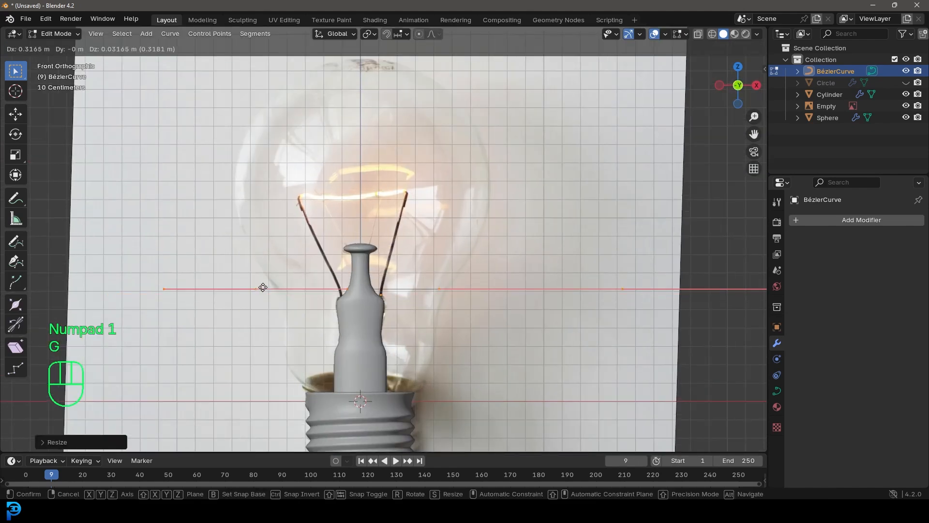
{"action": "left_click", "coordinate": [378, 295]}
Select the curve's far end point, move it up and toward the bulb, and rotate its handles to a steep diagonal
{"action": "middle_click_drag", "start_coordinate": [720, 304], "coordinate": [584, 320], "text": "shift"}
{"action": "left_click", "coordinate": [620, 313]}
{"action": "scroll", "coordinate": [566, 301], "scroll_direction": "down", "scroll_amount": 4}
{"action": "scroll", "coordinate": [522, 285], "scroll_direction": "up", "scroll_amount": 3}
{"action": "key", "text": "g"}
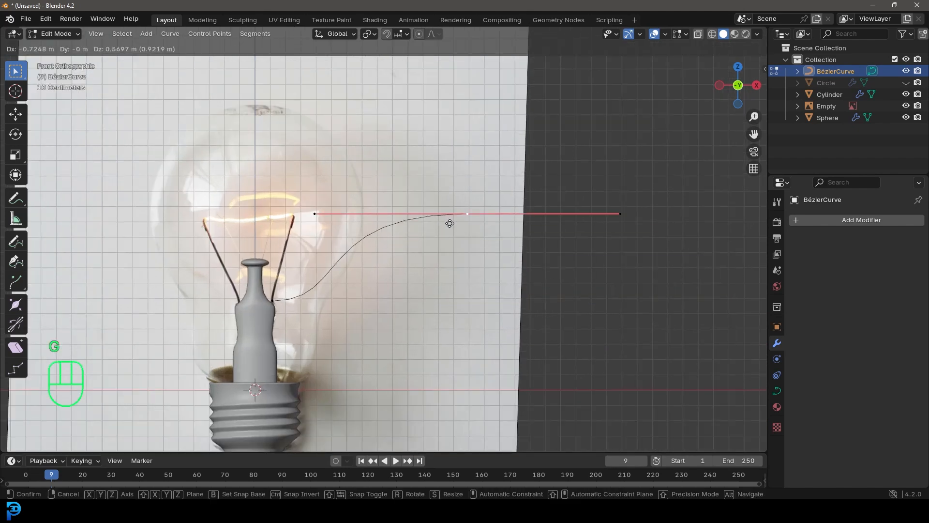
{"action": "left_click", "coordinate": [402, 228]}
{"action": "key", "text": "r"}
{"action": "left_click", "coordinate": [488, 205]}
Scale the whole curve down to about half size and move its first point back to the right wire's base
{"action": "middle_click_drag", "start_coordinate": [458, 248], "coordinate": [496, 264], "text": "shift"}
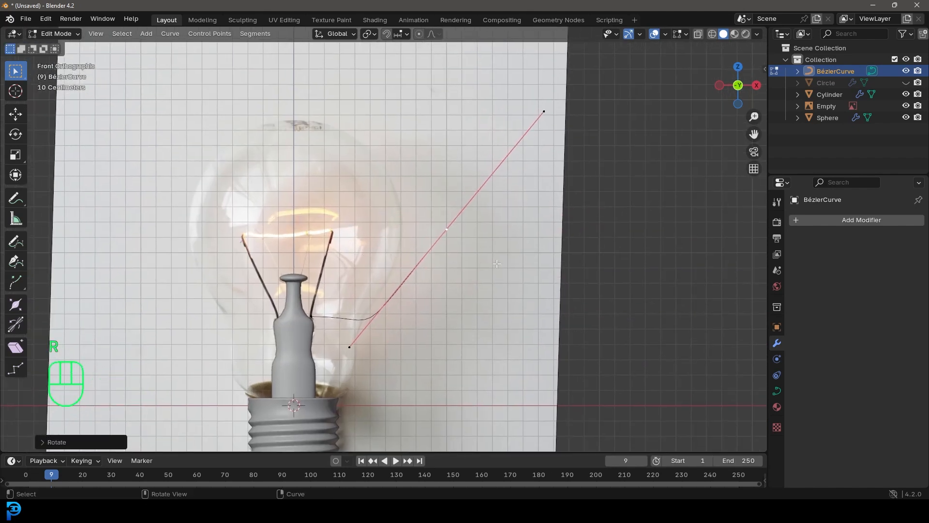
{"action": "scroll", "coordinate": [497, 263], "scroll_direction": "up", "scroll_amount": 2}
{"action": "key", "text": "a"}
{"action": "key", "text": "s"}
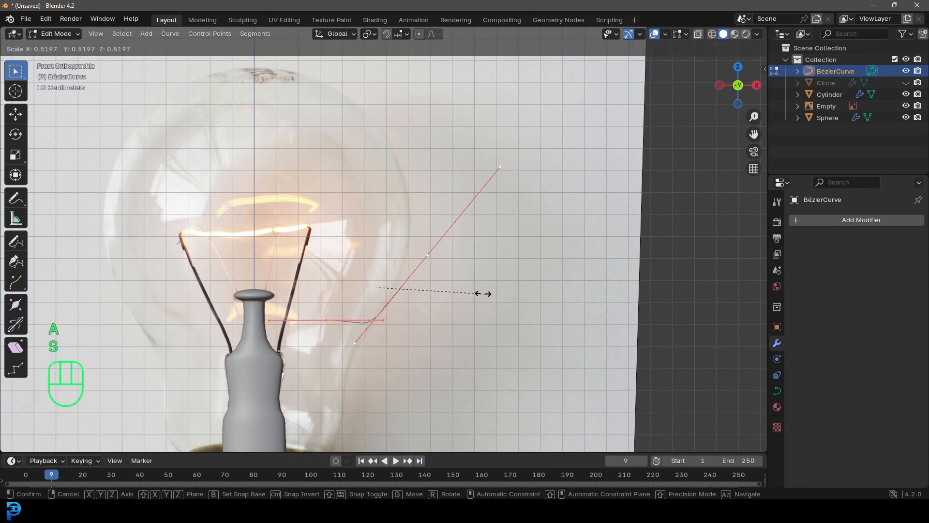
{"action": "left_click", "coordinate": [457, 291]}
{"action": "key", "text": "g"}
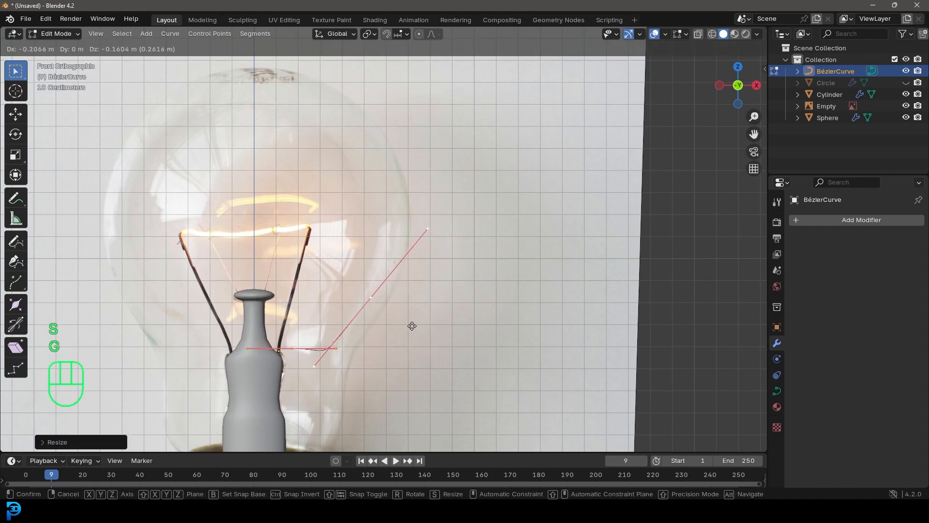
{"action": "left_click", "coordinate": [402, 328]}
Move the curve's end point to the tip of the right wire, then shrink and rotate its handles to follow the wire
{"action": "middle_click_drag", "start_coordinate": [401, 328], "coordinate": [475, 315], "text": "shift"}
{"action": "scroll", "coordinate": [474, 315], "scroll_direction": "up", "scroll_amount": 3}
{"action": "left_click", "coordinate": [467, 324]}
{"action": "key", "text": "g"}
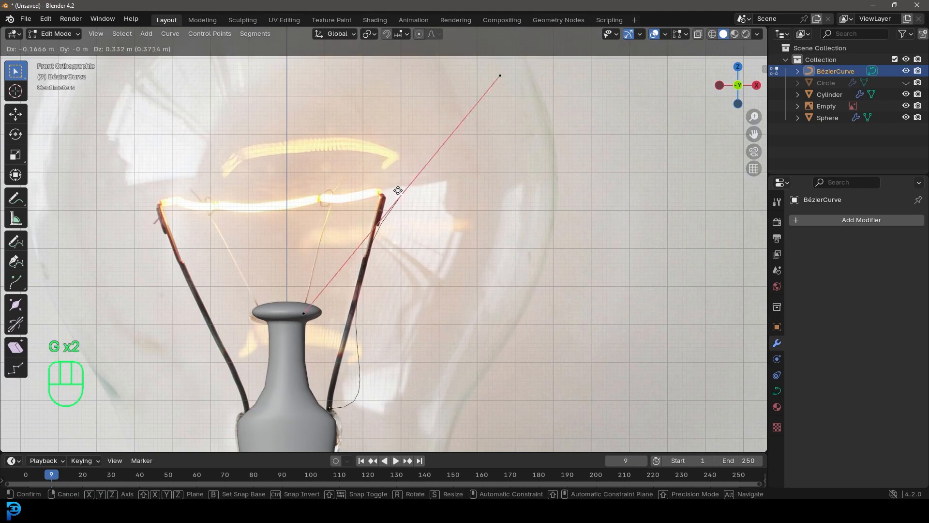
{"action": "left_click", "coordinate": [390, 197]}
{"action": "key", "text": "s"}
{"action": "left_click", "coordinate": [414, 220]}
{"action": "key", "text": "r"}
{"action": "left_click", "coordinate": [523, 199]}
Rotate the handles of the curve's lower point so the curve follows the right support wire
{"action": "left_click", "coordinate": [328, 410]}
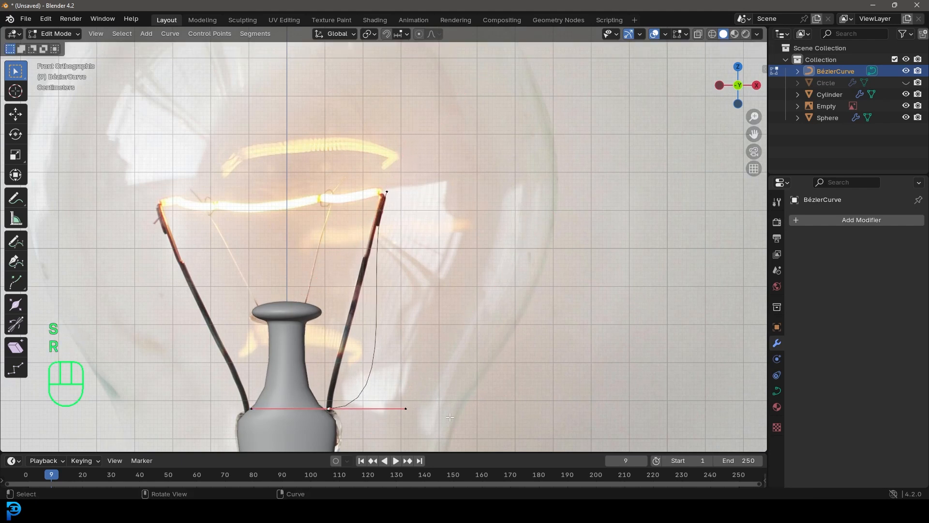
{"action": "key", "text": "r"}
{"action": "left_click", "coordinate": [352, 244]}
Leave Edit Mode and give the curve thickness with a round bevel depth of 0.006 m
{"action": "scroll", "coordinate": [351, 243], "scroll_direction": "down", "scroll_amount": 5}
{"action": "key", "text": "a"}
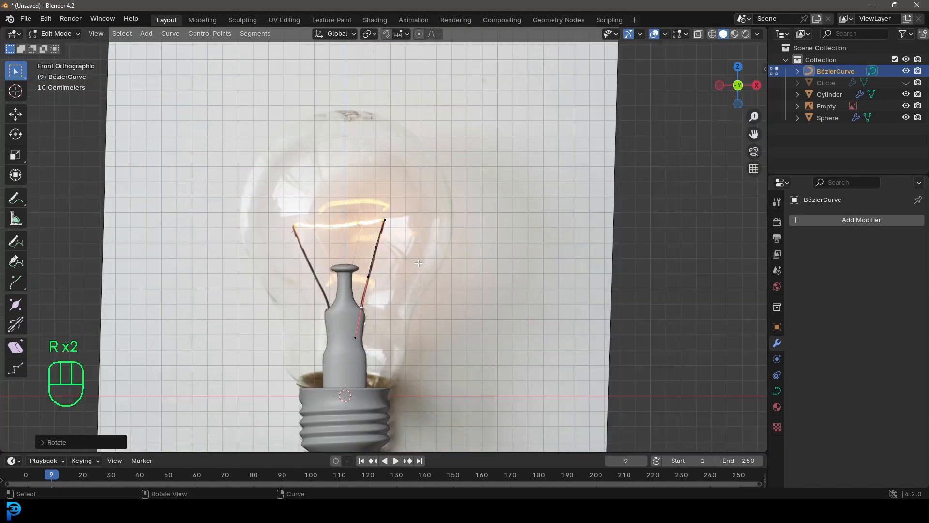
{"action": "middle_click_drag", "start_coordinate": [368, 248], "coordinate": [446, 297]}
{"action": "key", "text": "Tab"}
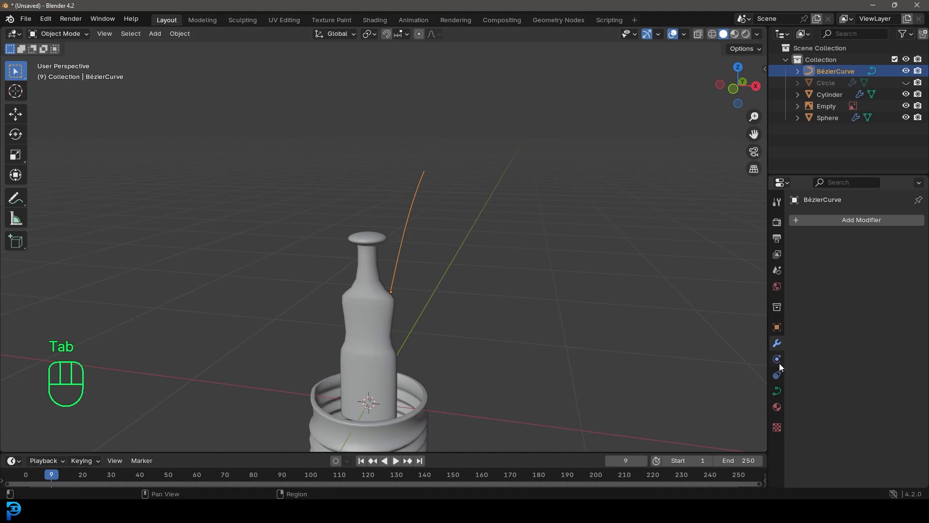
{"action": "left_click", "coordinate": [777, 391]}
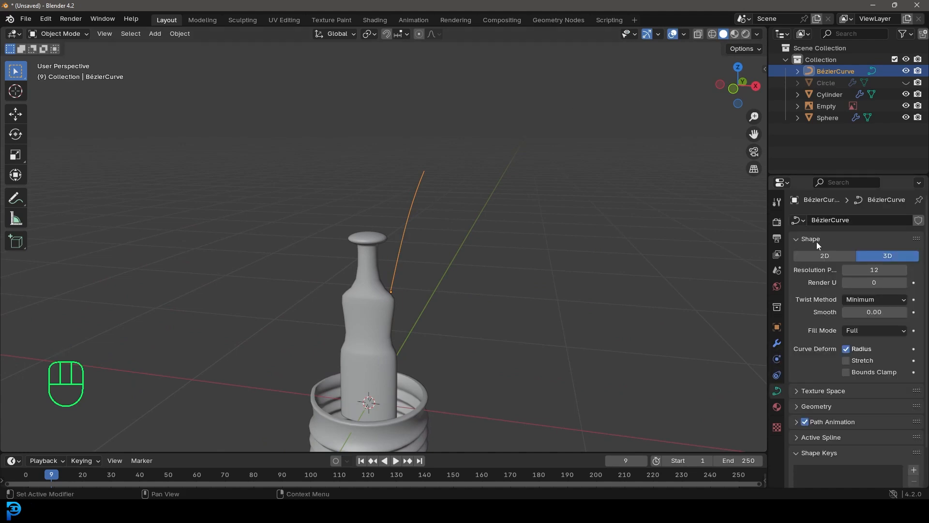
{"action": "scroll", "coordinate": [841, 240], "scroll_direction": "down", "scroll_amount": 2}
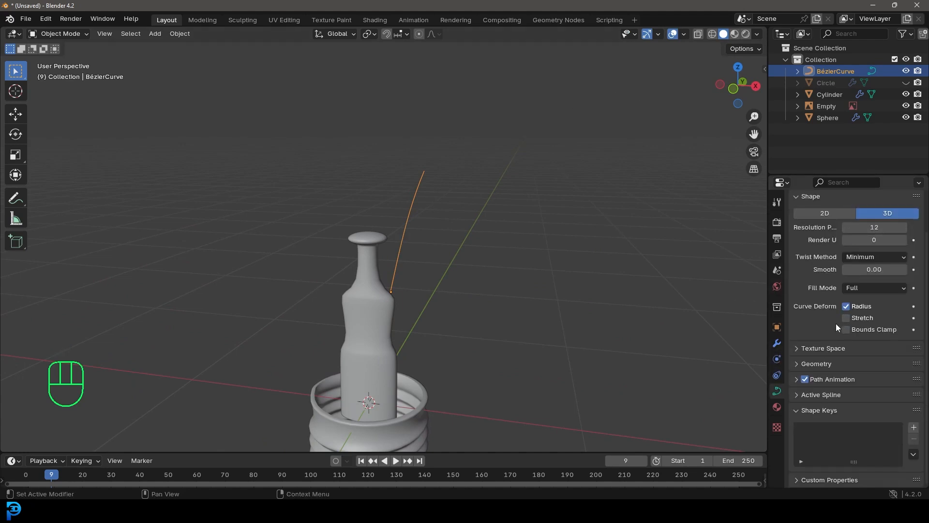
{"action": "left_click", "coordinate": [804, 365]}
{"action": "scroll", "coordinate": [810, 389], "scroll_direction": "down", "scroll_amount": 6}
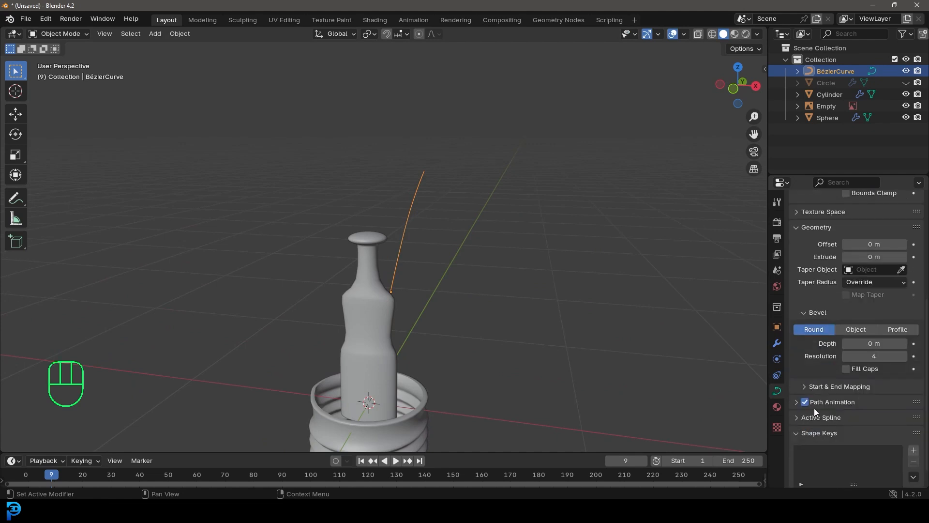
{"action": "mouse_move", "coordinate": [874, 343]}
{"action": "left_mouse_down"}
{"action": "mouse_move", "coordinate": [895, 343]}
{"action": "mouse_move", "coordinate": [881, 343]}
{"action": "left_mouse_up"}
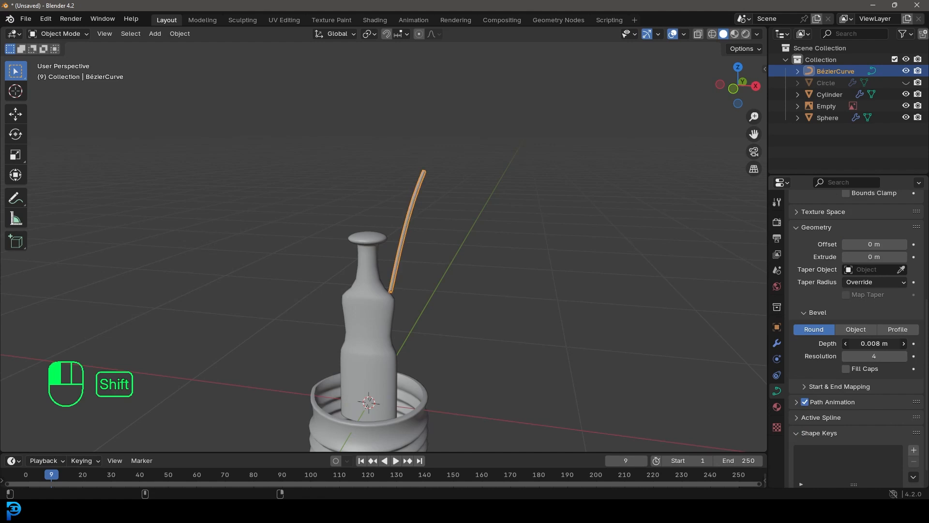
{"action": "left_click_drag", "start_coordinate": [864, 343], "coordinate": [864, 343], "text": "shift"}
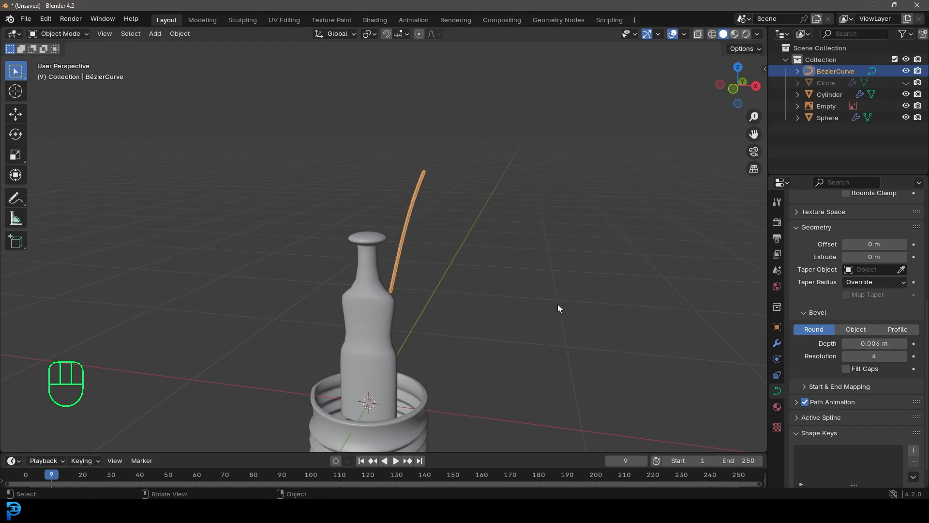
In the front view, move the wire's lower point down into the stem and rotate its handles
{"action": "key", "text": "KP_1"}
{"action": "key", "text": "Tab"}
{"action": "scroll", "coordinate": [557, 304], "scroll_direction": "up", "scroll_amount": 4}
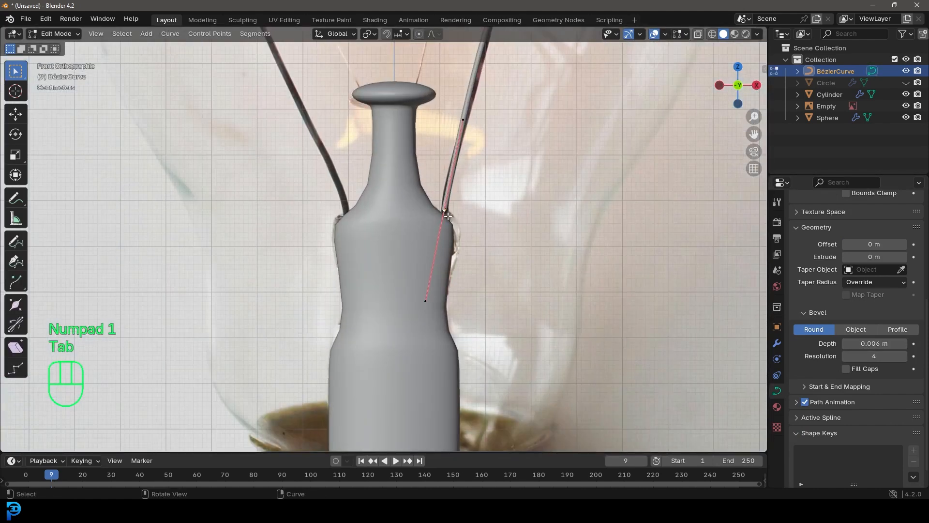
{"action": "key", "text": "g"}
{"action": "left_click", "coordinate": [440, 260]}
{"action": "key", "text": "r"}
{"action": "left_click", "coordinate": [571, 241]}
Using wireframe shading, extrude the wire's lower end about 0.6 m down into the threaded base, then return to solid shading
{"action": "middle_click_drag", "start_coordinate": [463, 313], "coordinate": [478, 221], "text": "shift"}
{"action": "key", "text": "z"}
{"action": "left_click", "coordinate": [417, 224]}
{"action": "middle_click_drag", "start_coordinate": [416, 244], "coordinate": [413, 215], "text": "shift"}
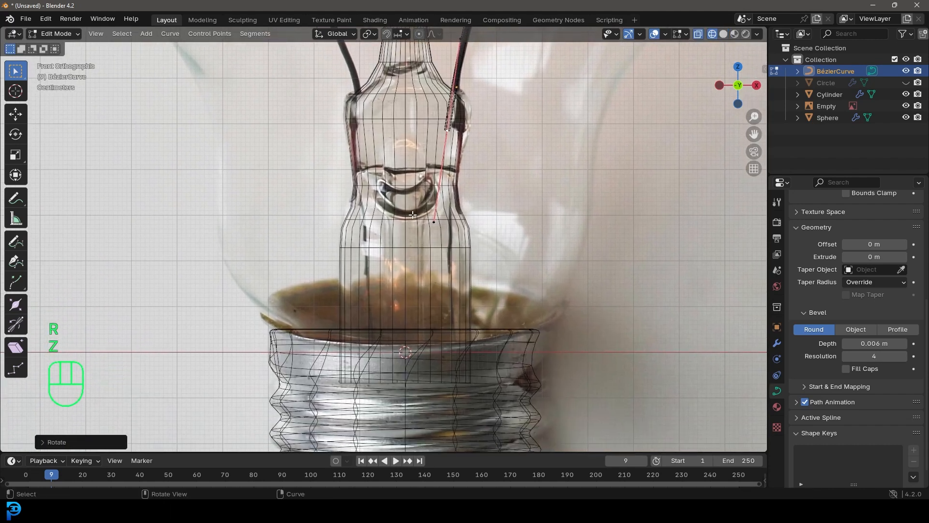
{"action": "key", "text": "e"}
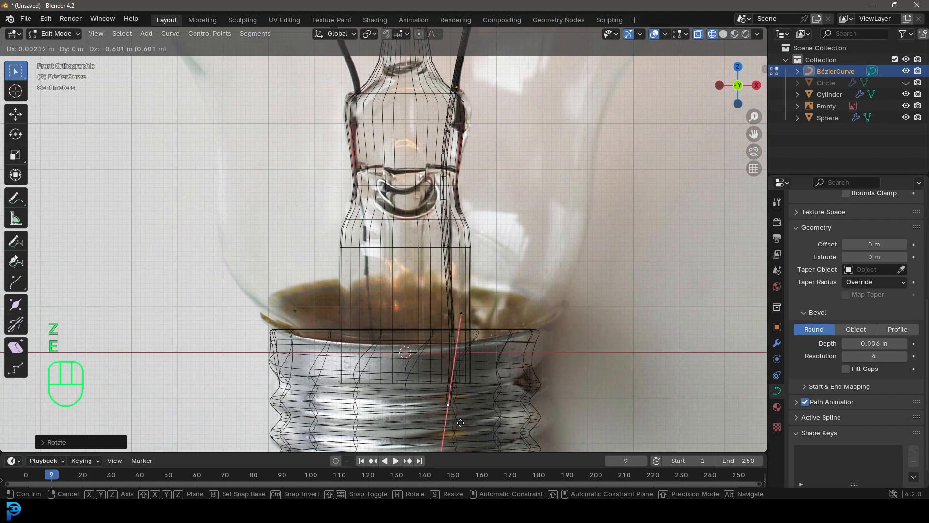
{"action": "left_click", "coordinate": [460, 422]}
{"action": "key", "text": "z"}
{"action": "left_click", "coordinate": [556, 260]}
{"action": "scroll", "coordinate": [475, 148], "scroll_direction": "down", "scroll_amount": 3}
{"action": "mouse_move", "coordinate": [463, 107]}
{"action": "middle_mouse_down", "text": "shift"}
{"action": "mouse_move", "coordinate": [441, 241]}
{"action": "mouse_move", "coordinate": [417, 251]}
{"action": "mouse_move", "coordinate": [437, 251]}
{"action": "middle_mouse_up", "text": "shift"}
{"action": "scroll", "coordinate": [437, 242], "scroll_direction": "up", "scroll_amount": 3}
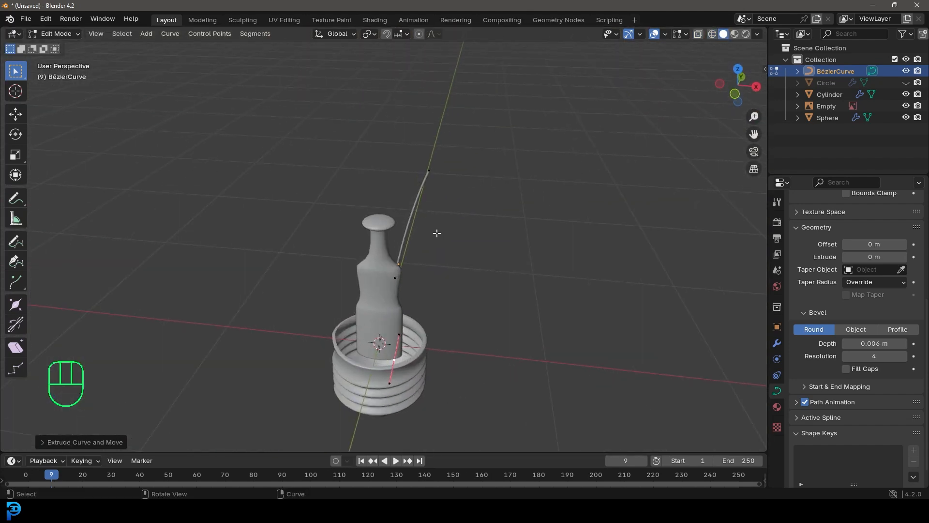
Leave Edit Mode and, in the top view, duplicate the wire, rotate it about 180° and move it to the opposite side of the stem
{"action": "key", "text": "Tab"}
{"action": "key", "text": "KP_7"}
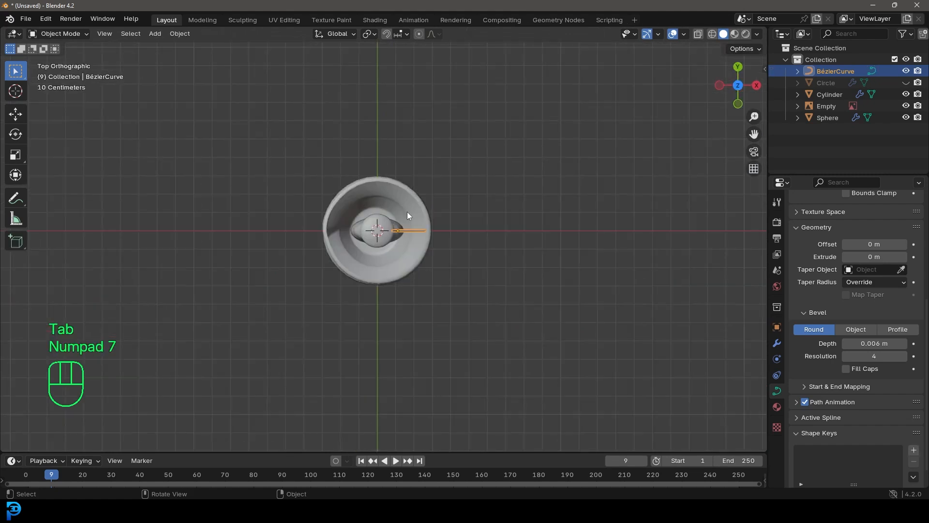
{"action": "scroll", "coordinate": [413, 222], "scroll_direction": "up", "scroll_amount": 3}
{"action": "scroll", "coordinate": [423, 226], "scroll_direction": "up", "scroll_amount": 1}
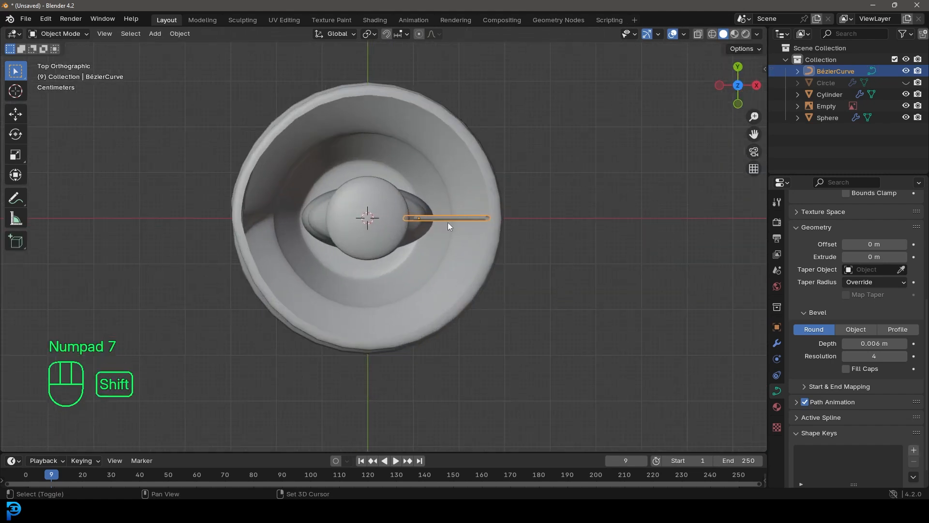
{"action": "key", "text": "shift+d"}
{"action": "key", "text": "r"}
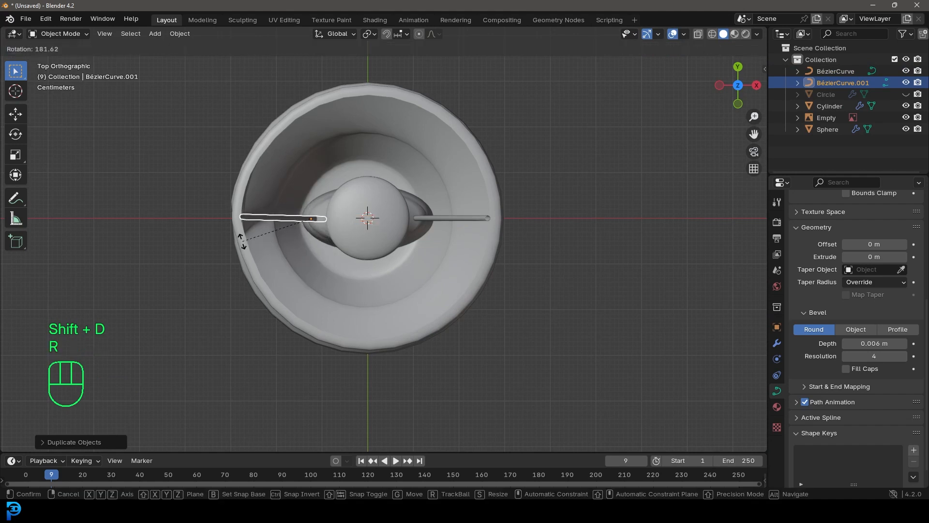
{"action": "left_click", "coordinate": [246, 242]}
{"action": "key", "text": "g"}
{"action": "left_click", "coordinate": [268, 239]}
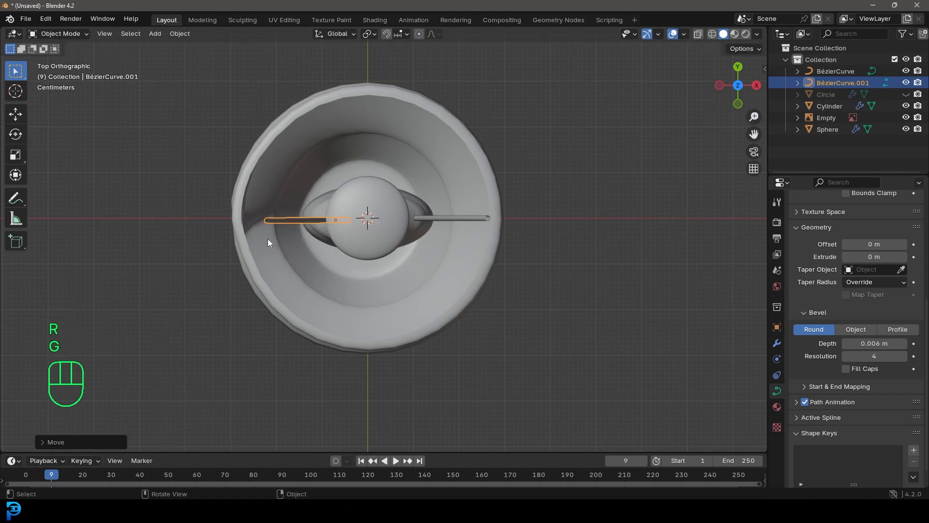
In the front view, position the duplicated wire against the left shoulder of the stem
{"action": "key", "text": "KP_1"}
{"action": "key", "text": "g"}
{"action": "scroll", "coordinate": [325, 198], "scroll_direction": "down", "scroll_amount": 3}
{"action": "scroll", "coordinate": [326, 198], "scroll_direction": "up", "scroll_amount": 3}
{"action": "left_click", "coordinate": [310, 136]}
Move the copied wire's top point out to the tip of the left support wire in the reference, then leave Edit Mode
{"action": "key", "text": "Tab"}
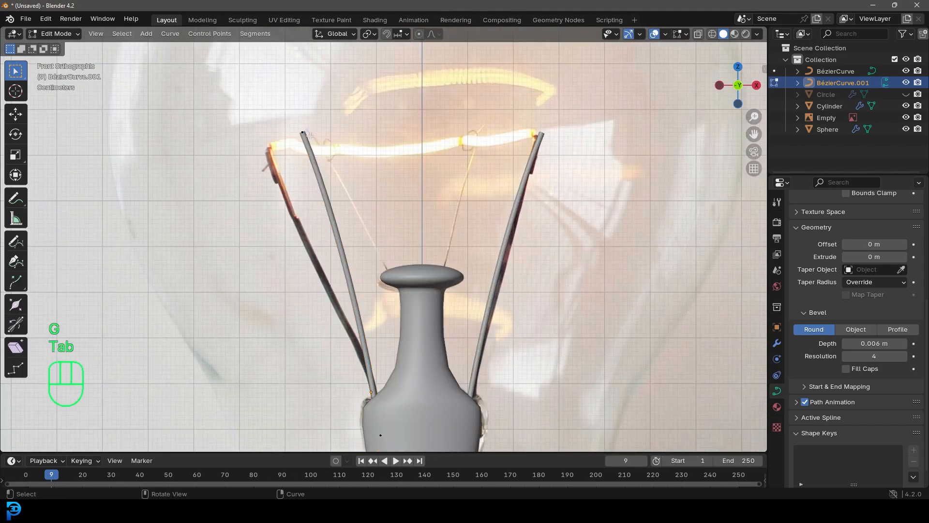
{"action": "key", "text": "g"}
{"action": "left_click", "coordinate": [320, 168]}
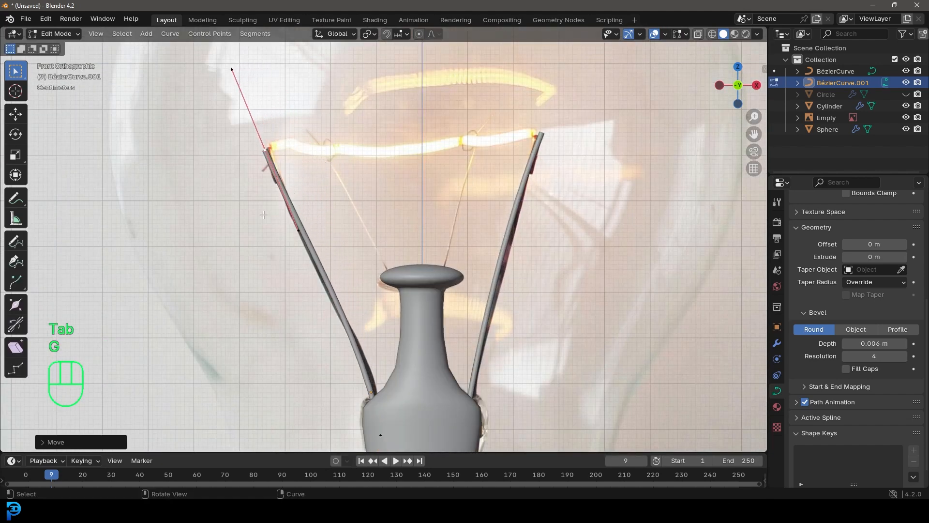
{"action": "scroll", "coordinate": [384, 273], "scroll_direction": "down", "scroll_amount": 3}
{"action": "middle_click_drag", "start_coordinate": [396, 289], "coordinate": [361, 236]}
{"action": "key", "text": "Tab"}
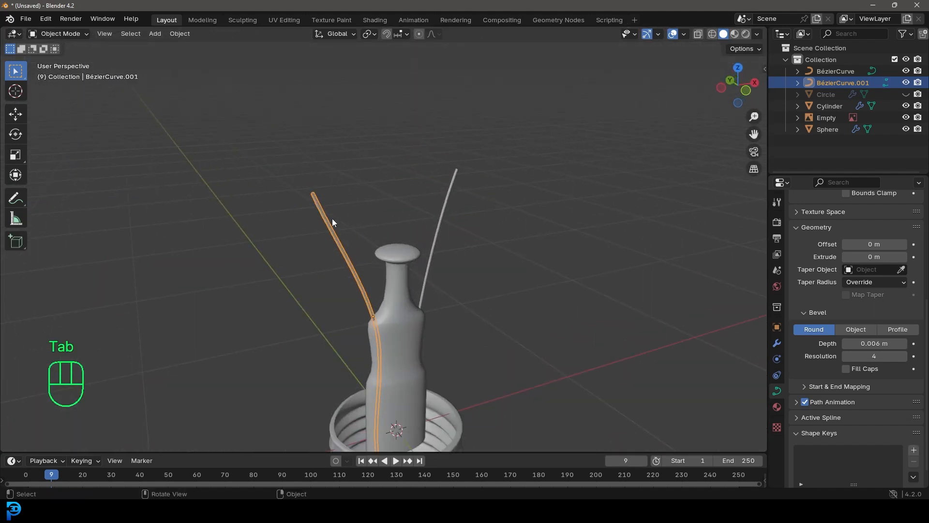
Join the left and right support wires into one curve object
{"action": "left_click", "coordinate": [459, 183], "text": "shift"}
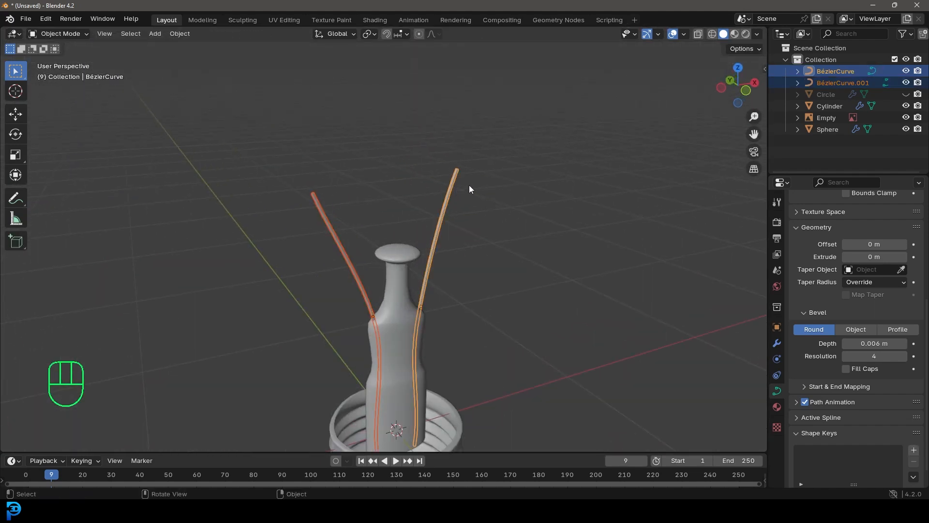
{"action": "key", "text": "ctrl+j"}
{"action": "scroll", "coordinate": [471, 205], "scroll_direction": "down", "scroll_amount": 6}
{"action": "middle_click_drag", "start_coordinate": [471, 205], "coordinate": [434, 205]}
{"action": "scroll", "coordinate": [436, 208], "scroll_direction": "up", "scroll_amount": 3}
{"action": "key", "text": "KP_1"}
{"action": "scroll", "coordinate": [436, 208], "scroll_direction": "up", "scroll_amount": 4}
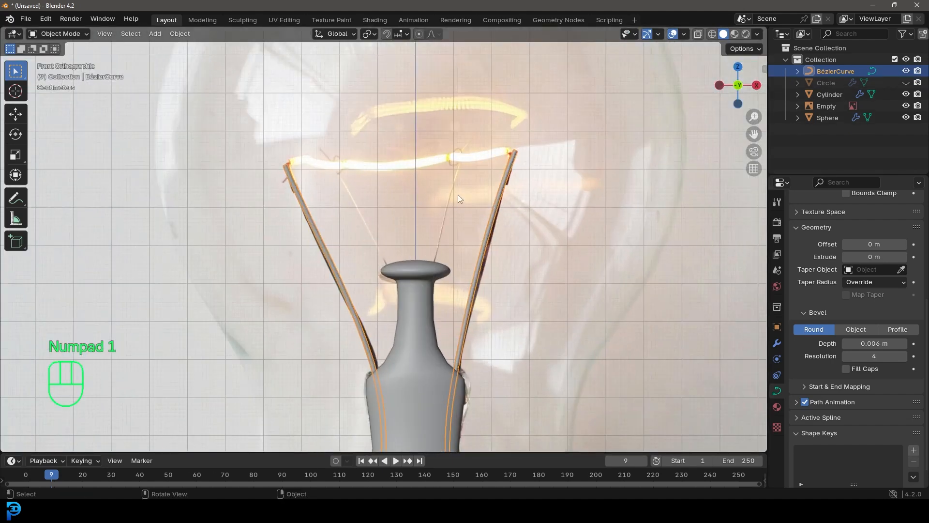
Duplicate the joined wires, scale the copy to slightly under half size and place it above the stem cap over the thin inner wires
{"action": "scroll", "coordinate": [441, 253], "scroll_direction": "down", "scroll_amount": 5}
{"action": "key", "text": "shift+d"}
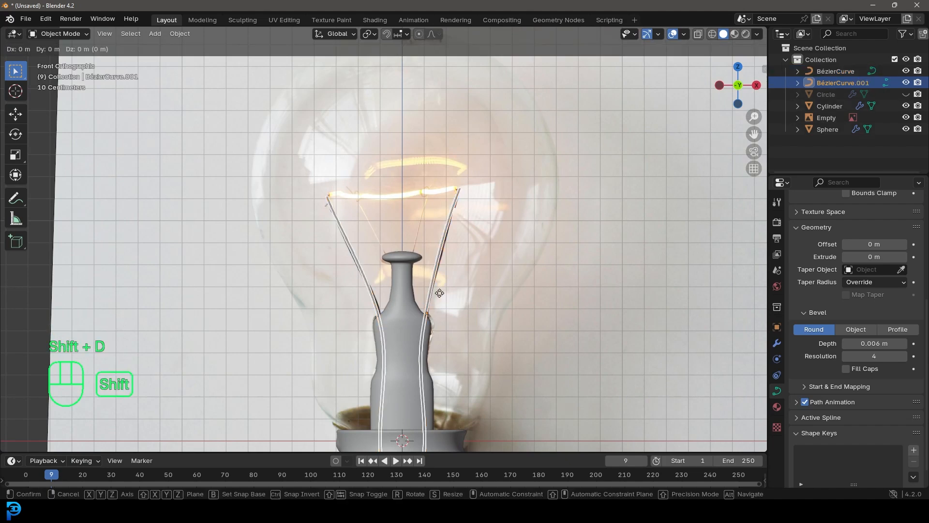
{"action": "left_click", "coordinate": [438, 150]}
{"action": "key", "text": "s"}
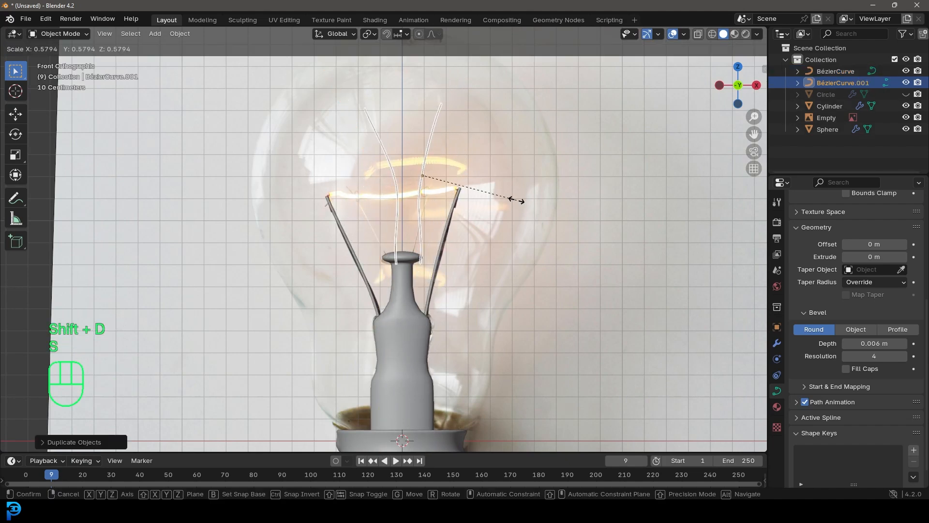
{"action": "key", "text": "g"}
{"action": "scroll", "coordinate": [494, 222], "scroll_direction": "up", "scroll_amount": 4}
{"action": "key", "text": "s"}
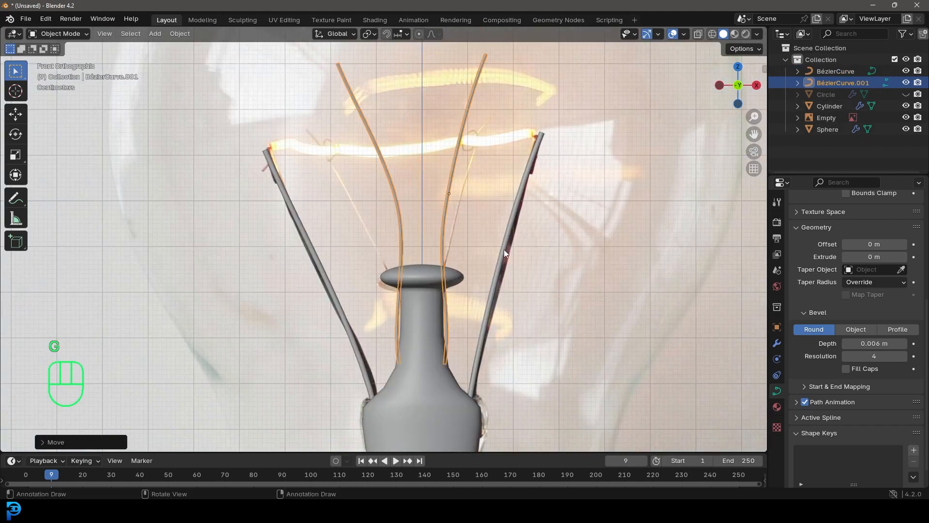
{"action": "left_click", "coordinate": [486, 245]}
{"action": "key", "text": "g"}
{"action": "left_click", "coordinate": [479, 267]}
In Edit Mode, move the right inner wire's top and lower points onto the matching thin wire in the reference
{"action": "key", "text": "Tab"}
{"action": "key", "text": "g"}
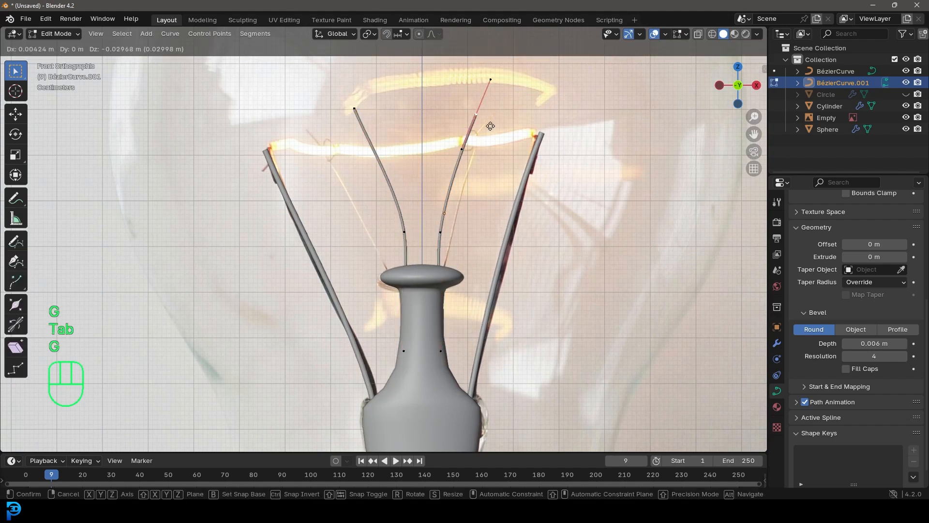
{"action": "left_click", "coordinate": [486, 155]}
{"action": "left_click", "coordinate": [441, 233]}
{"action": "key", "text": "g"}
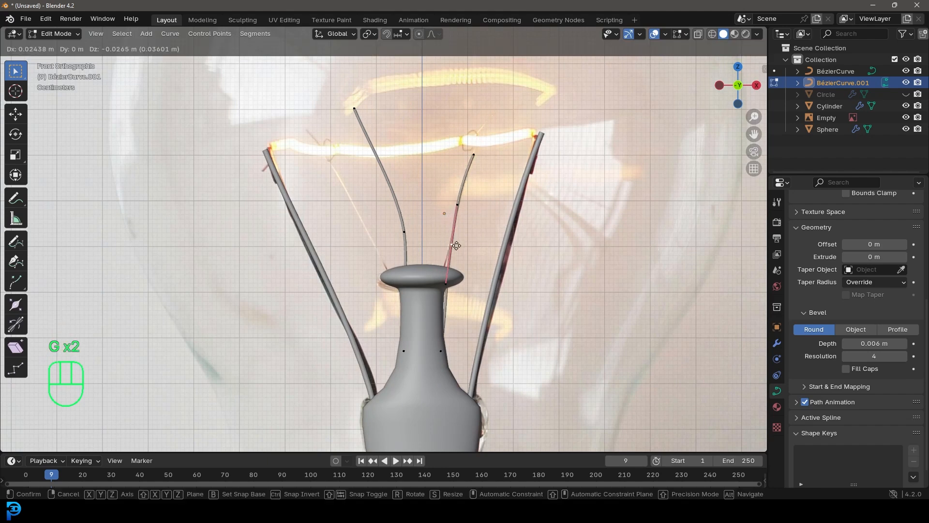
{"action": "left_click", "coordinate": [455, 246]}
Move the left inner wire's top point to just below the filament and its lower point to the left edge of the stem cap
{"action": "left_click", "coordinate": [354, 110]}
{"action": "key", "text": "g"}
{"action": "left_click", "coordinate": [327, 146]}
{"action": "left_click", "coordinate": [404, 232]}
{"action": "key", "text": "g"}
{"action": "left_click", "coordinate": [379, 258]}
Adjust both handles of the left inner wire's lower point so the wire runs straighter and its end sits inside the stem
{"action": "scroll", "coordinate": [378, 258], "scroll_direction": "up", "scroll_amount": 4}
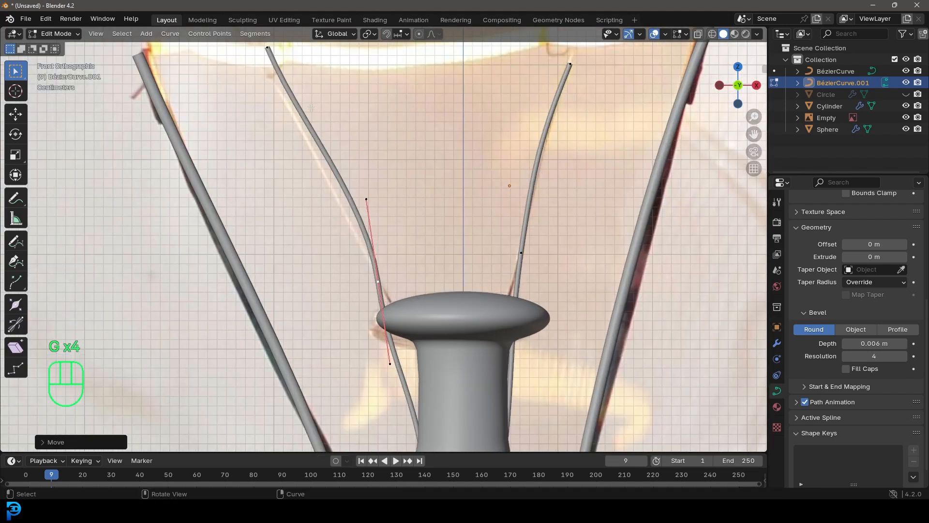
{"action": "left_click", "coordinate": [360, 208]}
{"action": "key", "text": "g"}
{"action": "left_click", "coordinate": [376, 212]}
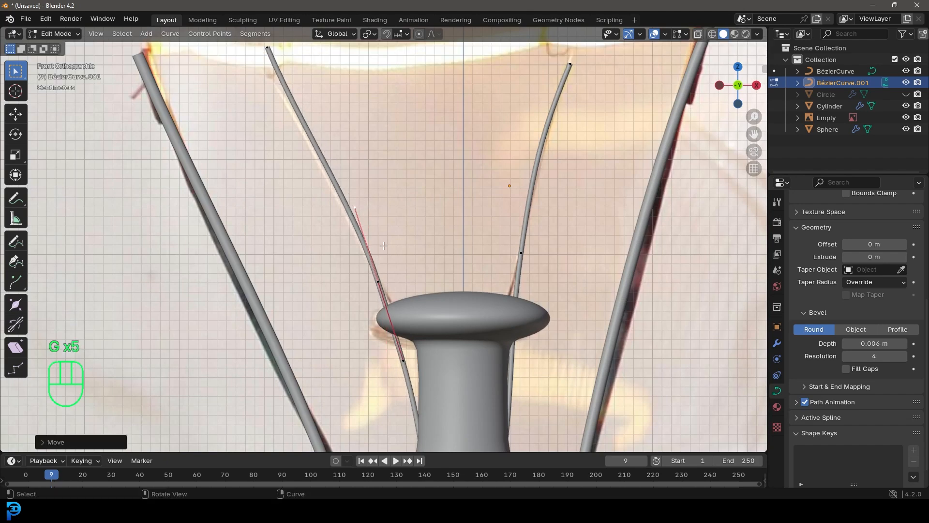
{"action": "left_click", "coordinate": [402, 362]}
{"action": "key", "text": "g"}
{"action": "left_click", "coordinate": [422, 361]}
{"action": "scroll", "coordinate": [426, 244], "scroll_direction": "down", "scroll_amount": 6}
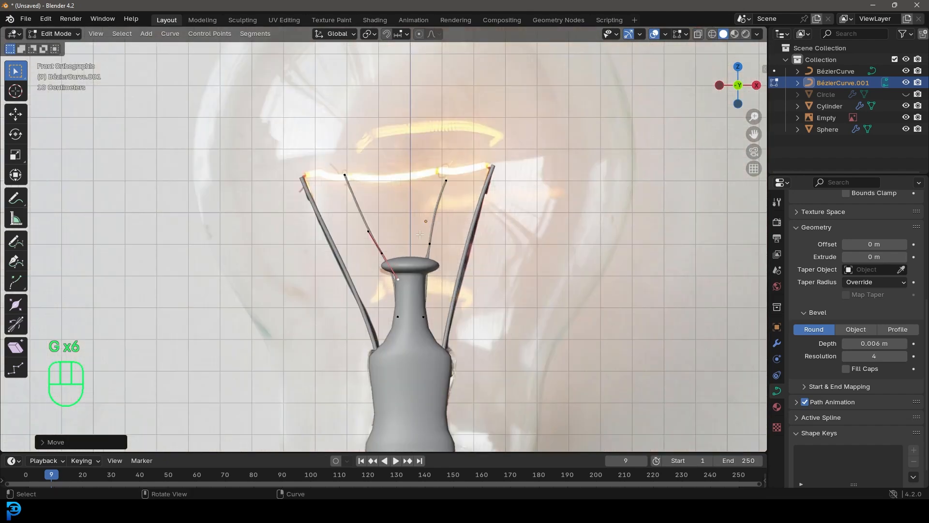
Move the right inner wire's top point up to the underside of the filament's wire loop
{"action": "middle_click_drag", "start_coordinate": [426, 243], "coordinate": [417, 304], "text": "shift"}
{"action": "scroll", "coordinate": [419, 303], "scroll_direction": "up", "scroll_amount": 4}
{"action": "left_click", "coordinate": [495, 251]}
{"action": "key", "text": "g"}
{"action": "left_click", "coordinate": [495, 243]}
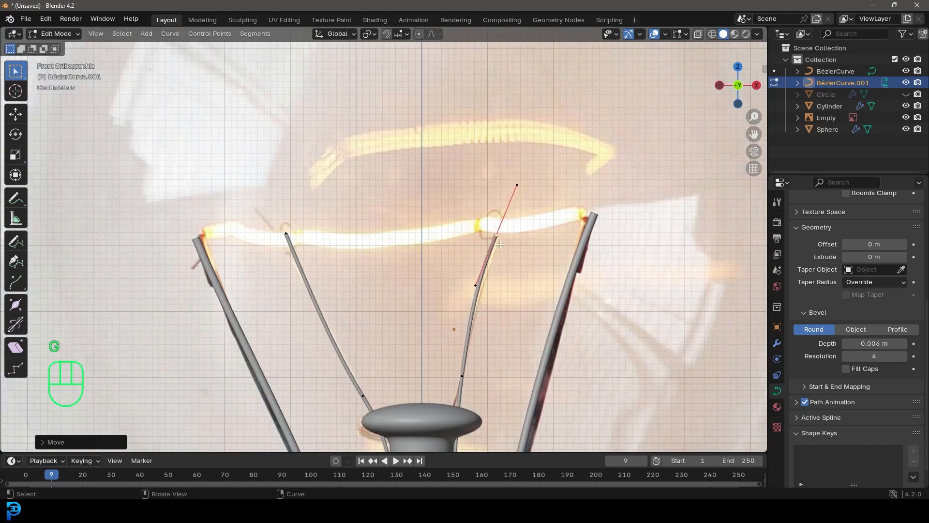
{"action": "middle_click_drag", "start_coordinate": [495, 243], "coordinate": [526, 262], "text": "shift"}
{"action": "scroll", "coordinate": [526, 263], "scroll_direction": "up", "scroll_amount": 7}
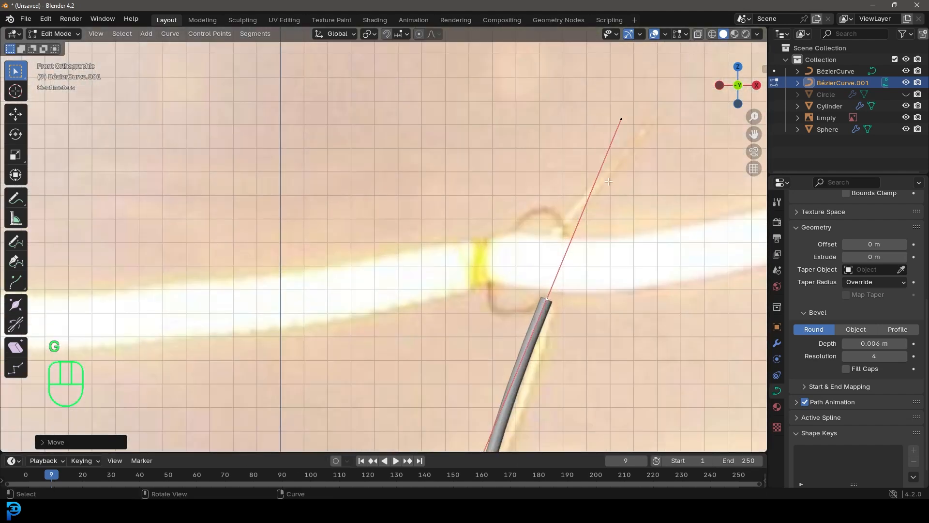
{"action": "scroll", "coordinate": [586, 229], "scroll_direction": "down", "scroll_amount": 5}
Lower the left inner wire's top point slightly to meet the filament loop, then leave Edit Mode
{"action": "middle_click_drag", "start_coordinate": [248, 274], "coordinate": [418, 269], "text": "shift"}
{"action": "scroll", "coordinate": [418, 269], "scroll_direction": "up", "scroll_amount": 2}
{"action": "left_click", "coordinate": [288, 263]}
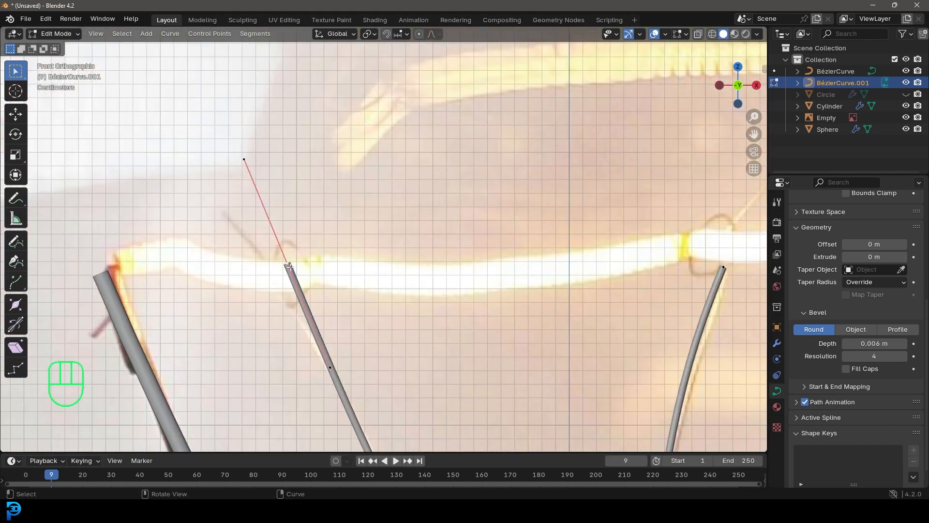
{"action": "key", "text": "g"}
{"action": "left_click", "coordinate": [543, 279]}
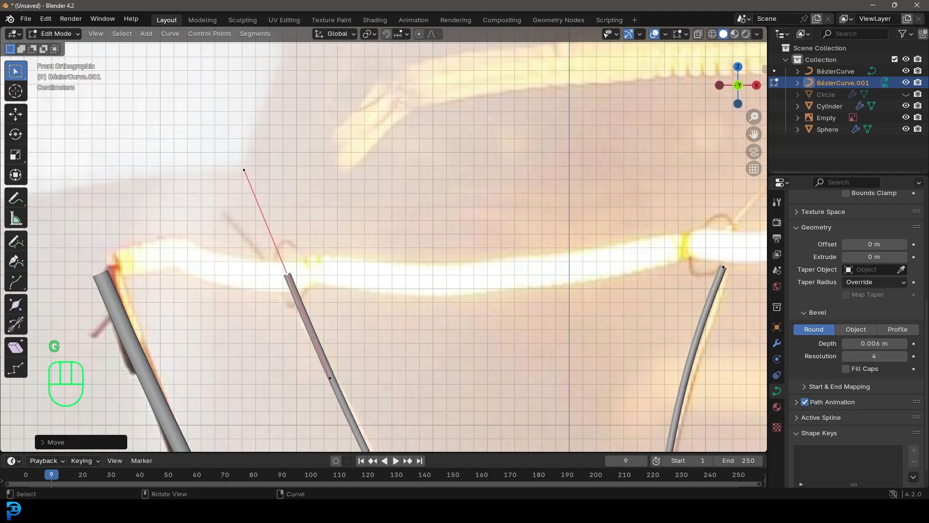
{"action": "scroll", "coordinate": [537, 357], "scroll_direction": "down", "scroll_amount": 6}
{"action": "scroll", "coordinate": [310, 277], "scroll_direction": "up", "scroll_amount": 2}
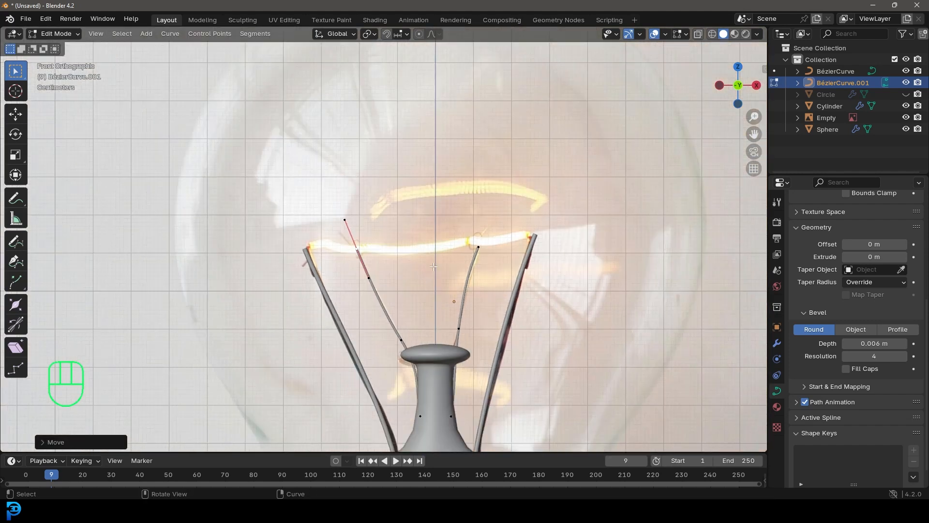
{"action": "scroll", "coordinate": [433, 266], "scroll_direction": "down", "scroll_amount": 4}
{"action": "key", "text": "Tab"}
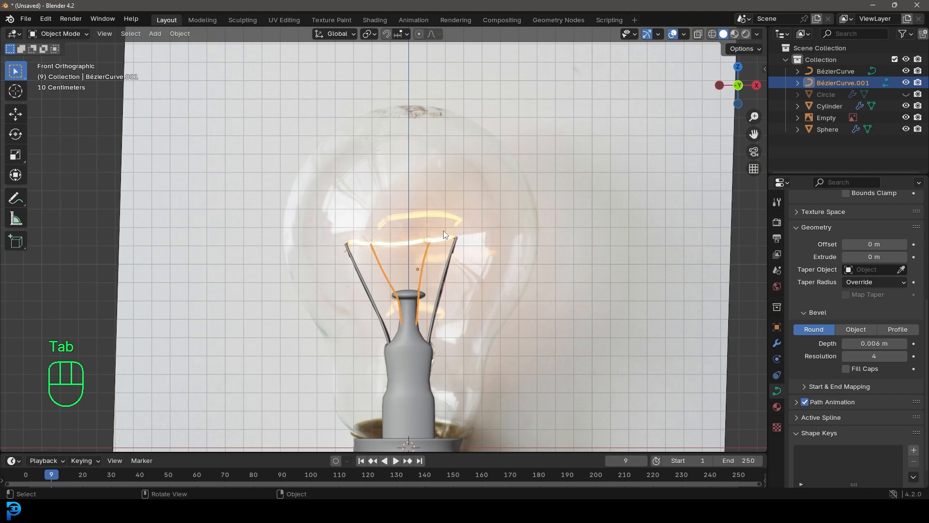
Add a Bézier curve, raise it along Z to the height of the wire tips and scale it down
{"action": "middle_click_drag", "start_coordinate": [474, 253], "coordinate": [439, 200]}
{"action": "scroll", "coordinate": [443, 275], "scroll_direction": "up", "scroll_amount": 3}
{"action": "key", "text": "alt+a"}
{"action": "key", "text": "shift+a"}
{"action": "mouse_move", "coordinate": [407, 167]}
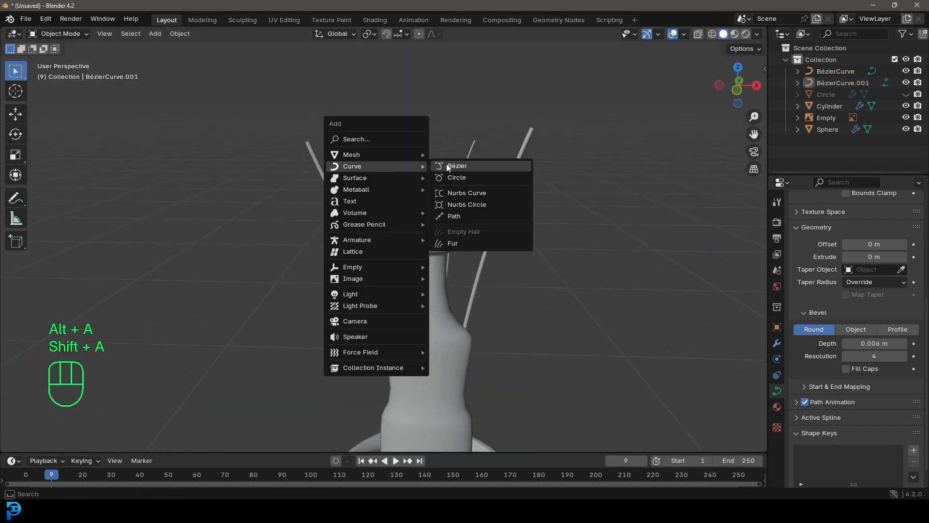
{"action": "left_click", "coordinate": [467, 165]}
{"action": "scroll", "coordinate": [472, 227], "scroll_direction": "down", "scroll_amount": 4}
{"action": "key", "text": "g"}
{"action": "key", "text": "z"}
{"action": "left_click", "coordinate": [461, 115]}
{"action": "middle_click_drag", "start_coordinate": [461, 116], "coordinate": [634, 259]}
{"action": "key", "text": "s"}
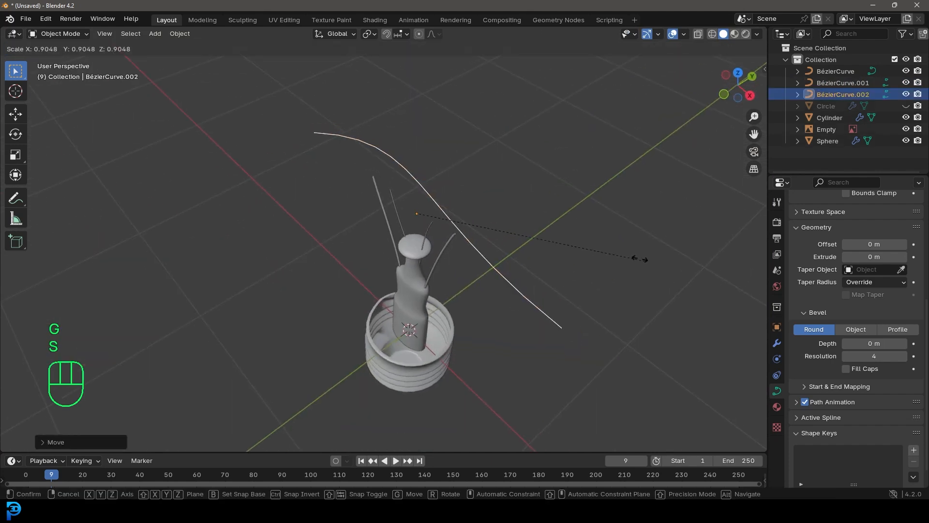
{"action": "left_click", "coordinate": [483, 222]}
In Edit Mode, select all points of the new curve and flatten them along the Y axis into a straight line
{"action": "key", "text": "Tab"}
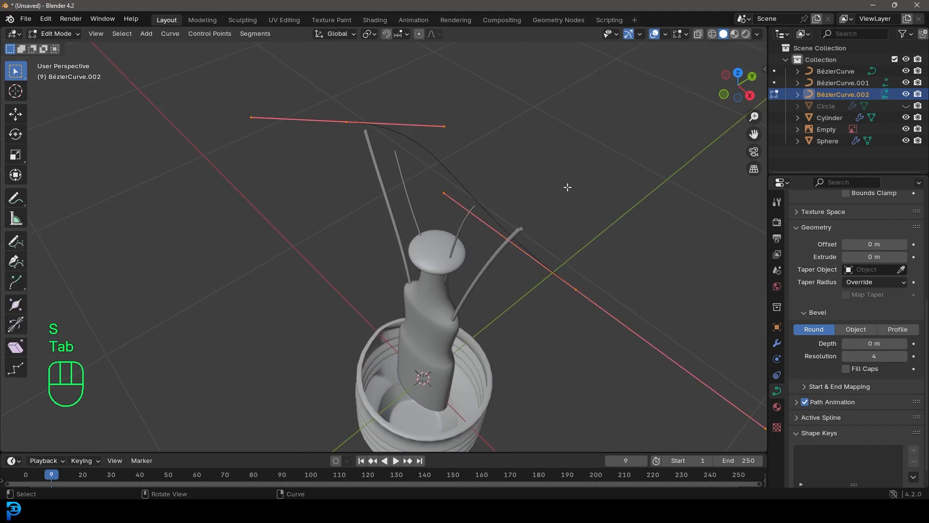
{"action": "middle_click_drag", "start_coordinate": [568, 187], "coordinate": [514, 222], "text": "shift"}
{"action": "key", "text": "a"}
{"action": "key", "text": "s"}
{"action": "key", "text": "y"}
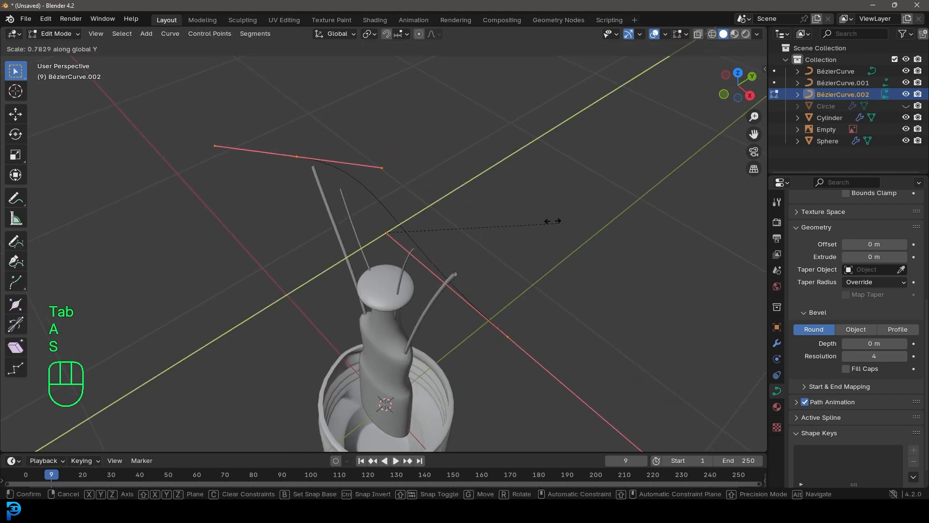
{"action": "key", "text": "s"}
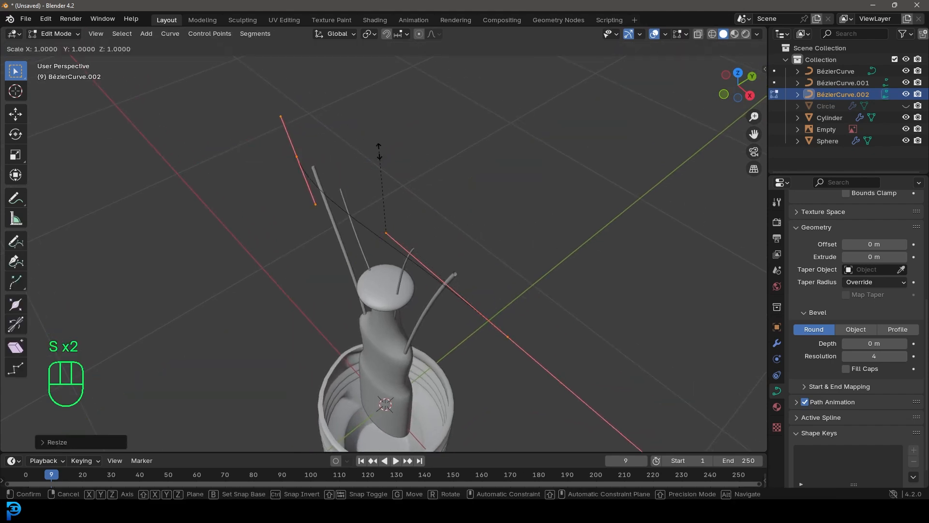
{"action": "left_click", "coordinate": [379, 150]}
{"action": "key", "text": "KP_1"}
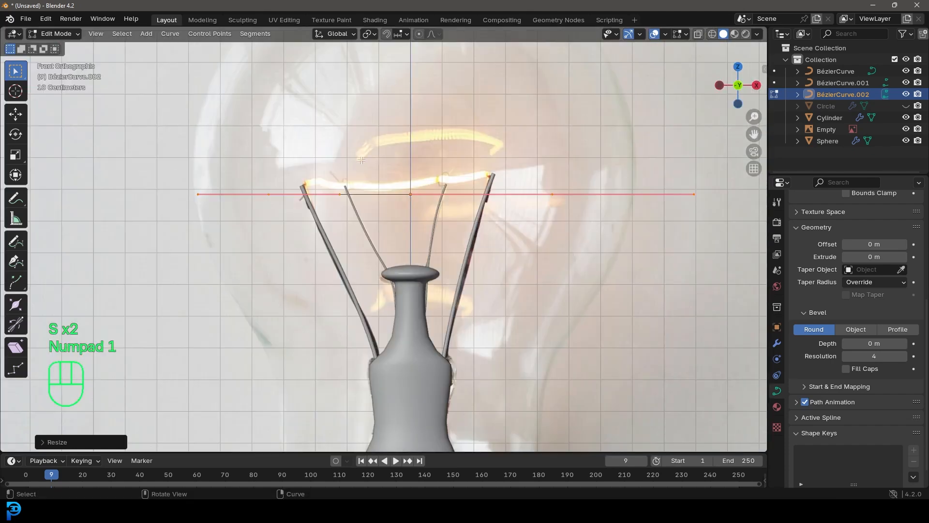
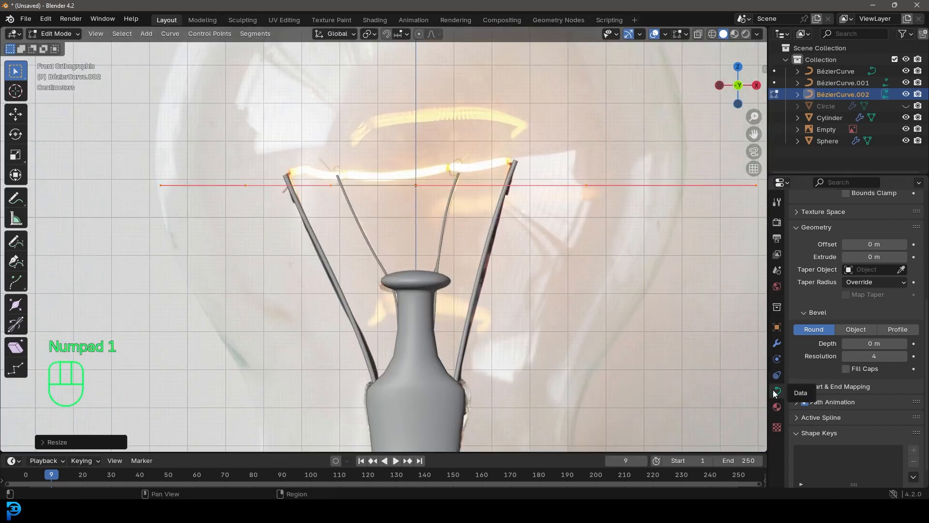
Give the filament curve a bevel depth of 0.017 m and move its left end point to the left outer wire's tip
{"action": "left_click_drag", "start_coordinate": [867, 343], "coordinate": [876, 343], "text": "shift"}
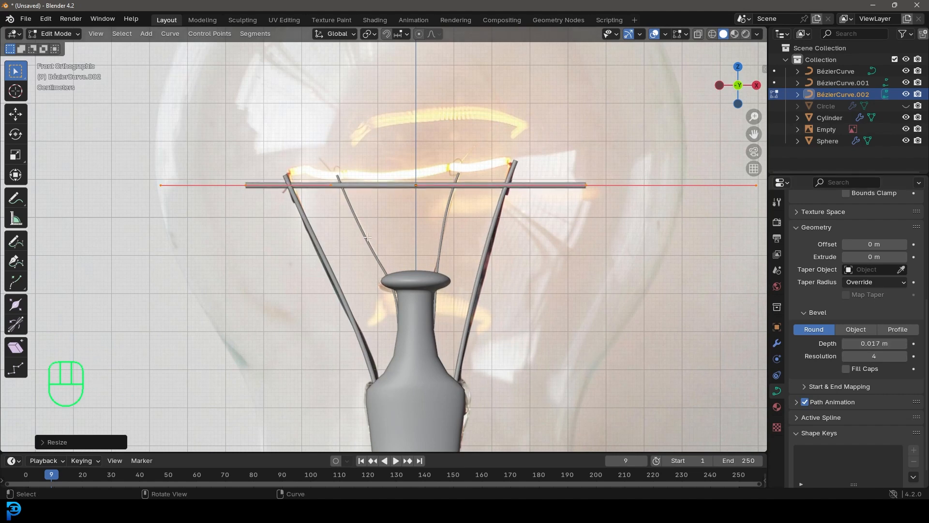
{"action": "middle_click_drag", "start_coordinate": [295, 212], "coordinate": [414, 295], "text": "shift"}
{"action": "scroll", "coordinate": [413, 295], "scroll_direction": "up", "scroll_amount": 3}
{"action": "left_click", "coordinate": [425, 290]}
{"action": "left_click", "coordinate": [352, 290]}
{"action": "key", "text": "g"}
{"action": "left_click", "coordinate": [445, 287]}
{"action": "scroll", "coordinate": [581, 267], "scroll_direction": "down", "scroll_amount": 6}
{"action": "middle_click_drag", "start_coordinate": [583, 267], "coordinate": [321, 271], "text": "shift"}
{"action": "scroll", "coordinate": [320, 271], "scroll_direction": "up", "scroll_amount": 5}
{"action": "scroll", "coordinate": [647, 301], "scroll_direction": "down", "scroll_amount": 2}
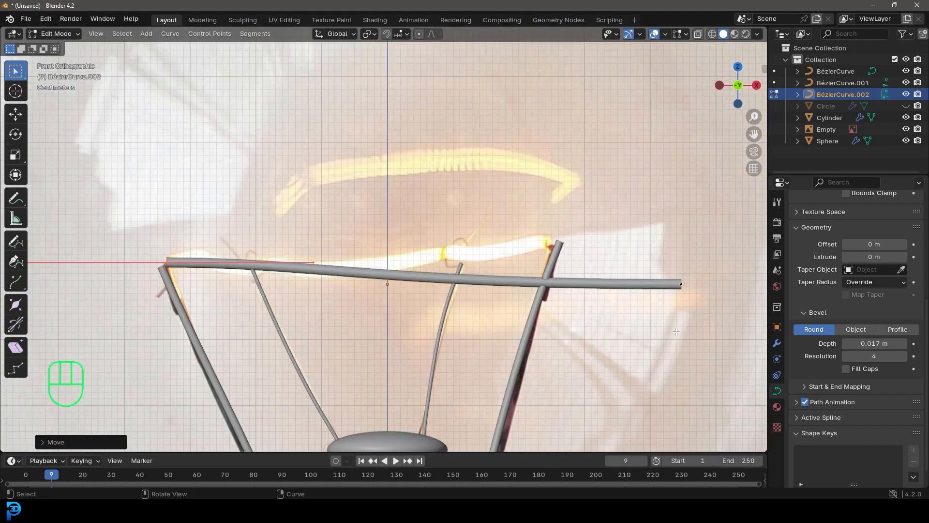
Move the filament's right end point to the right outer wire's tip and lower its inner handle to follow the glowing reference filament
{"action": "left_click", "coordinate": [650, 299]}
{"action": "left_click", "coordinate": [681, 286]}
{"action": "scroll", "coordinate": [721, 299], "scroll_direction": "up", "scroll_amount": 2}
{"action": "key", "text": "g"}
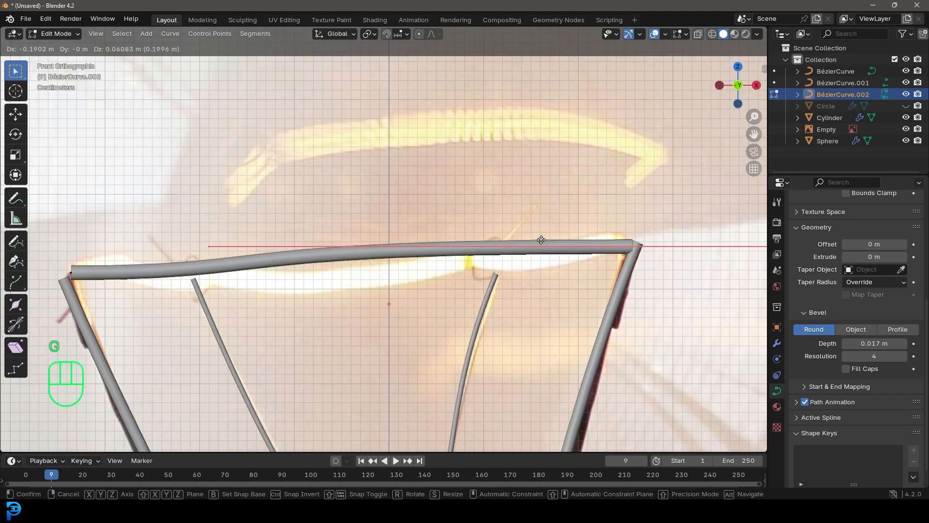
{"action": "left_click", "coordinate": [563, 241]}
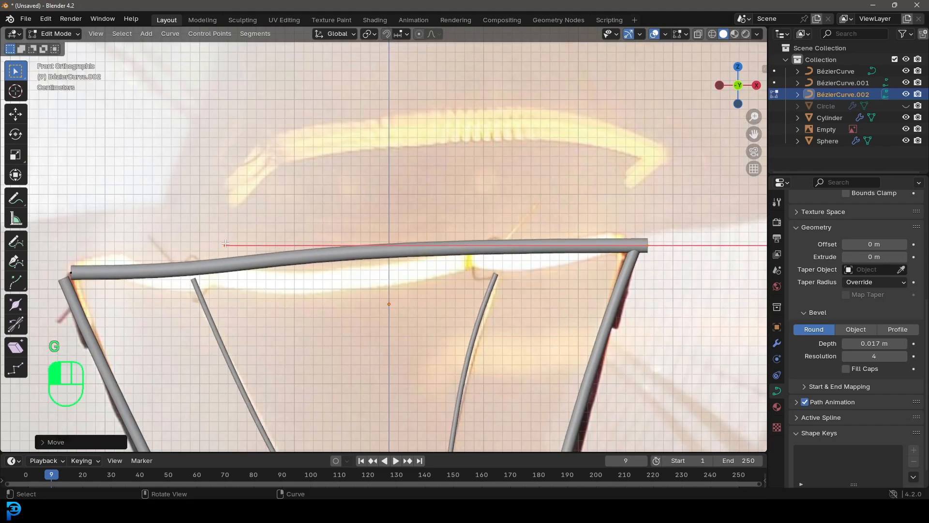
{"action": "key", "text": "g"}
{"action": "left_click", "coordinate": [305, 296]}
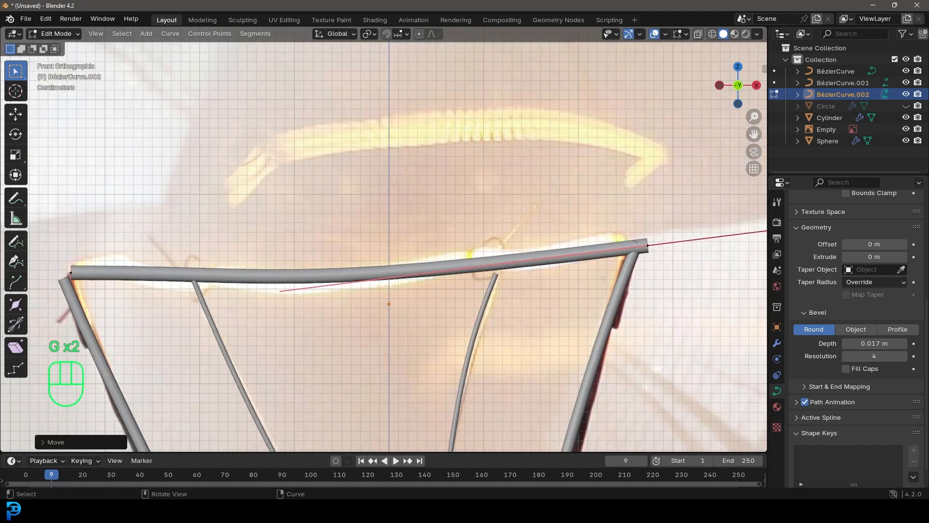
Nudge the filament's right and left end points onto the outer wire tips, then leave Edit Mode
{"action": "left_click", "coordinate": [647, 249]}
{"action": "key", "text": "g"}
{"action": "left_click", "coordinate": [646, 245]}
{"action": "scroll", "coordinate": [235, 250], "scroll_direction": "down", "scroll_amount": 3}
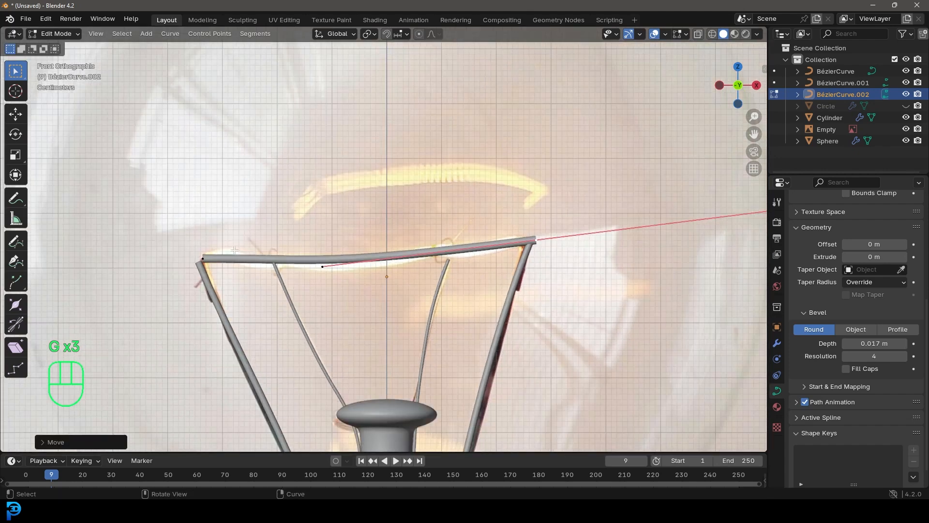
{"action": "left_click", "coordinate": [202, 258]}
{"action": "key", "text": "g"}
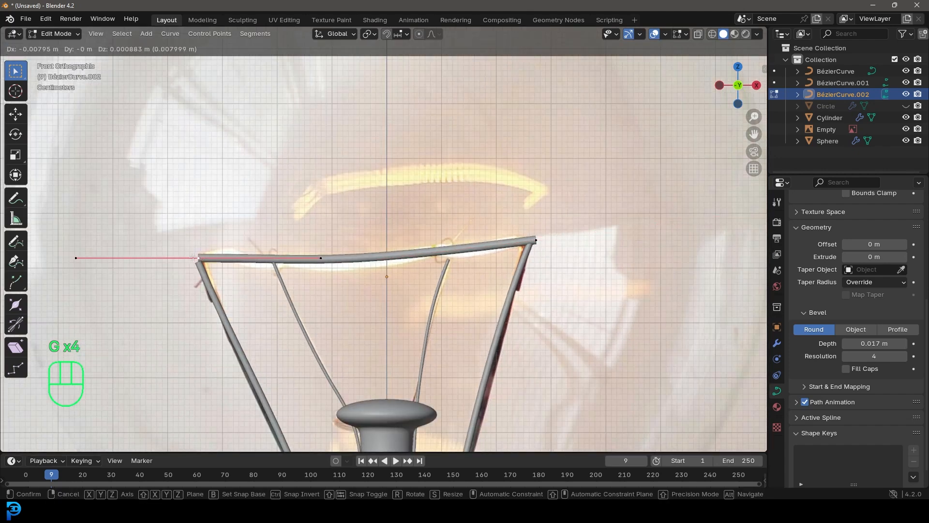
{"action": "left_click", "coordinate": [196, 258]}
{"action": "key", "text": "Tab"}
Unhide the glass bulb and deselect all objects
{"action": "middle_click_drag", "start_coordinate": [478, 225], "coordinate": [390, 253]}
{"action": "key", "text": "alt+a"}
{"action": "scroll", "coordinate": [387, 251], "scroll_direction": "up", "scroll_amount": 2}
{"action": "left_click", "coordinate": [437, 271]}
{"action": "key", "text": "Tab"}
{"action": "key", "text": "Tab"}
{"action": "key", "text": "alt+a"}
{"action": "scroll", "coordinate": [443, 263], "scroll_direction": "down", "scroll_amount": 5}
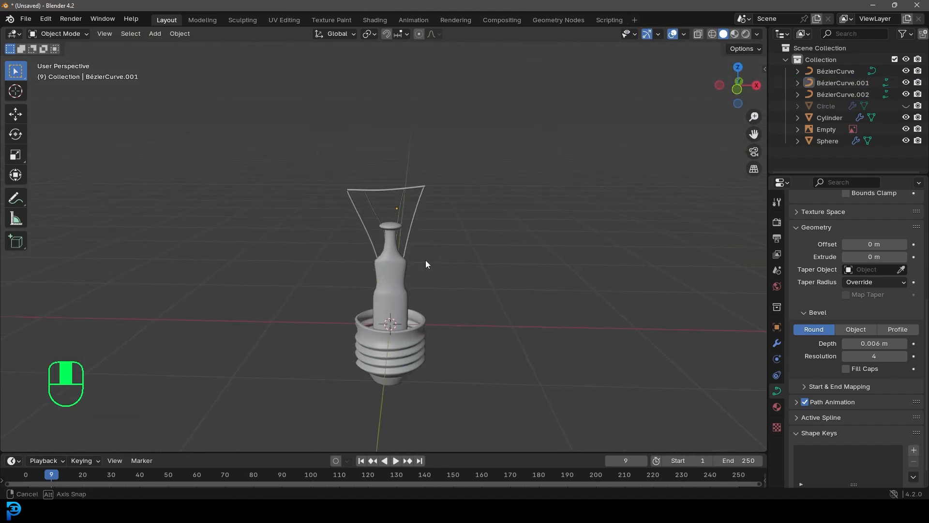
{"action": "key", "text": "alt+h"}
{"action": "key", "text": "alt+a"}
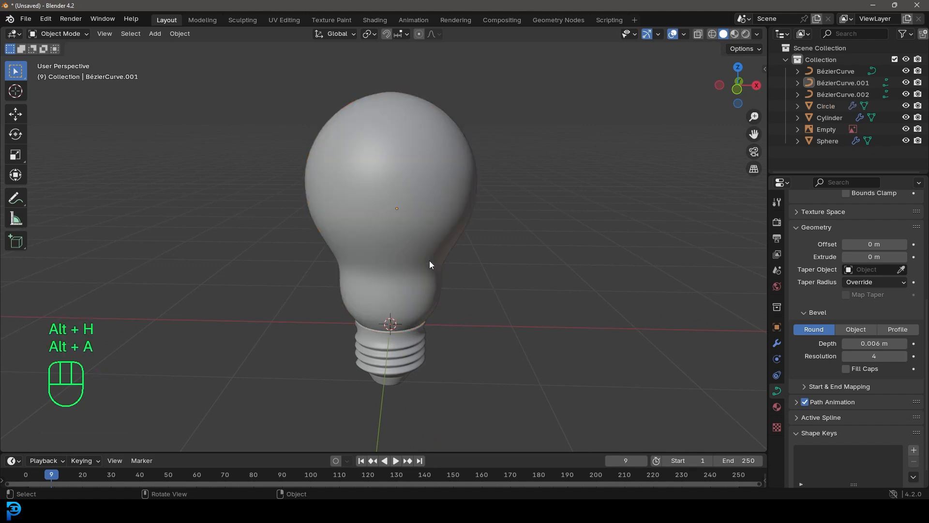
Hide the reference image empty from the viewport
{"action": "key", "text": "KP_1"}
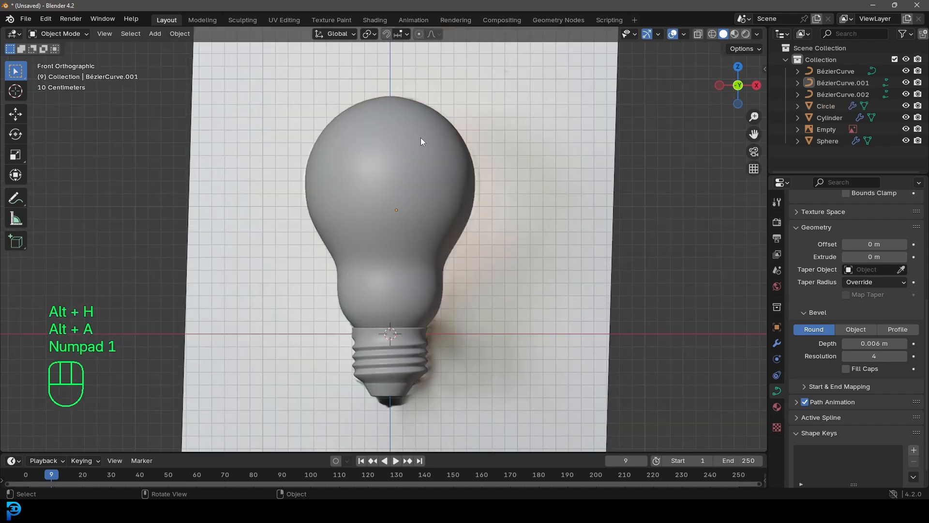
{"action": "scroll", "coordinate": [407, 193], "scroll_direction": "down", "scroll_amount": 2}
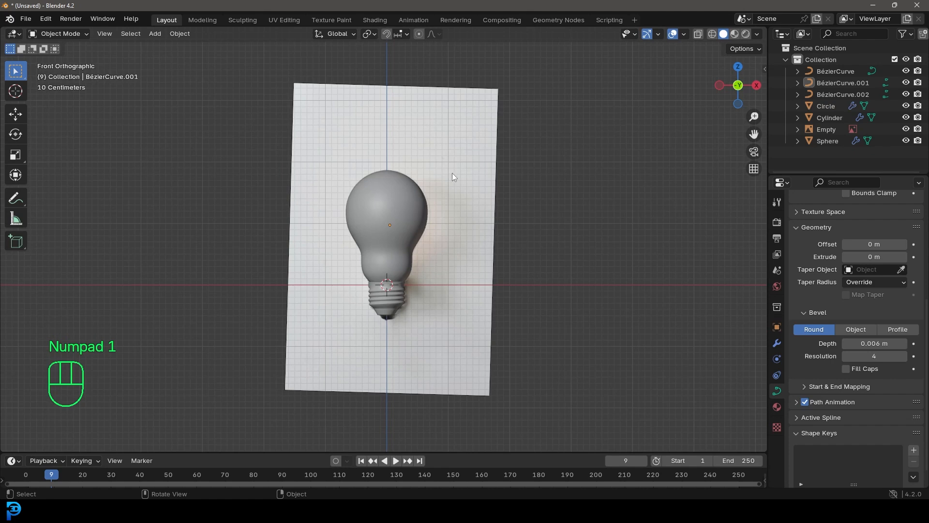
{"action": "left_click", "coordinate": [823, 127]}
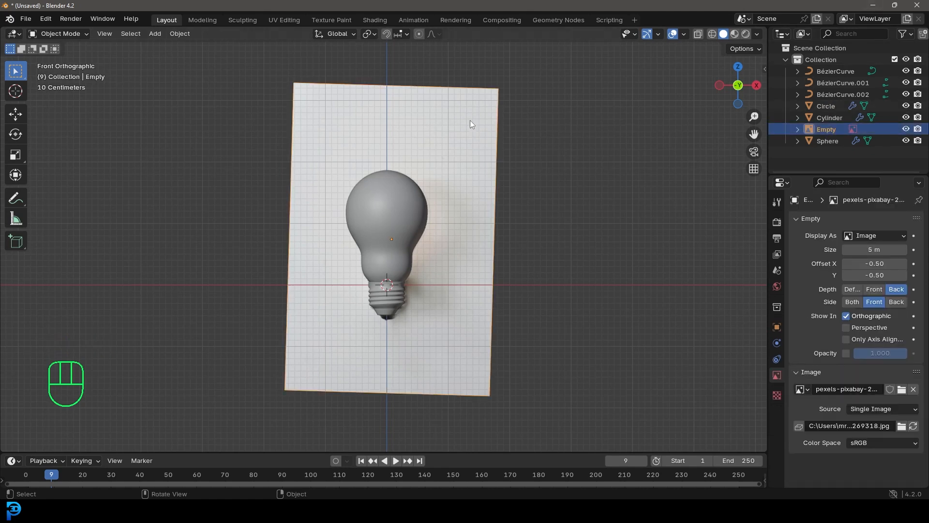
{"action": "left_click", "coordinate": [906, 130]}
{"action": "middle_click_drag", "start_coordinate": [426, 140], "coordinate": [414, 170]}
Save the project to the Desktop as bULB.blend
{"action": "key", "text": "ctrl+s"}
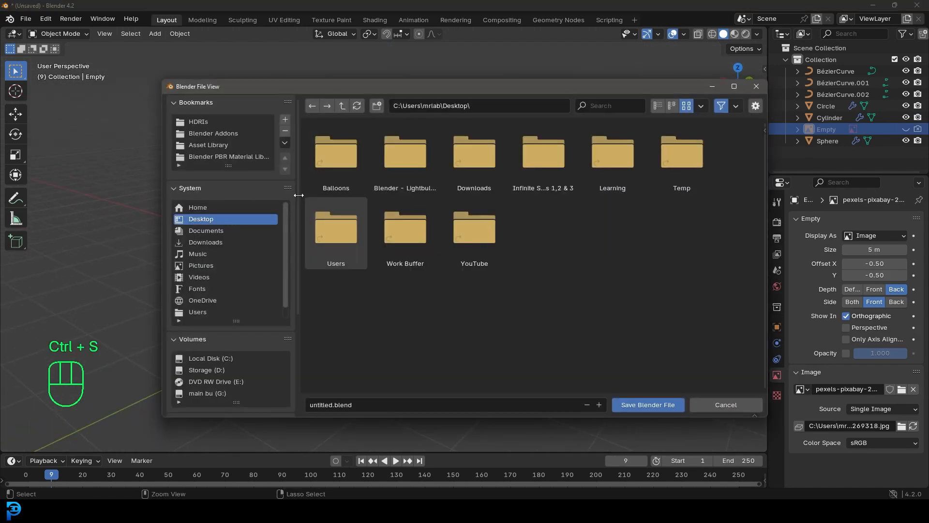
{"action": "left_click", "coordinate": [361, 405]}
{"action": "type", "text": "bUB"}
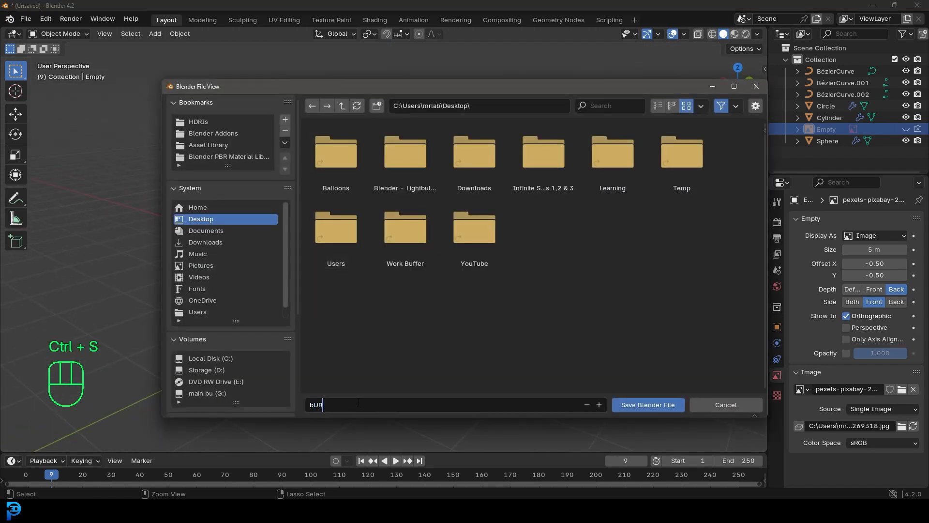
{"action": "key", "text": "Return"}
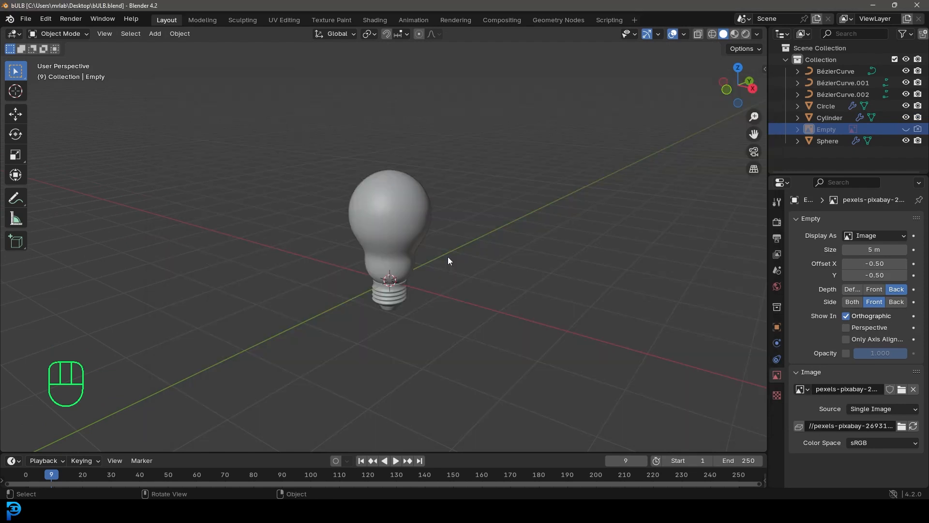
Switch the render engine to Cycles on GPU Compute and set the render max samples to 50
{"action": "left_click", "coordinate": [777, 223]}
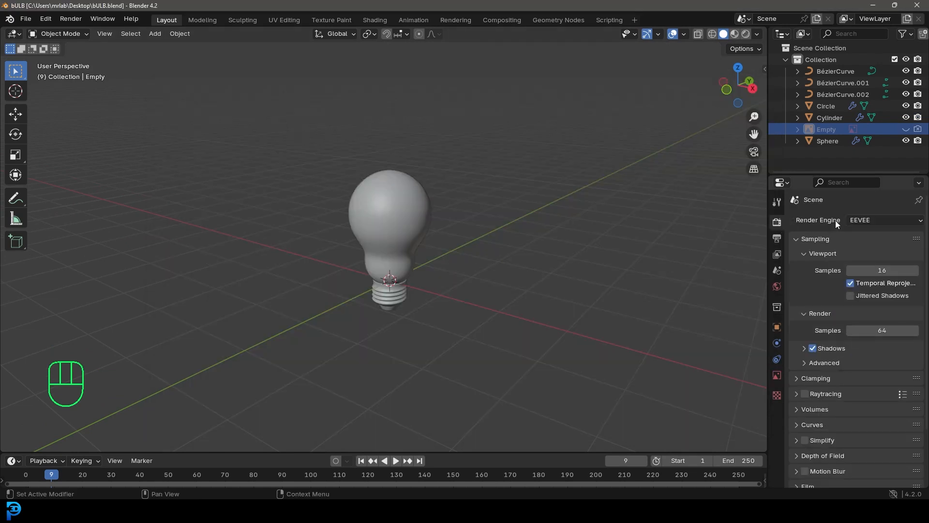
{"action": "left_click", "coordinate": [879, 220]}
{"action": "left_click", "coordinate": [867, 259]}
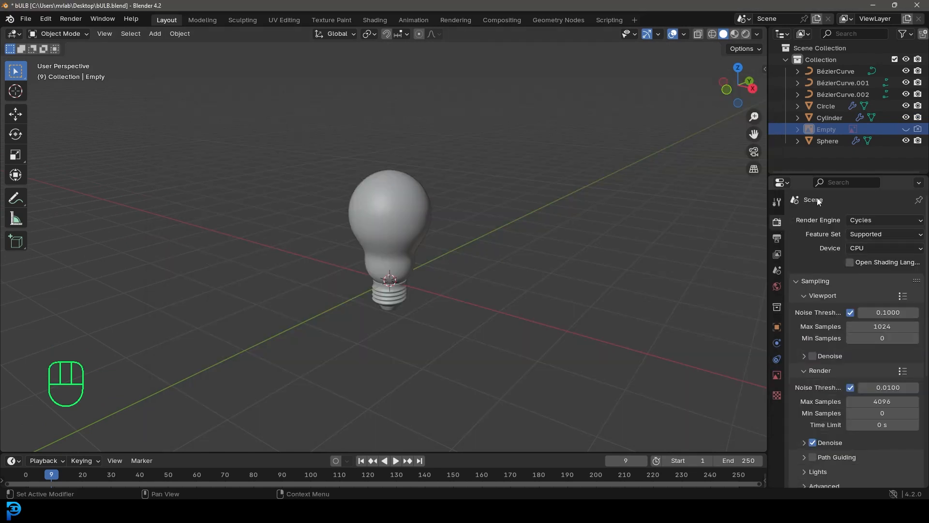
{"action": "left_click", "coordinate": [855, 248]}
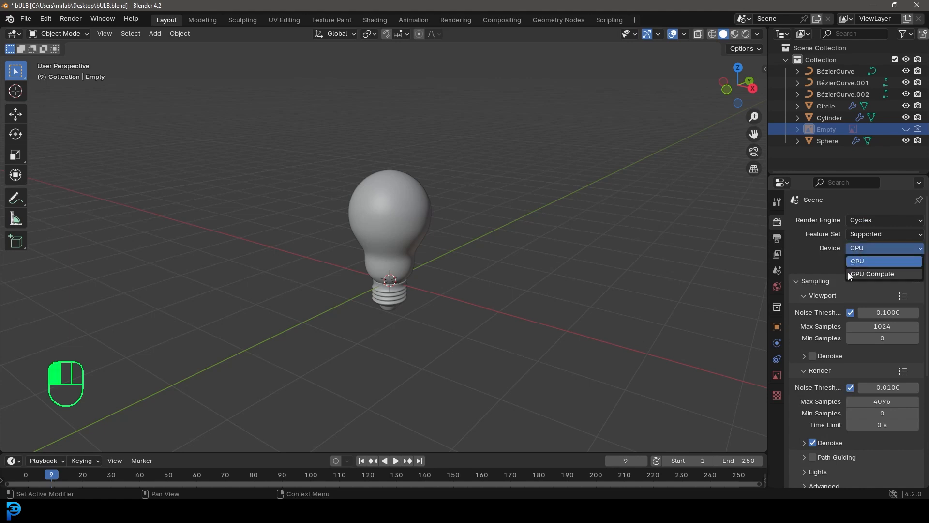
{"action": "left_click", "coordinate": [866, 272]}
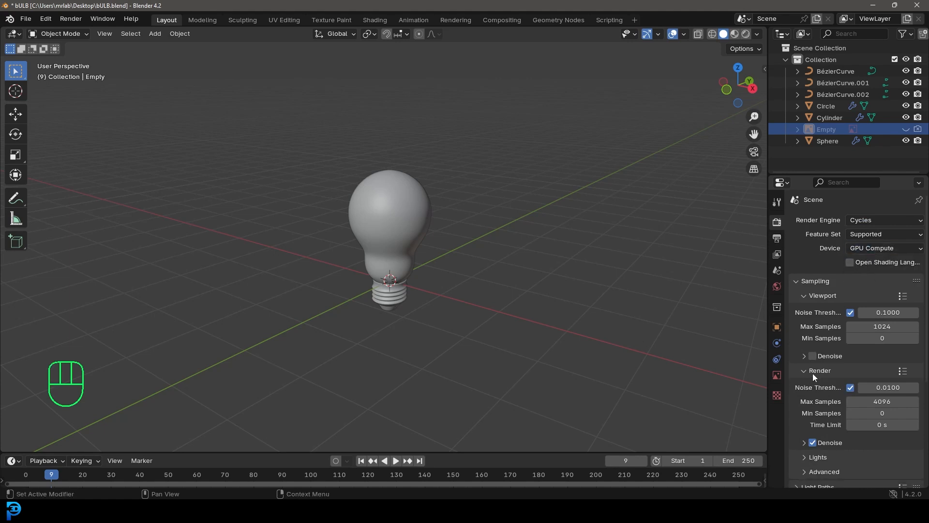
{"action": "left_click", "coordinate": [868, 401]}
{"action": "type", "text": "50"}
{"action": "key", "text": "Return"}
{"action": "middle_click_drag", "start_coordinate": [384, 219], "coordinate": [392, 223]}
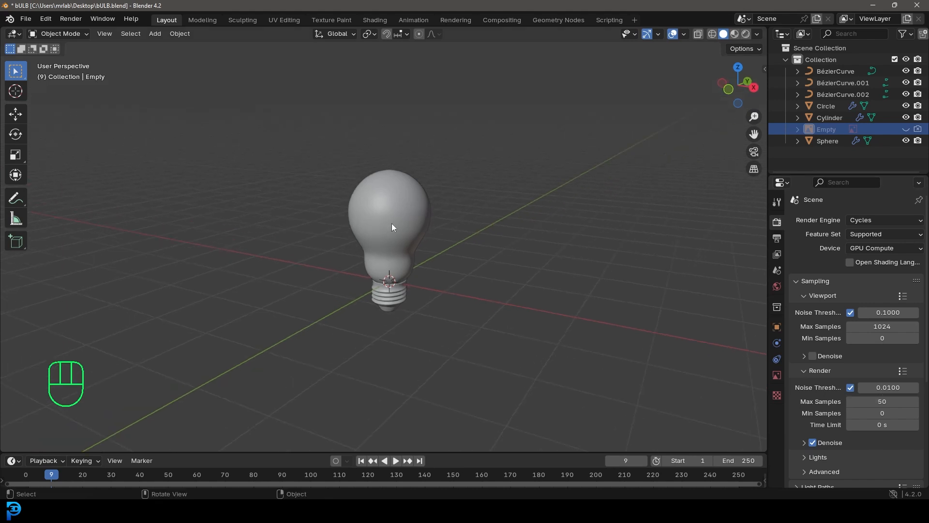
Add an area light in front view, move it to the right of the bulb and rotate it to face the glass
{"action": "key", "text": "KP_1"}
{"action": "key", "text": "shift+a"}
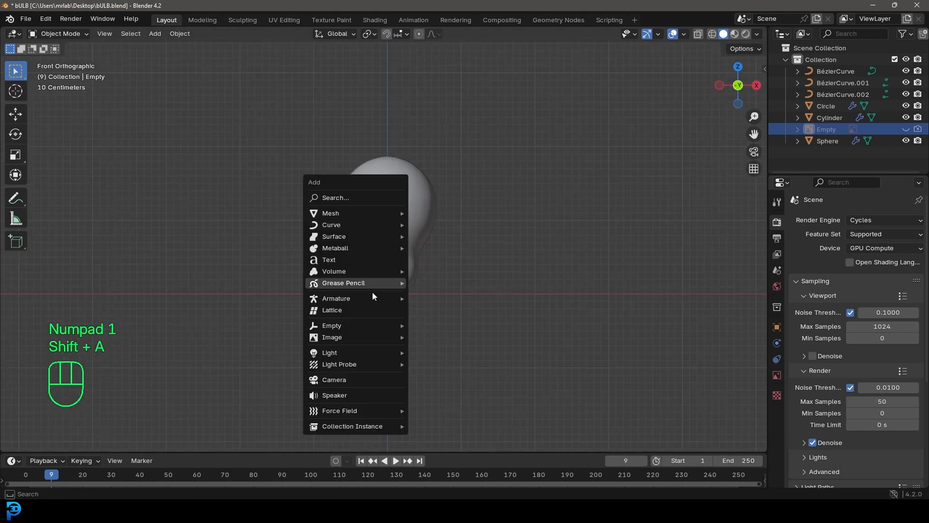
{"action": "mouse_move", "coordinate": [344, 355]}
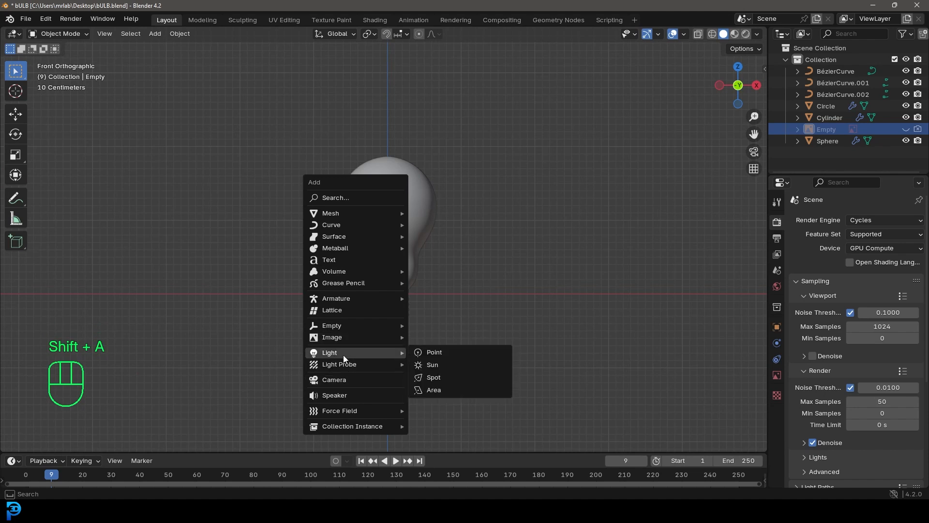
{"action": "left_click", "coordinate": [431, 390]}
{"action": "middle_click_drag", "start_coordinate": [364, 327], "coordinate": [352, 348], "text": "shift"}
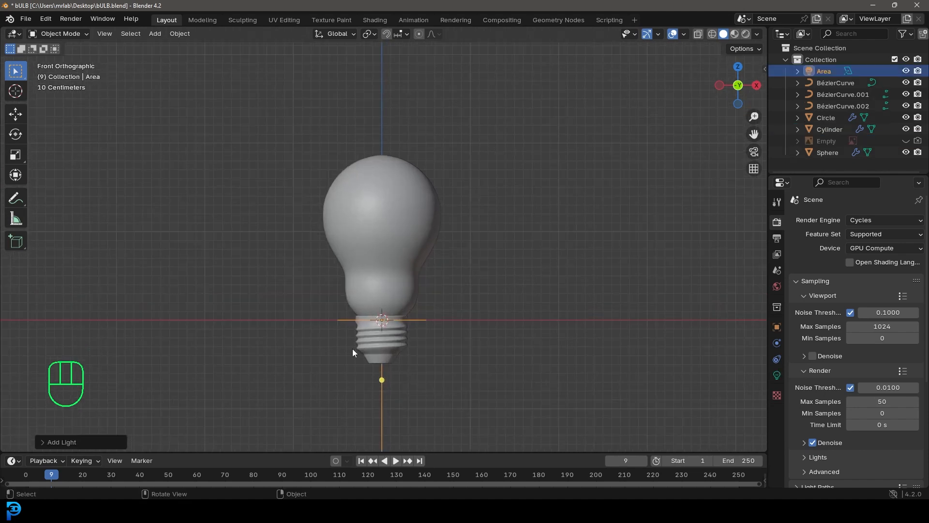
{"action": "key", "text": "g"}
{"action": "left_click", "coordinate": [588, 256]}
{"action": "key", "text": "r"}
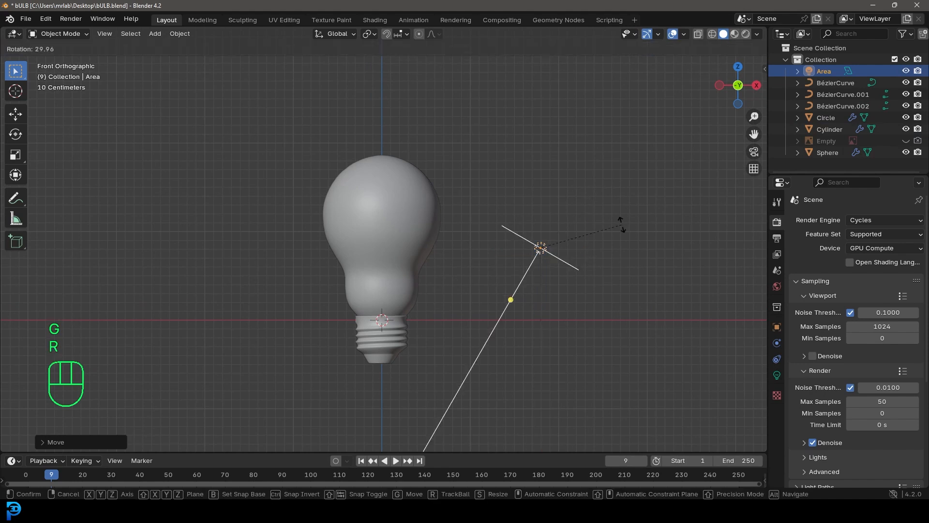
{"action": "left_click", "coordinate": [608, 307]}
Set the area light's power to 120 W and its size to 2.58 m
{"action": "left_click", "coordinate": [777, 374]}
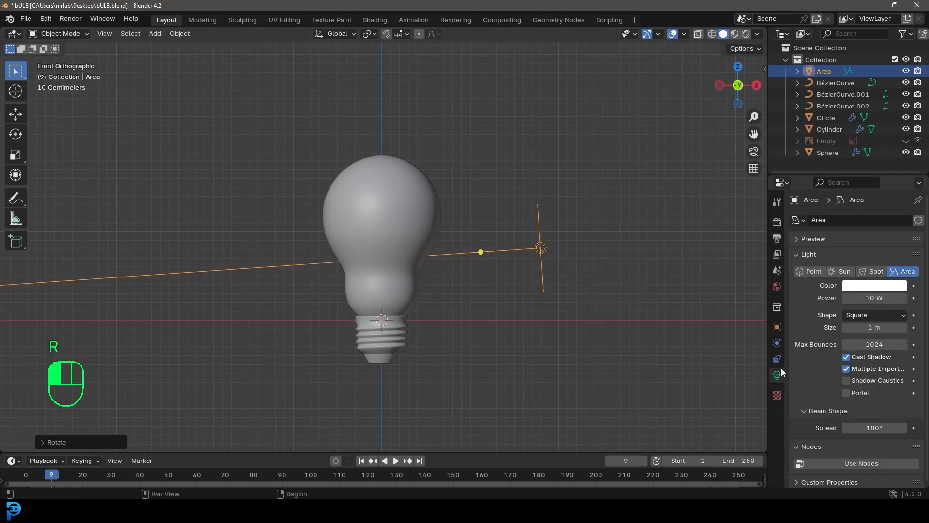
{"action": "left_click", "coordinate": [869, 297]}
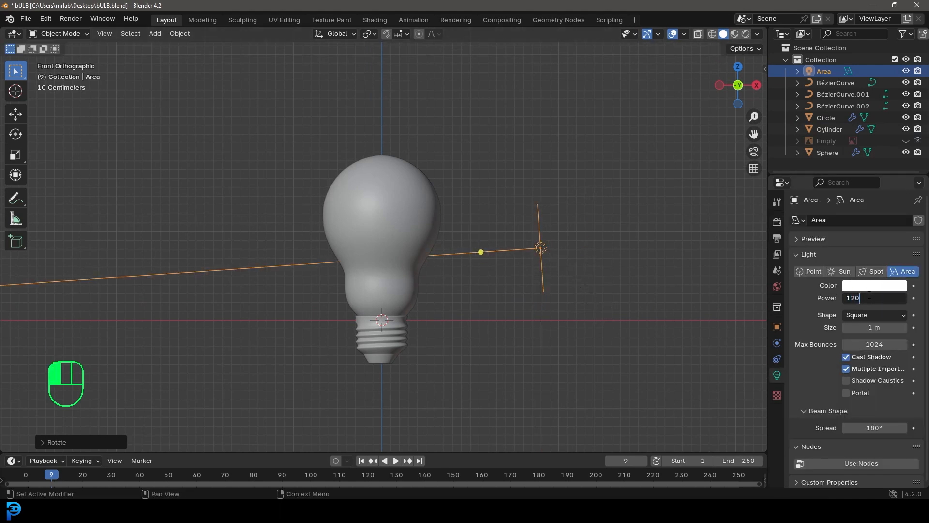
{"action": "type", "text": "120"}
{"action": "key", "text": "Return"}
{"action": "left_click_drag", "start_coordinate": [871, 327], "coordinate": [885, 327]}
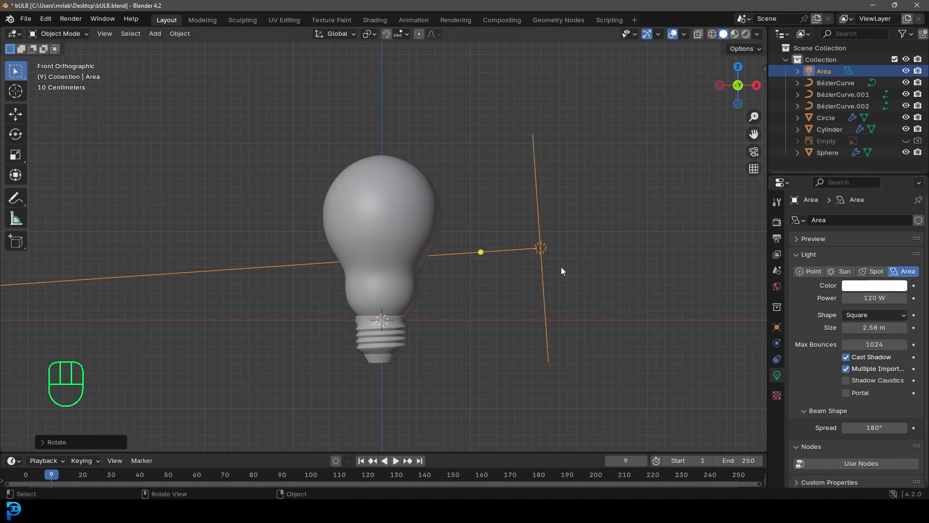
Switch the viewport to Rendered shading and save the file
{"action": "scroll", "coordinate": [447, 233], "scroll_direction": "up", "scroll_amount": 1}
{"action": "key", "text": "z"}
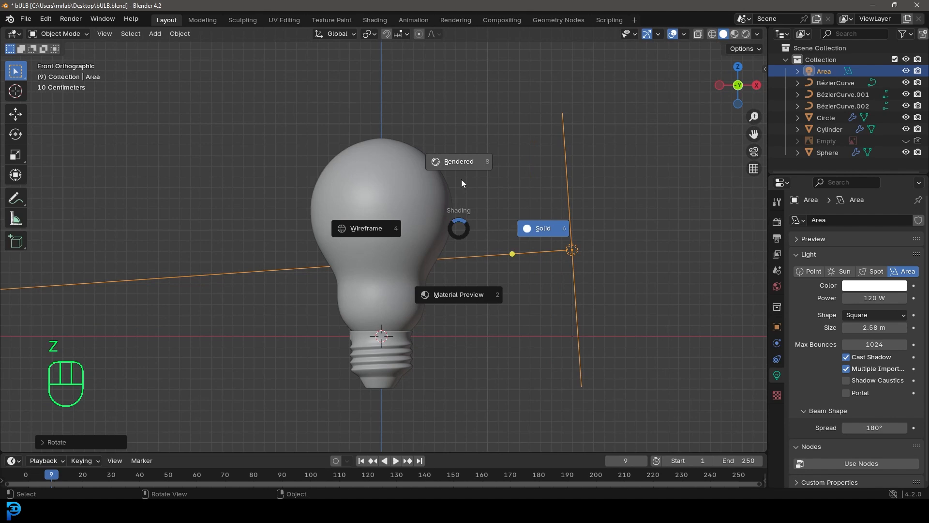
{"action": "left_click", "coordinate": [462, 183]}
{"action": "key", "text": "ctrl+s"}
{"action": "key", "text": "ctrl+s"}
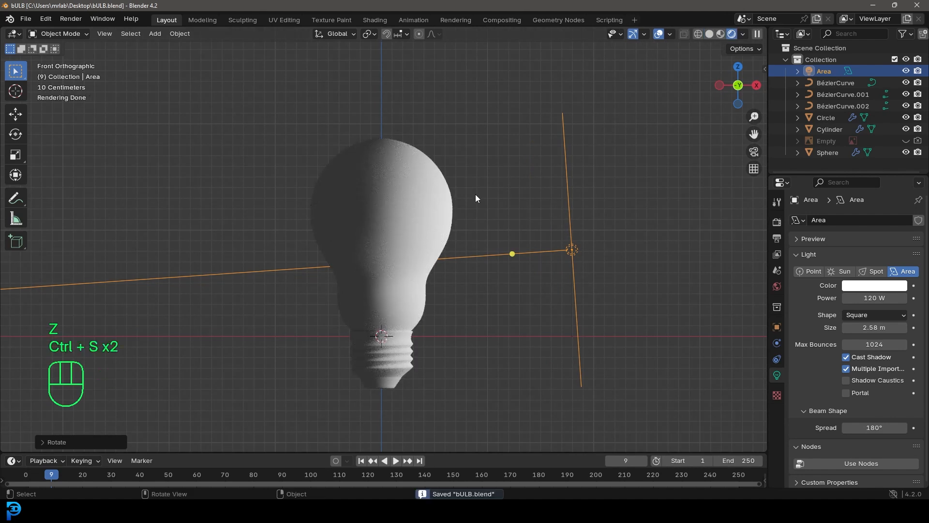
Give the glass bulb a new material with a Glass BSDF surface and a roughness of 0.040
{"action": "left_click", "coordinate": [414, 193]}
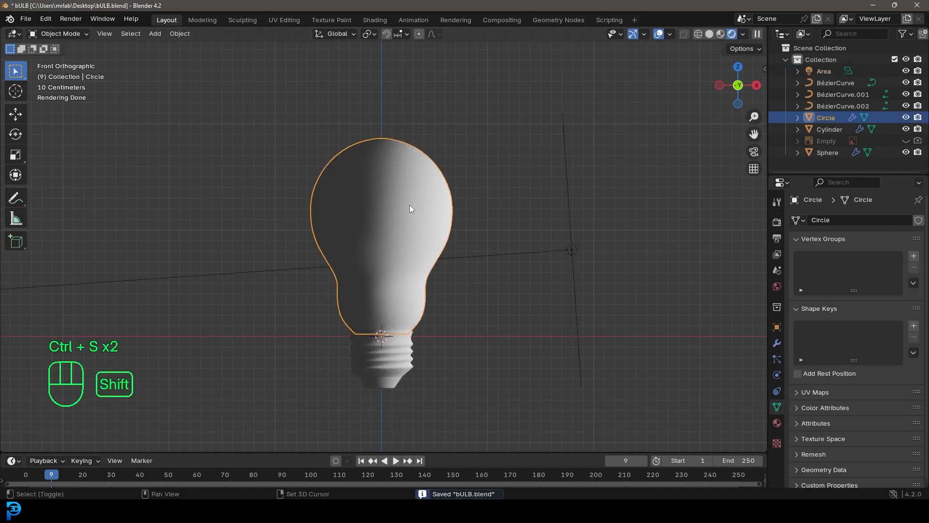
{"action": "middle_click_drag", "start_coordinate": [416, 205], "coordinate": [457, 163], "text": "shift"}
{"action": "scroll", "coordinate": [457, 163], "scroll_direction": "up", "scroll_amount": 2}
{"action": "left_click", "coordinate": [777, 423]}
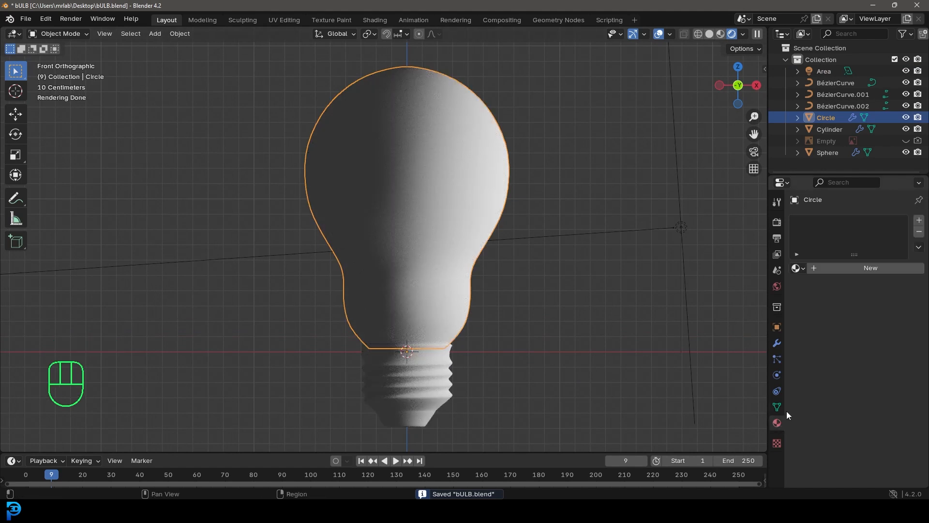
{"action": "left_click", "coordinate": [847, 267]}
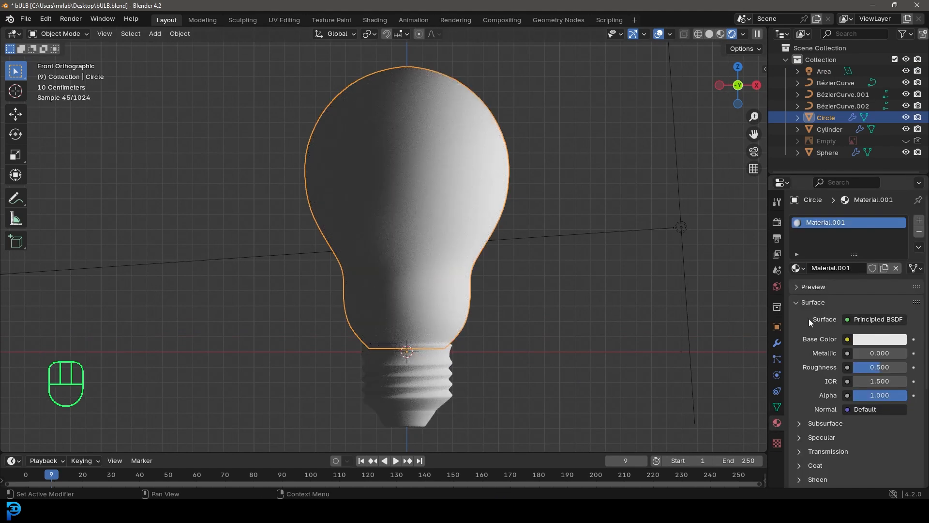
{"action": "left_click", "coordinate": [867, 321]}
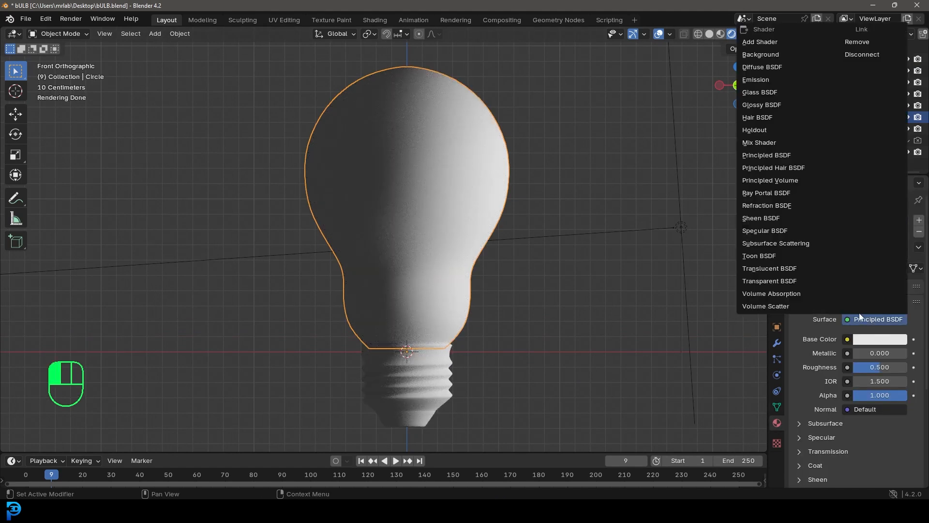
{"action": "left_click", "coordinate": [753, 93]}
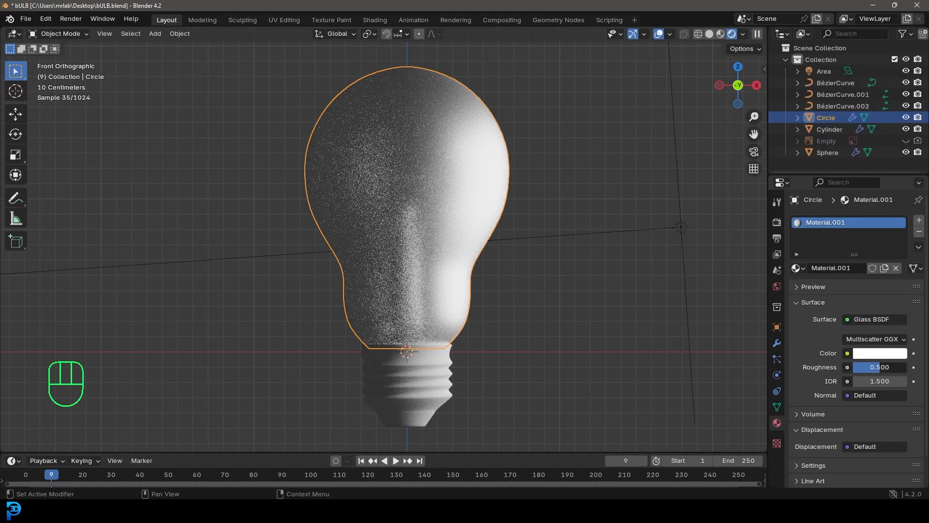
{"action": "left_click_drag", "start_coordinate": [879, 367], "coordinate": [855, 367]}
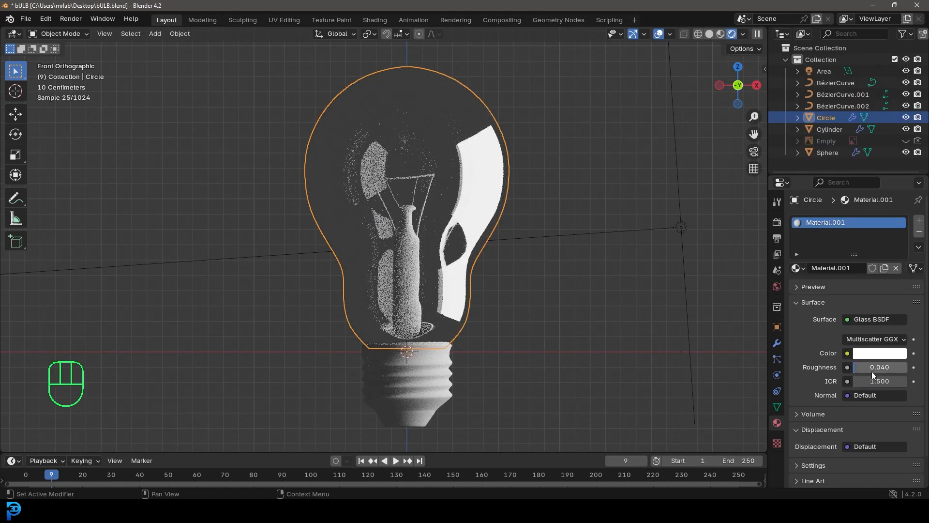
Give the screw base a new Principled BSDF material with metallic 1.000 and roughness 0.208
{"action": "left_click", "coordinate": [422, 375]}
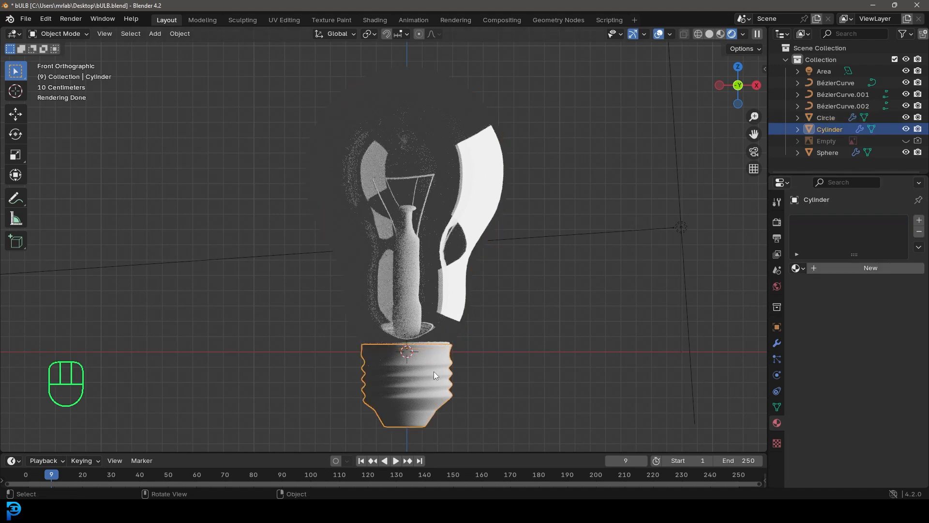
{"action": "left_click", "coordinate": [861, 267]}
{"action": "mouse_move", "coordinate": [863, 353]}
{"action": "left_mouse_down"}
{"action": "mouse_move", "coordinate": [900, 344]}
{"action": "mouse_move", "coordinate": [881, 367]}
{"action": "mouse_move", "coordinate": [864, 367]}
{"action": "left_mouse_up"}
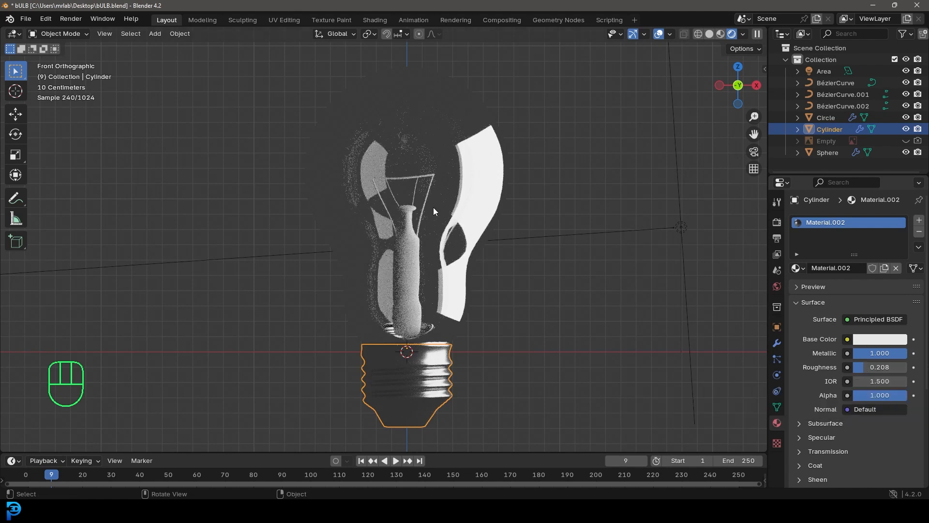
Hide the glass bulb and assign its existing glass material, Material.001, to the inner stem
{"action": "left_click", "coordinate": [482, 138]}
{"action": "key", "text": "h"}
{"action": "scroll", "coordinate": [436, 196], "scroll_direction": "up", "scroll_amount": 1}
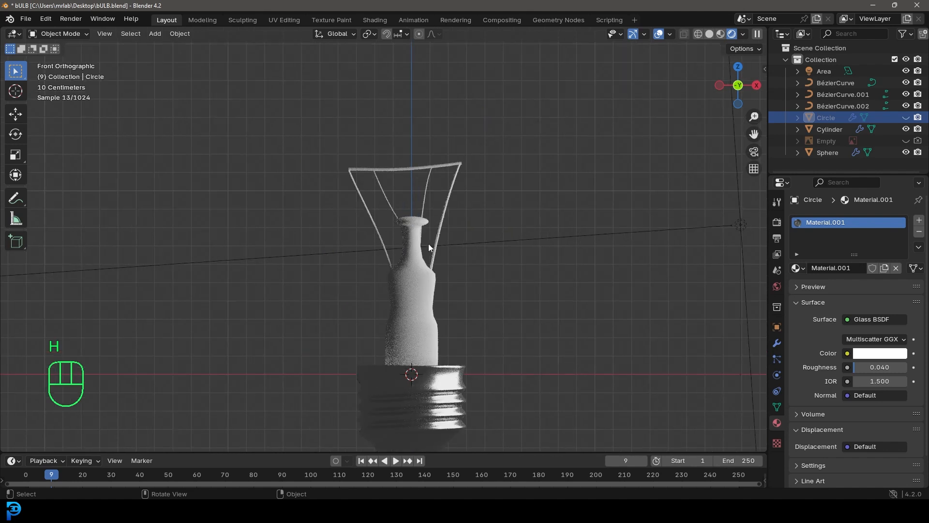
{"action": "left_click", "coordinate": [415, 222]}
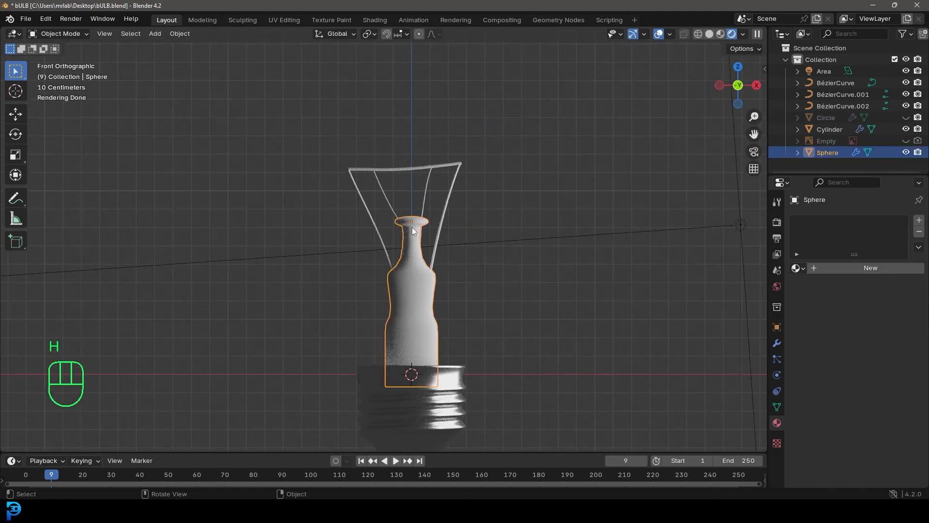
{"action": "left_click", "coordinate": [796, 269]}
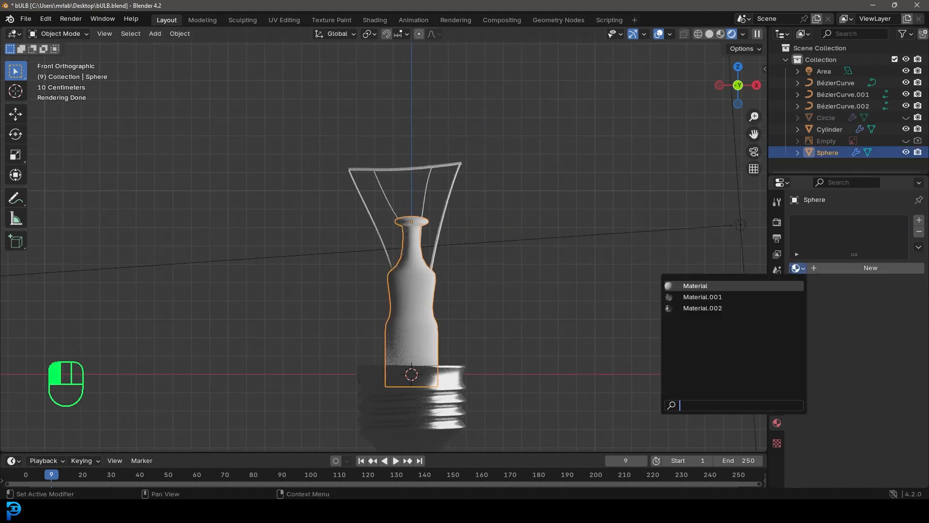
{"action": "left_click", "coordinate": [678, 297]}
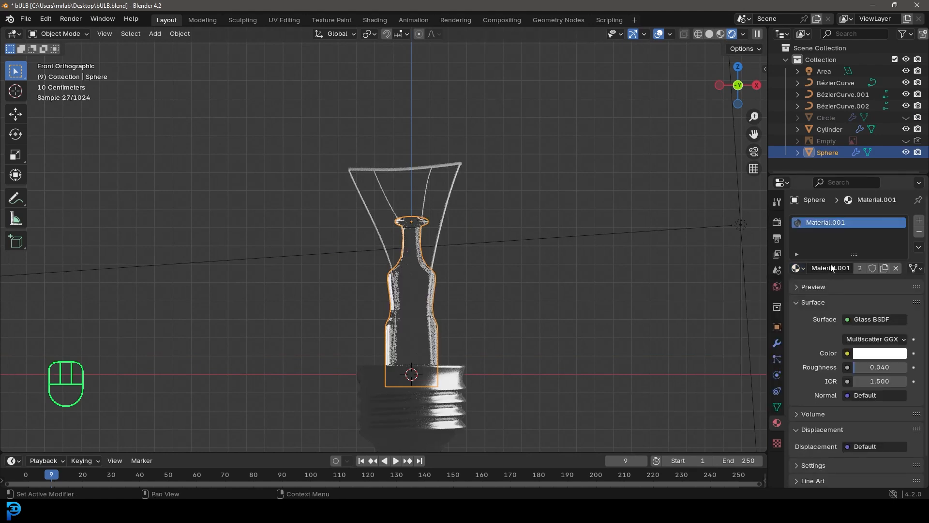
Rename the stem's glass material to GLASS and the screw base's material to METAL
{"action": "type", "text": "GLASS"}
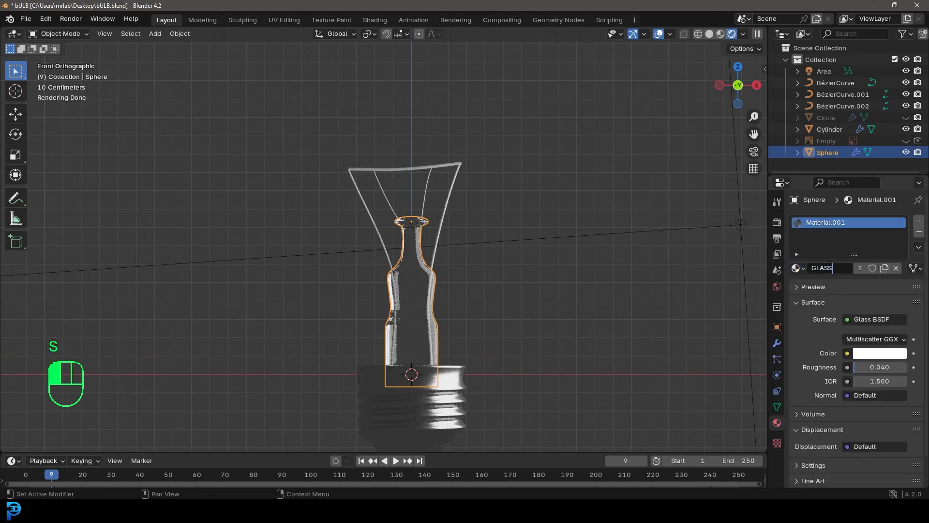
{"action": "key", "text": "Return"}
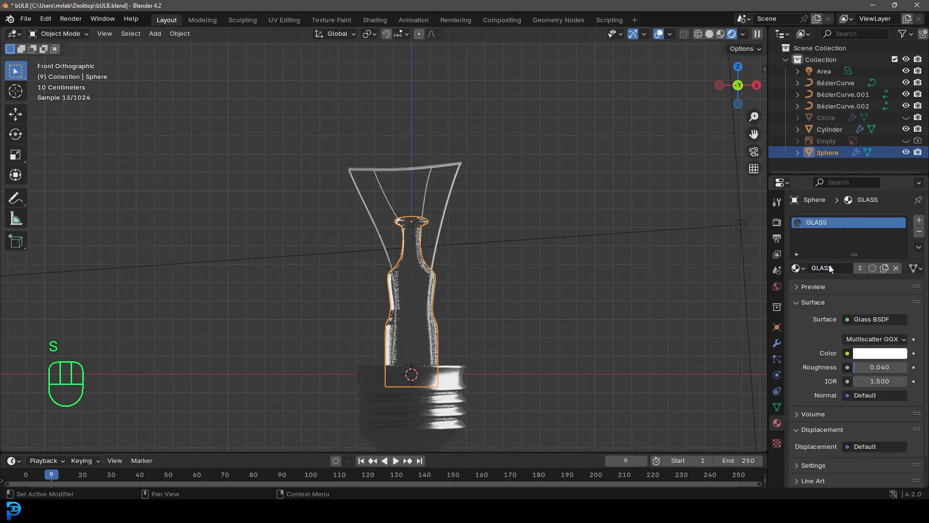
{"action": "left_click", "coordinate": [457, 369]}
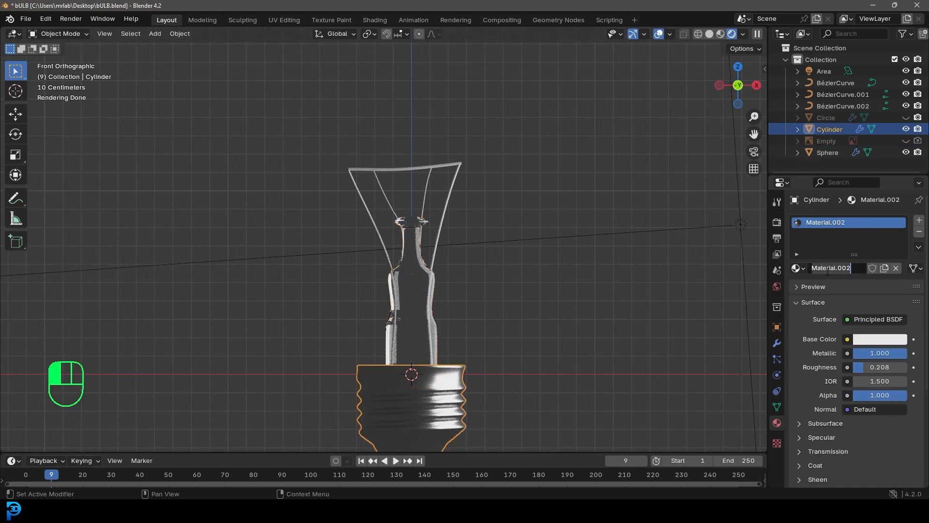
{"action": "key", "text": "Return"}
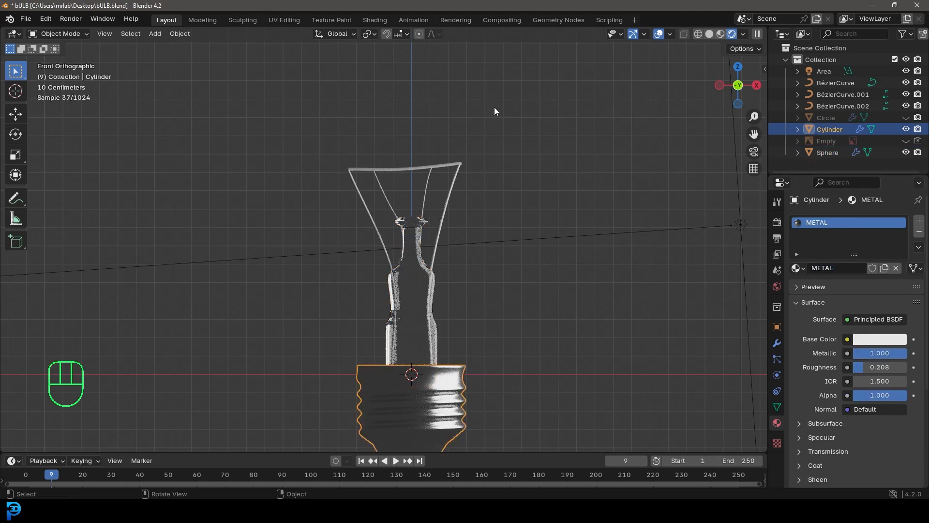
Create a new material named Wire 1 on the two outer support wires
{"action": "left_click", "coordinate": [452, 179]}
{"action": "scroll", "coordinate": [451, 204], "scroll_direction": "up", "scroll_amount": 2}
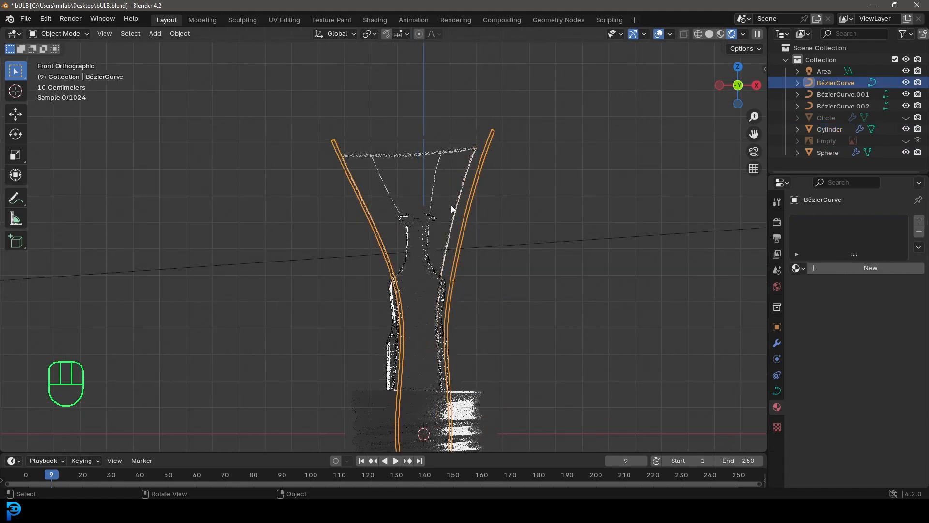
{"action": "left_click", "coordinate": [861, 268]}
{"action": "left_click", "coordinate": [833, 268]}
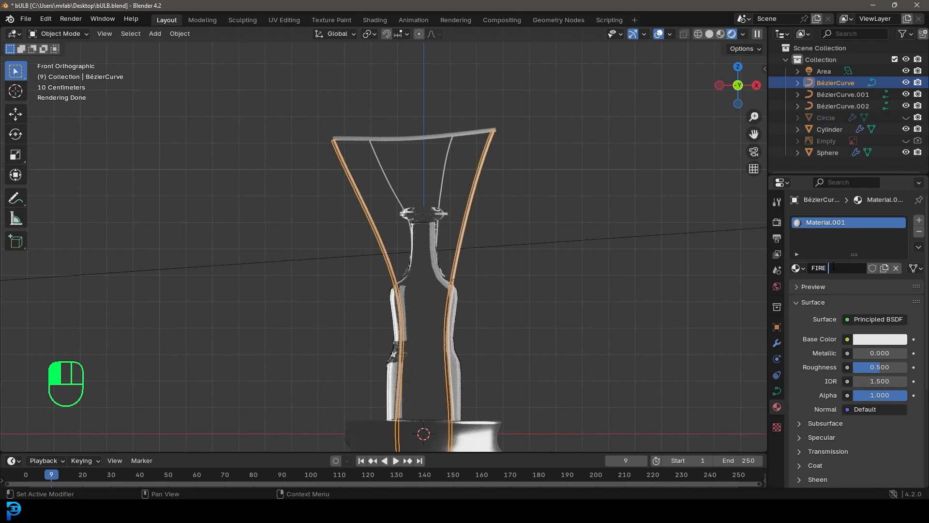
{"action": "type", "text": "FIRE"}
{"action": "key", "text": "Return"}
Set Wire 1 to a dark brown base color (hue 0.045, saturation 0.749, value 0.051), metallic 1.000 and roughness 0.128
{"action": "left_click", "coordinate": [862, 340]}
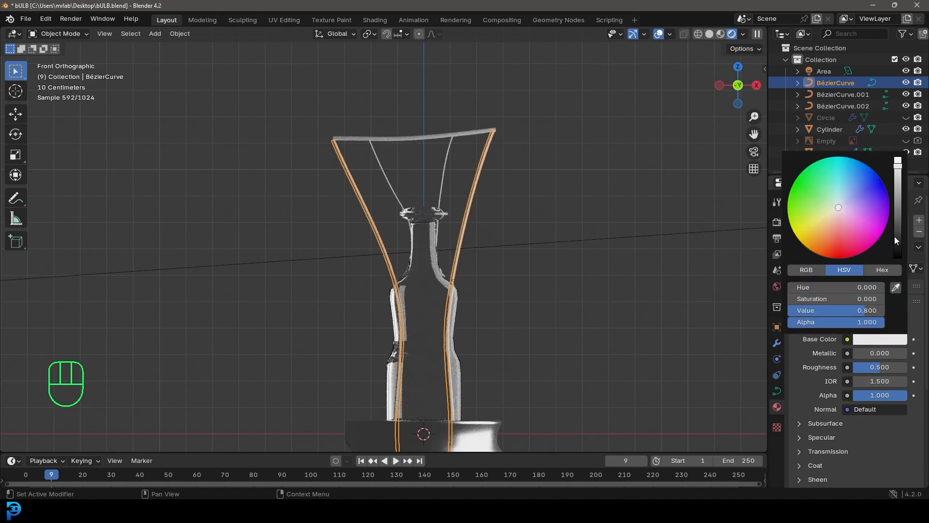
{"action": "left_click", "coordinate": [896, 235]}
{"action": "left_click", "coordinate": [828, 233]}
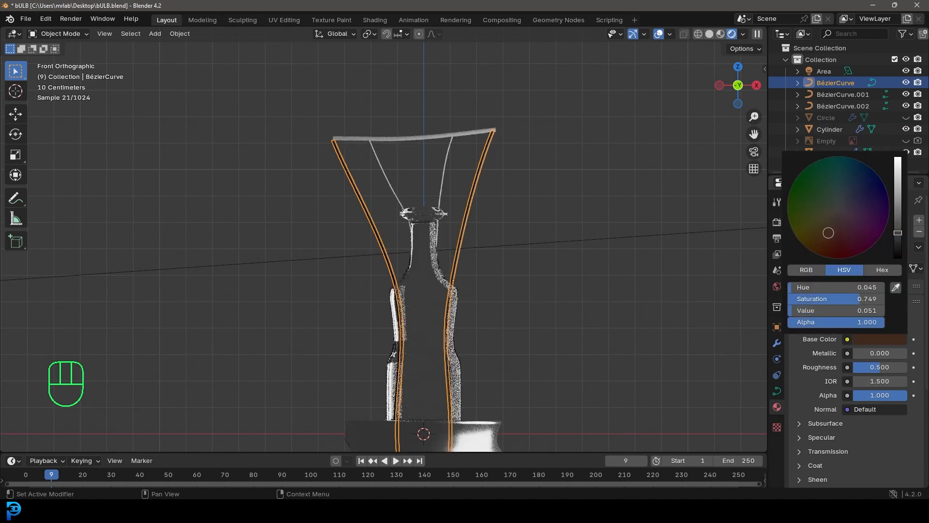
{"action": "left_click_drag", "start_coordinate": [859, 351], "coordinate": [888, 367]}
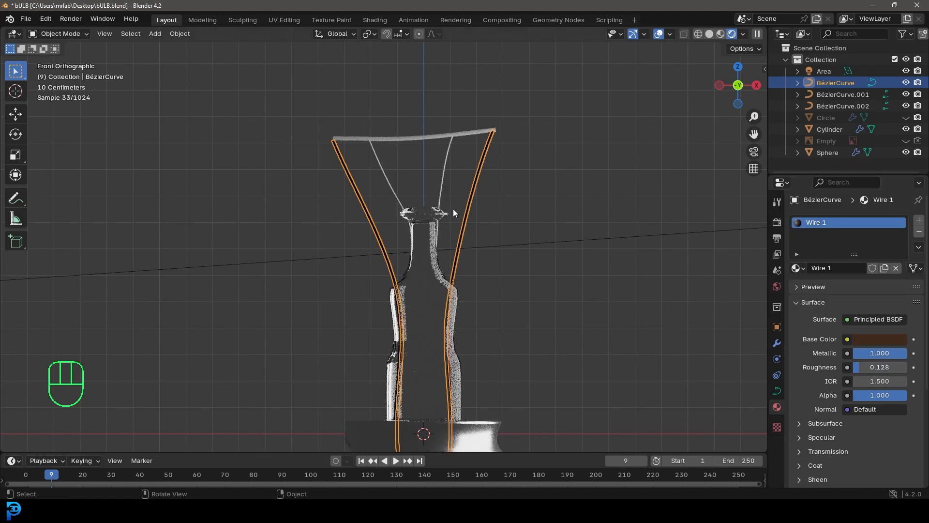
Create a new material named Wire 2 on the two thin inner wires
{"action": "left_click", "coordinate": [444, 158]}
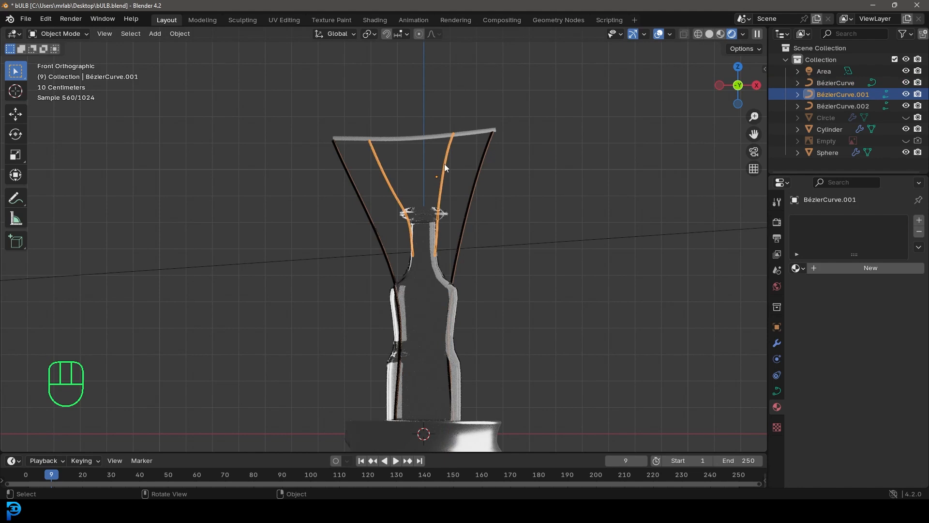
{"action": "left_click", "coordinate": [867, 263]}
{"action": "double_click", "coordinate": [861, 267]}
{"action": "type", "text": "Wire 2"}
{"action": "key", "text": "Return"}
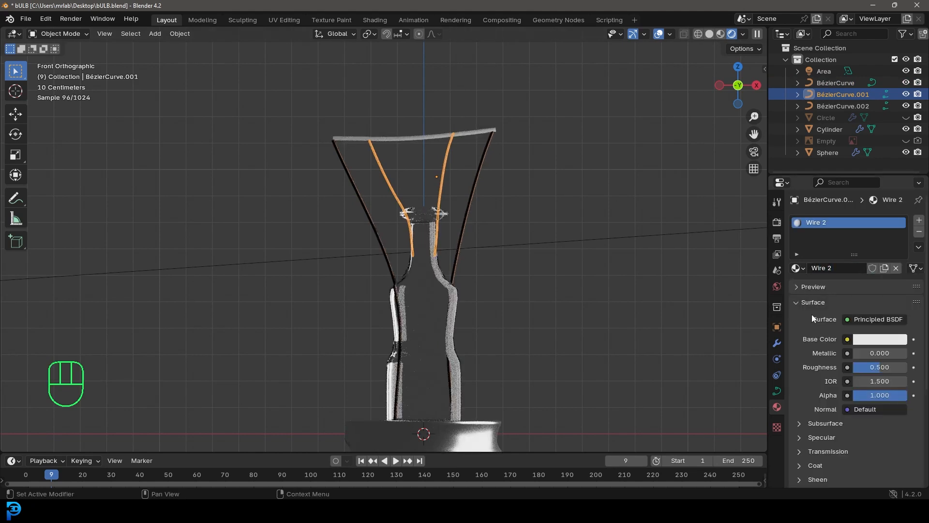
Give Wire 2 an orange-gold base color, metallic 1.000 and roughness 0.190
{"action": "left_click", "coordinate": [864, 345]}
{"action": "left_click", "coordinate": [820, 233]}
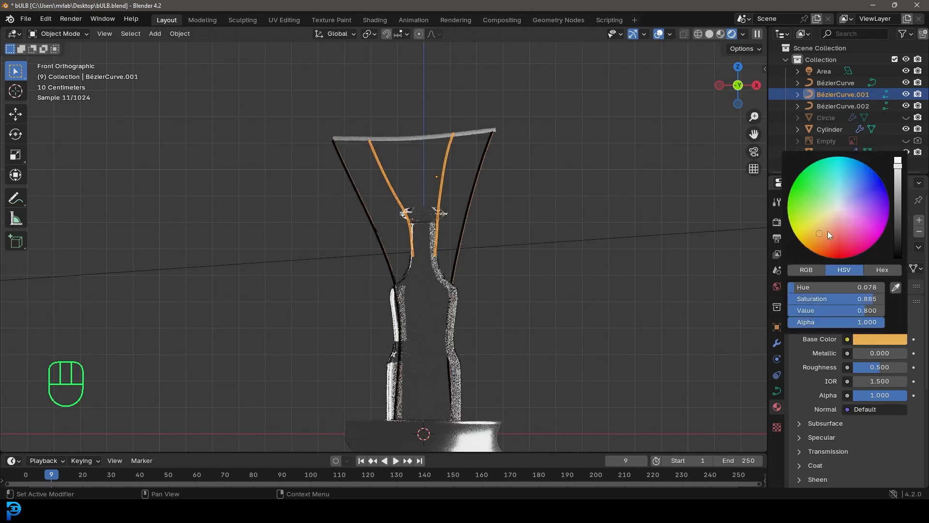
{"action": "left_click_drag", "start_coordinate": [861, 354], "coordinate": [909, 355]}
{"action": "left_click_drag", "start_coordinate": [894, 367], "coordinate": [877, 368]}
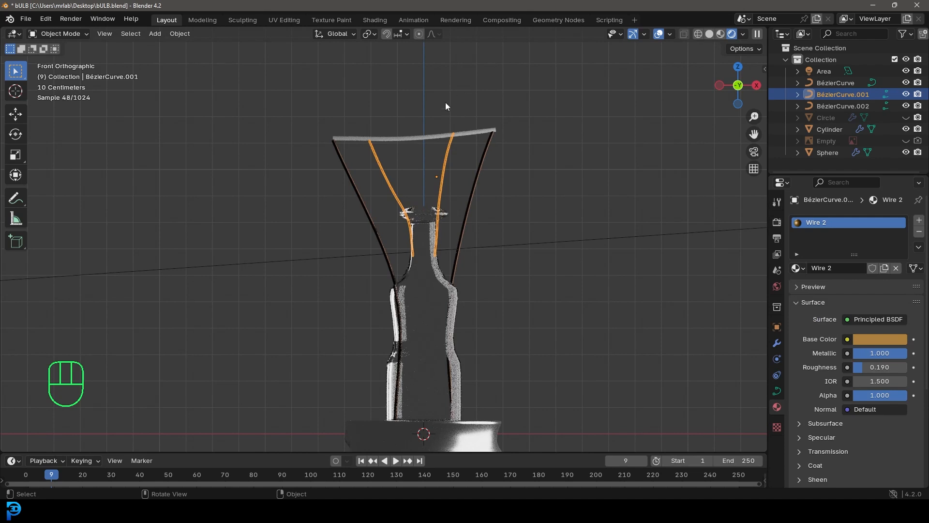
Create a new material named gloew on the filament running across the tops of the wires
{"action": "left_click", "coordinate": [411, 139]}
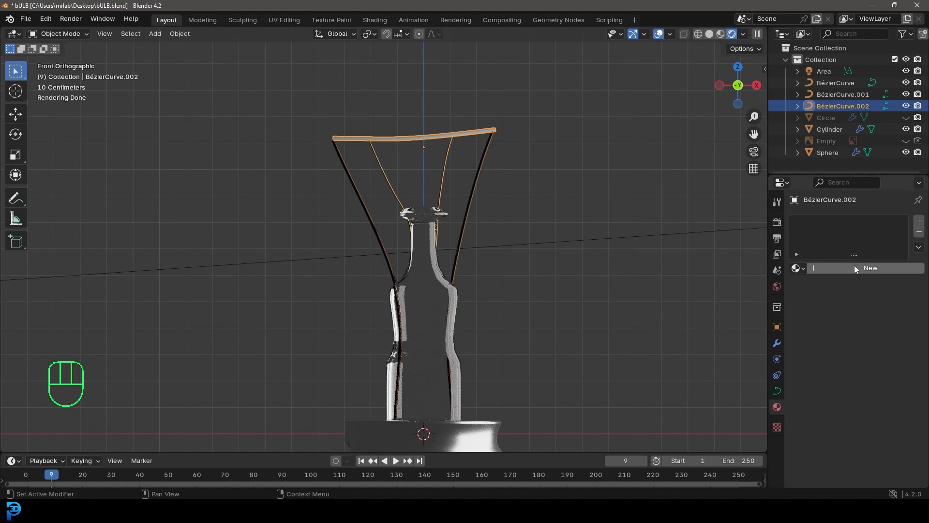
{"action": "left_click", "coordinate": [855, 266]}
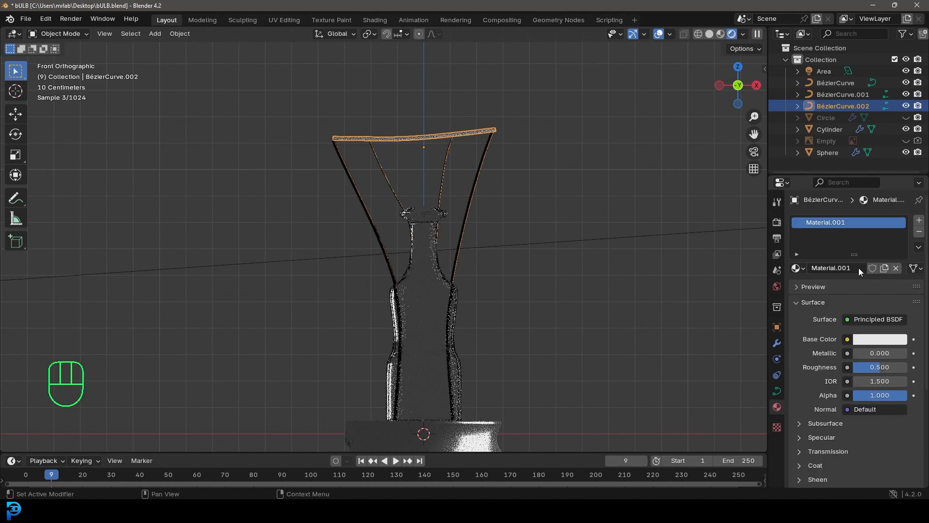
{"action": "left_click", "coordinate": [827, 270]}
{"action": "type", "text": "gloew"}
{"action": "key", "text": "Return"}
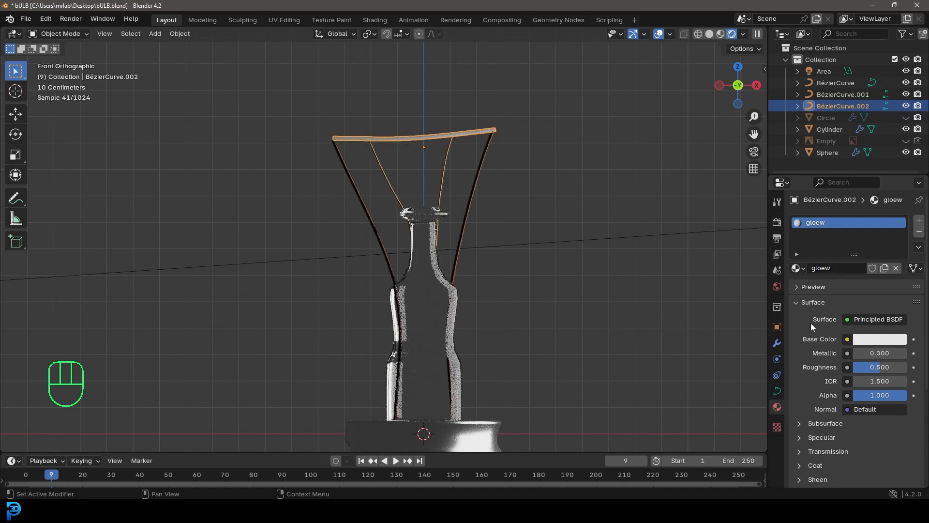
Change the gloew material's surface to Emission with strength 300 and an orange color (hue 0.076, saturation 1.000)
{"action": "left_click", "coordinate": [864, 320]}
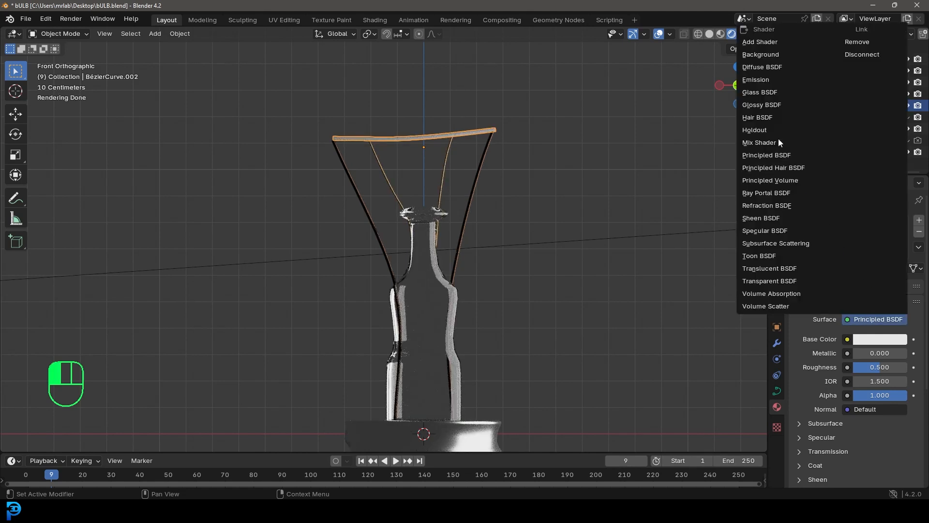
{"action": "left_click", "coordinate": [756, 79]}
{"action": "left_click", "coordinate": [878, 353]}
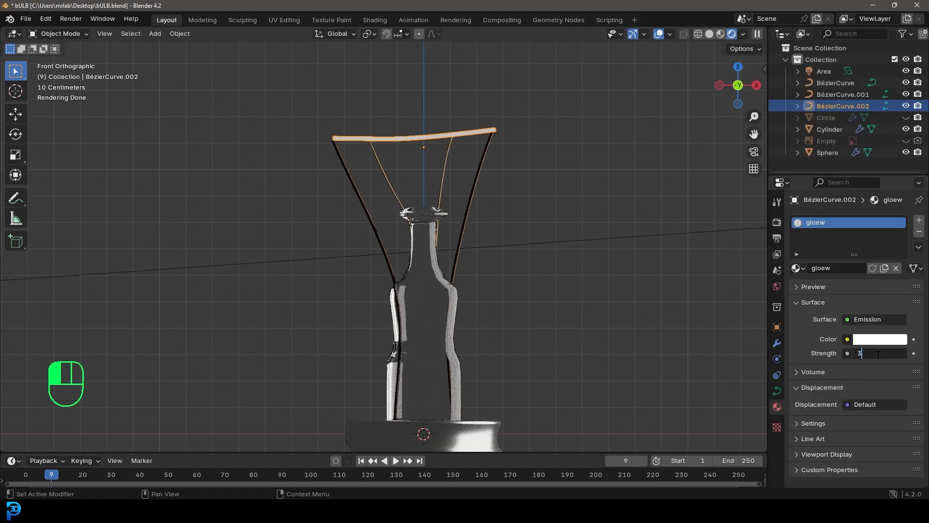
{"action": "key", "text": "Return"}
{"action": "left_click", "coordinate": [873, 340]}
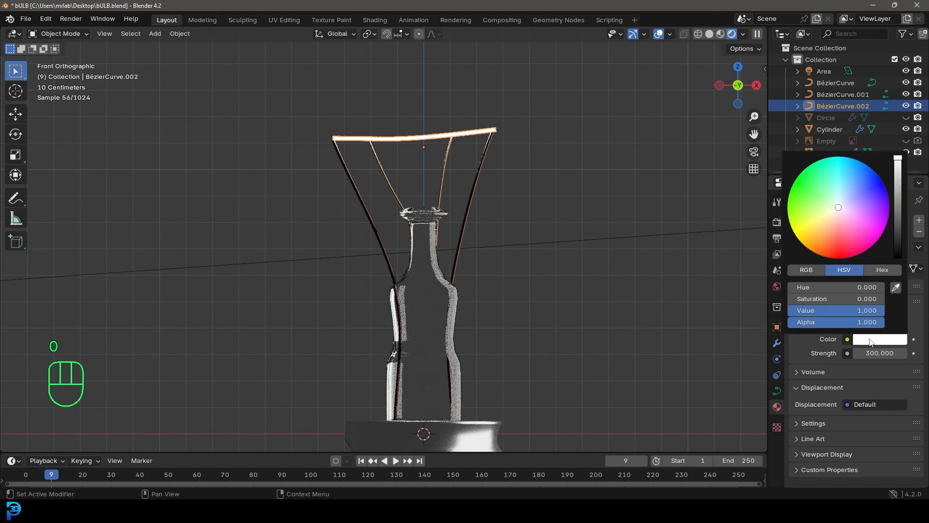
{"action": "left_click", "coordinate": [803, 243]}
{"action": "left_click_drag", "start_coordinate": [803, 244], "coordinate": [805, 248]}
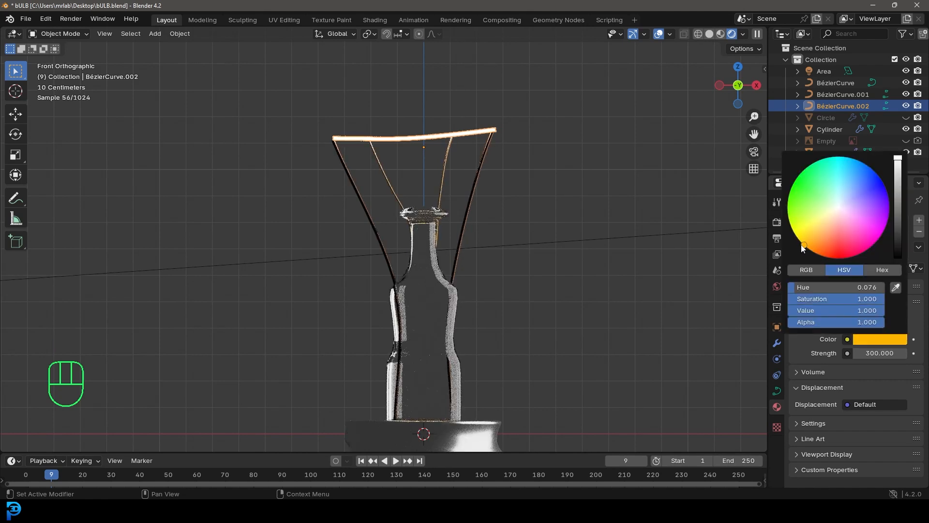
Unhide all hidden objects and clear the selection
{"action": "scroll", "coordinate": [425, 253], "scroll_direction": "down", "scroll_amount": 2}
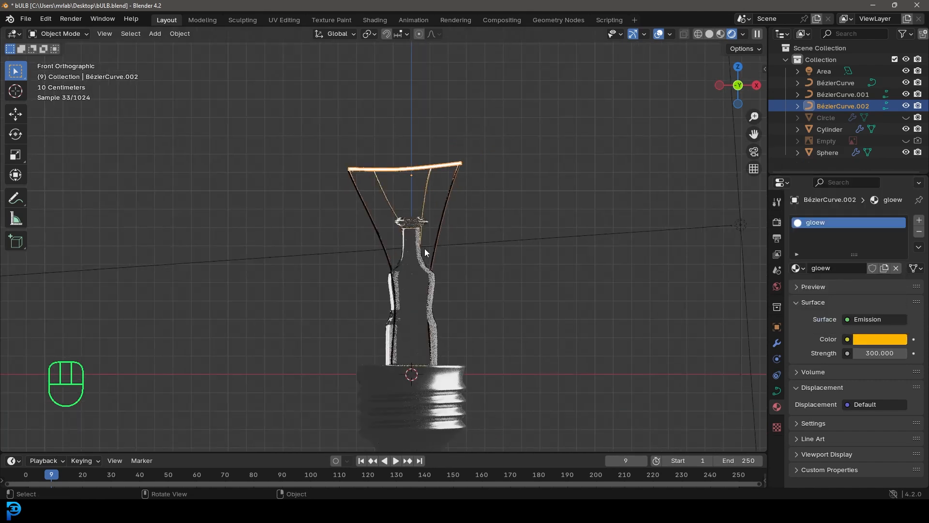
{"action": "key", "text": "alt+h"}
{"action": "key", "text": "alt+a"}
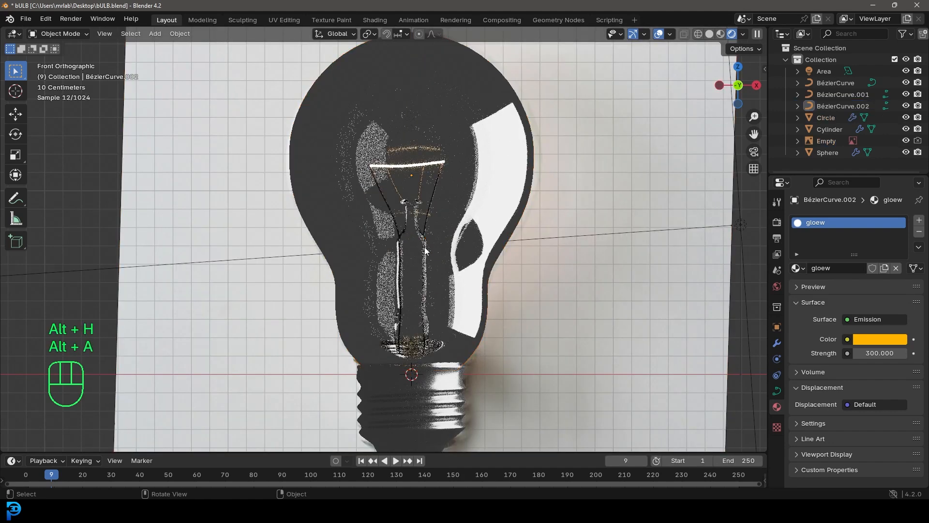
{"action": "scroll", "coordinate": [463, 191], "scroll_direction": "down", "scroll_amount": 3}
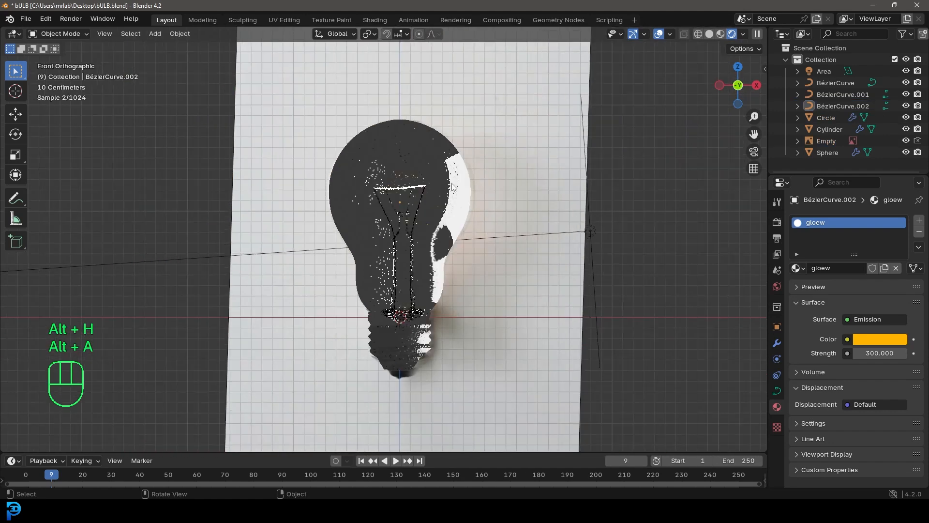
Duplicate the area light in top view, place the copy on the opposite side of the bulb and rotate it to face the glass
{"action": "middle_click_drag", "start_coordinate": [458, 190], "coordinate": [588, 252]}
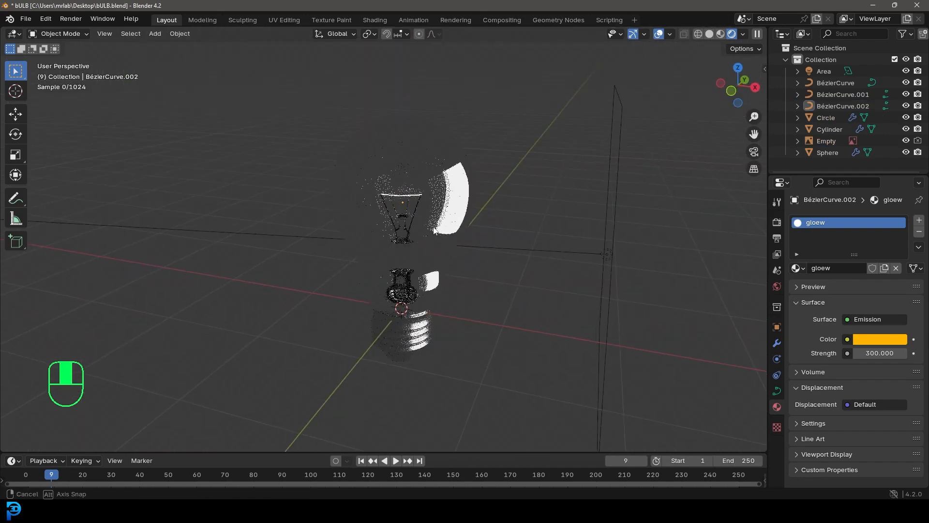
{"action": "left_click", "coordinate": [599, 246]}
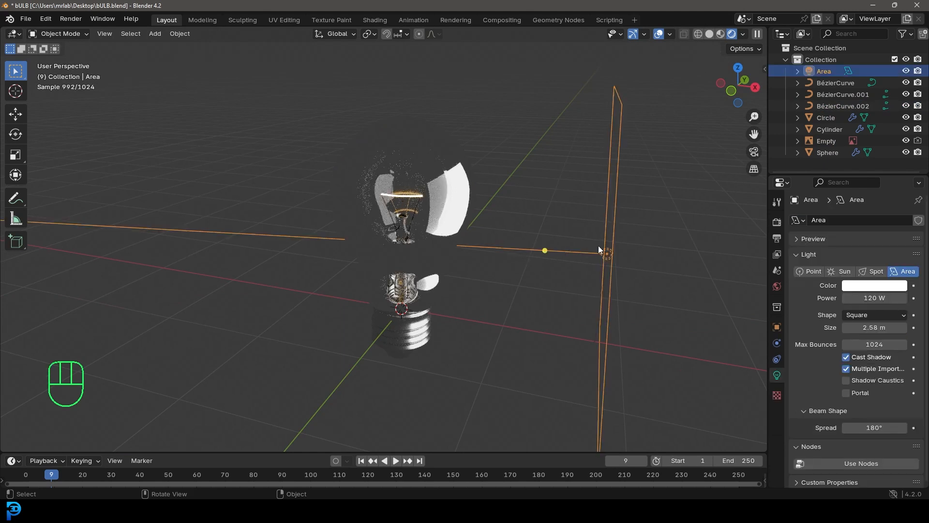
{"action": "key", "text": "KP_7"}
{"action": "key", "text": "shift+d"}
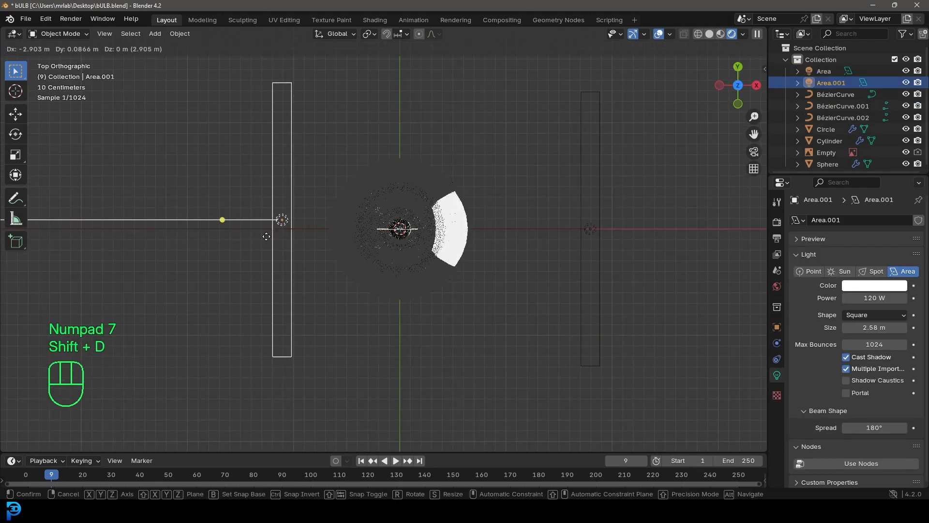
{"action": "left_click", "coordinate": [240, 225]}
{"action": "key", "text": "r"}
{"action": "left_click", "coordinate": [93, 282]}
{"action": "key", "text": "g"}
{"action": "left_click", "coordinate": [265, 297]}
{"action": "key", "text": "KP_1"}
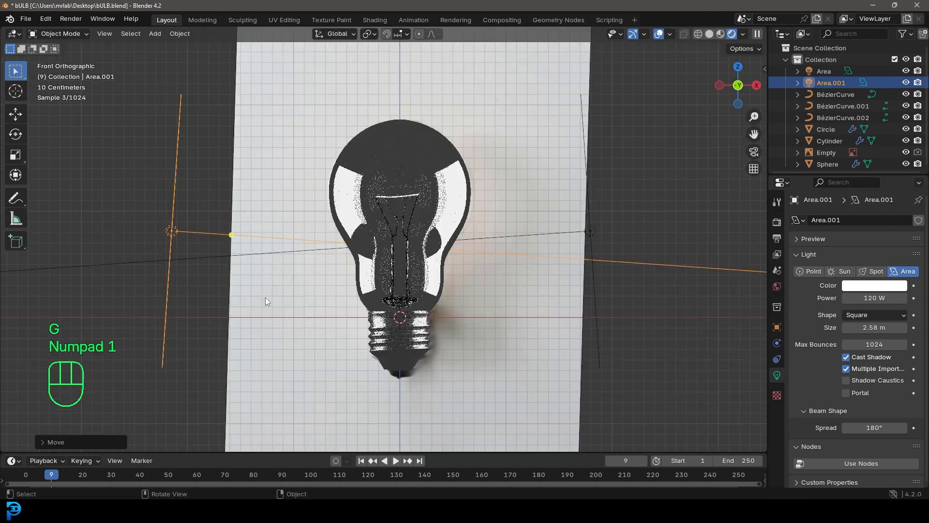
Add a plane, rotate it 90° about the X axis to stand upright, and move it well behind the bulb
{"action": "scroll", "coordinate": [418, 175], "scroll_direction": "up", "scroll_amount": 1}
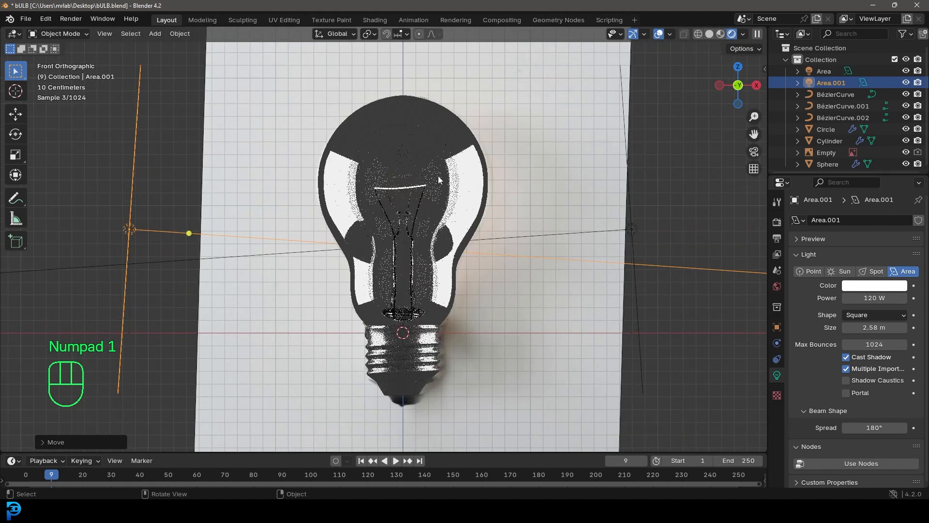
{"action": "key", "text": "shift+a"}
{"action": "mouse_move", "coordinate": [391, 66]}
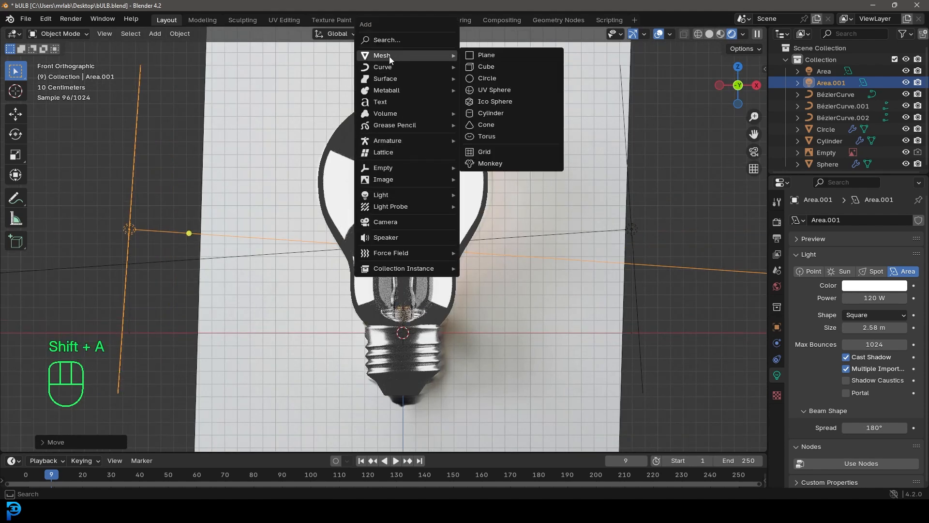
{"action": "left_click", "coordinate": [477, 55]}
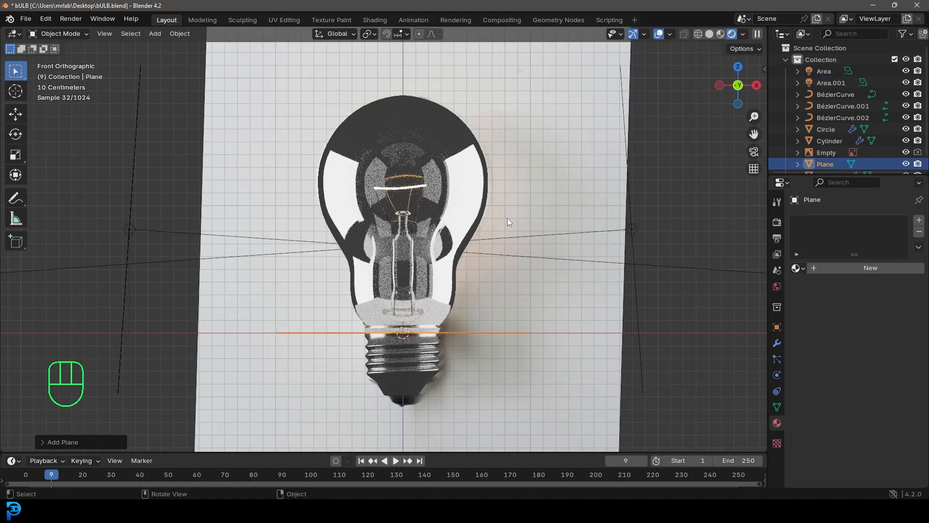
{"action": "type", "text": "rx90"}
{"action": "key", "text": "Return"}
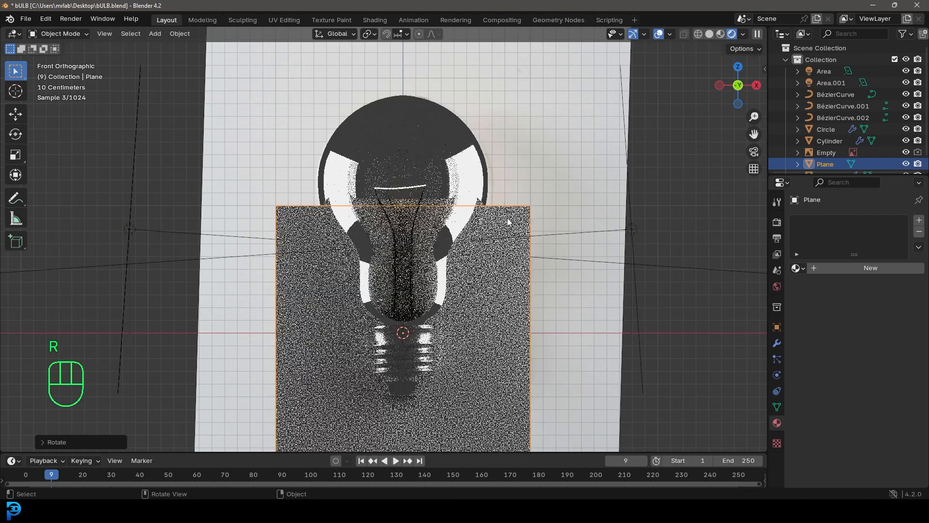
{"action": "middle_click_drag", "start_coordinate": [512, 223], "coordinate": [400, 273]}
{"action": "key", "text": "g"}
{"action": "left_click", "coordinate": [609, 285]}
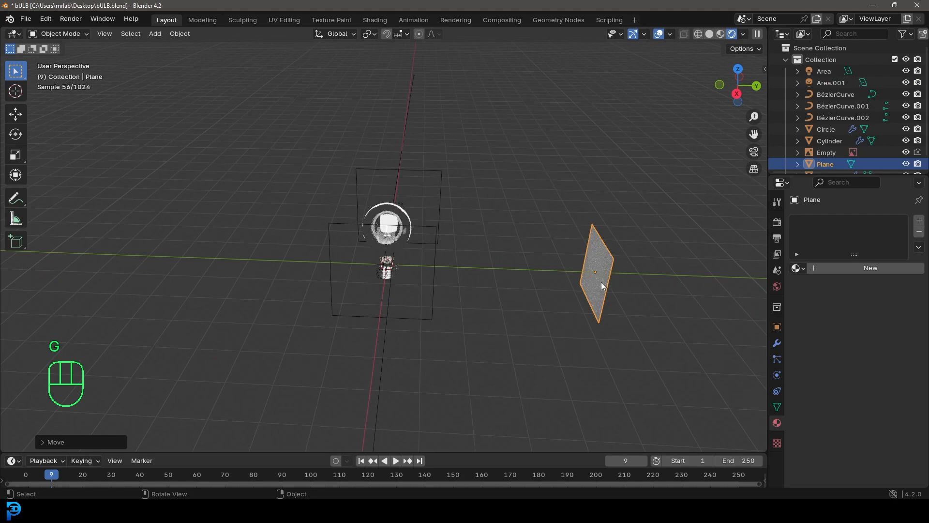
Scale the plane up into a wide rectangular backdrop in front view and raise it so it is centered behind the bulb
{"action": "key", "text": "KP_1"}
{"action": "key", "text": "s"}
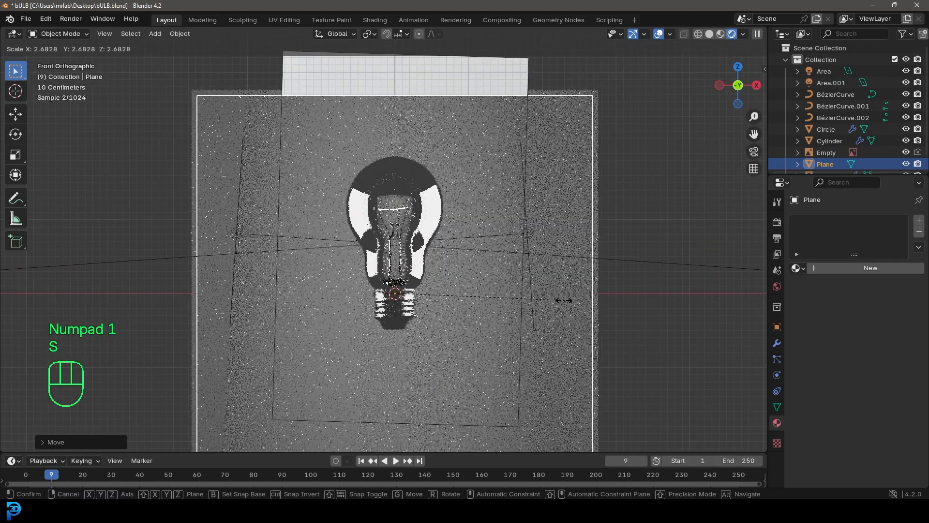
{"action": "left_click", "coordinate": [518, 297]}
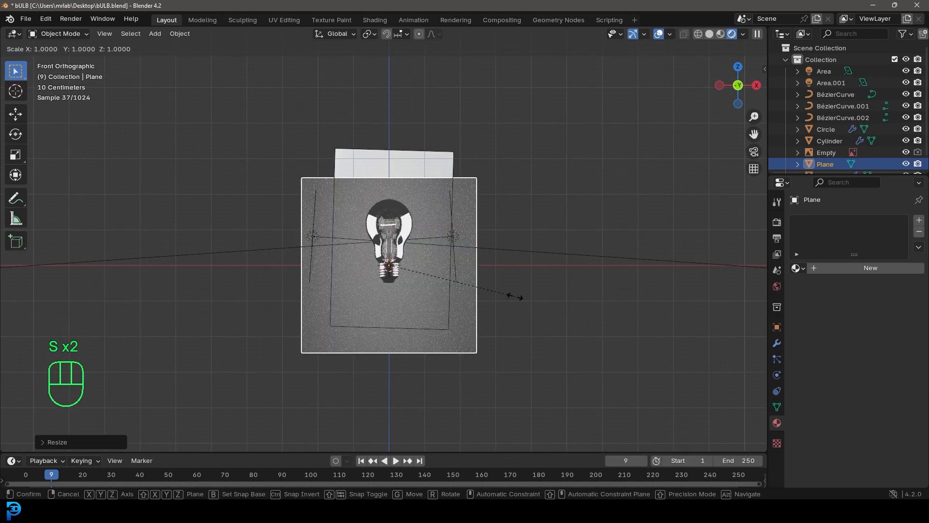
{"action": "left_click", "coordinate": [622, 313]}
{"action": "key", "text": "g"}
{"action": "key", "text": "z"}
{"action": "left_click", "coordinate": [623, 284]}
{"action": "scroll", "coordinate": [511, 256], "scroll_direction": "up", "scroll_amount": 4}
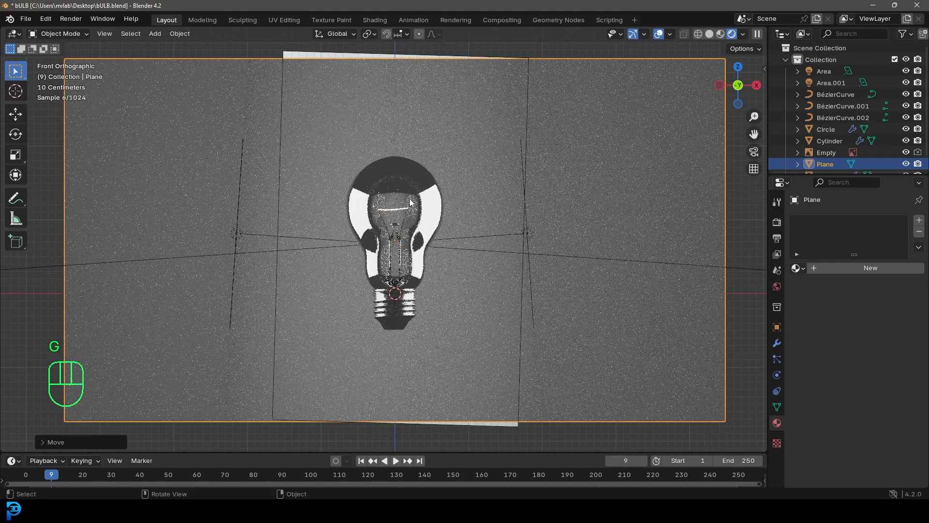
Add a camera, move it along Y to the front of the bulb, and raise it about 0.8 m in camera view
{"action": "key", "text": "shift+a"}
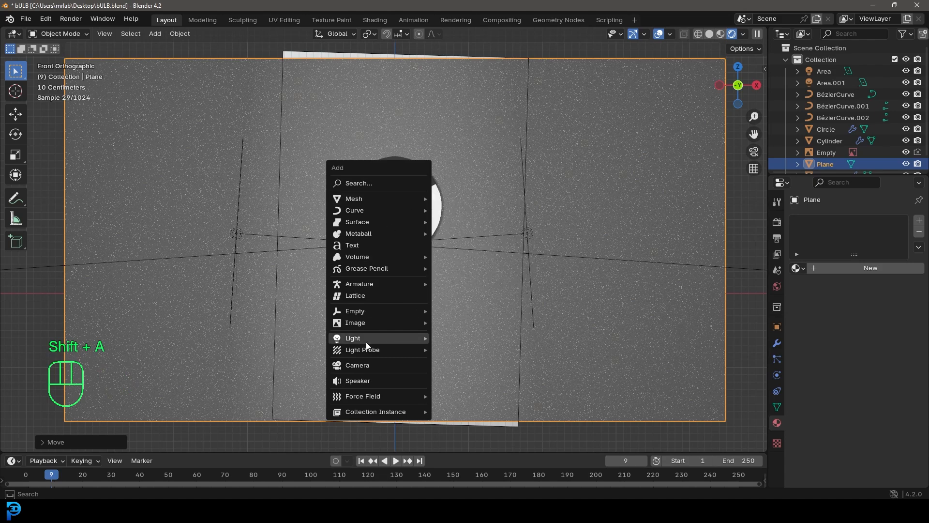
{"action": "left_click", "coordinate": [409, 366]}
{"action": "middle_click_drag", "start_coordinate": [449, 260], "coordinate": [402, 278]}
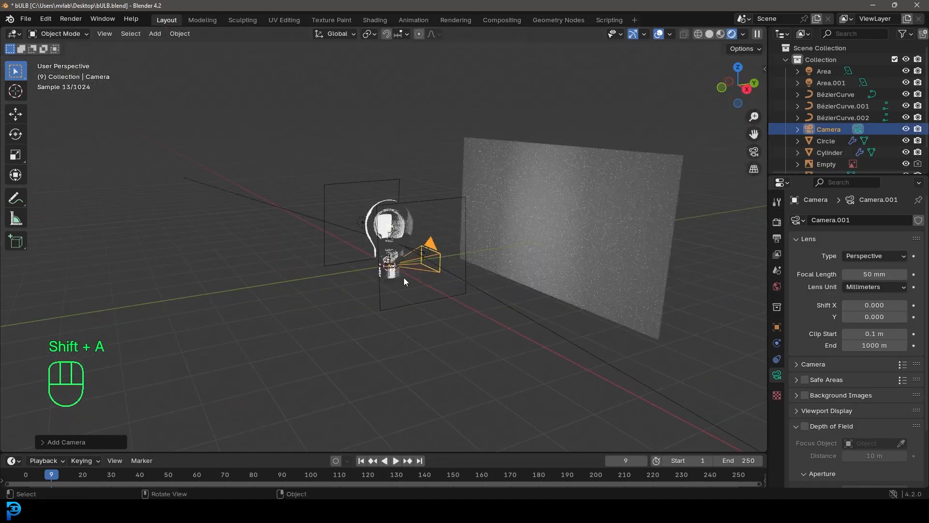
{"action": "key", "text": "g"}
{"action": "key", "text": "y"}
{"action": "left_click", "coordinate": [241, 306]}
{"action": "key", "text": "KP_0"}
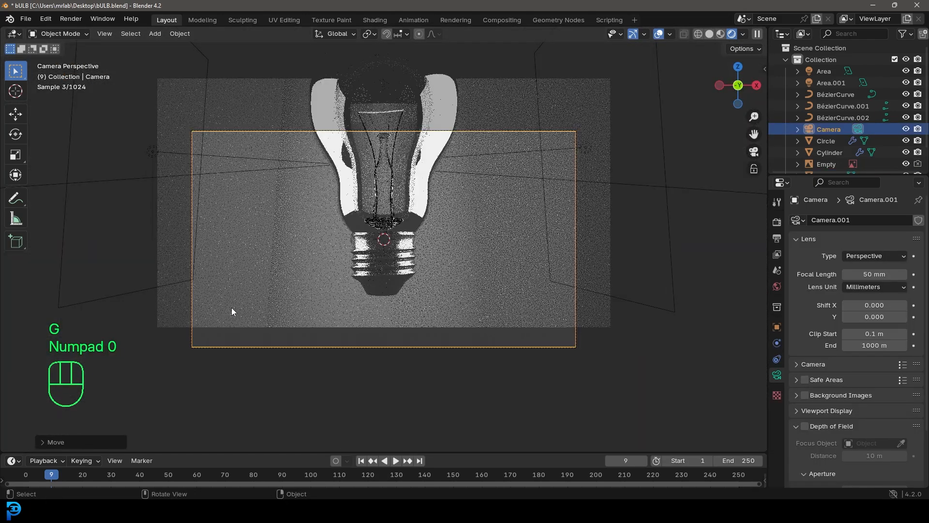
{"action": "key", "text": "g"}
{"action": "key", "text": "z"}
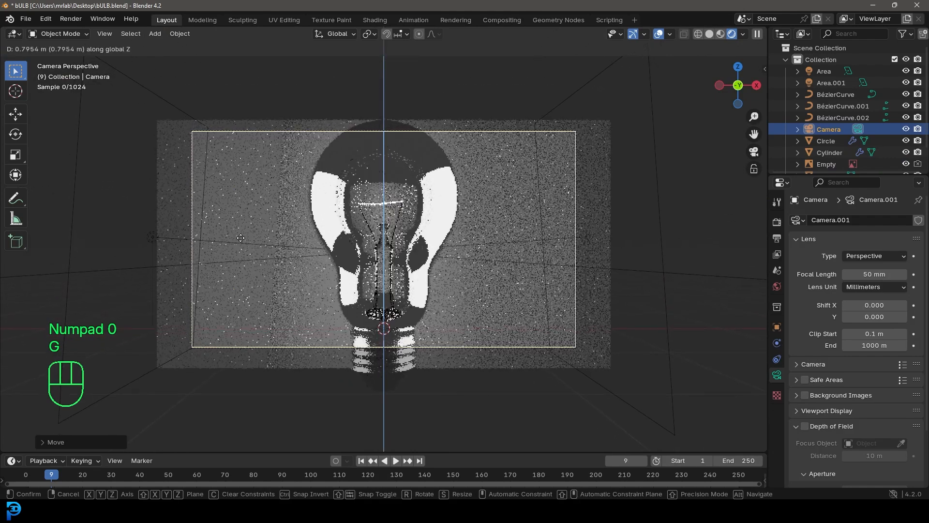
{"action": "left_click", "coordinate": [241, 244]}
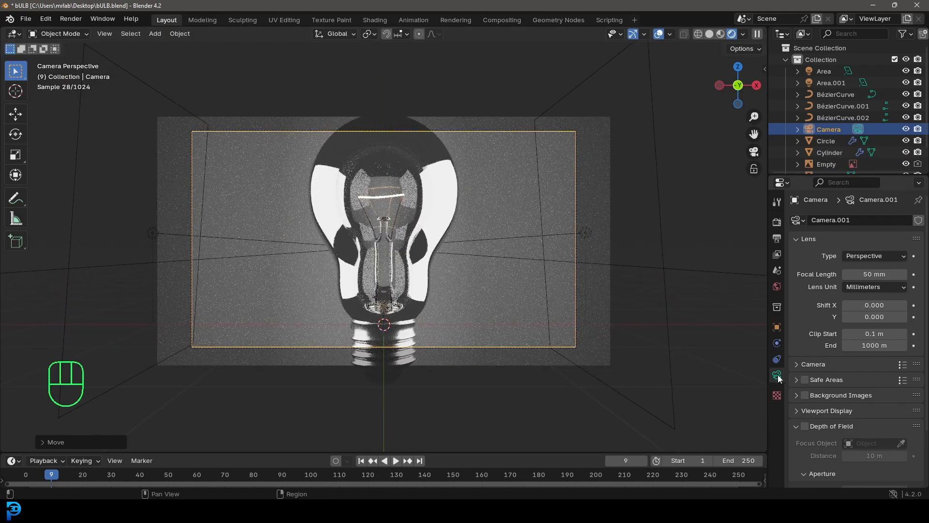
Set the camera's focal length to 90 mm and pull it back along its local Z axis until the whole bulb fits the frame
{"action": "left_click_drag", "start_coordinate": [862, 274], "coordinate": [868, 274]}
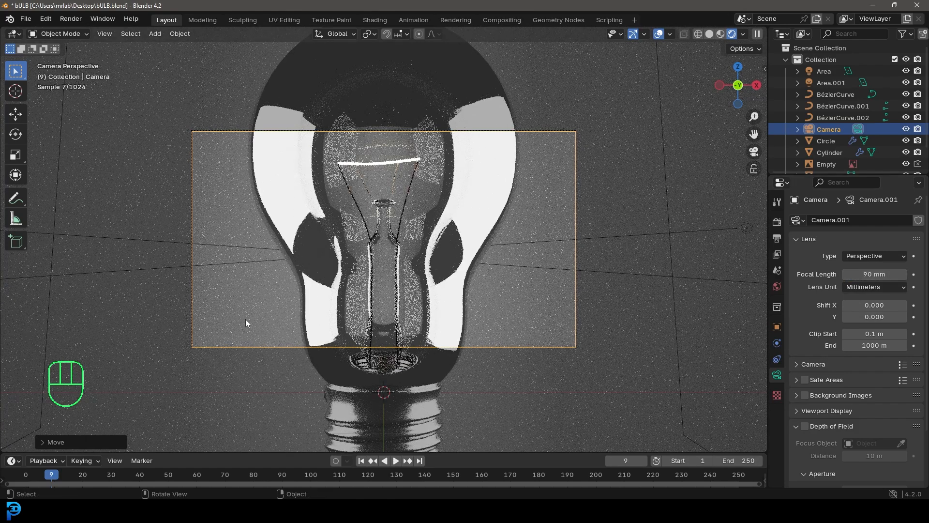
{"action": "key", "text": "g"}
{"action": "key", "text": "z"}
{"action": "key", "text": "z"}
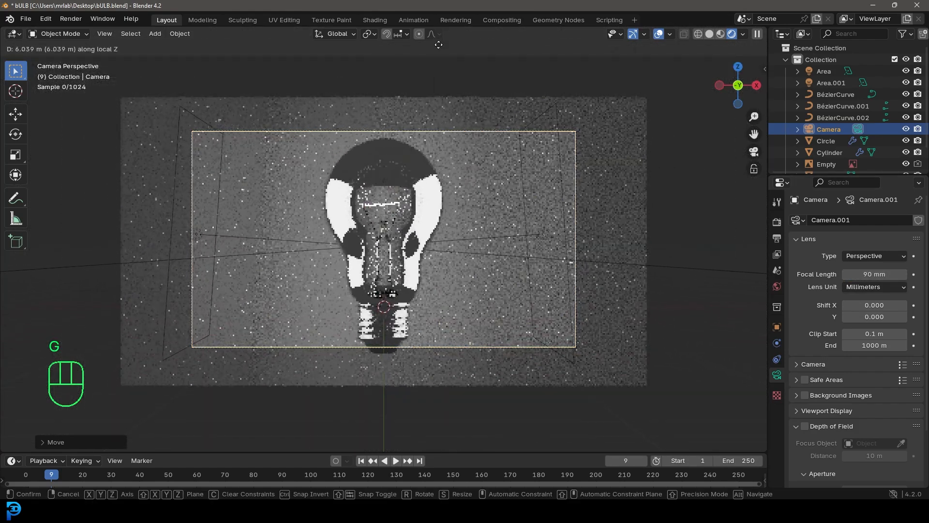
{"action": "left_click", "coordinate": [435, 436]}
Open the bulb's glass mesh in Edit Mode and turn on the display of its normals
{"action": "key", "text": "ctrl+z"}
{"action": "key", "text": "Tab"}
{"action": "key", "text": "alt+a"}
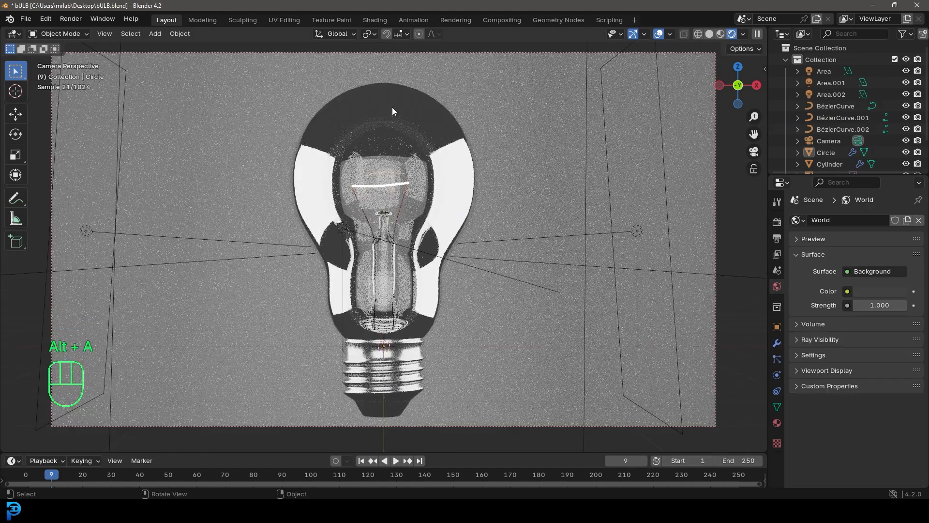
{"action": "left_click", "coordinate": [404, 108]}
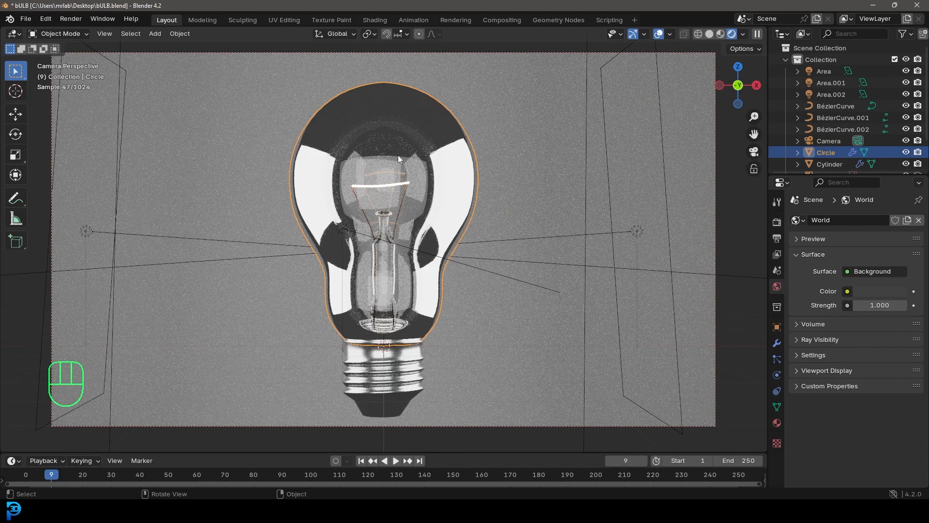
{"action": "key", "text": "Tab"}
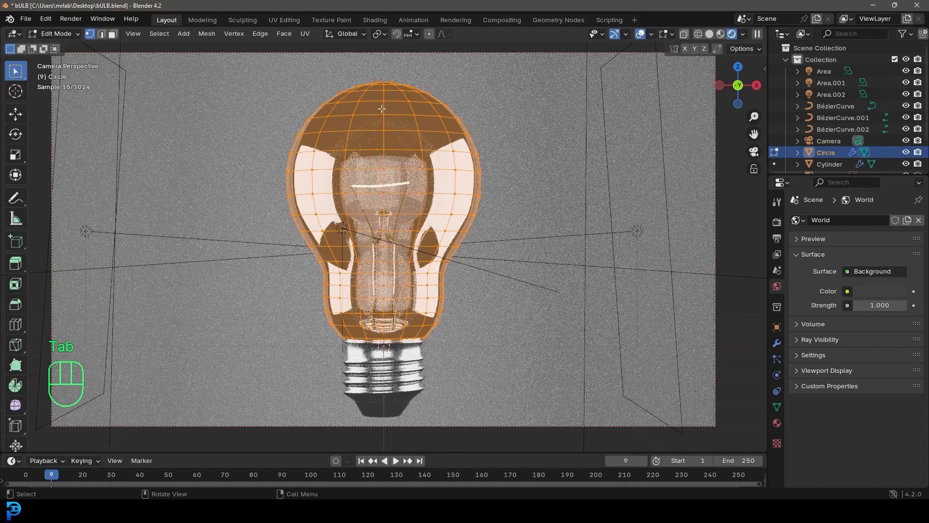
{"action": "left_click", "coordinate": [669, 33]}
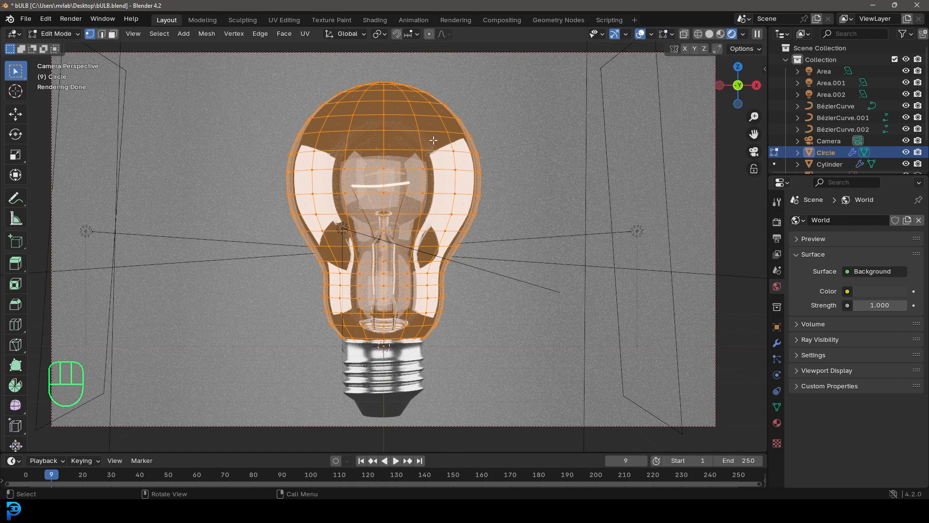
Recalculate all normals of the glass mesh to the outside, return to Object Mode and save the file
{"action": "key", "text": "a"}
{"action": "key", "text": "alt+n"}
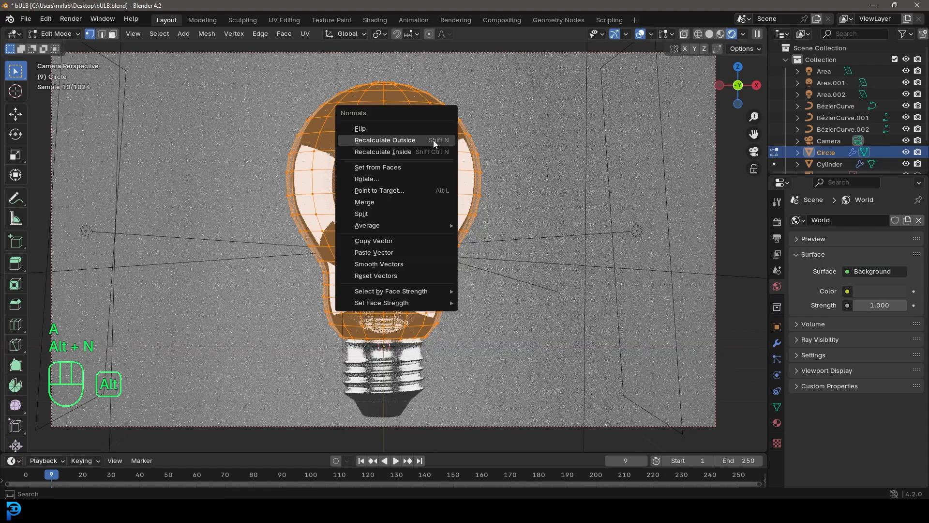
{"action": "left_click", "coordinate": [365, 140]}
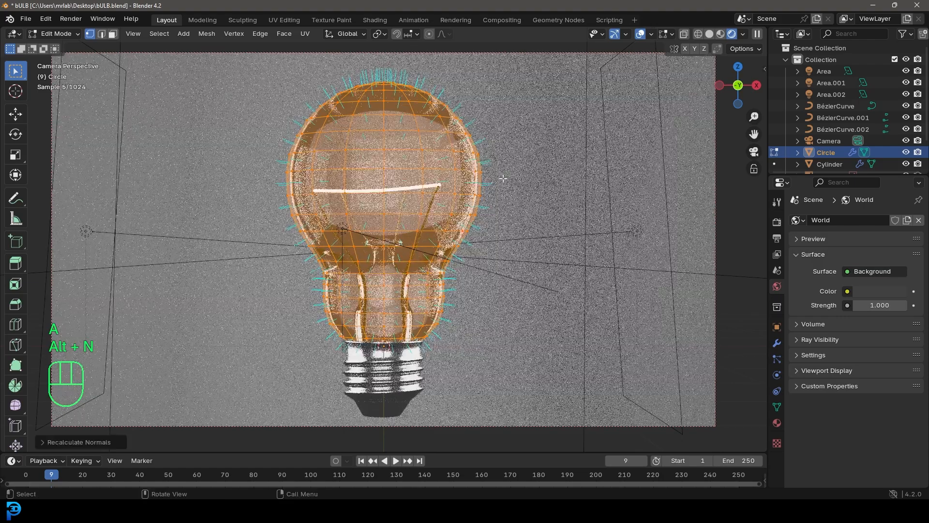
{"action": "key", "text": "Tab"}
{"action": "key", "text": "alt+a"}
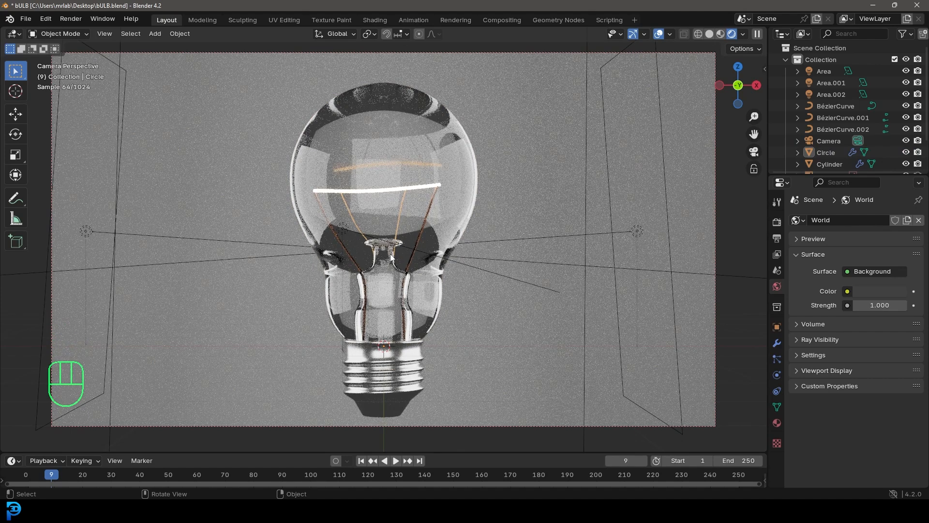
{"action": "key", "text": "ctrl+s"}
{"action": "key", "text": "ctrl+s"}
Add a point light in solid shading and move it along Y to between the bulb and the backdrop plane
{"action": "key", "text": "z"}
{"action": "left_click", "coordinate": [505, 257]}
{"action": "middle_click_drag", "start_coordinate": [478, 214], "coordinate": [410, 233]}
{"action": "key", "text": "shift+a"}
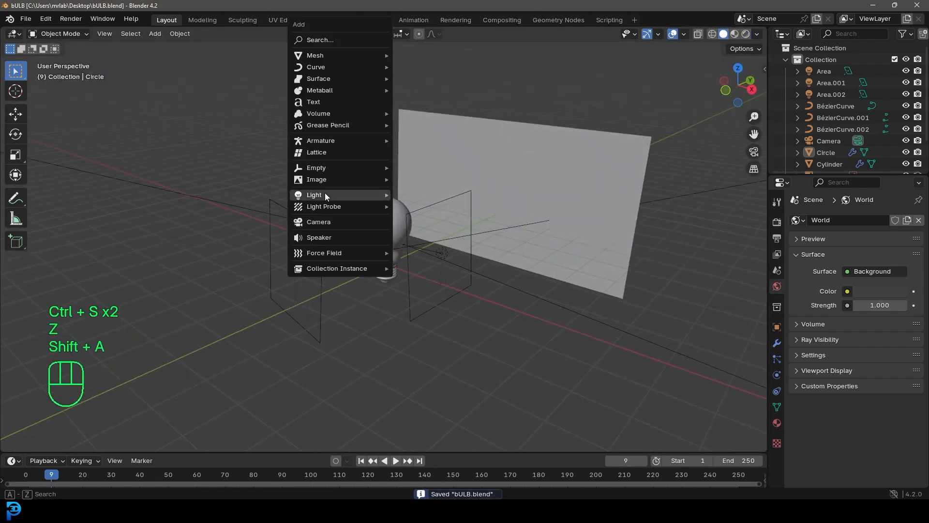
{"action": "mouse_move", "coordinate": [324, 194]}
{"action": "left_click", "coordinate": [419, 194]}
{"action": "middle_click_drag", "start_coordinate": [431, 197], "coordinate": [410, 222]}
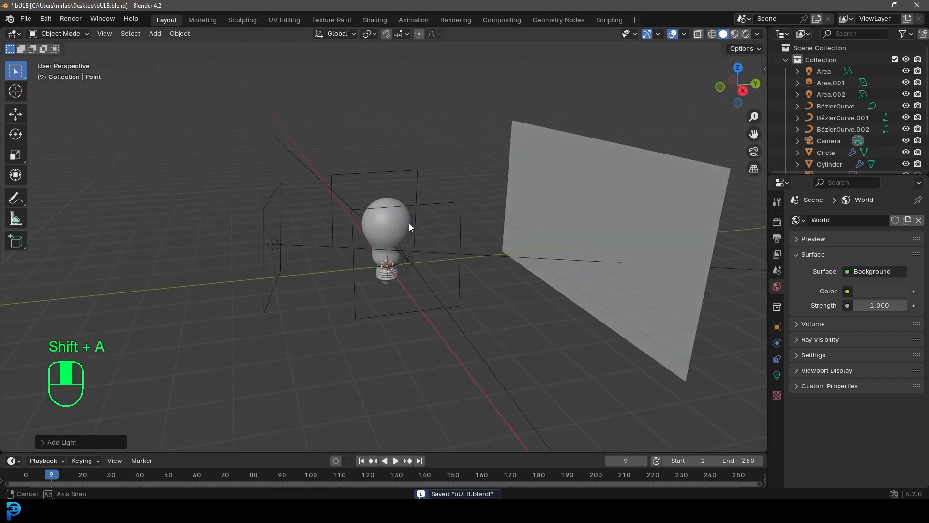
{"action": "scroll", "coordinate": [409, 233], "scroll_direction": "up", "scroll_amount": 3}
{"action": "key", "text": "g"}
{"action": "key", "text": "y"}
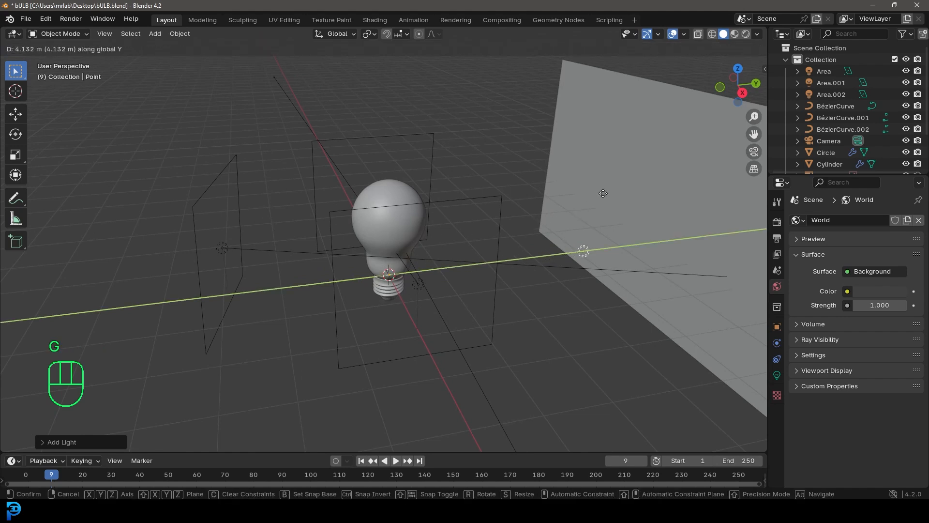
{"action": "left_click", "coordinate": [629, 258]}
{"action": "middle_click_drag", "start_coordinate": [631, 256], "coordinate": [594, 231]}
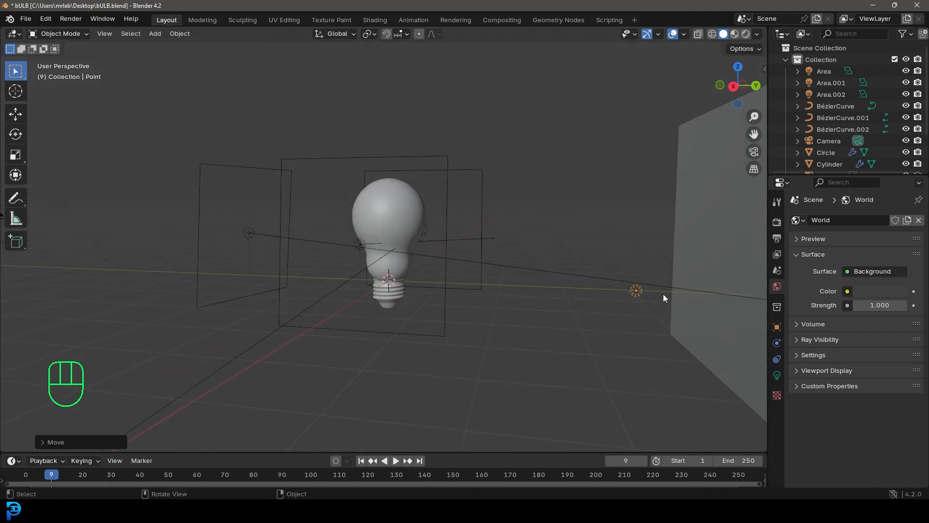
Raise the point light along Z to the height of the bulb's glass
{"action": "key", "text": "KP_1"}
{"action": "scroll", "coordinate": [663, 295], "scroll_direction": "up", "scroll_amount": 3}
{"action": "key", "text": "g"}
{"action": "key", "text": "z"}
{"action": "left_click", "coordinate": [605, 219]}
{"action": "middle_click_drag", "start_coordinate": [605, 219], "coordinate": [501, 249]}
Set the point light's power to 1200 W, its color to a warm pale yellow and its radius to 0.6 m
{"action": "left_click", "coordinate": [777, 375]}
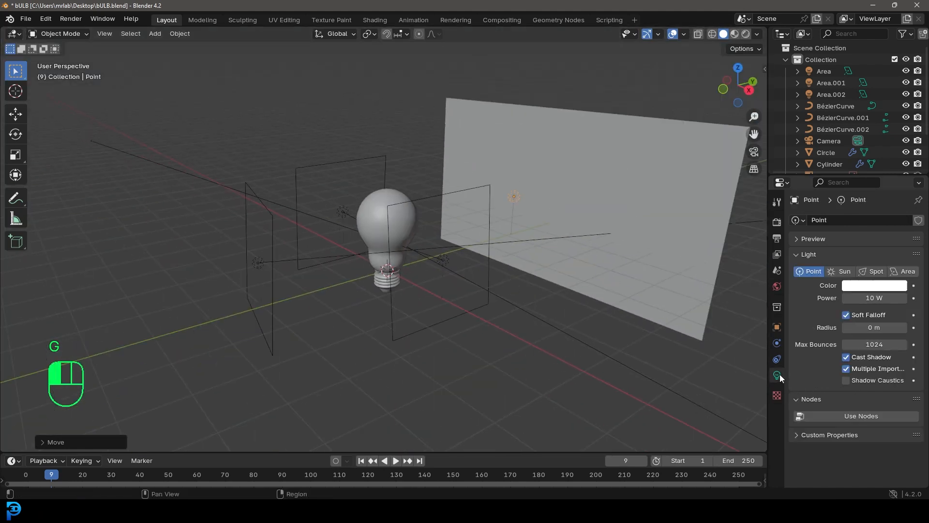
{"action": "left_click", "coordinate": [873, 297]}
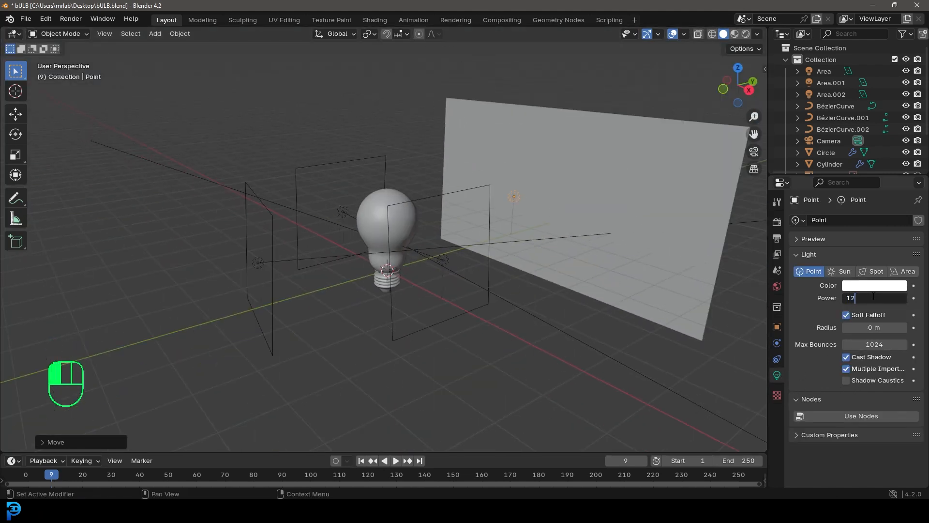
{"action": "key", "text": "Return"}
{"action": "left_click", "coordinate": [874, 285]}
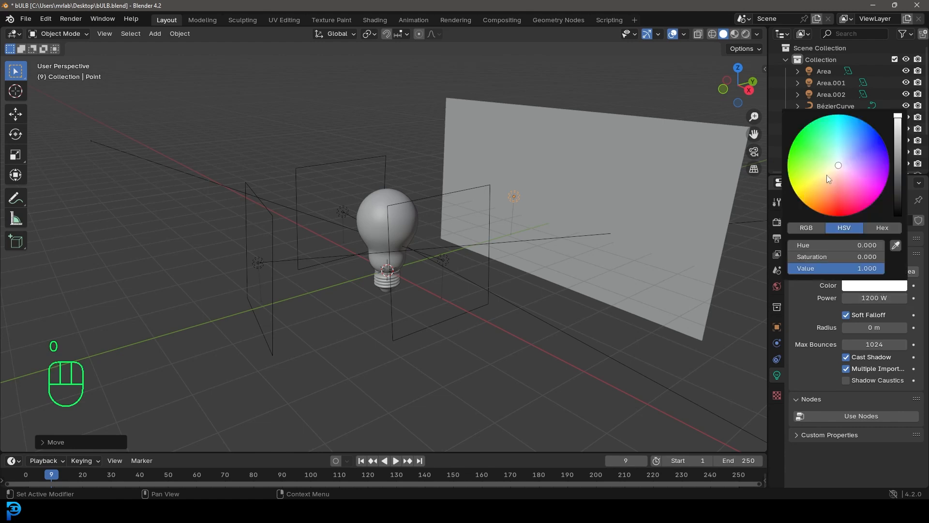
{"action": "left_click", "coordinate": [822, 182]}
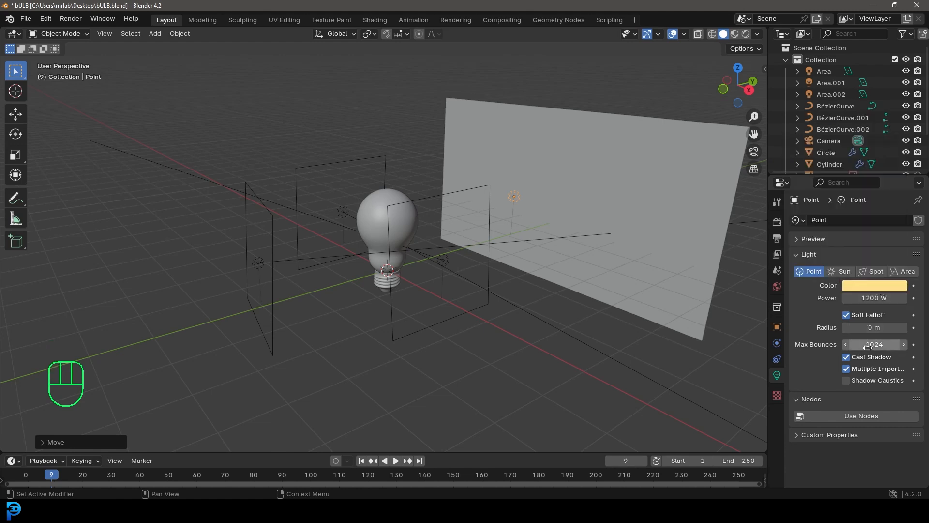
{"action": "left_click_drag", "start_coordinate": [870, 327], "coordinate": [868, 327]}
Show the rendered scene through the camera and reduce the point light's radius to 0.169 m
{"action": "key", "text": "KP_0"}
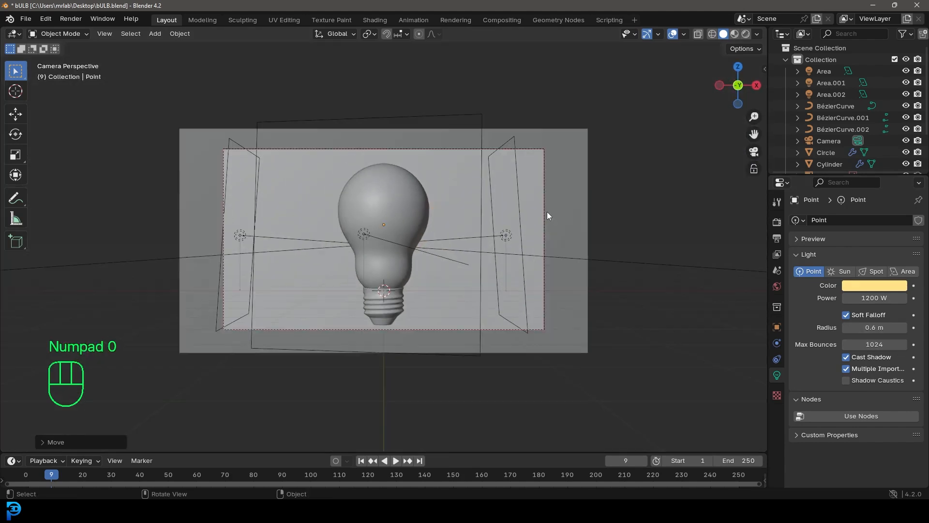
{"action": "key", "text": "z"}
{"action": "left_click", "coordinate": [408, 164]}
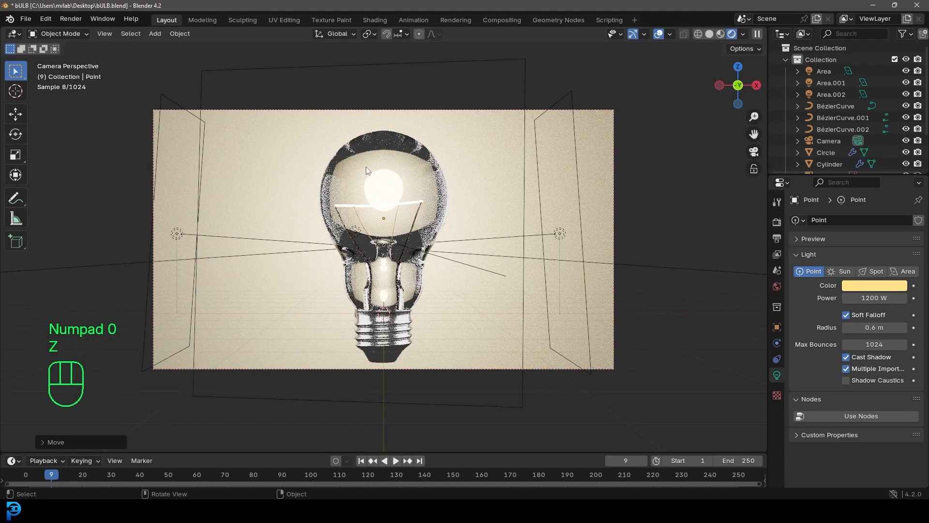
{"action": "key", "text": "Home"}
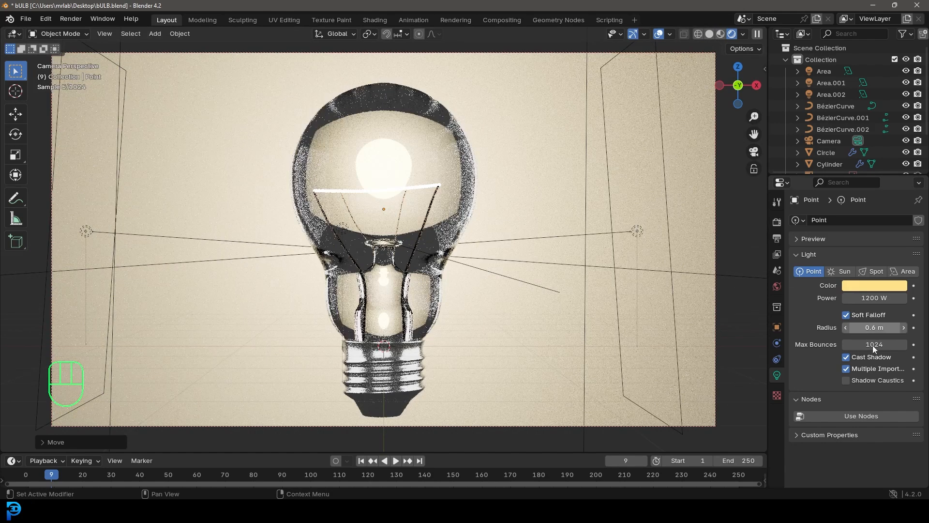
{"action": "left_click_drag", "start_coordinate": [885, 327], "coordinate": [854, 327], "text": "shift"}
{"action": "key", "text": "g"}
{"action": "key", "text": "z"}
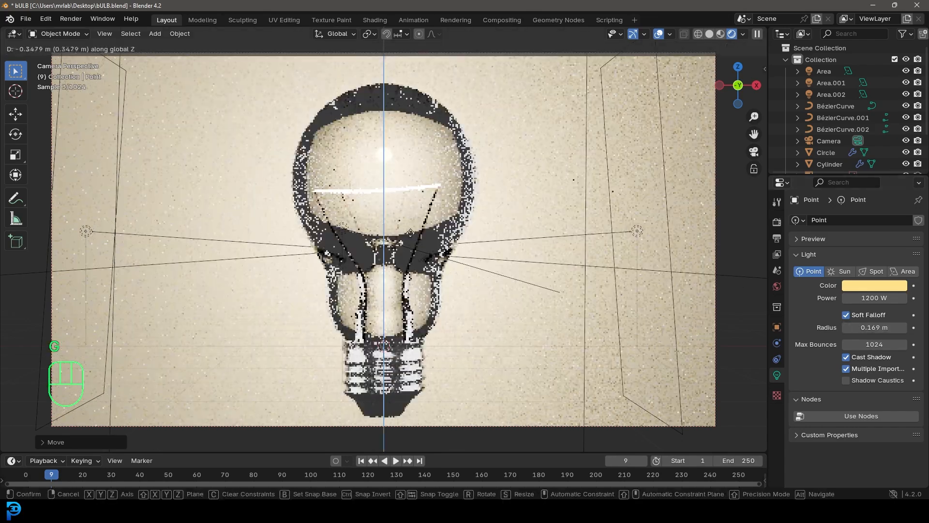
{"action": "right_click", "coordinate": [409, 28]}
Lower the point light along Z behind the bulb and return to the camera view
{"action": "middle_click_drag", "start_coordinate": [510, 127], "coordinate": [481, 210]}
{"action": "key", "text": "g"}
{"action": "key", "text": "z"}
{"action": "left_click", "coordinate": [480, 251]}
{"action": "key", "text": "KP_0"}
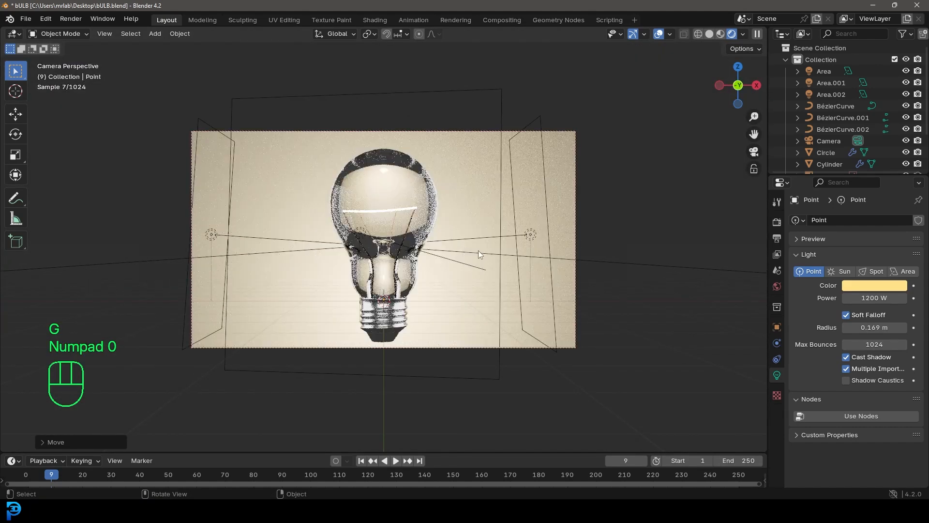
Set the point light's power to 800 W
{"action": "left_click", "coordinate": [878, 299]}
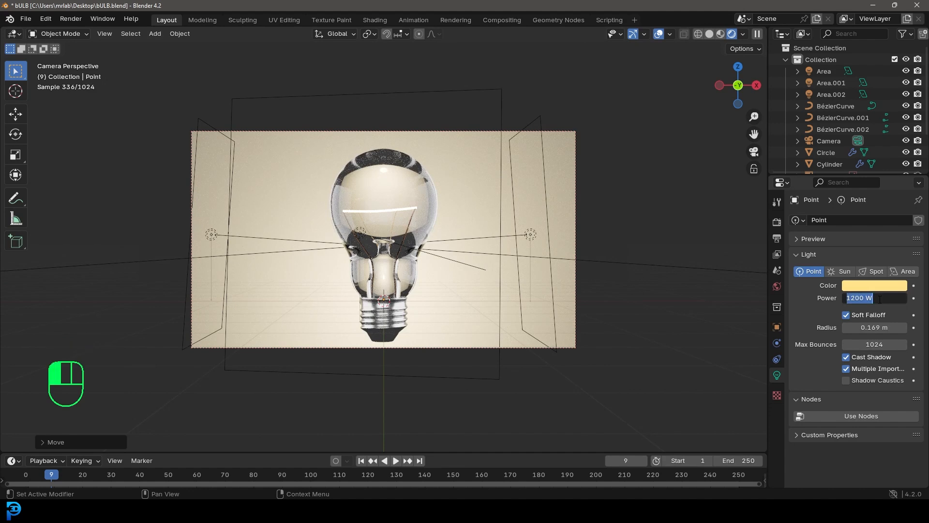
{"action": "type", "text": "800"}
{"action": "key", "text": "Return"}
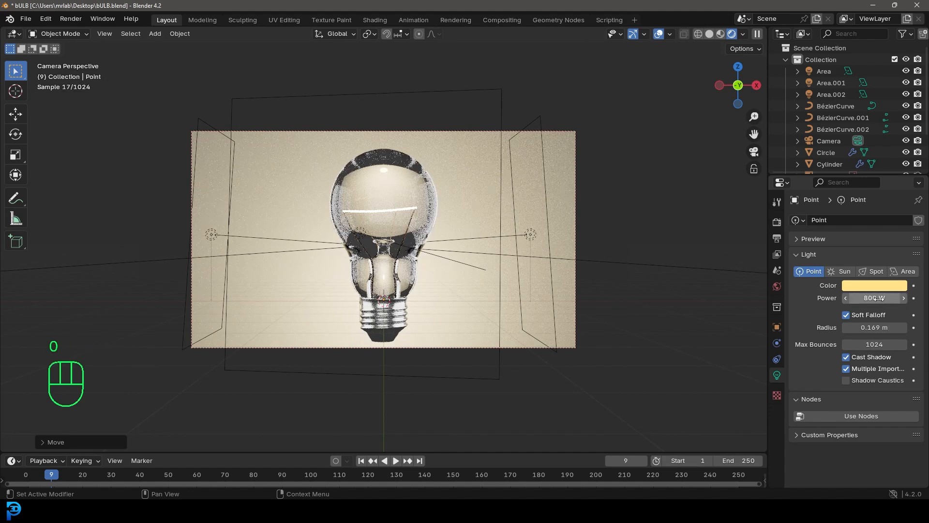
{"action": "scroll", "coordinate": [438, 245], "scroll_direction": "up", "scroll_amount": 2}
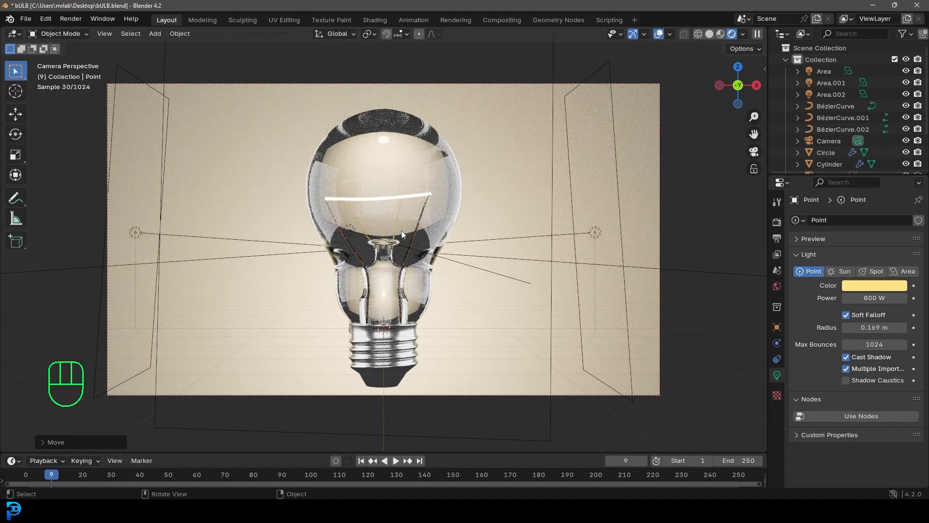
Switch the viewport to solid shading and save the file
{"action": "key", "text": "ctrl+s"}
{"action": "key", "text": "ctrl+s"}
{"action": "key", "text": "z"}
{"action": "left_click", "coordinate": [487, 231]}
{"action": "key", "text": "ctrl+s"}
{"action": "key", "text": "ctrl+s"}
Render the image, inspect the filament and glass up close, and close the render result
{"action": "left_click", "coordinate": [71, 19]}
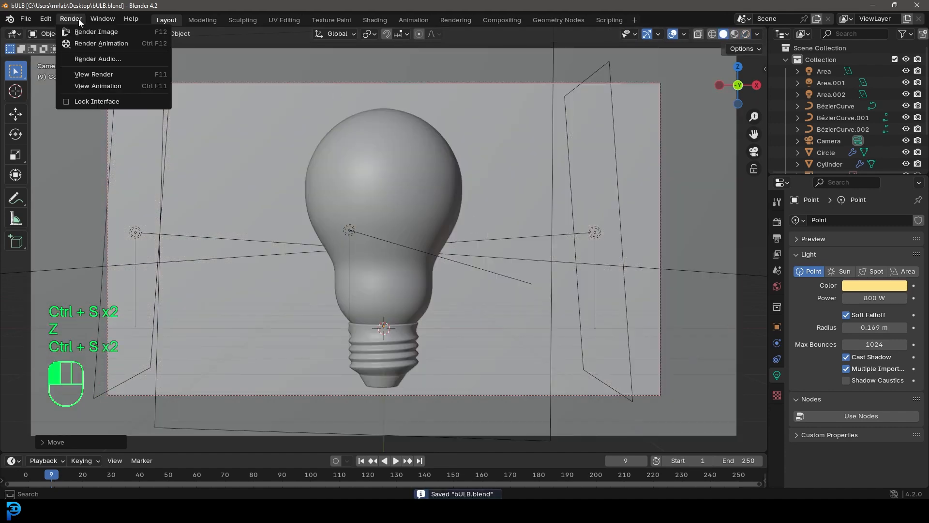
{"action": "left_click", "coordinate": [108, 31]}
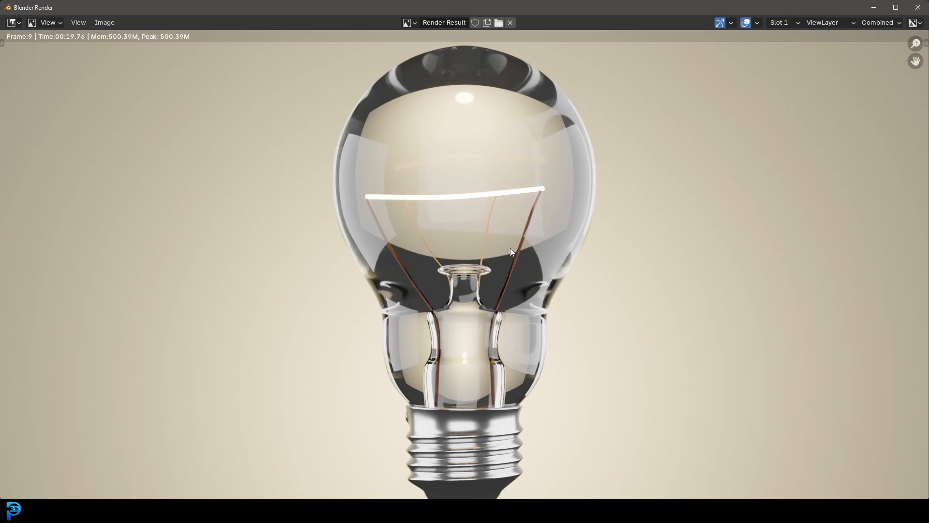
{"action": "scroll", "coordinate": [483, 204], "scroll_direction": "up", "scroll_amount": 2}
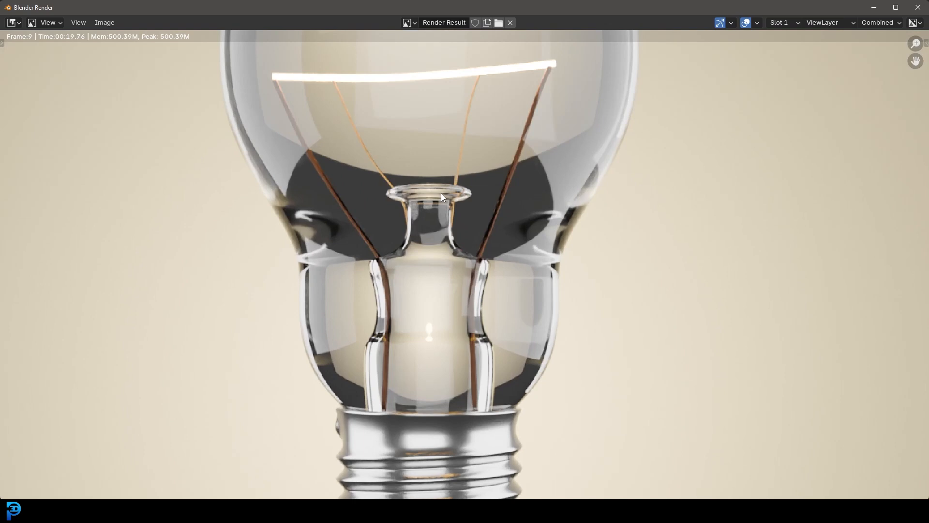
{"action": "left_click", "coordinate": [924, 8]}
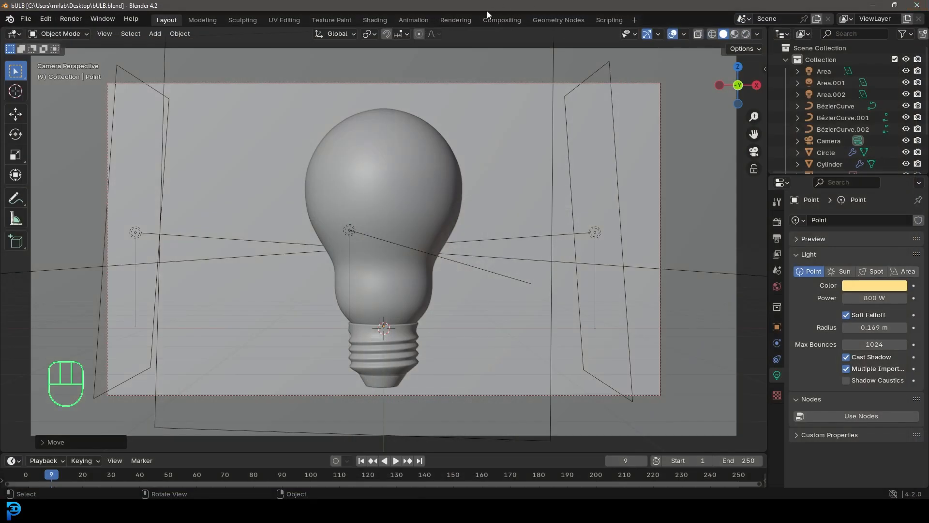
Enable nodes in the Compositing workspace and place a Viewer node below the Composite node
{"action": "left_click", "coordinate": [514, 21]}
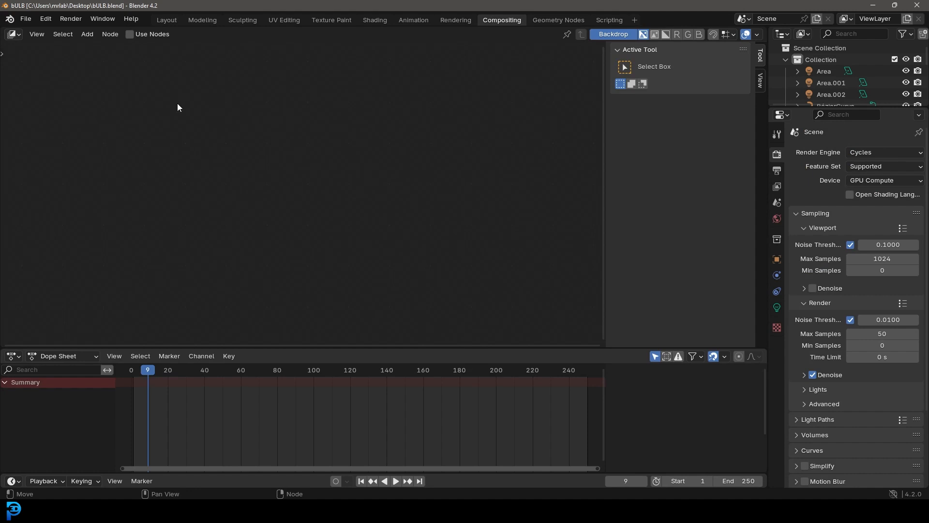
{"action": "left_click", "coordinate": [129, 35]}
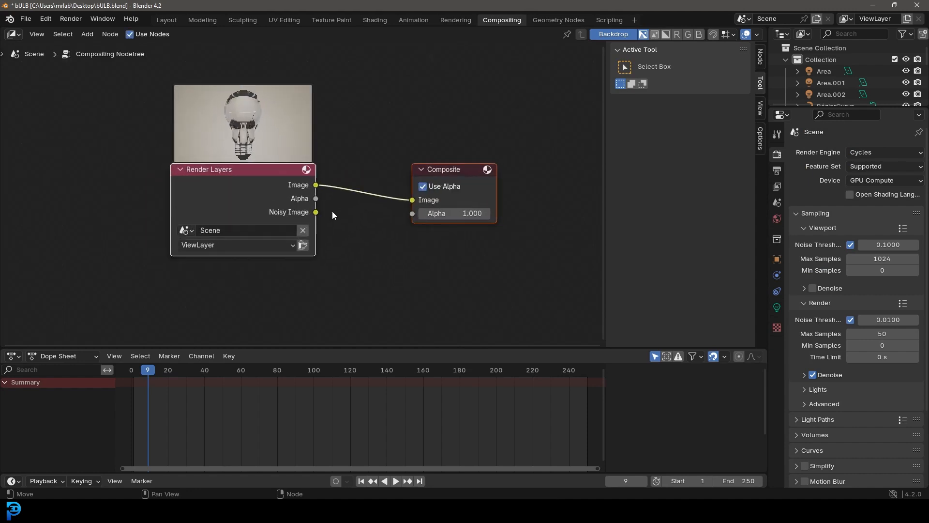
{"action": "key", "text": "shift+a"}
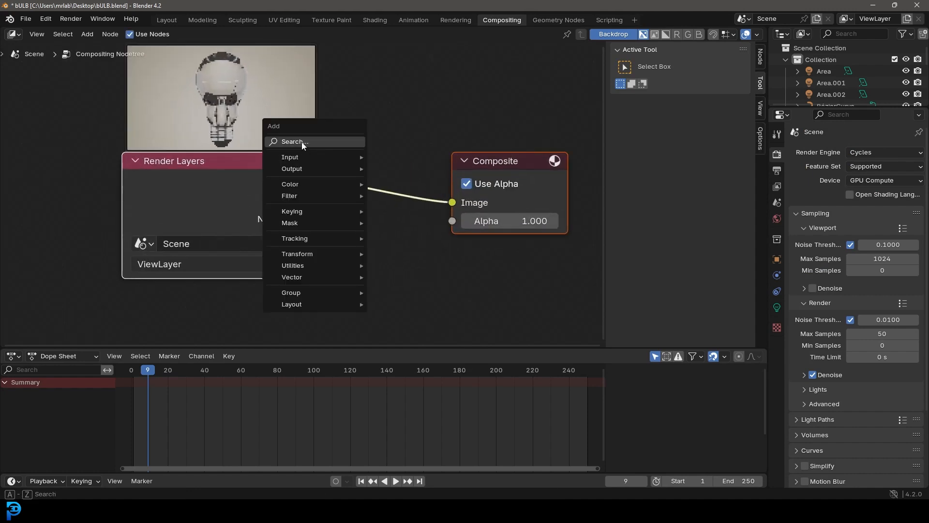
{"action": "left_click", "coordinate": [301, 141]}
{"action": "type", "text": "view"}
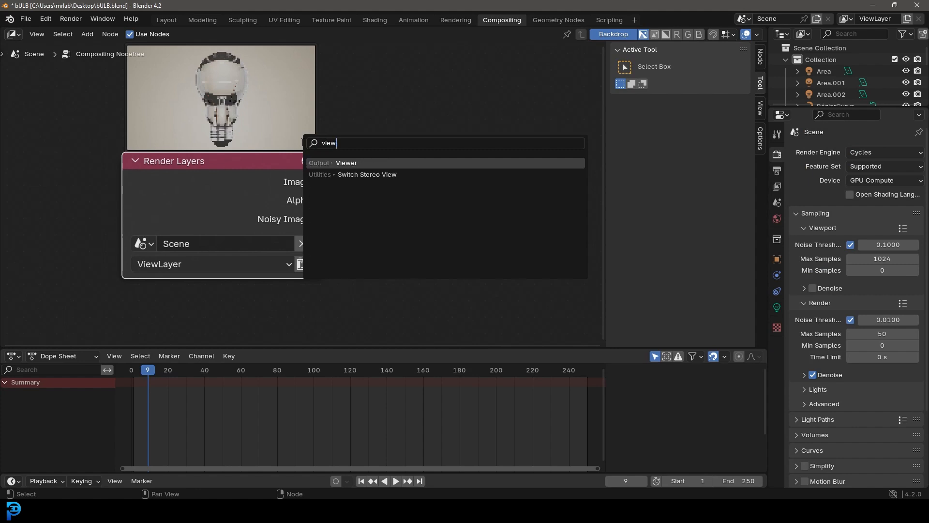
{"action": "key", "text": "Return"}
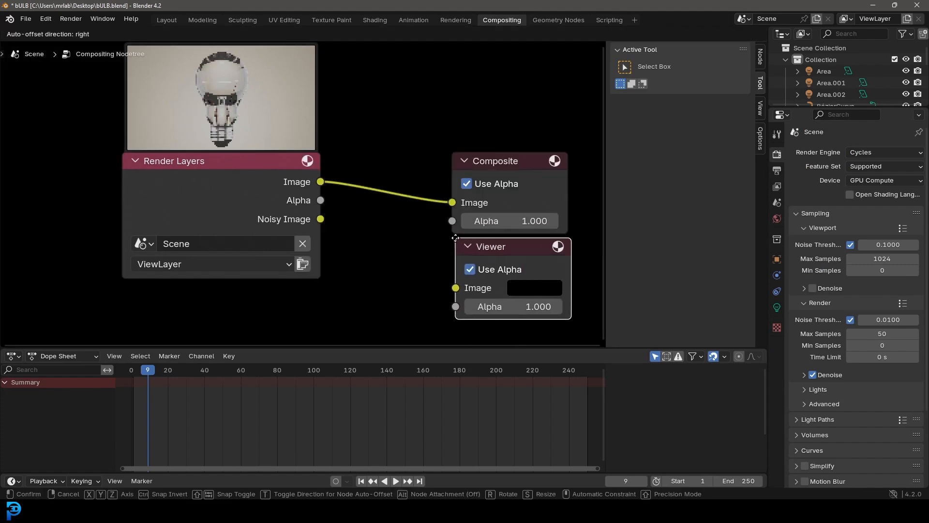
{"action": "left_click", "coordinate": [465, 227]}
Connect the Render Layers image output to the Viewer node and shrink the backdrop image
{"action": "left_click_drag", "start_coordinate": [320, 182], "coordinate": [456, 285]}
{"action": "scroll", "coordinate": [230, 223], "scroll_direction": "down", "scroll_amount": 4}
{"action": "mouse_move", "coordinate": [230, 223]}
{"action": "middle_mouse_down"}
{"action": "mouse_move", "coordinate": [304, 200]}
{"action": "mouse_move", "coordinate": [237, 226]}
{"action": "middle_mouse_up"}
{"action": "key", "text": "v"}
{"action": "key", "text": "v"}
{"action": "key", "text": "v"}
{"action": "key", "text": "v"}
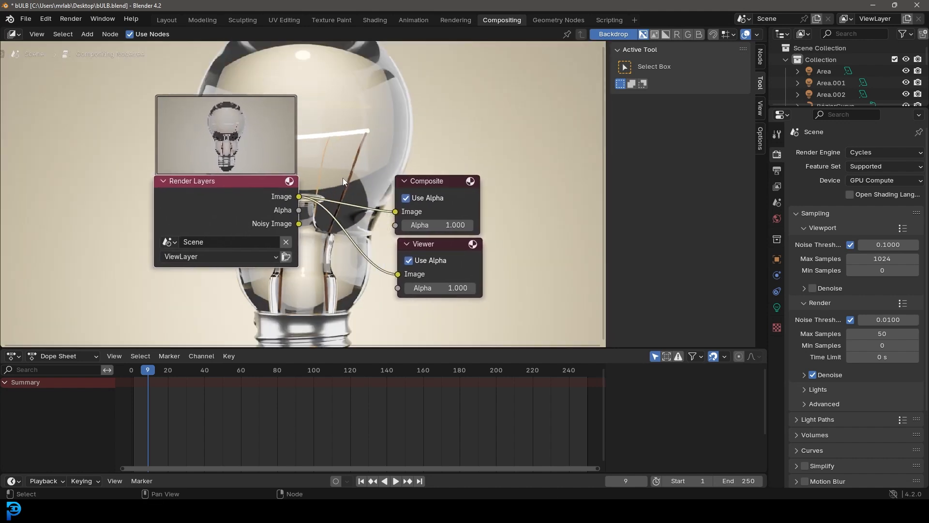
Space the Render Layers node away from the output nodes and merge both image links through one reroute point
{"action": "middle_click_drag", "start_coordinate": [238, 243], "coordinate": [370, 234]}
{"action": "scroll", "coordinate": [370, 233], "scroll_direction": "up", "scroll_amount": 2}
{"action": "left_click_drag", "start_coordinate": [351, 193], "coordinate": [96, 229]}
{"action": "middle_click_drag", "start_coordinate": [266, 212], "coordinate": [209, 212]}
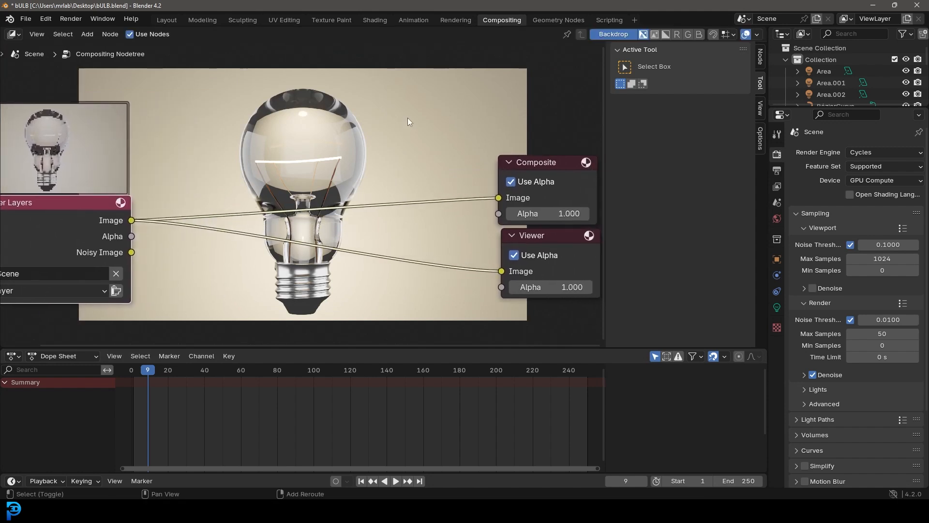
{"action": "right_click_drag", "start_coordinate": [401, 301], "coordinate": [401, 300], "text": "shift"}
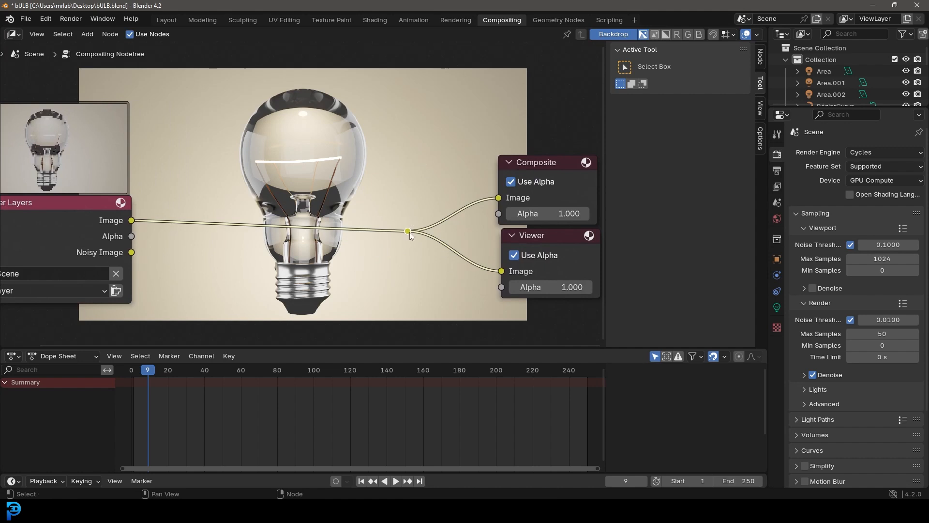
Insert a Glare node on the link between Render Layers and the reroute point
{"action": "middle_click_drag", "start_coordinate": [270, 235], "coordinate": [312, 230]}
{"action": "scroll", "coordinate": [312, 230], "scroll_direction": "up", "scroll_amount": 2}
{"action": "middle_click_drag", "start_coordinate": [208, 236], "coordinate": [250, 223]}
{"action": "scroll", "coordinate": [249, 223], "scroll_direction": "up", "scroll_amount": 1}
{"action": "left_click_drag", "start_coordinate": [187, 214], "coordinate": [155, 225]}
{"action": "key", "text": "shift+a"}
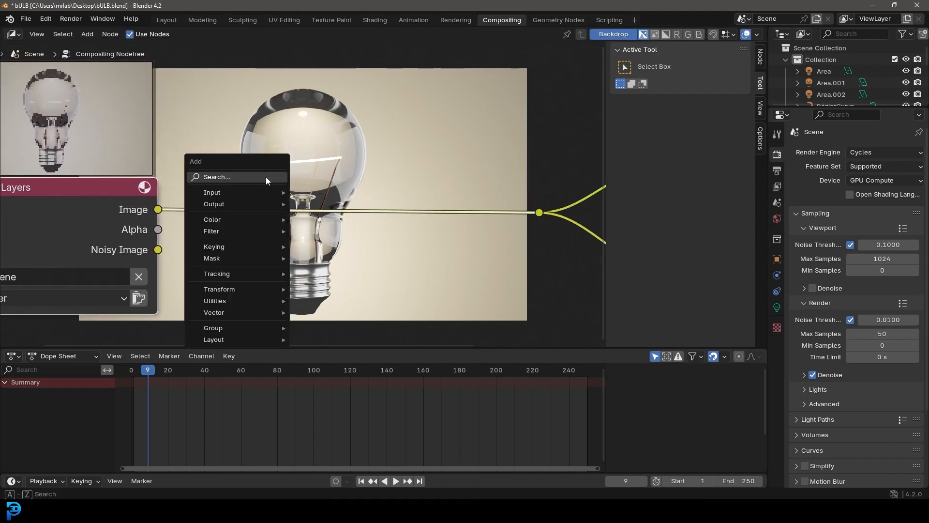
{"action": "left_click", "coordinate": [266, 176]}
{"action": "type", "text": "glare"}
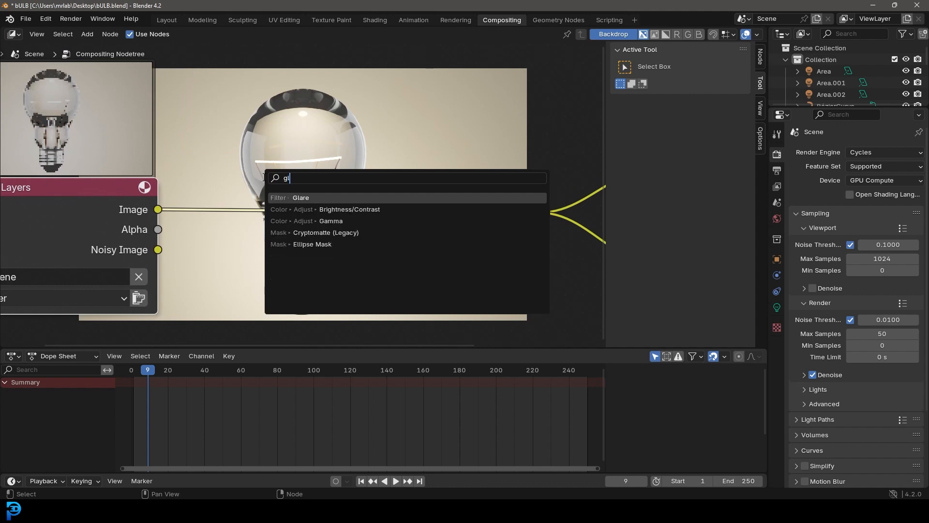
{"action": "left_click", "coordinate": [318, 198]}
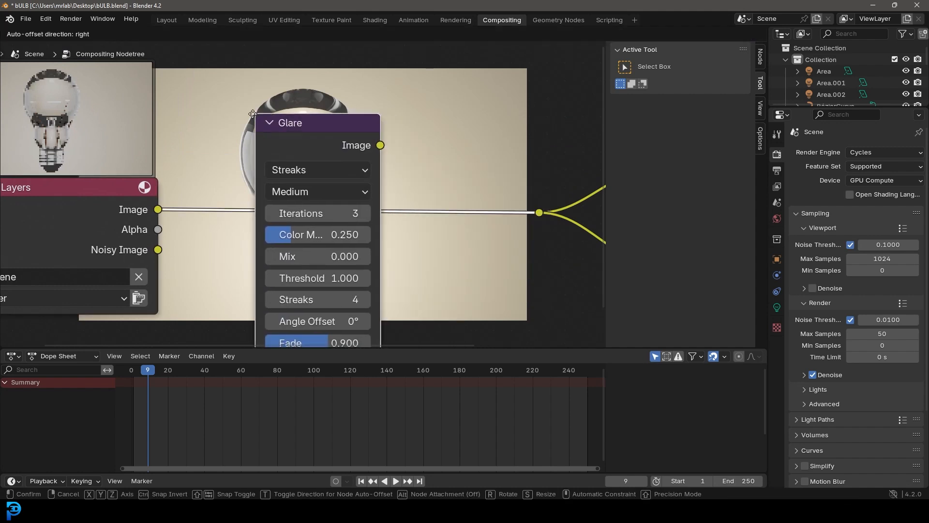
{"action": "left_click", "coordinate": [271, 132]}
Set the Glare node's type to Bloom and its quality to High
{"action": "scroll", "coordinate": [286, 191], "scroll_direction": "down", "scroll_amount": 5}
{"action": "middle_click_drag", "start_coordinate": [282, 189], "coordinate": [158, 171]}
{"action": "scroll", "coordinate": [297, 176], "scroll_direction": "up", "scroll_amount": 4}
{"action": "middle_click_drag", "start_coordinate": [310, 169], "coordinate": [290, 180]}
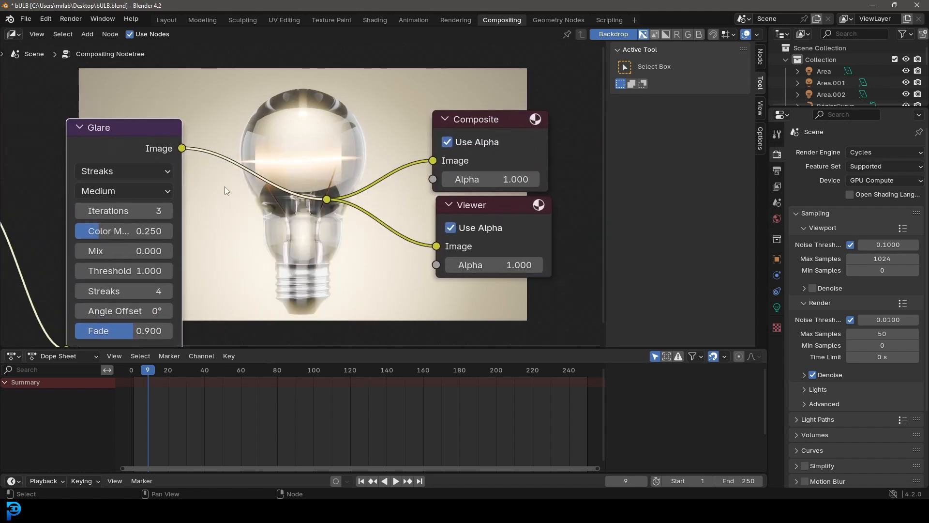
{"action": "left_click", "coordinate": [101, 172]}
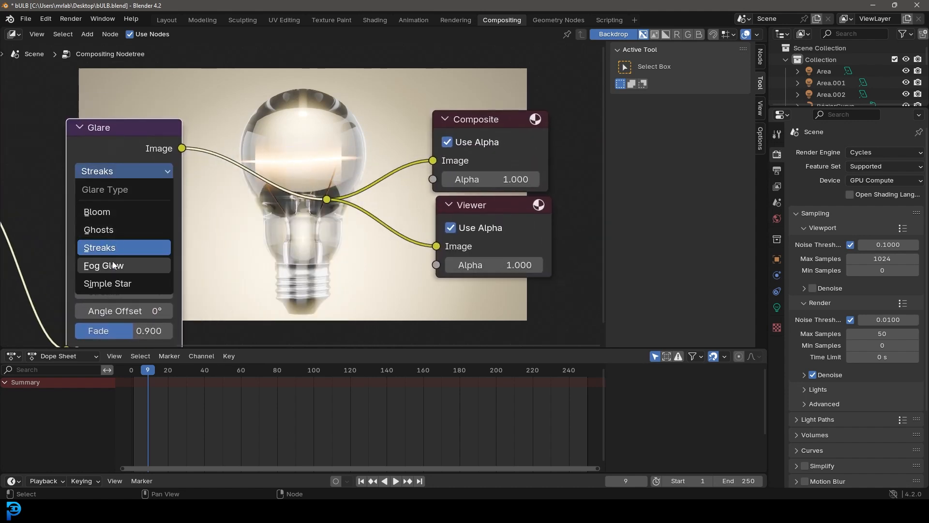
{"action": "left_click", "coordinate": [103, 213]}
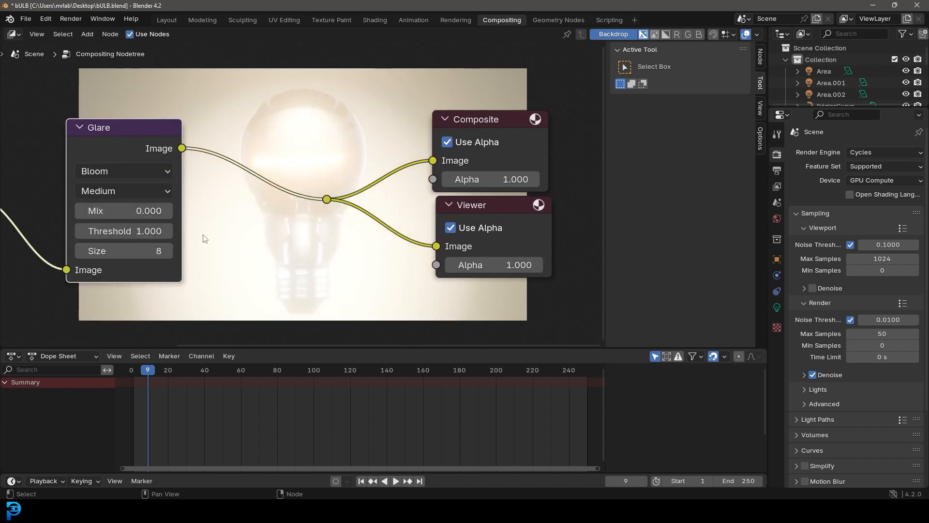
{"action": "left_click", "coordinate": [120, 190]}
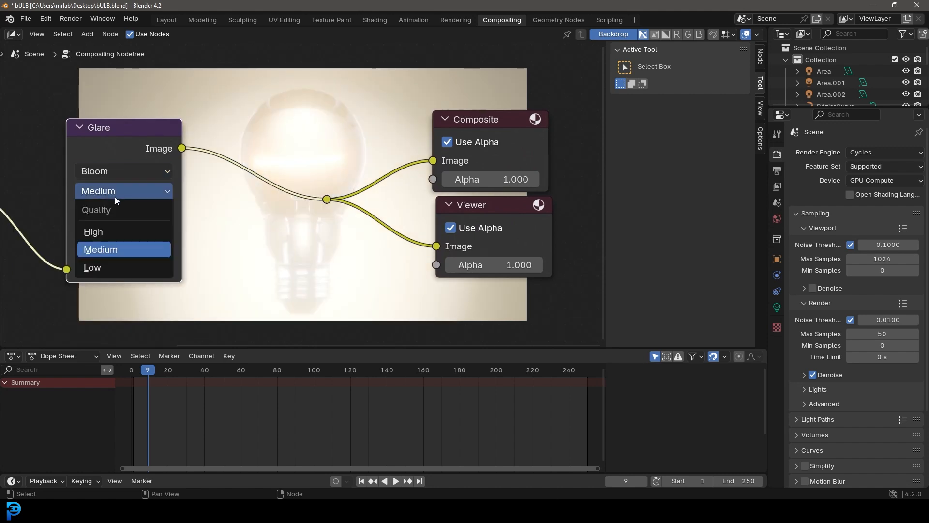
{"action": "left_click", "coordinate": [106, 231]}
Set the Glare node's size to 5 and its threshold to 13.3
{"action": "left_click", "coordinate": [119, 232]}
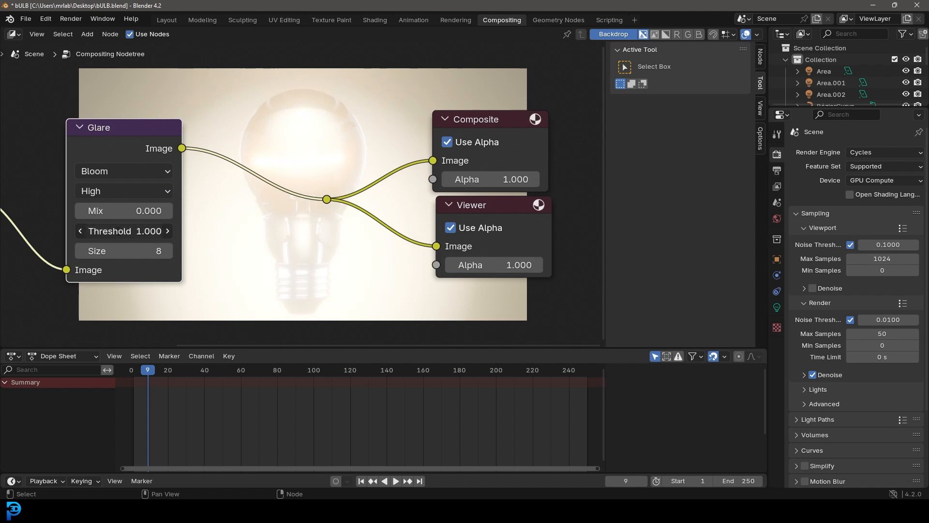
{"action": "type", "text": "20"}
{"action": "key", "text": "Return"}
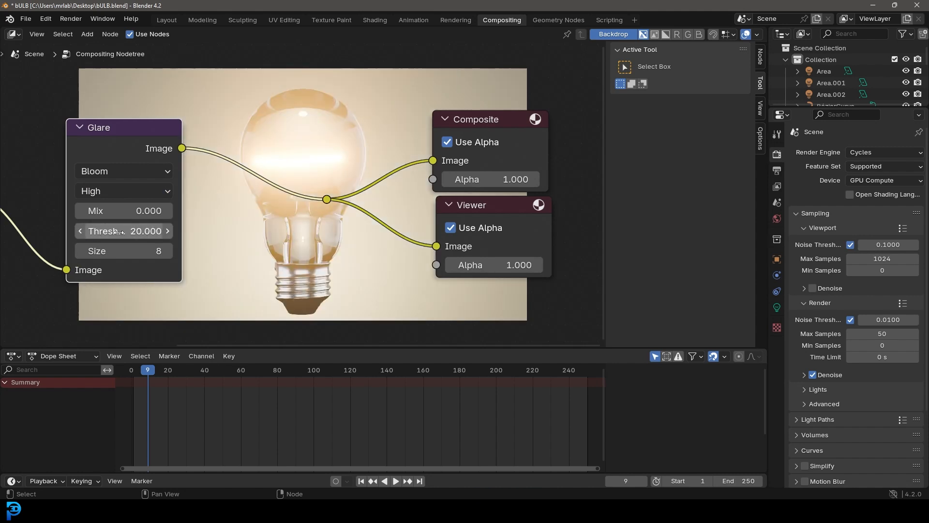
{"action": "left_click_drag", "start_coordinate": [134, 250], "coordinate": [104, 250], "text": "shift"}
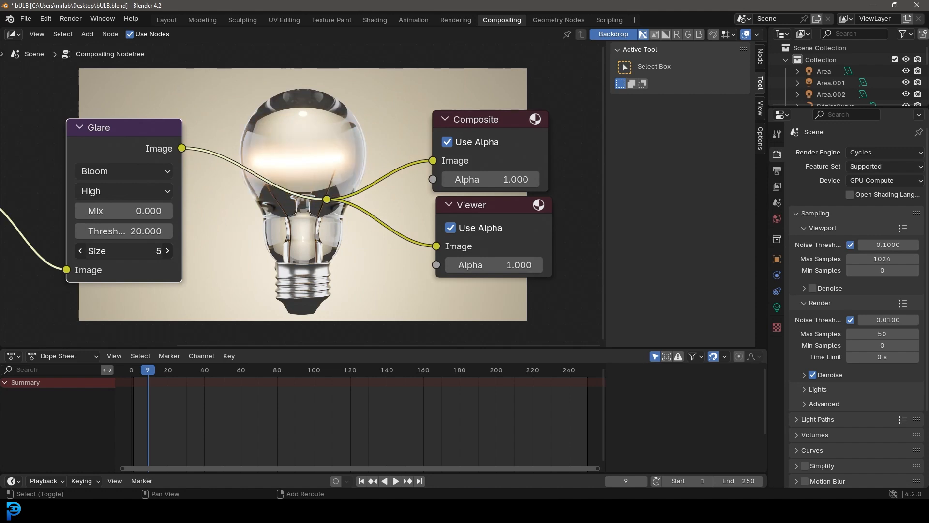
{"action": "left_click", "coordinate": [80, 250]}
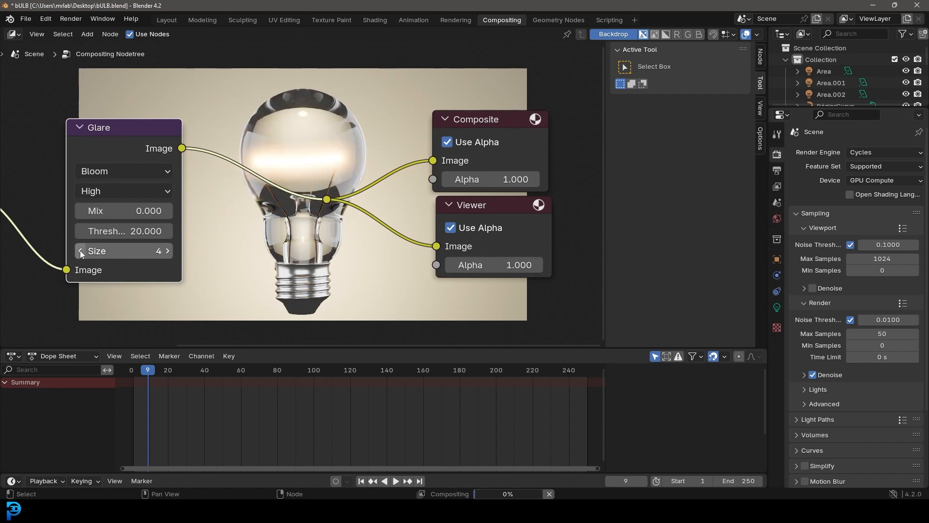
{"action": "left_click", "coordinate": [168, 251]}
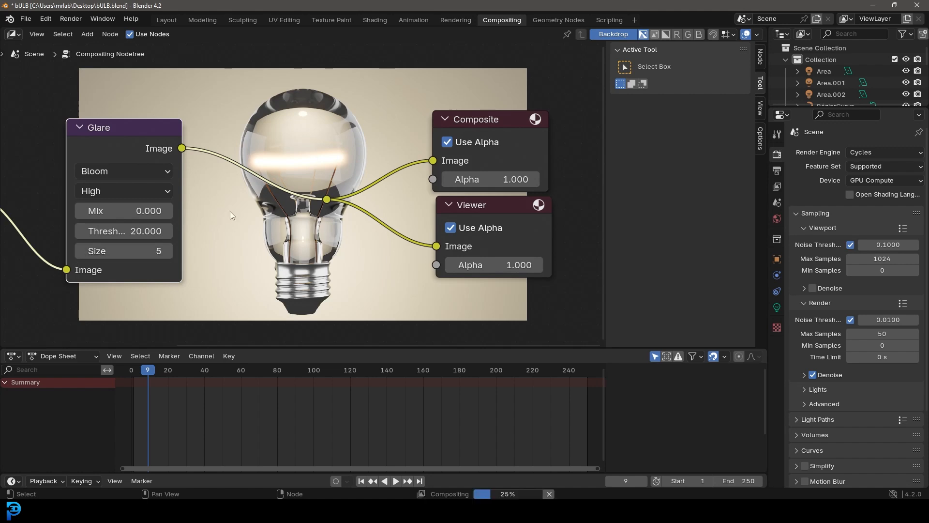
{"action": "left_click_drag", "start_coordinate": [136, 231], "coordinate": [111, 231]}
Move the reroute point with the Composite and Viewer nodes farther away from the Glare node
{"action": "middle_click_drag", "start_coordinate": [363, 163], "coordinate": [323, 186]}
{"action": "scroll", "coordinate": [404, 175], "scroll_direction": "up", "scroll_amount": 1}
{"action": "scroll", "coordinate": [405, 177], "scroll_direction": "up", "scroll_amount": 2}
{"action": "scroll", "coordinate": [467, 264], "scroll_direction": "down", "scroll_amount": 3}
{"action": "left_click_drag", "start_coordinate": [529, 303], "coordinate": [249, 76]}
{"action": "key", "text": "g"}
{"action": "left_click", "coordinate": [225, 157]}
{"action": "middle_click_drag", "start_coordinate": [224, 157], "coordinate": [259, 172]}
{"action": "scroll", "coordinate": [258, 173], "scroll_direction": "up", "scroll_amount": 1}
Insert a Lens Distortion node between the Glare node and the reroute point
{"action": "key", "text": "shift+a"}
{"action": "left_click", "coordinate": [318, 158]}
{"action": "type", "text": "lens"}
{"action": "key", "text": "Return"}
{"action": "left_click", "coordinate": [266, 139]}
{"action": "scroll", "coordinate": [252, 174], "scroll_direction": "down", "scroll_amount": 3}
{"action": "middle_click_drag", "start_coordinate": [252, 174], "coordinate": [379, 176]}
{"action": "key", "text": "alt+v"}
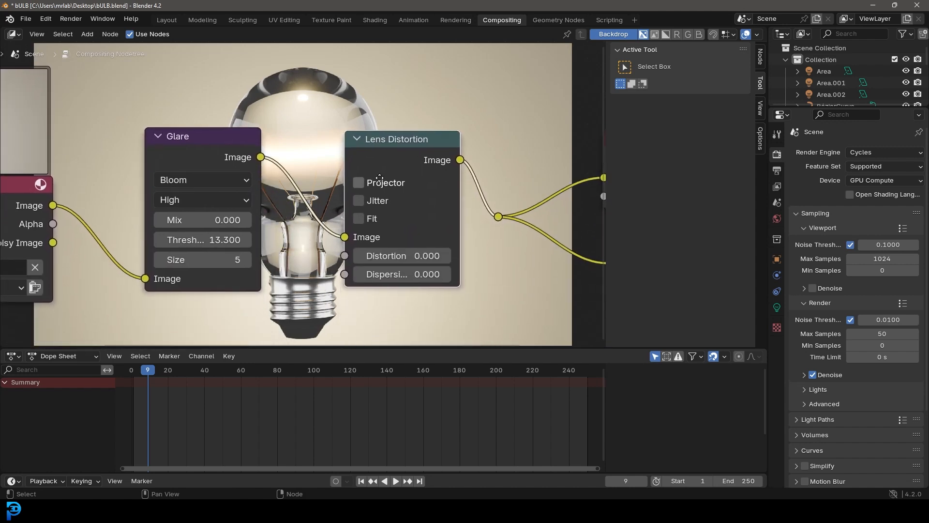
Set the Lens Distortion node's distortion to 0.01 and dispersion to 0.02, and enable Fit
{"action": "scroll", "coordinate": [379, 176], "scroll_direction": "up", "scroll_amount": 1}
{"action": "double_click", "coordinate": [431, 270]}
{"action": "type", "text": "0.01"}
{"action": "key", "text": "Return"}
{"action": "double_click", "coordinate": [422, 297]}
{"action": "type", "text": ".0"}
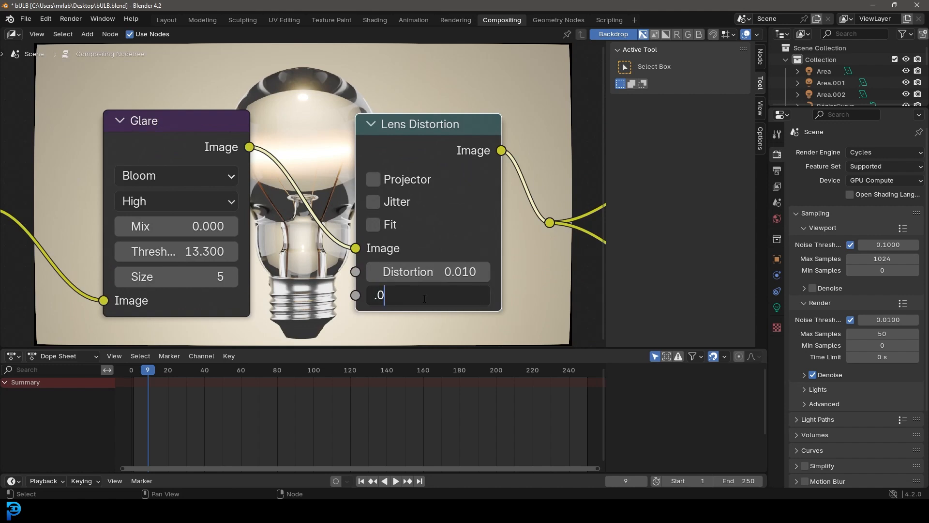
{"action": "type", "text": "2"}
{"action": "key", "text": "Return"}
{"action": "left_click", "coordinate": [378, 224]}
Enlarge the node editor over the Dope Sheet and shrink the backdrop so the whole image sits clear of the nodes
{"action": "scroll", "coordinate": [370, 227], "scroll_direction": "down", "scroll_amount": 3}
{"action": "middle_click_drag", "start_coordinate": [372, 245], "coordinate": [359, 286]}
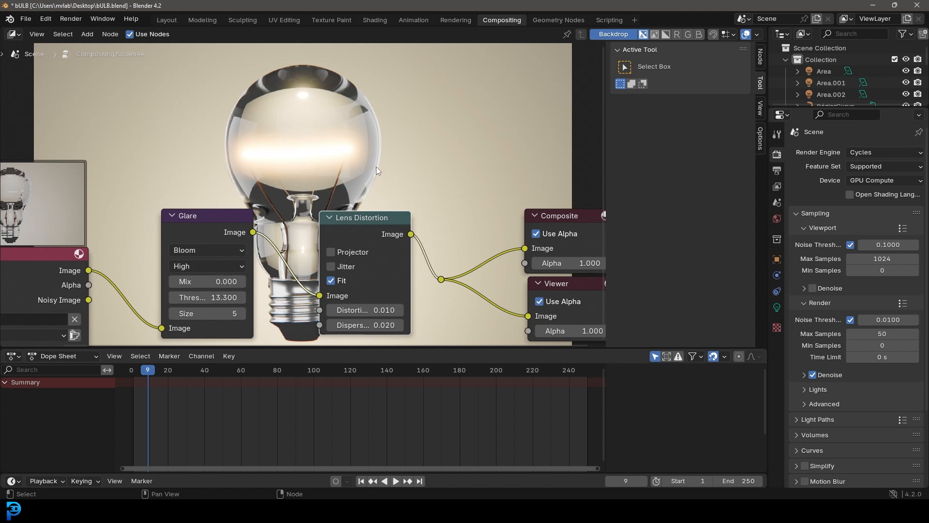
{"action": "key", "text": "v"}
{"action": "key", "text": "v"}
{"action": "left_click_drag", "start_coordinate": [299, 348], "coordinate": [298, 440]}
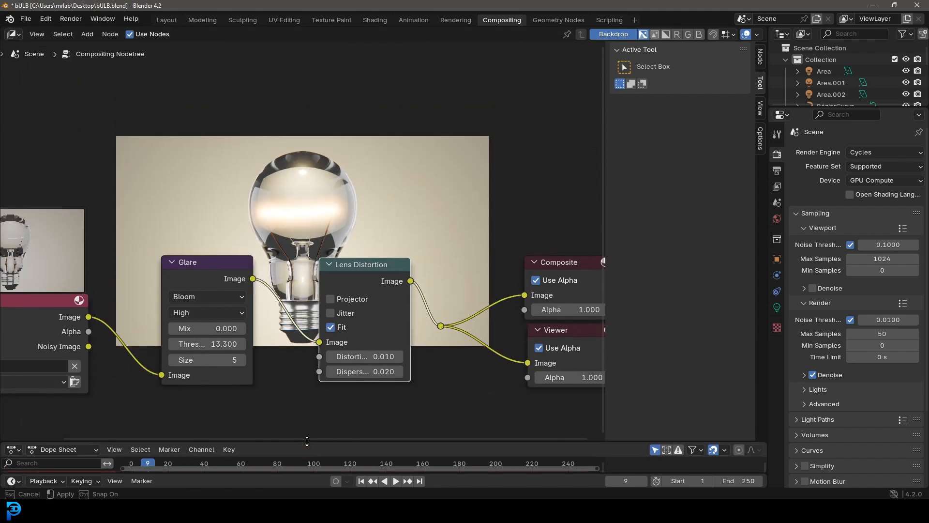
{"action": "scroll", "coordinate": [367, 248], "scroll_direction": "up", "scroll_amount": 2}
{"action": "middle_click_drag", "start_coordinate": [367, 248], "coordinate": [323, 397]}
{"action": "key", "text": "v"}
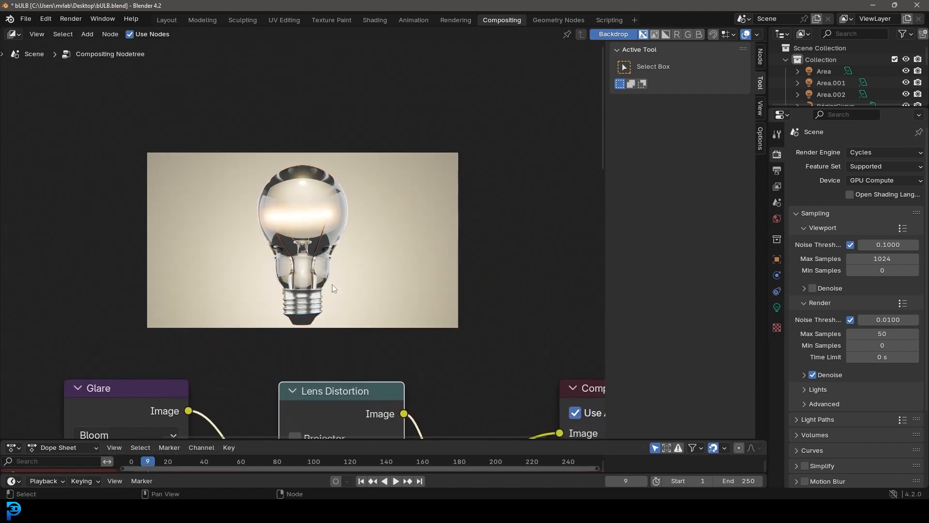
Open the composited render result and examine the filament's glow, the glass edges and the full frame
{"action": "key", "text": "F11"}
{"action": "scroll", "coordinate": [568, 231], "scroll_direction": "down", "scroll_amount": 1}
{"action": "middle_click_drag", "start_coordinate": [576, 243], "coordinate": [569, 238]}
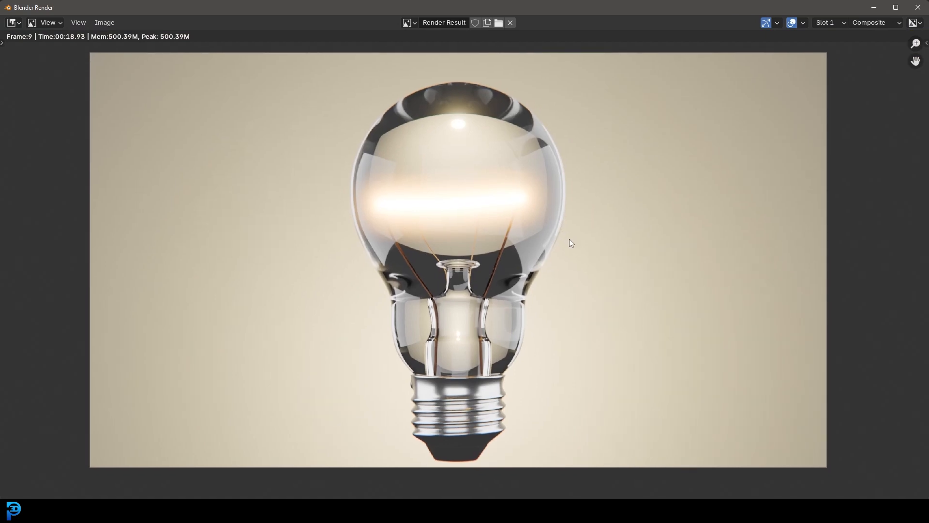
{"action": "scroll", "coordinate": [512, 248], "scroll_direction": "up", "scroll_amount": 6}
{"action": "scroll", "coordinate": [495, 140], "scroll_direction": "down", "scroll_amount": 3}
{"action": "middle_click_drag", "start_coordinate": [584, 89], "coordinate": [579, 198]}
{"action": "scroll", "coordinate": [508, 197], "scroll_direction": "up", "scroll_amount": 3}
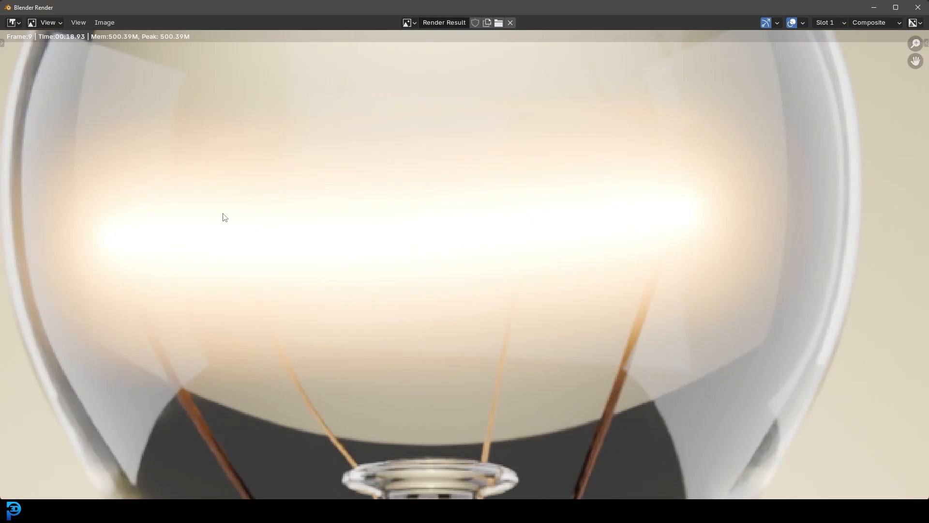
{"action": "scroll", "coordinate": [392, 310], "scroll_direction": "down", "scroll_amount": 3}
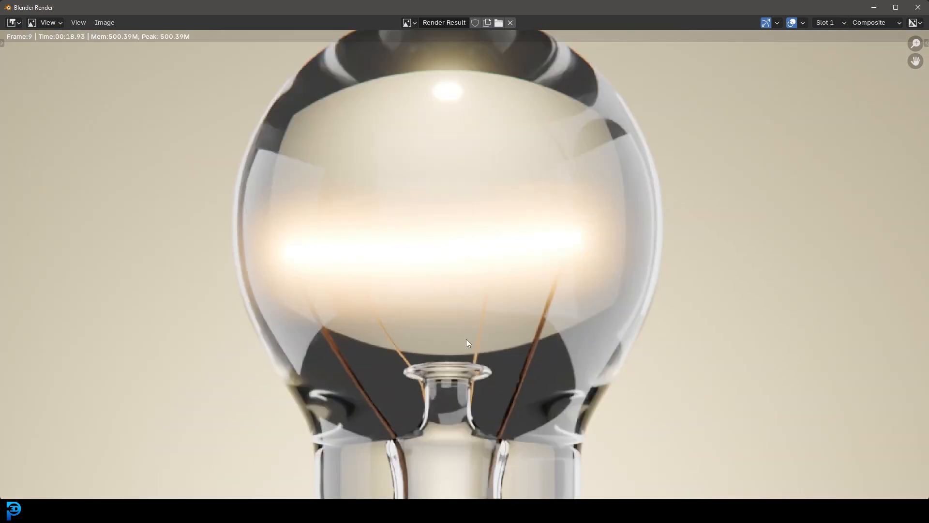
{"action": "scroll", "coordinate": [466, 339], "scroll_direction": "down", "scroll_amount": 2}
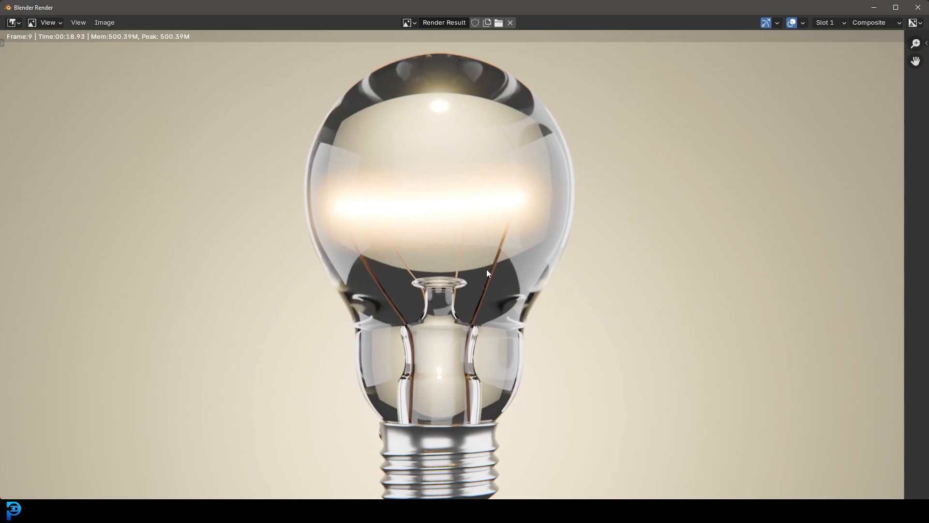
{"action": "scroll", "coordinate": [487, 270], "scroll_direction": "down", "scroll_amount": 2}
{"action": "scroll", "coordinate": [480, 270], "scroll_direction": "up", "scroll_amount": 2}
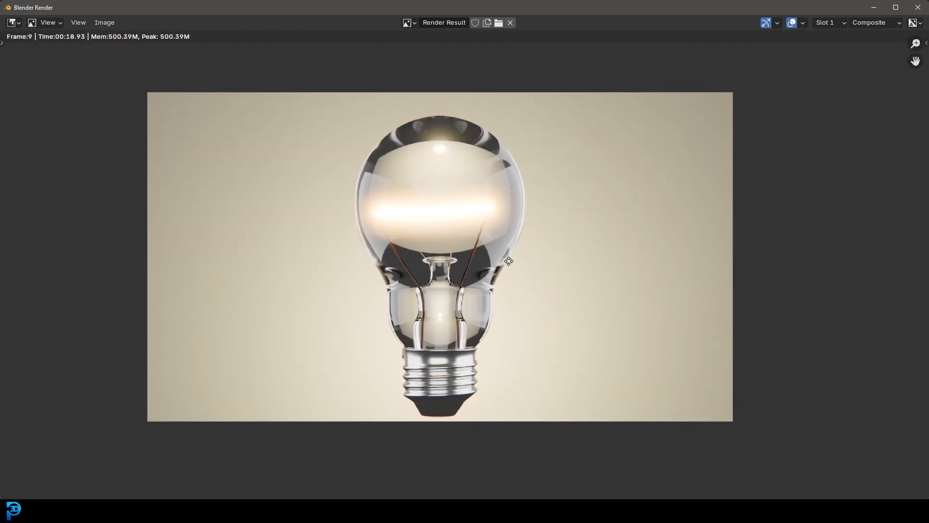